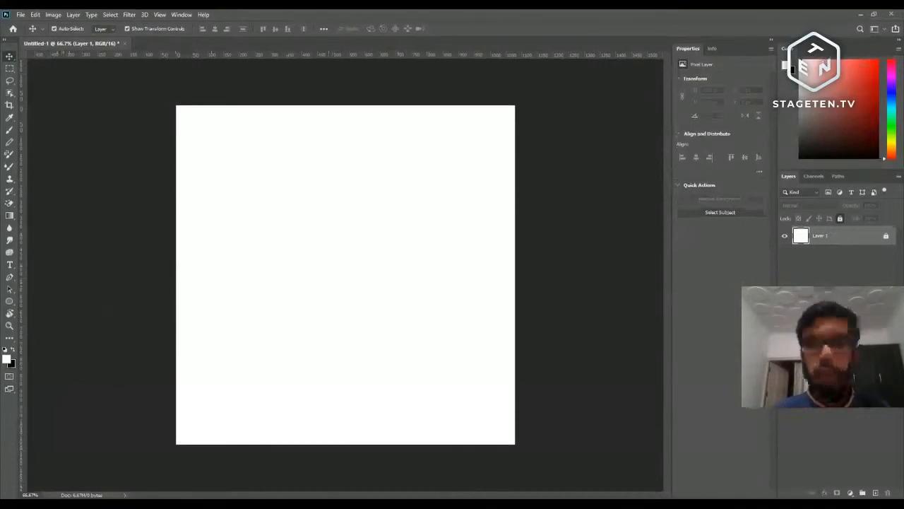
# - Pick a muted pink foreground color and examine the Color Picker's hue, saturation, brightness and RGB component modes
pyautogui.click(824, 100)
pyautogui.moveTo(821, 101); pyautogui.dragTo(816, 81)
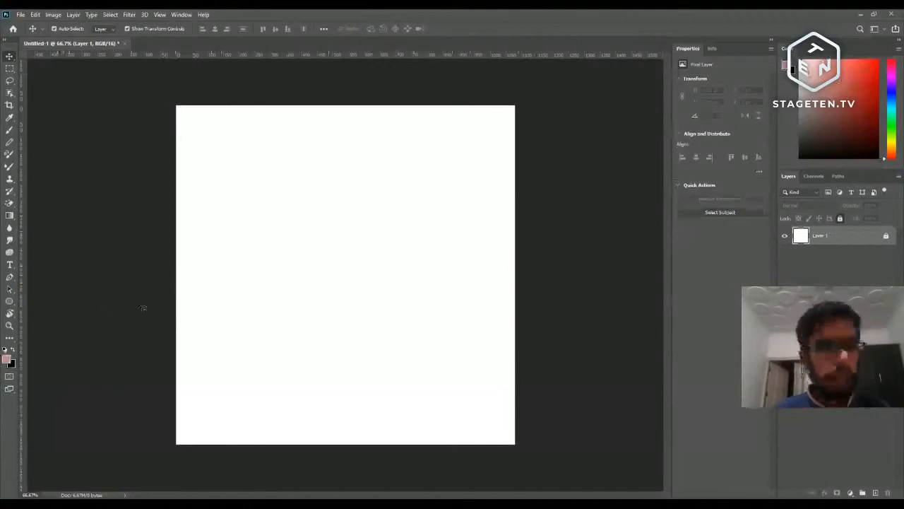
pyautogui.click(8, 360)
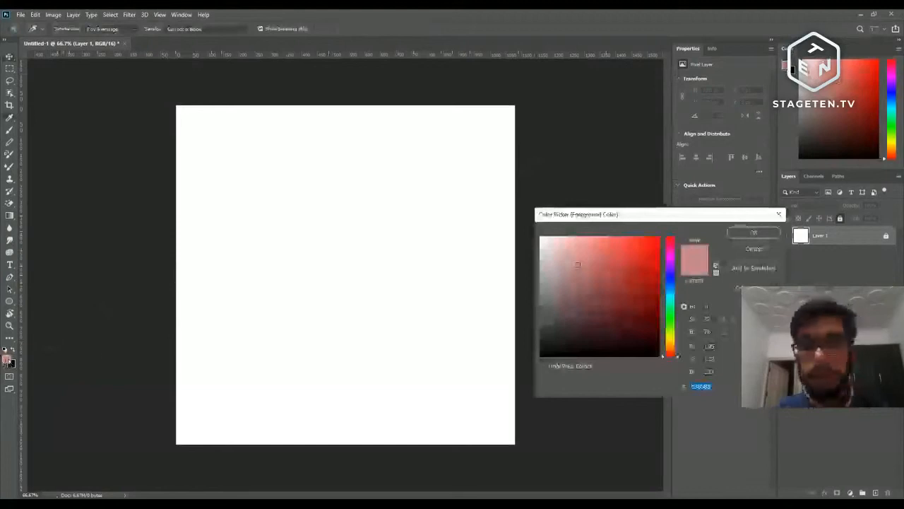
pyautogui.moveTo(636, 214); pyautogui.dragTo(403, 123)
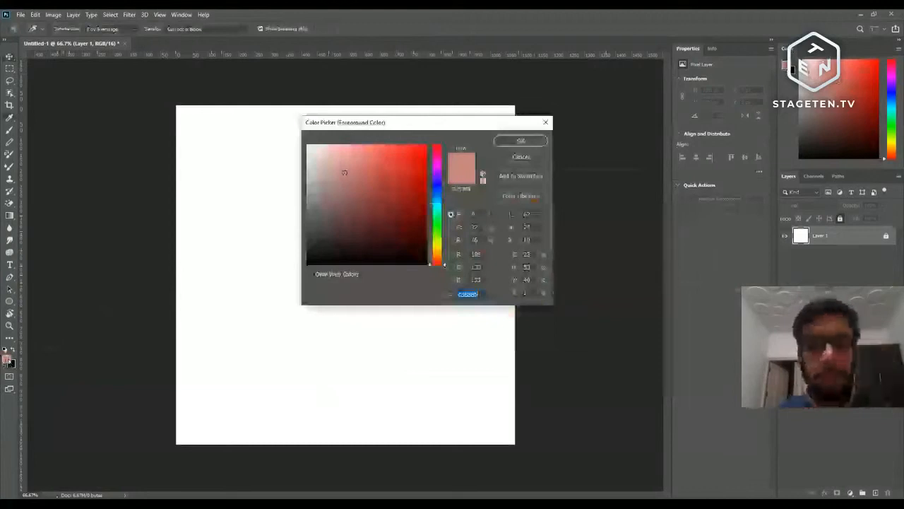
pyautogui.click(450, 227)
pyautogui.click(451, 240)
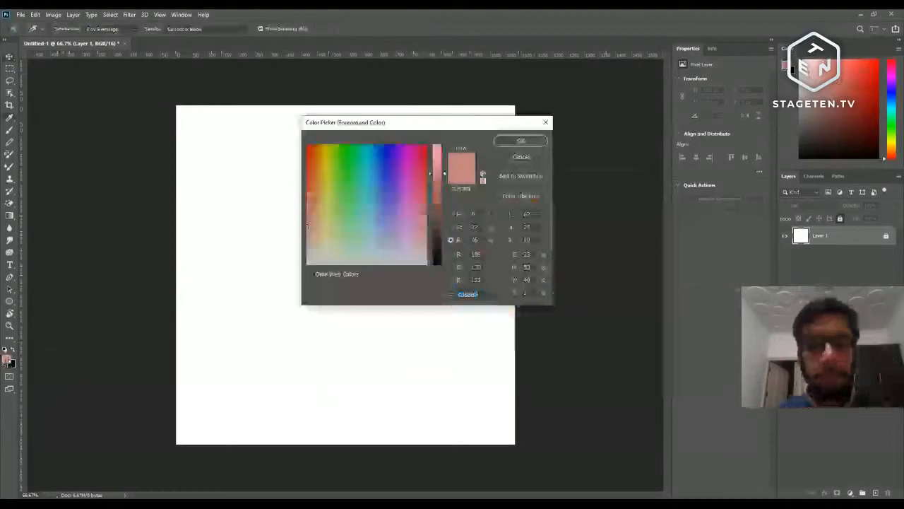
pyautogui.click(450, 254)
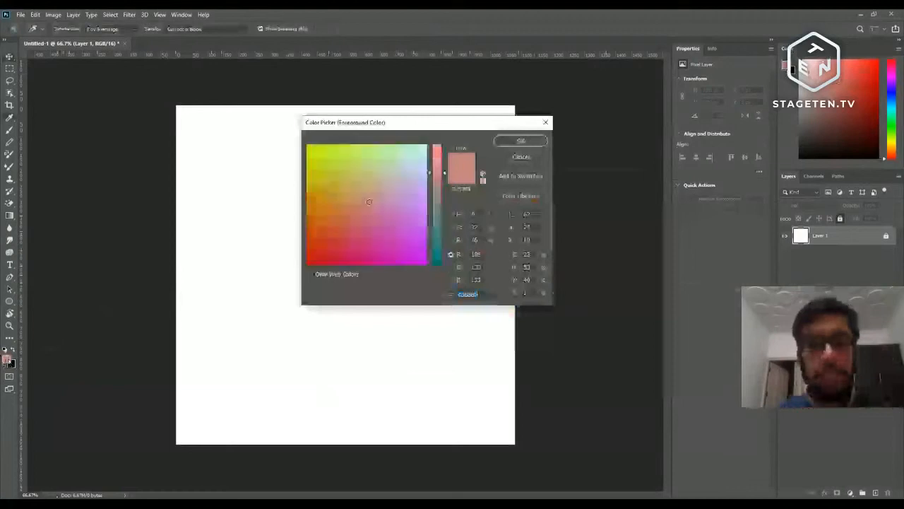
pyautogui.click(450, 280)
pyautogui.click(450, 214)
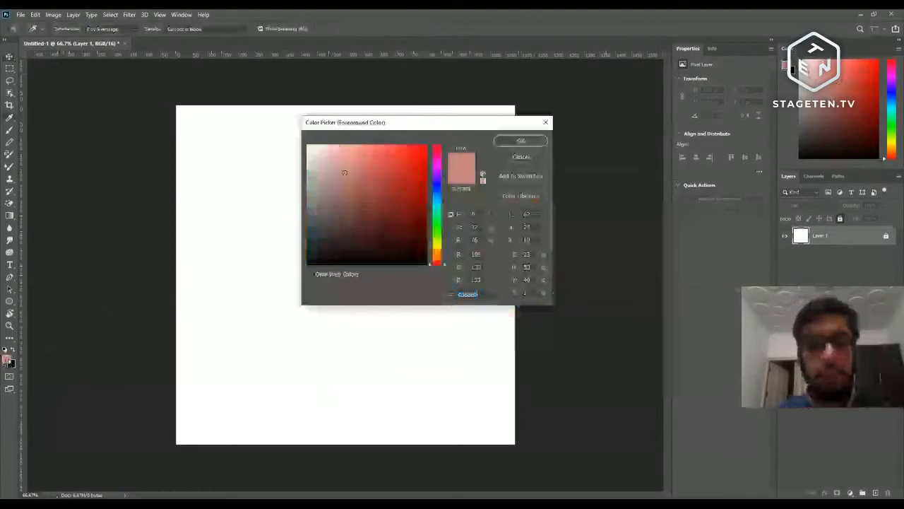
pyautogui.click(545, 123)
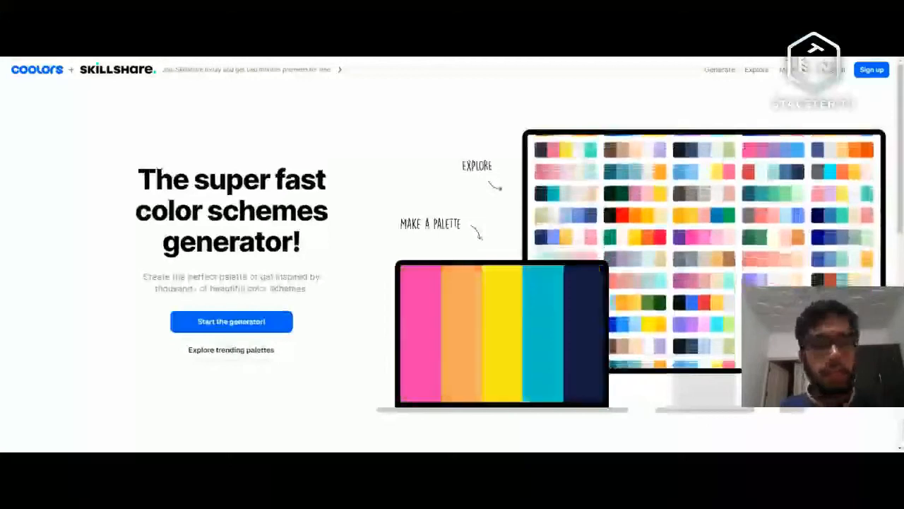
# - Open the Coolors palette generator and generate random palettes until one contains the cinnabar red DC493A
pyautogui.click(239, 323)
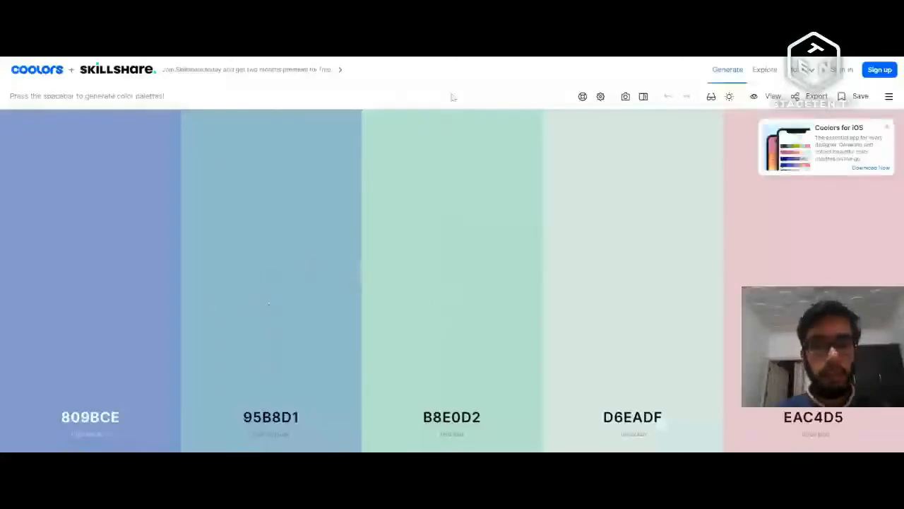
pyautogui.press('space')
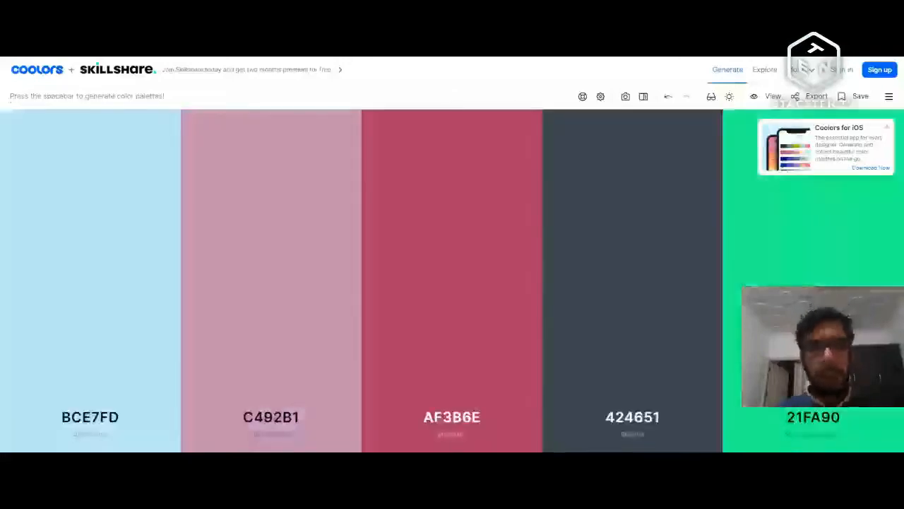
pyautogui.press('space')
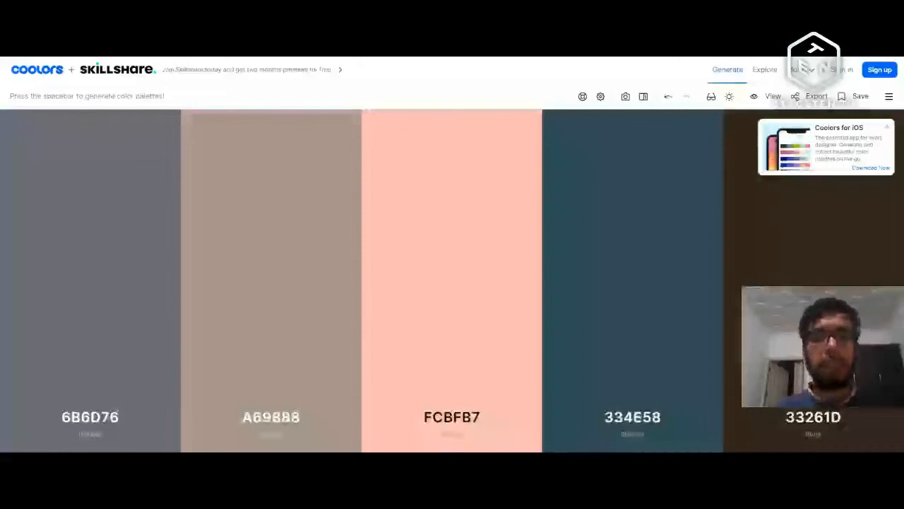
pyautogui.press('space')
pyautogui.press('space')
pyautogui.press('space')
pyautogui.press('space')
pyautogui.press('space')
pyautogui.press('space')
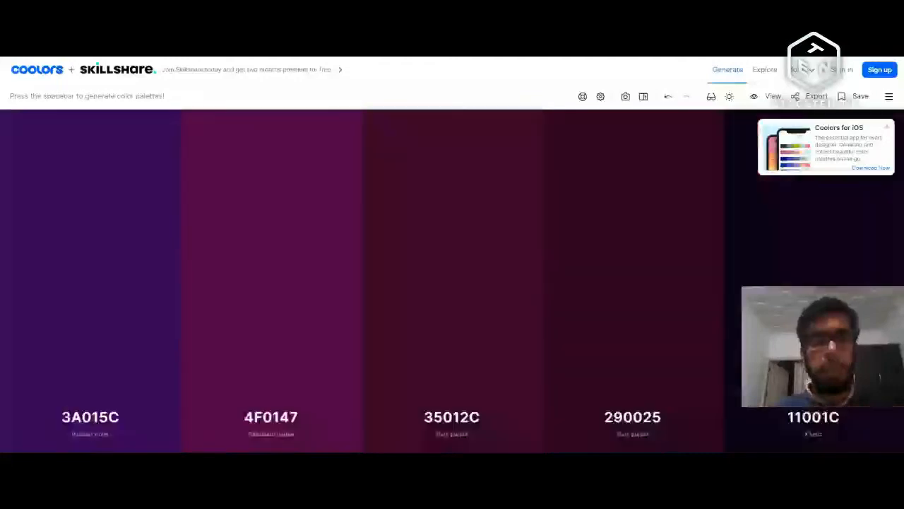
pyautogui.press('space')
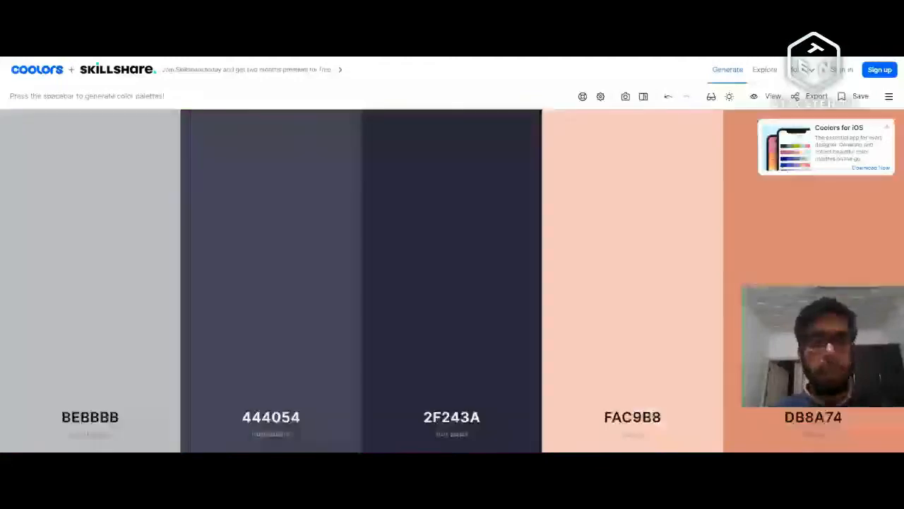
pyautogui.press('space')
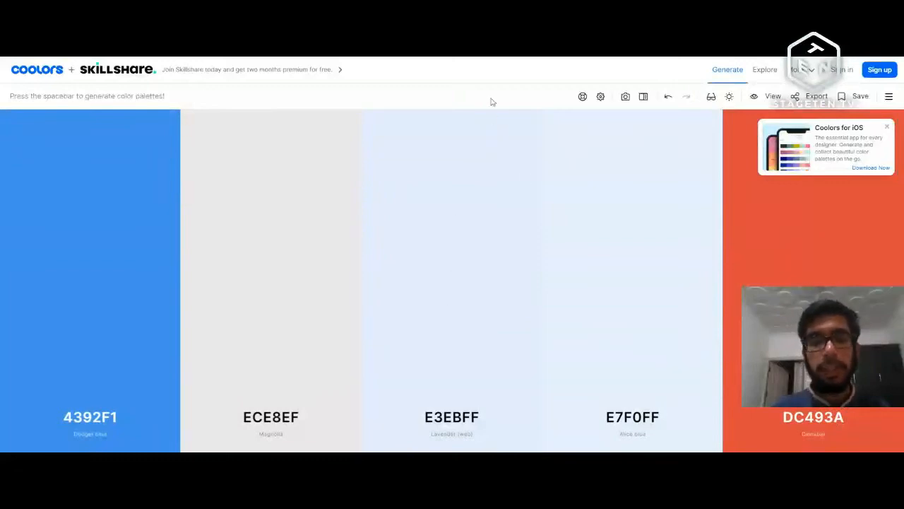
# - Keep cinnabar DC493A while generating new palettes, and lock the blue 2E86AB
pyautogui.press('space')
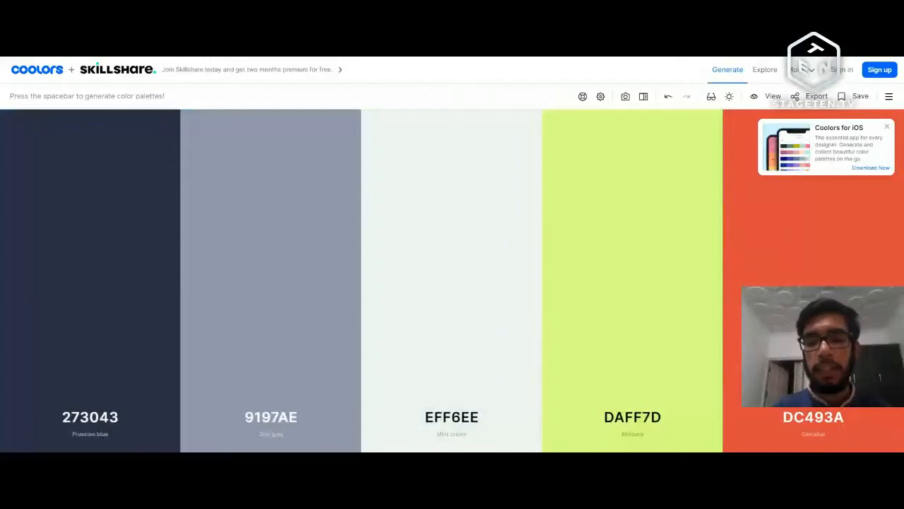
pyautogui.press('space')
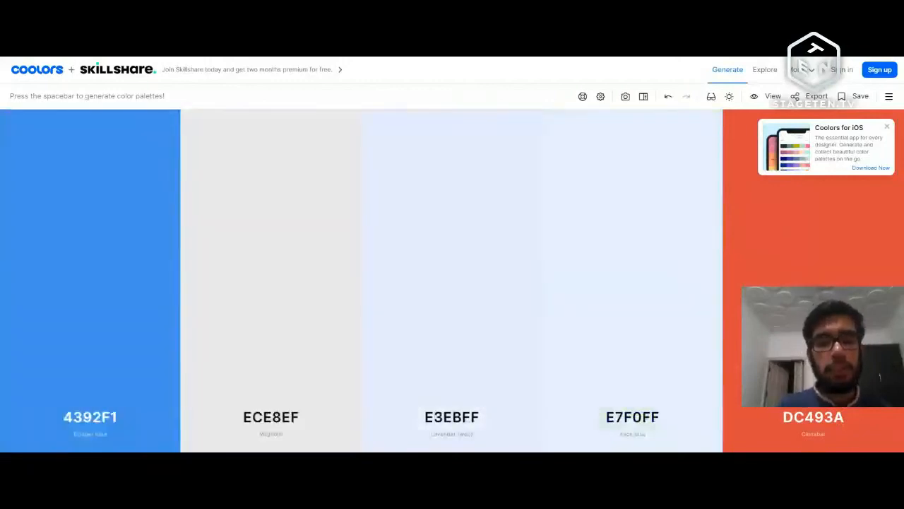
pyautogui.press('space')
pyautogui.press('space')
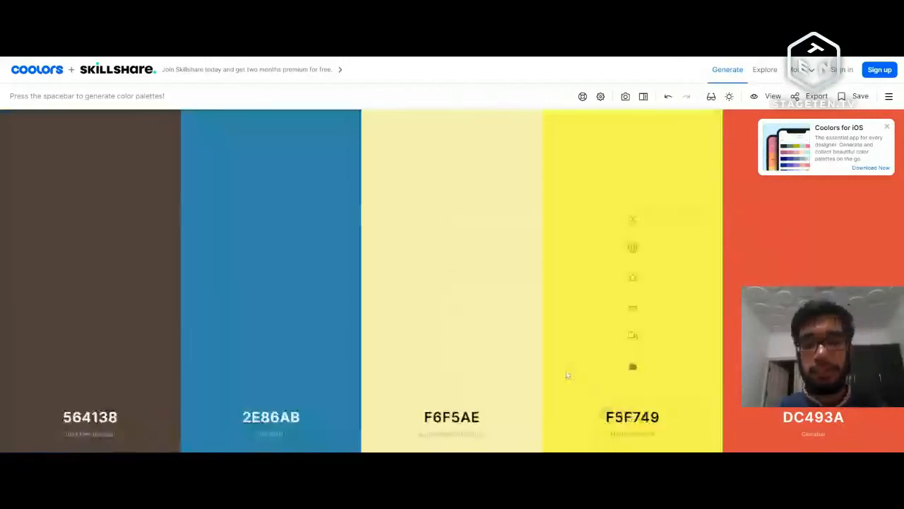
pyautogui.click(271, 366)
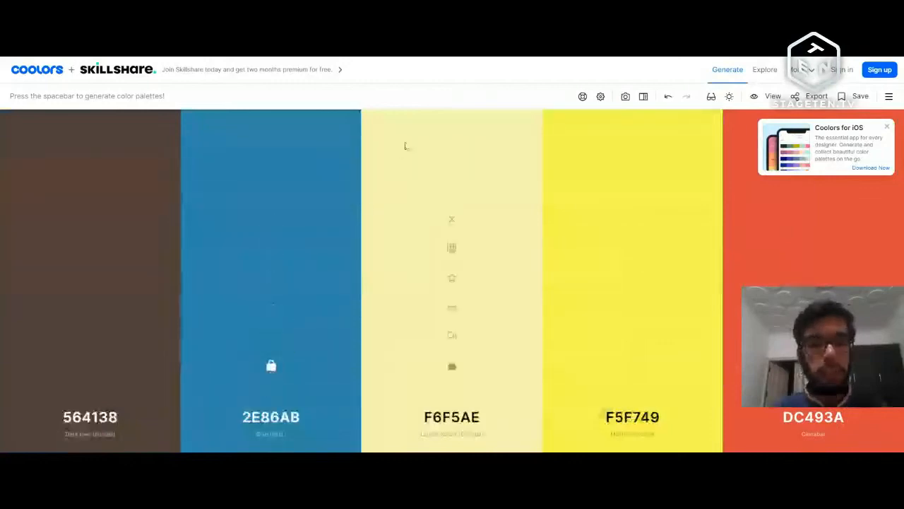
# - Generate more palettes around the locked blue and lock the dark brown 60492C as the middle color
pyautogui.press('space')
pyautogui.press('space')
pyautogui.press('space')
pyautogui.press('space')
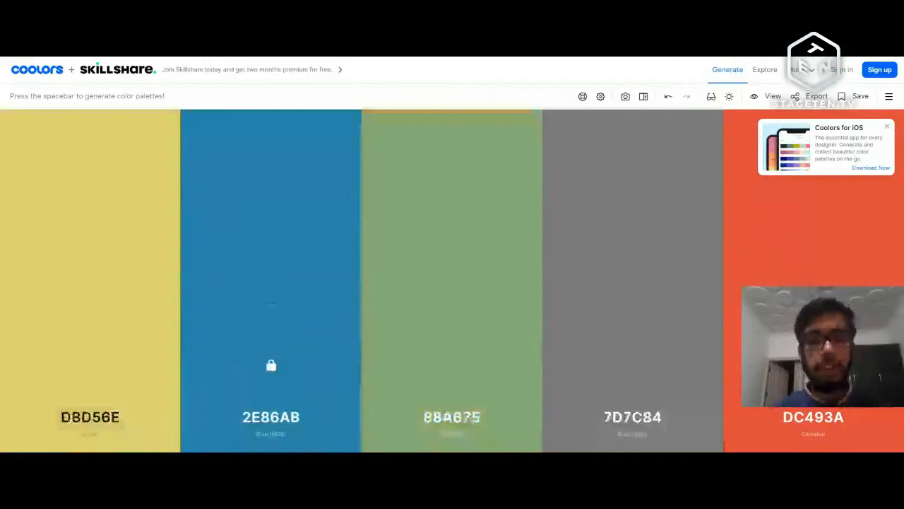
pyautogui.press('space')
pyautogui.click(452, 366)
# - Generate further variations and lock the violet 58355E as the first palette color
pyautogui.press('space')
pyautogui.press('space')
pyautogui.press('space')
pyautogui.click(89, 366)
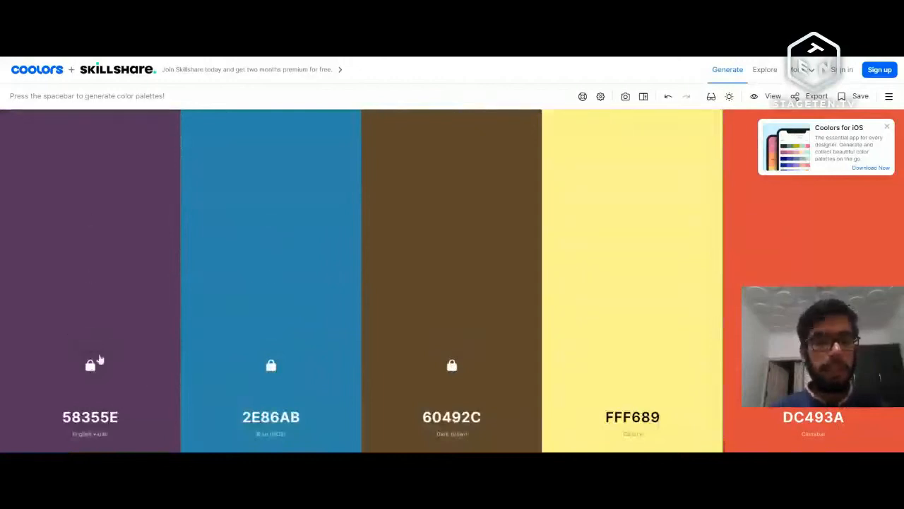
# - Generate options for the fourth palette color and lock the purple 883677
pyautogui.press('space')
pyautogui.press('space')
pyautogui.press('space')
pyautogui.press('space')
pyautogui.press('space')
pyautogui.click(633, 366)
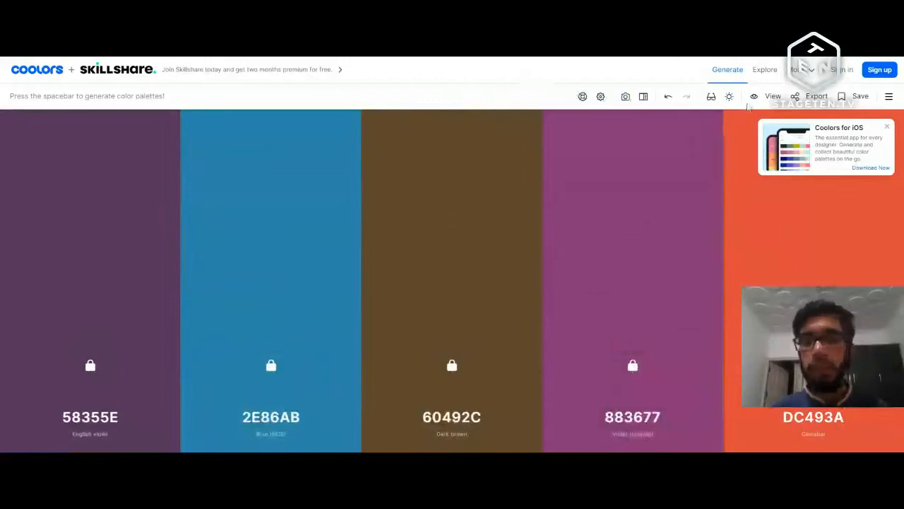
# - Set up an image export of the palette with the title "Sample Color Theme"
pyautogui.click(815, 97)
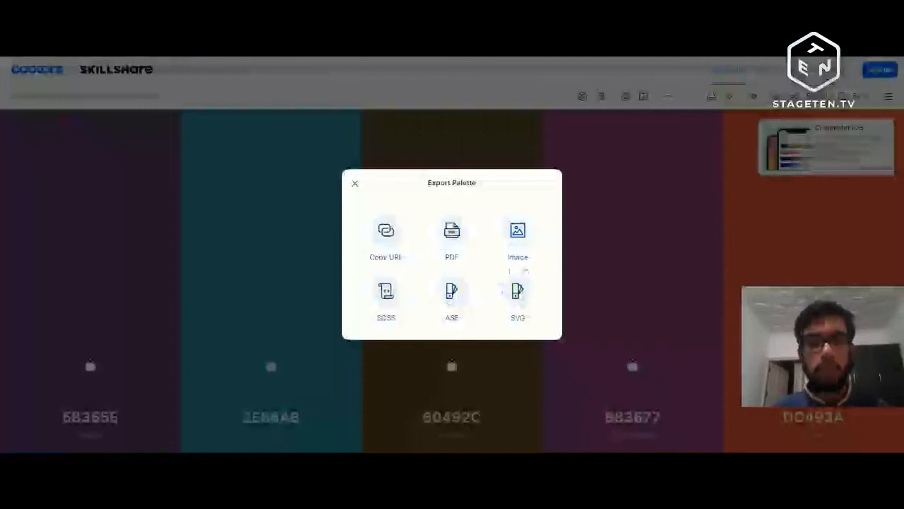
pyautogui.click(520, 232)
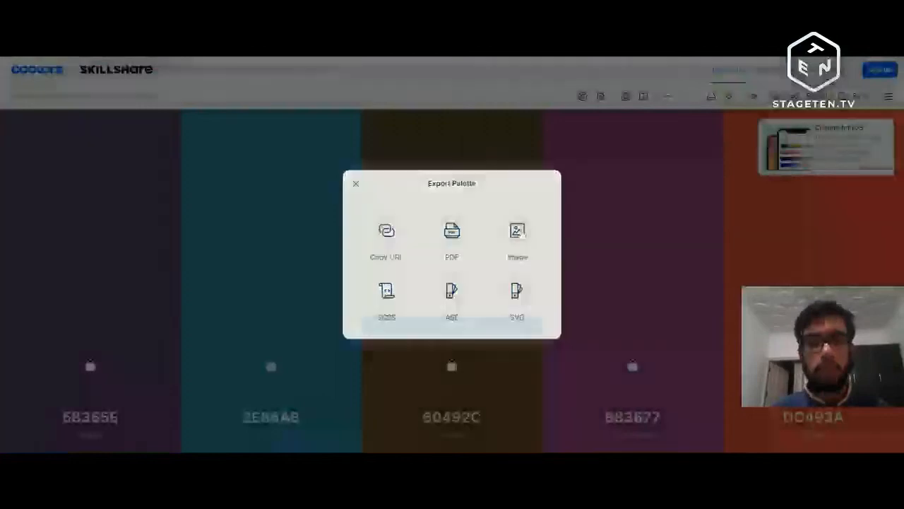
pyautogui.write('Sample color Theme')
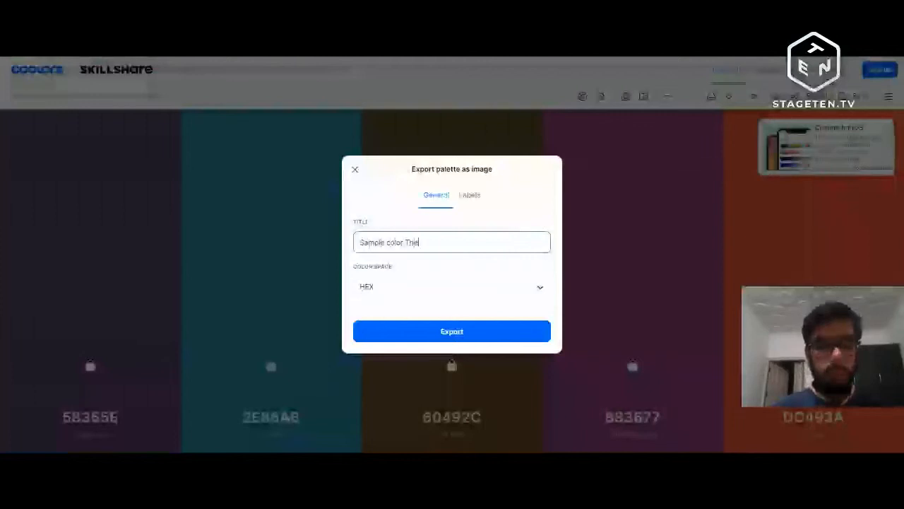
pyautogui.click(389, 242)
pyautogui.press('BackSpace')
pyautogui.write('C')
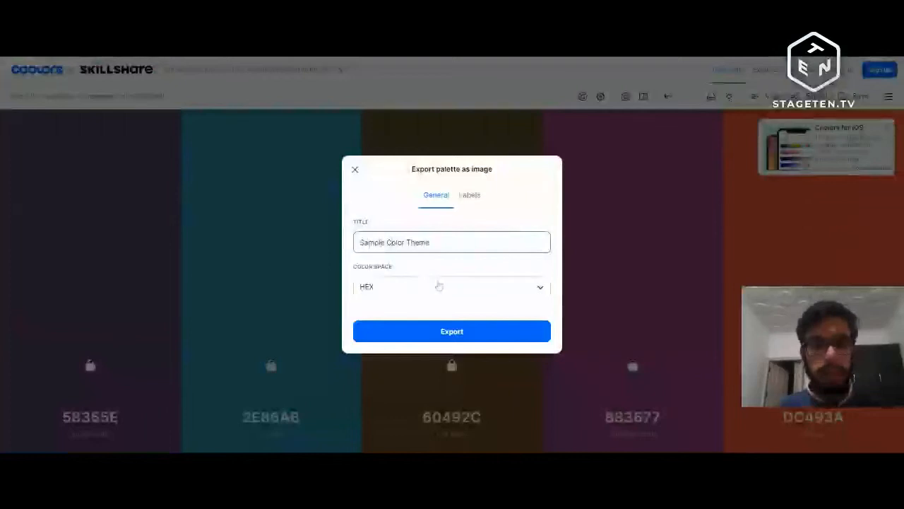
# - Try the RGB and HSB color spaces for the image export and close the dialog without exporting
pyautogui.click(439, 285)
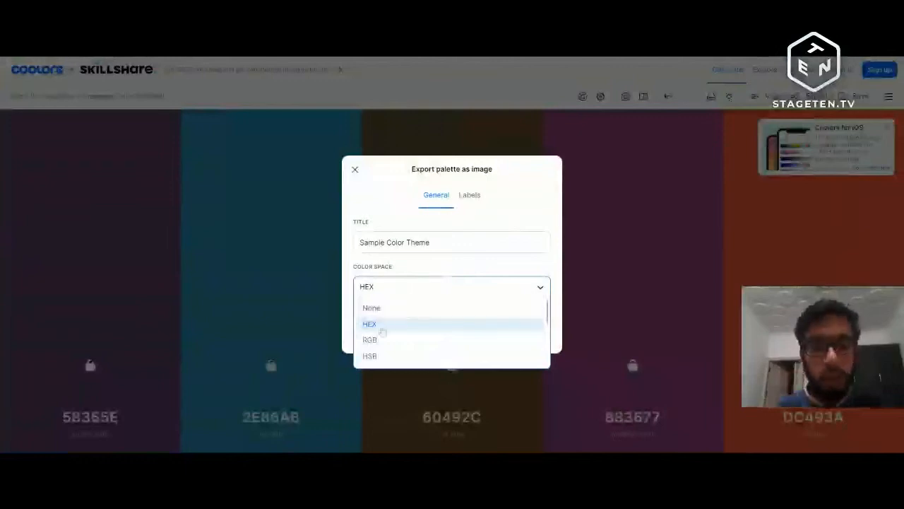
pyautogui.click(383, 340)
pyautogui.click(417, 296)
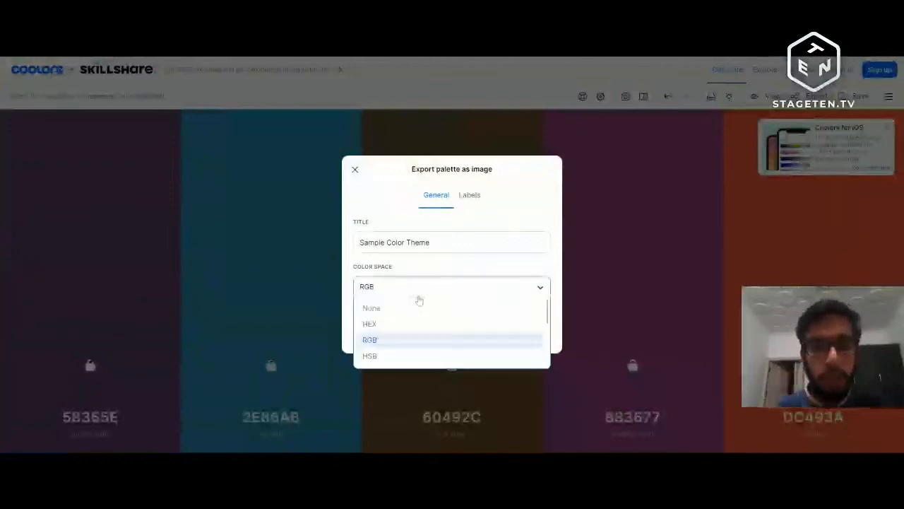
pyautogui.click(397, 356)
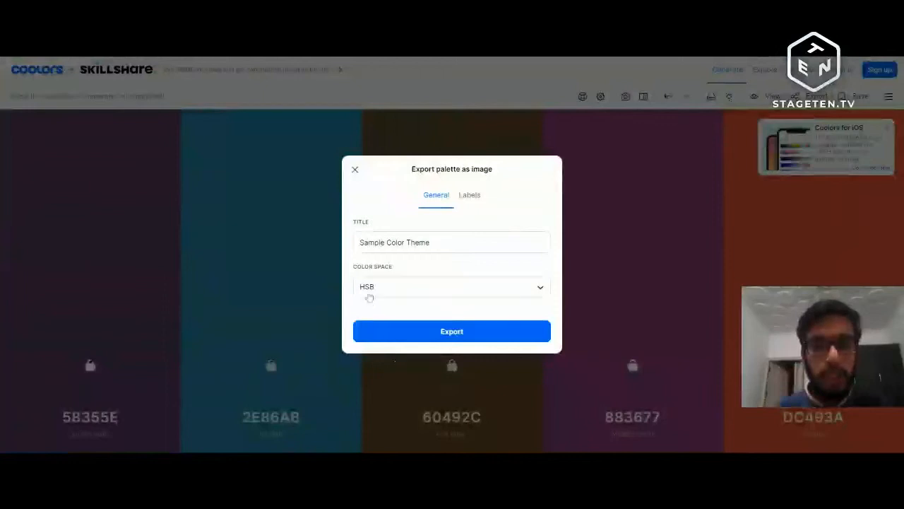
pyautogui.click(356, 171)
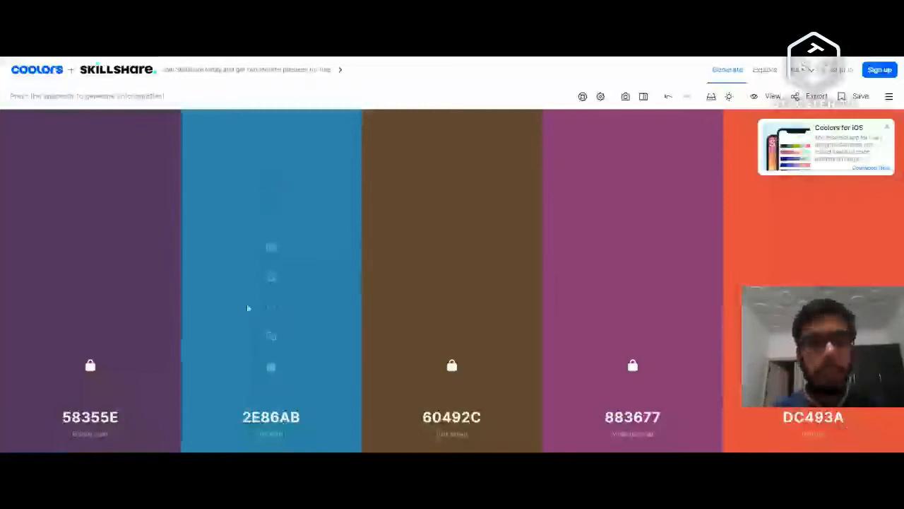
# - Copy the hex code of the blue 2E86AB and apply it as the foreground color in Photoshop
pyautogui.click(272, 338)
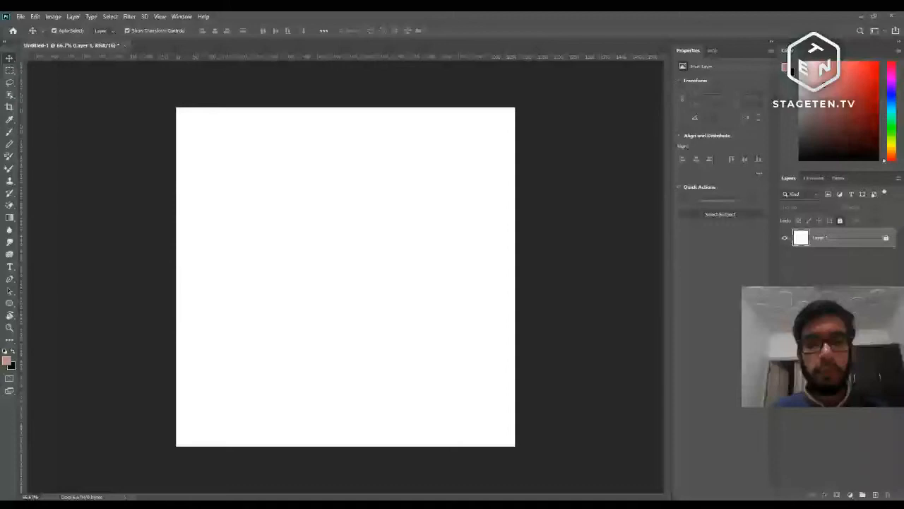
pyautogui.click(8, 362)
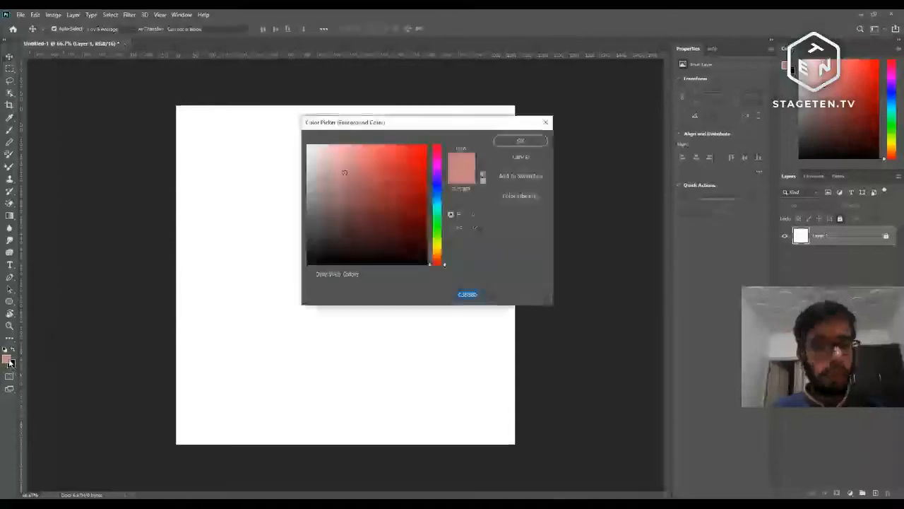
pyautogui.hotkey('ctrl', 'v')
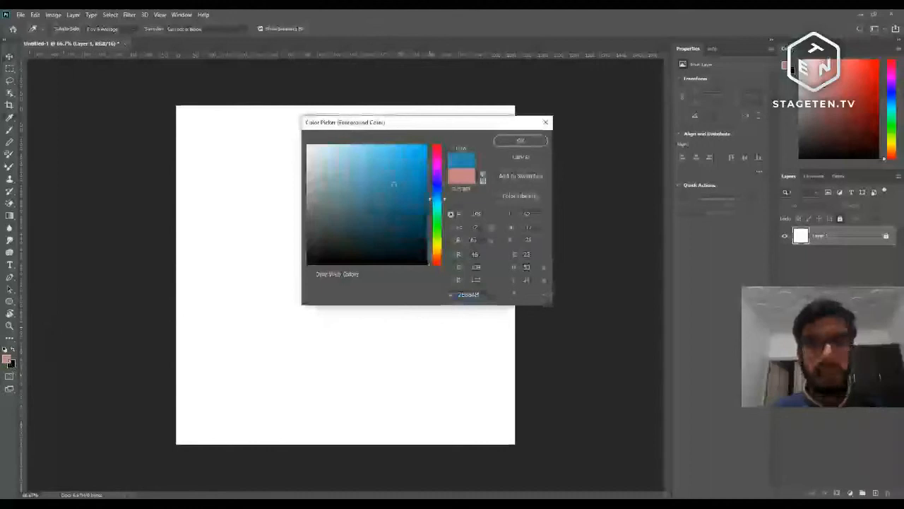
pyautogui.click(522, 140)
pyautogui.press('v')
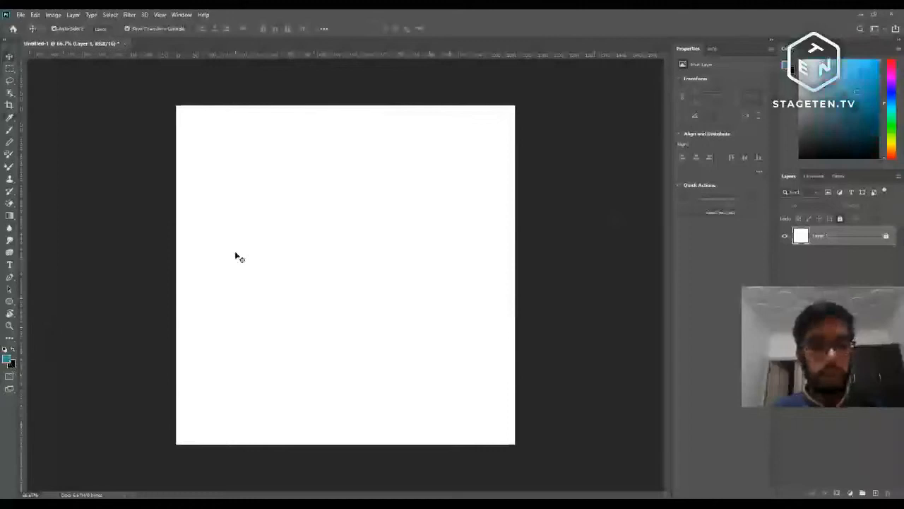
# - Draw a circle filled with the blue foreground color in the upper-left area of the canvas using the Ellipse tool
pyautogui.press('u')
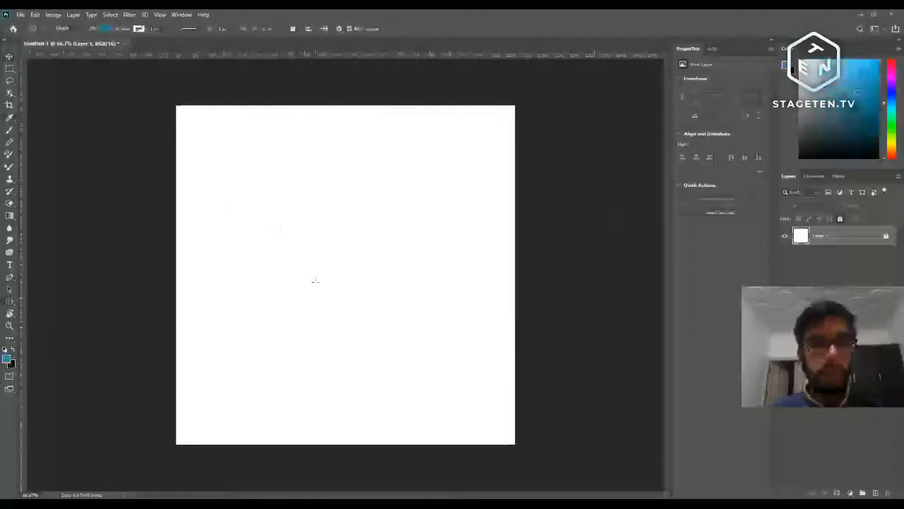
pyautogui.moveTo(285, 198); pyautogui.dragTo(357, 273)
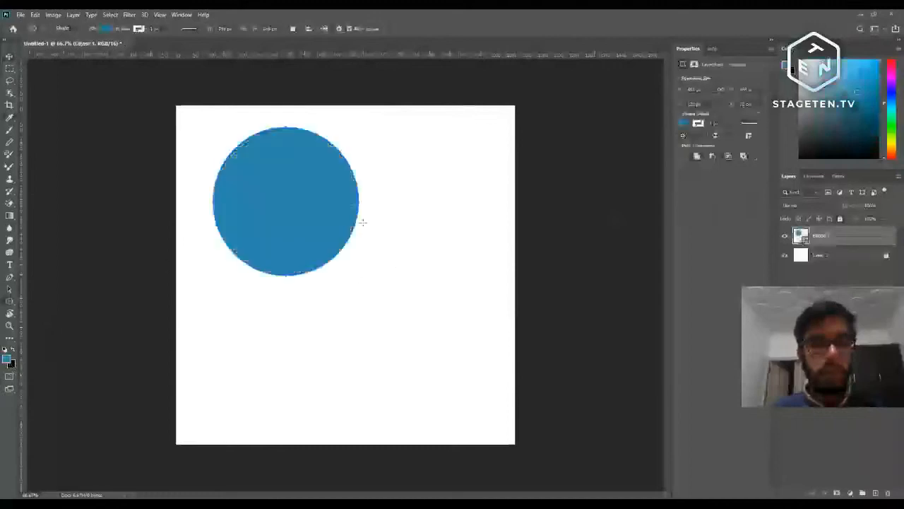
pyautogui.press('v')
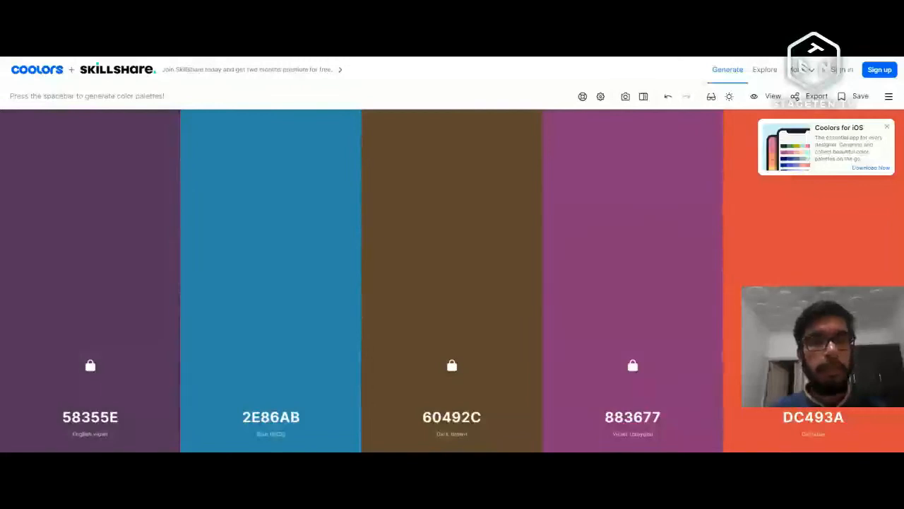
# - Replace the blue 2E86AB with its dark shade 092544, and change it to the shade 1C5677
pyautogui.moveTo(292, 366)
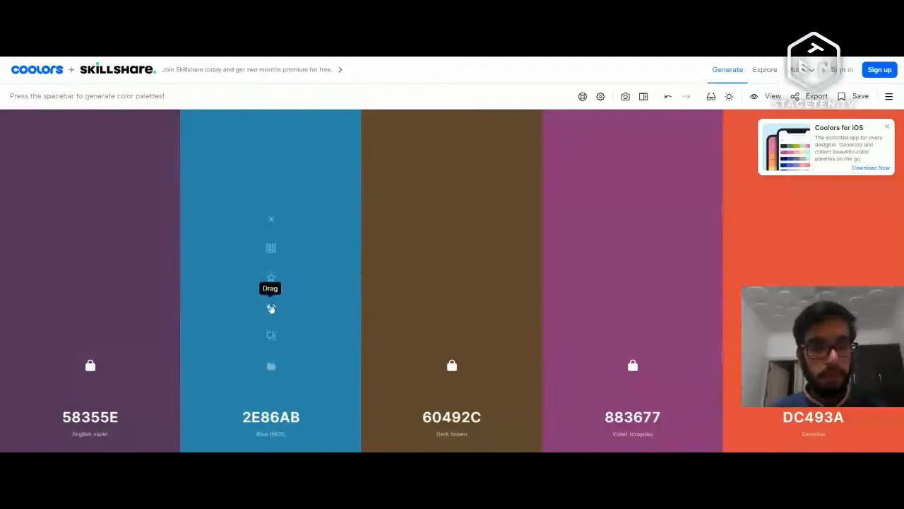
pyautogui.moveTo(271, 309)
pyautogui.mouseDown()
pyautogui.moveTo(434, 309)
pyautogui.moveTo(261, 311)
pyautogui.moveTo(430, 313)
pyautogui.moveTo(279, 304)
pyautogui.mouseUp()
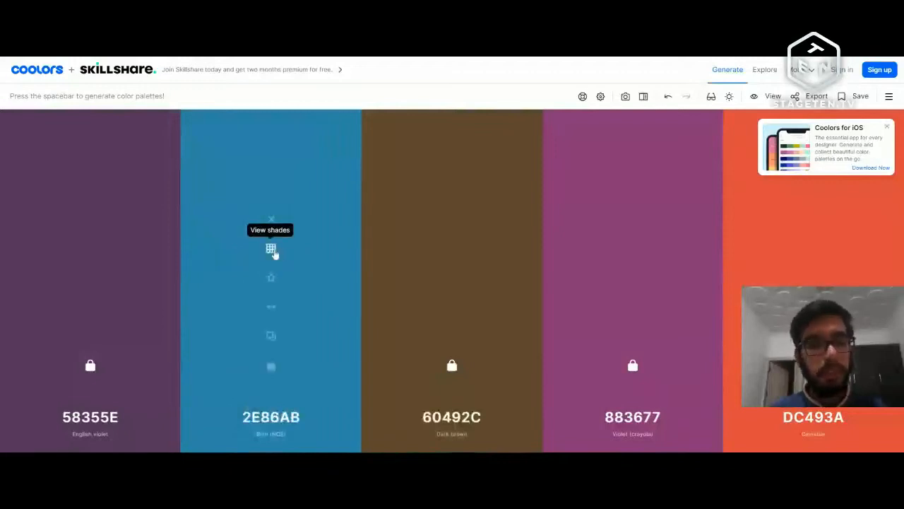
pyautogui.click(271, 248)
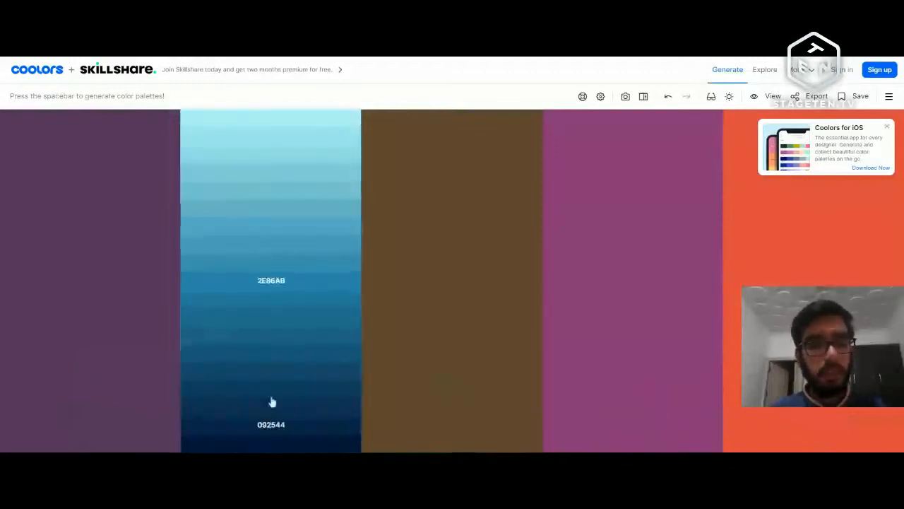
pyautogui.click(269, 425)
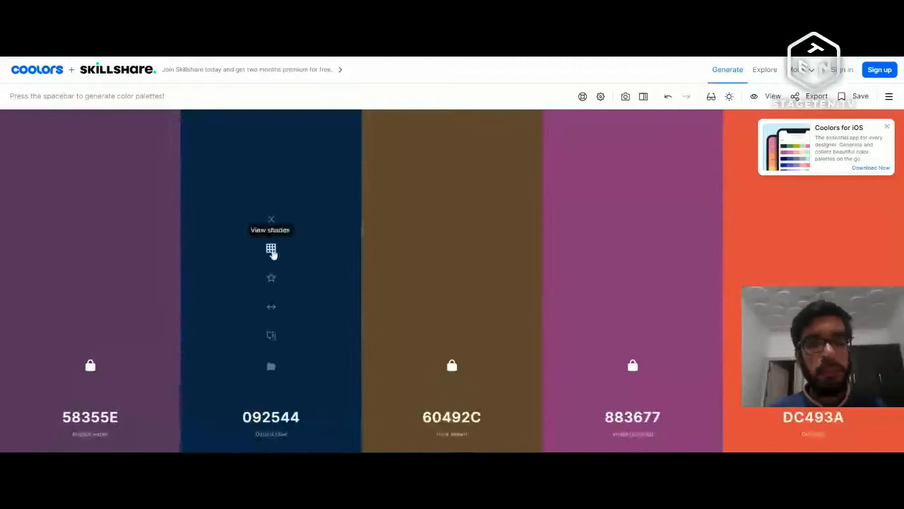
pyautogui.click(272, 248)
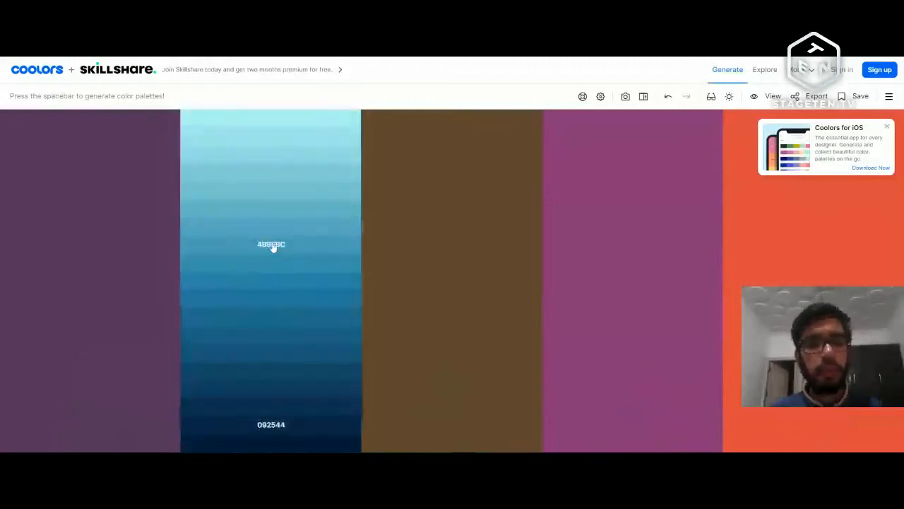
pyautogui.click(272, 246)
pyautogui.click(271, 249)
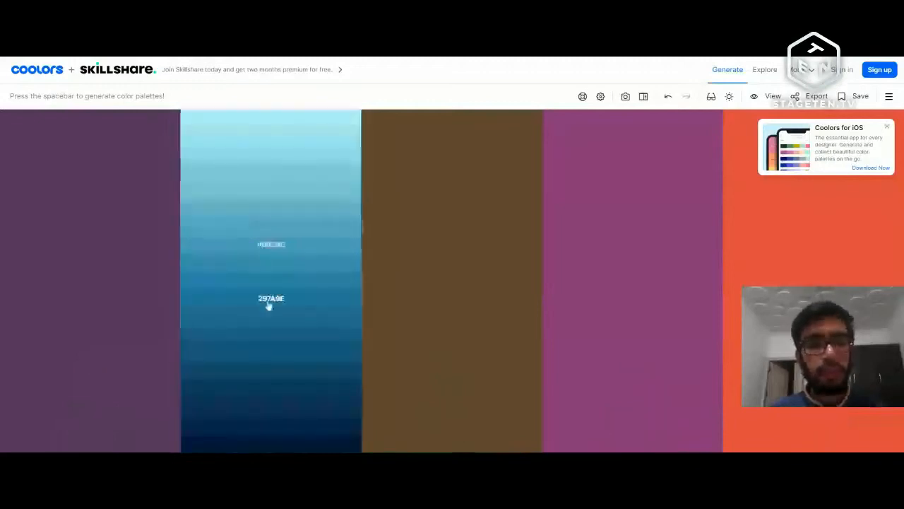
pyautogui.click(278, 359)
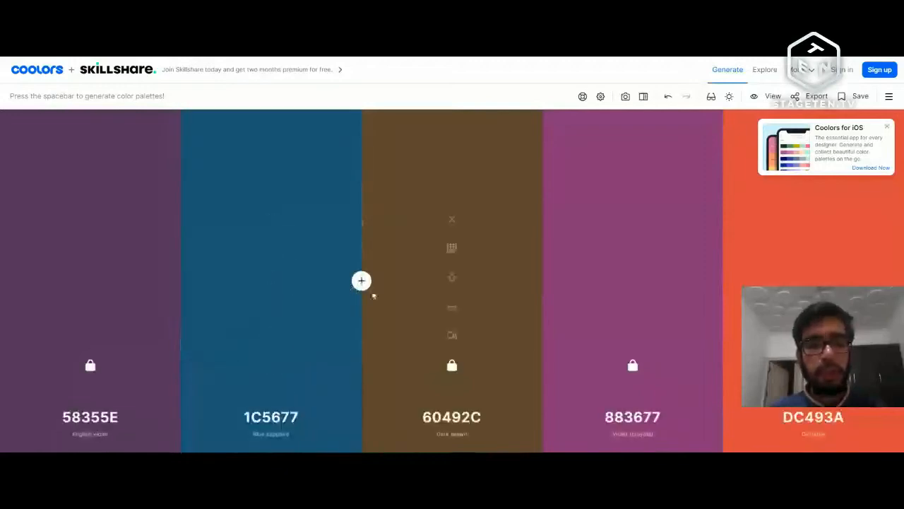
# - Remove the brown and blue columns, unlock the remaining colors and generate new three-color palettes until B2AA8E, 0C1B33 and 7A306C come up
pyautogui.click(452, 220)
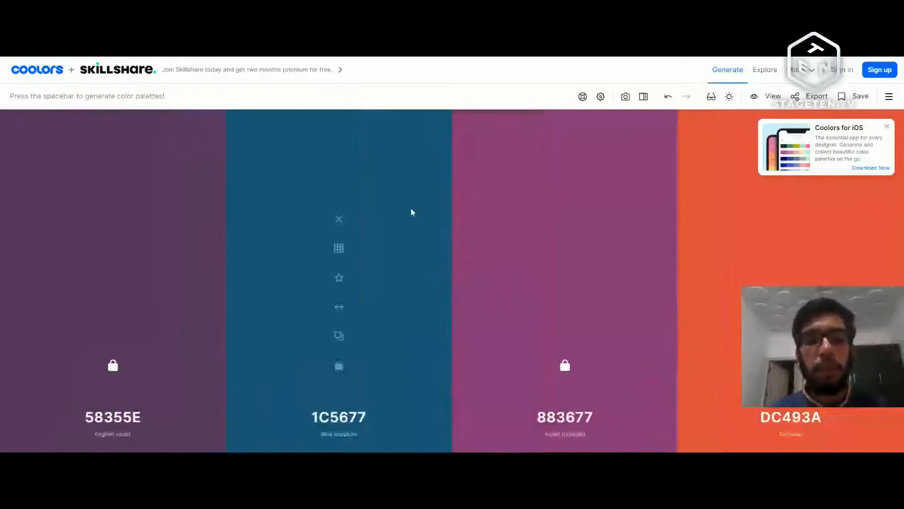
pyautogui.click(339, 220)
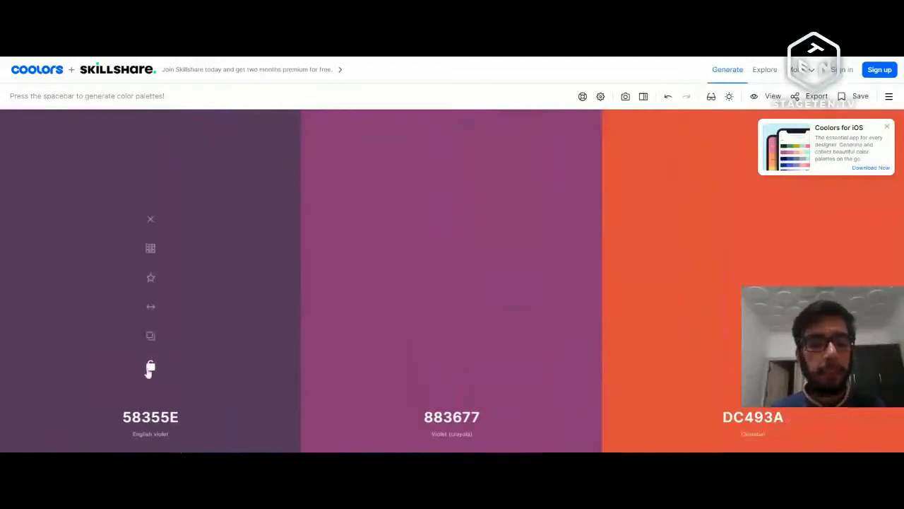
pyautogui.press('space')
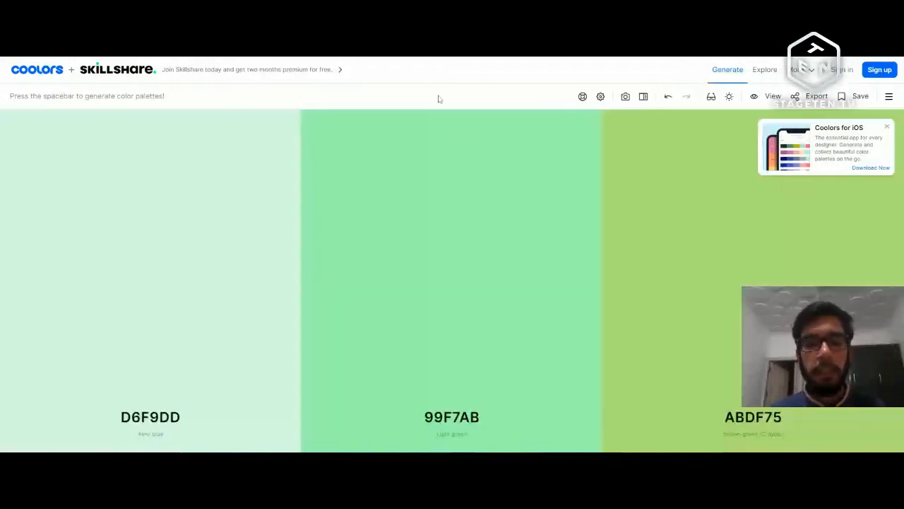
pyautogui.press('space')
pyautogui.press('space')
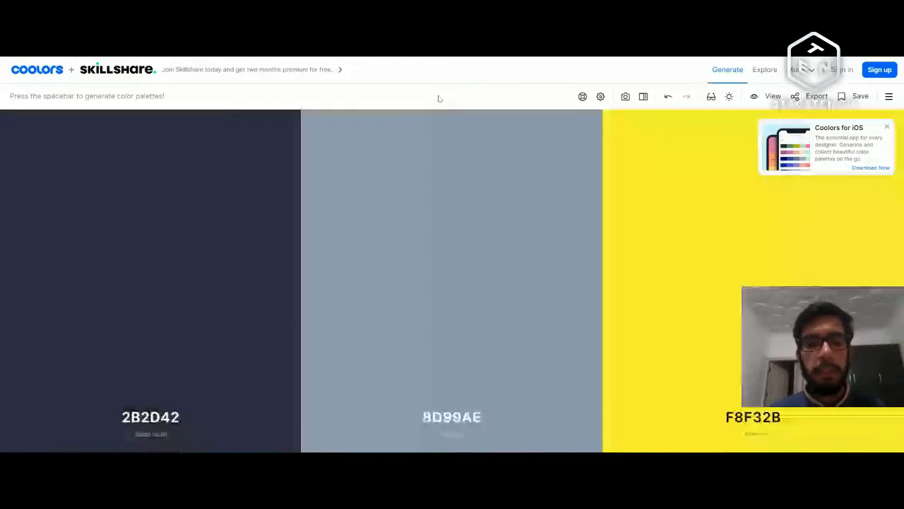
pyautogui.press('space')
pyautogui.press('space')
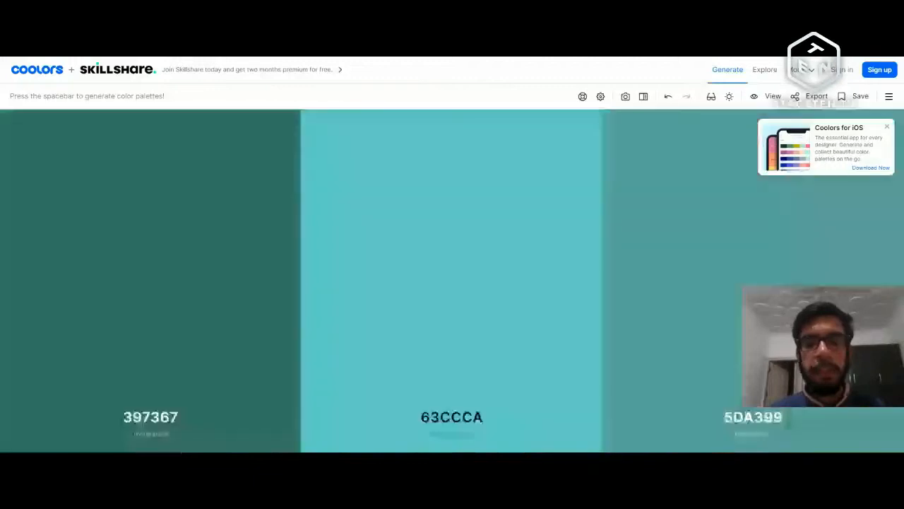
pyautogui.press('space')
pyautogui.press('space')
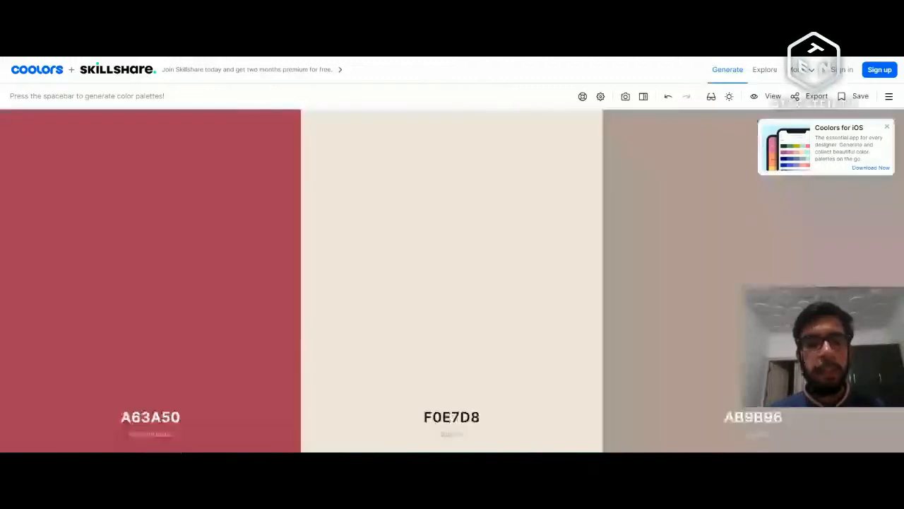
pyautogui.press('space')
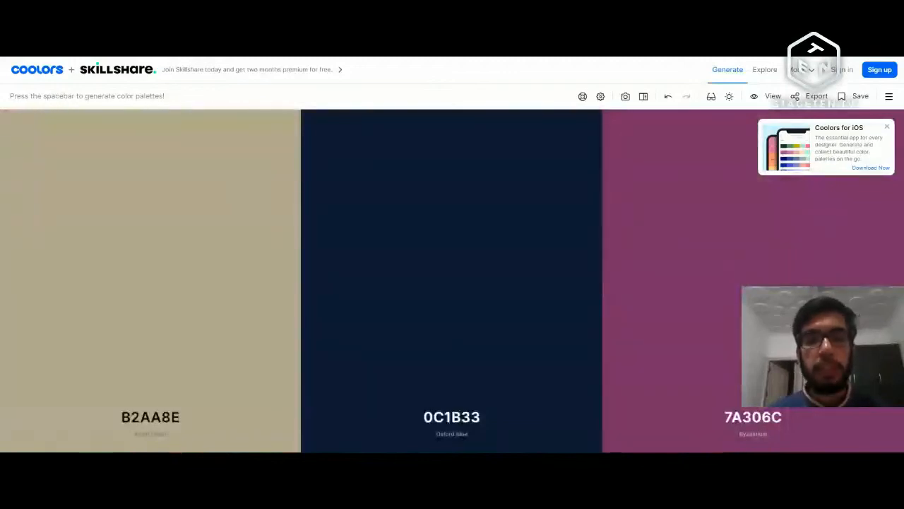
# - Pick orange F89836, black 000000 and red CB2121 from the designE poster image and load them into the palette generator
pyautogui.click(626, 97)
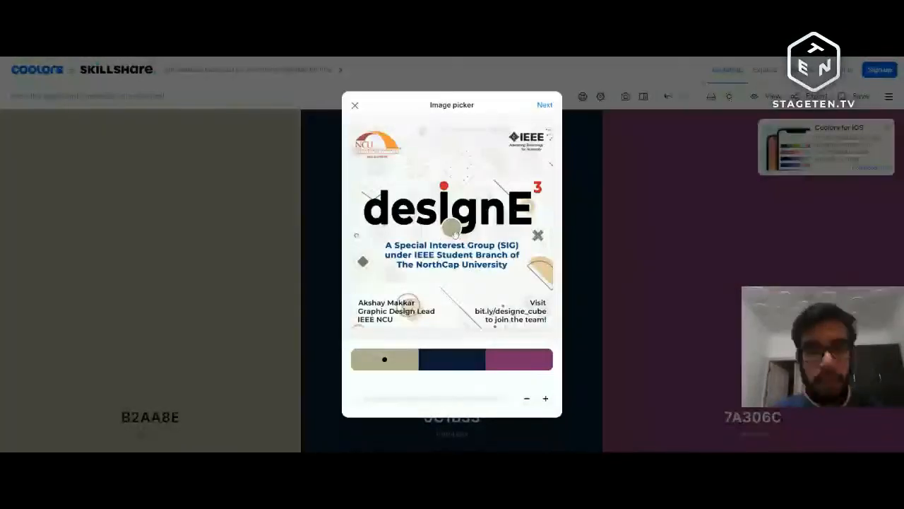
pyautogui.click(452, 360)
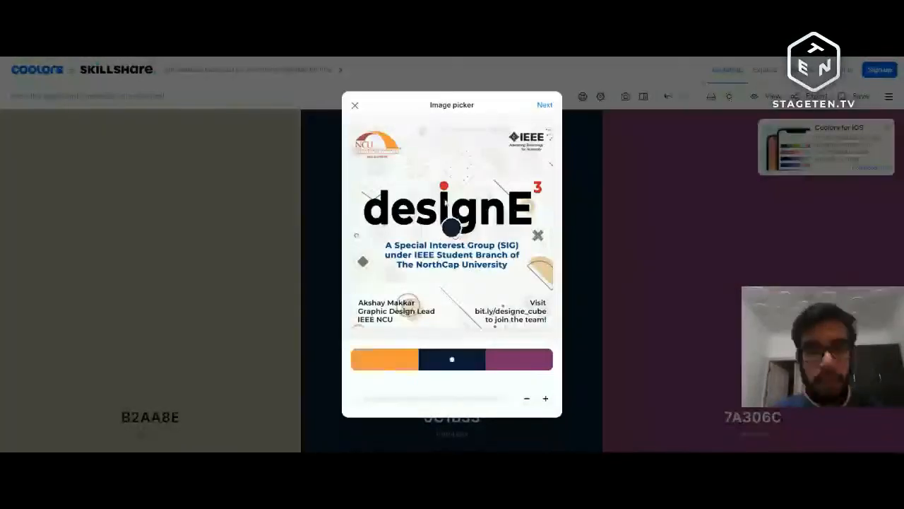
pyautogui.moveTo(454, 225); pyautogui.dragTo(441, 184)
pyautogui.click(510, 361)
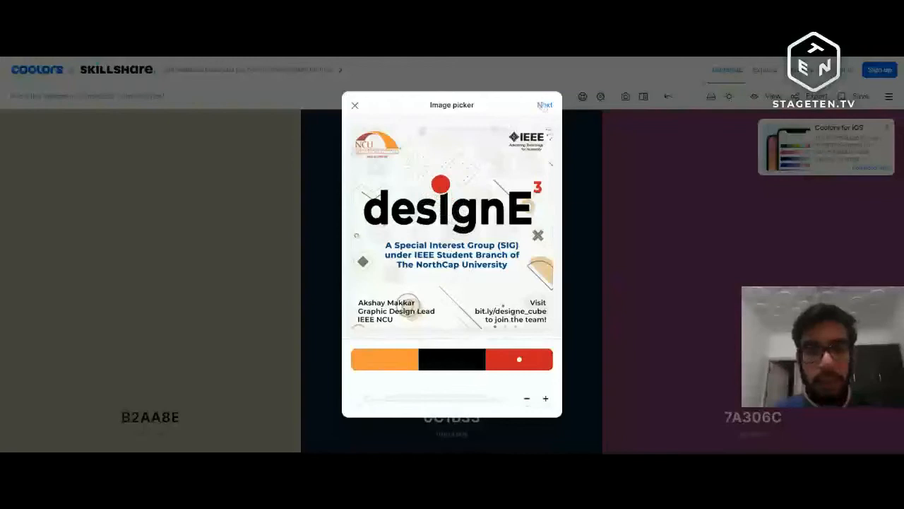
pyautogui.click(544, 106)
pyautogui.click(547, 130)
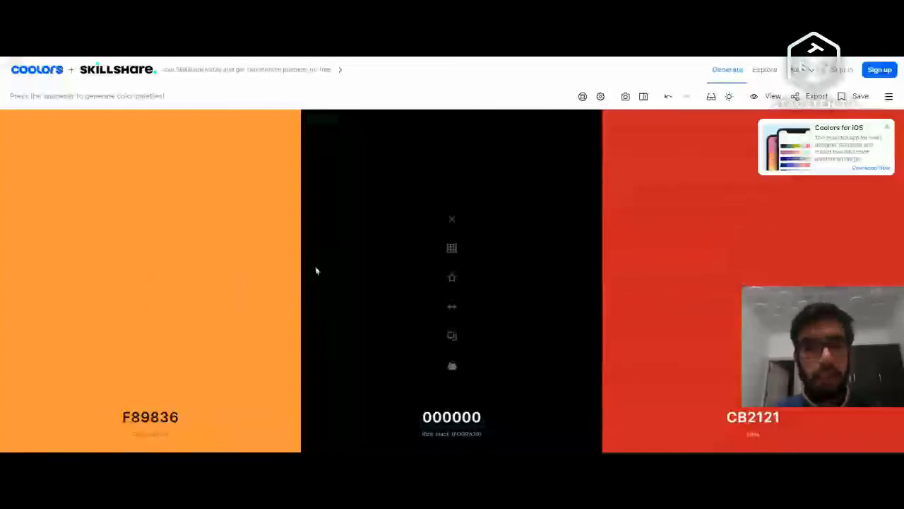
# - Add a color between orange and black, lock F89836 and 000000, and regenerate the added color until D90368
pyautogui.click(301, 280)
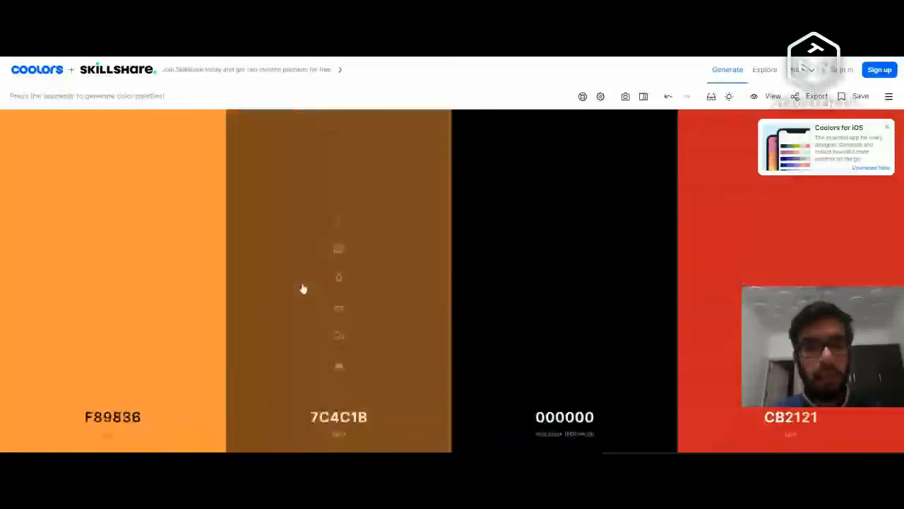
pyautogui.click(113, 365)
pyautogui.click(565, 366)
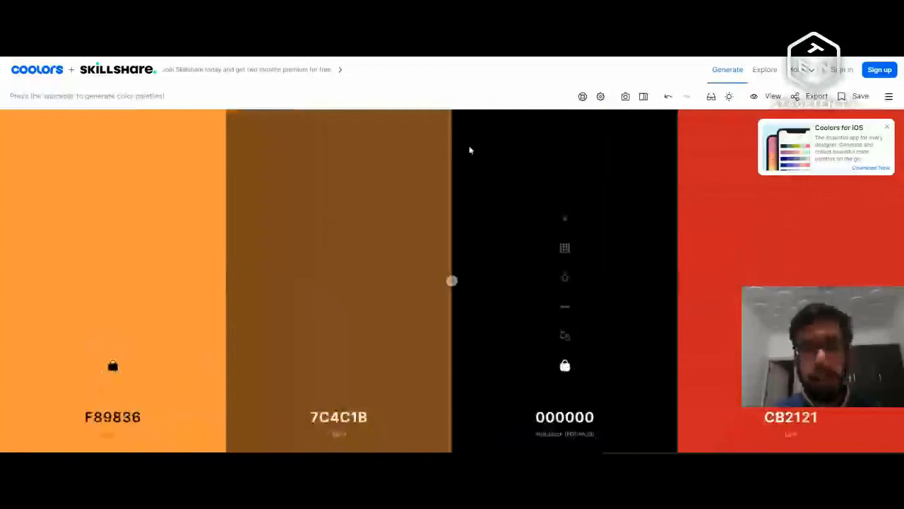
pyautogui.press('space')
pyautogui.press('space')
pyautogui.press('space')
pyautogui.press('space')
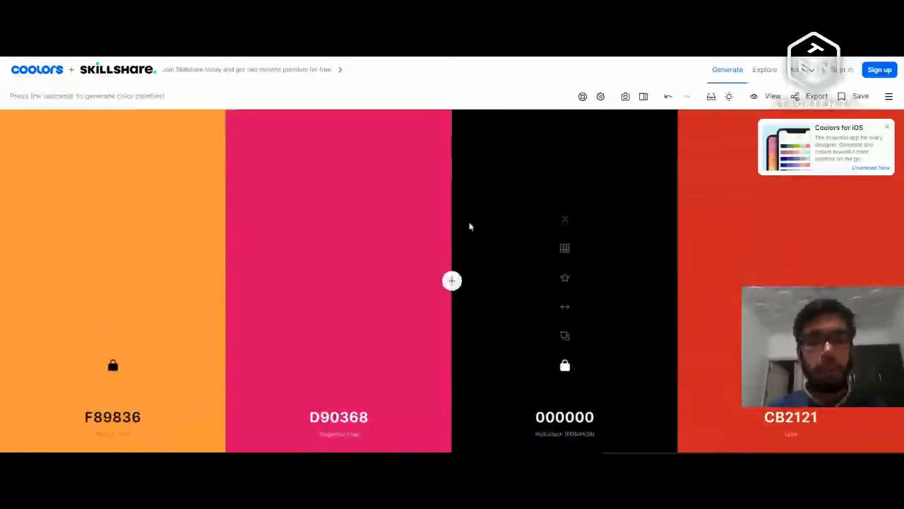
# - Add another color before black, regenerate until blue 2E86AB comes up, lock it and regenerate the remaining color until gray 4C5B5C
pyautogui.click(452, 279)
pyautogui.press('space')
pyautogui.press('space')
pyautogui.press('space')
pyautogui.press('space')
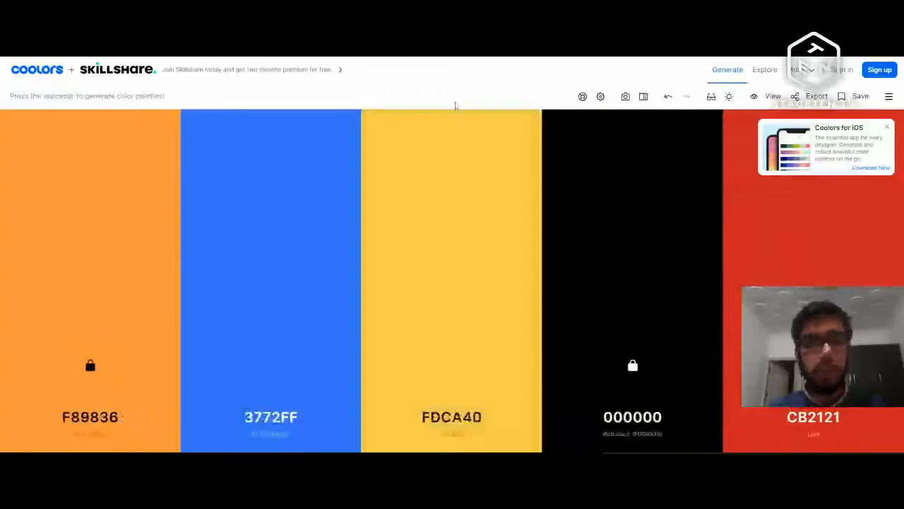
pyautogui.press('space')
pyautogui.click(271, 365)
pyautogui.press('space')
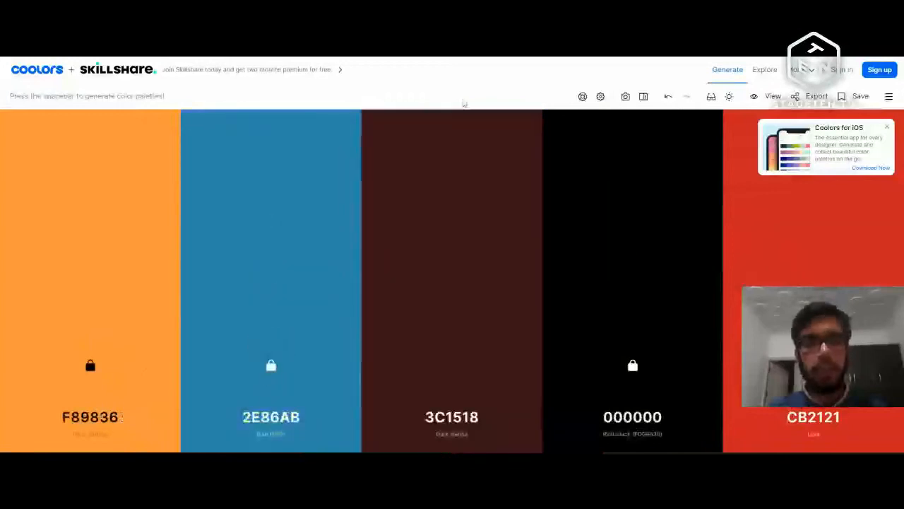
pyautogui.press('space')
pyautogui.press('space')
pyautogui.press('space')
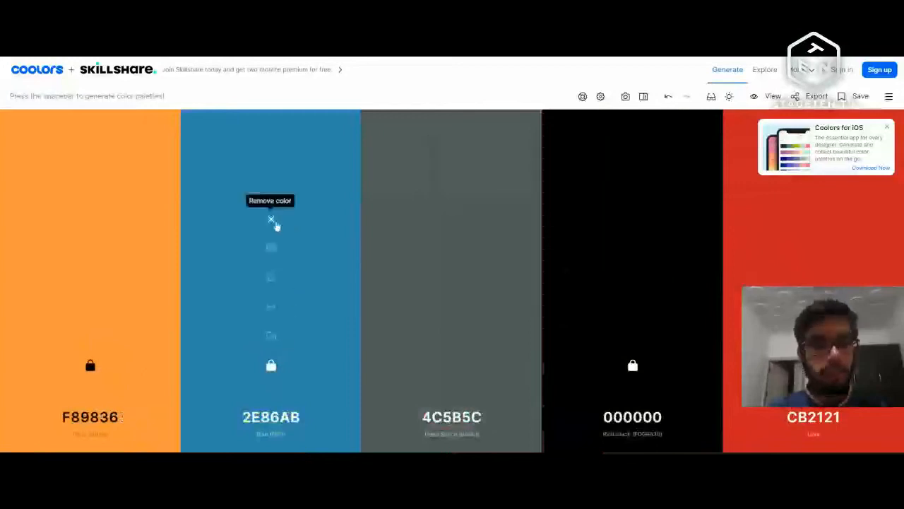
# - Remove the blue 2E86AB, gray 4C5B5C and orange F89836 from the palette
pyautogui.click(275, 223)
pyautogui.click(338, 221)
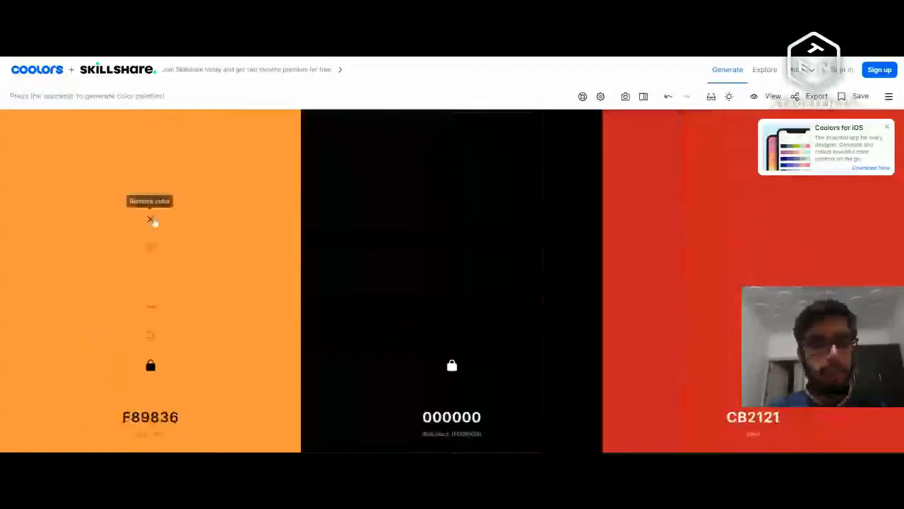
pyautogui.click(151, 219)
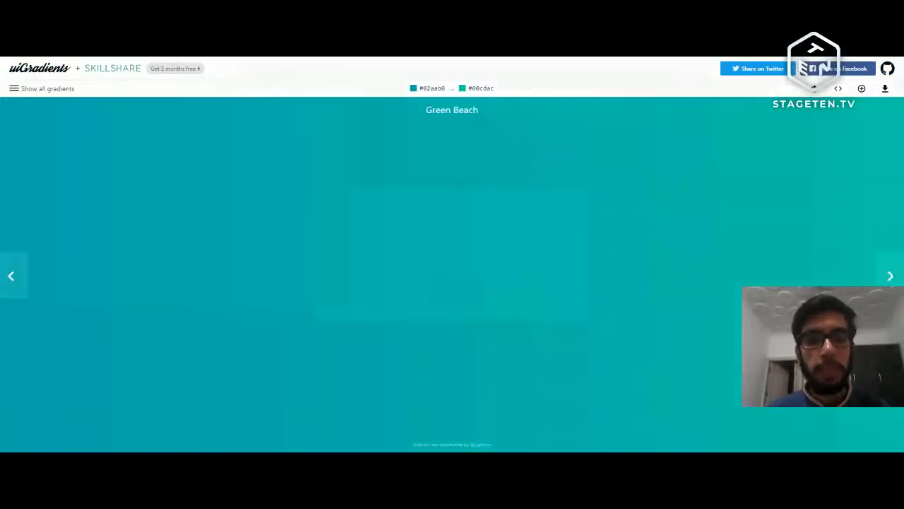
# - In uiGradients, view the information on adding a new gradient and step forward from Green Beach to the Playing with Reds gradient
pyautogui.click(861, 89)
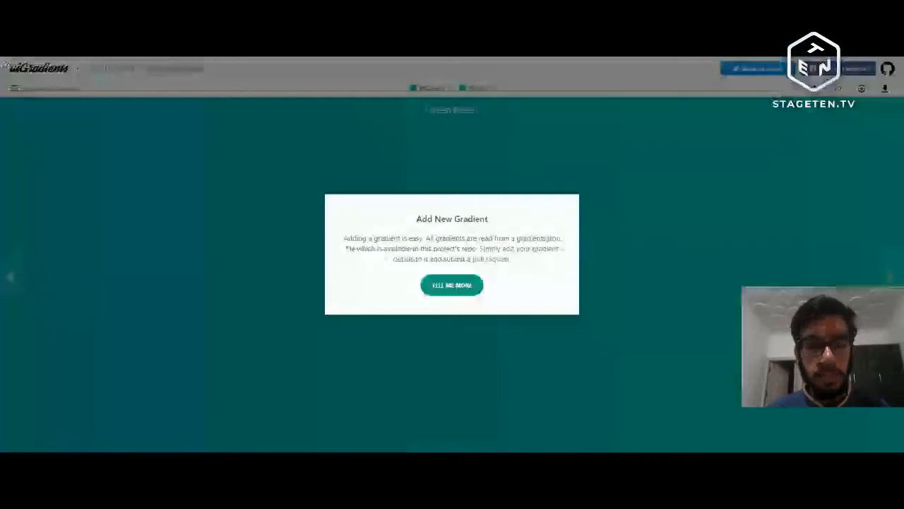
pyautogui.click(451, 285)
pyautogui.click(889, 274)
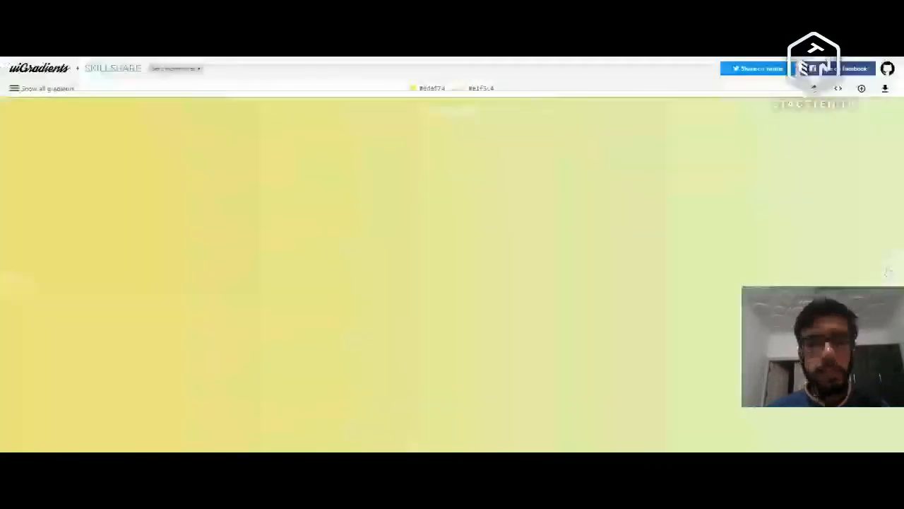
pyautogui.click(888, 274)
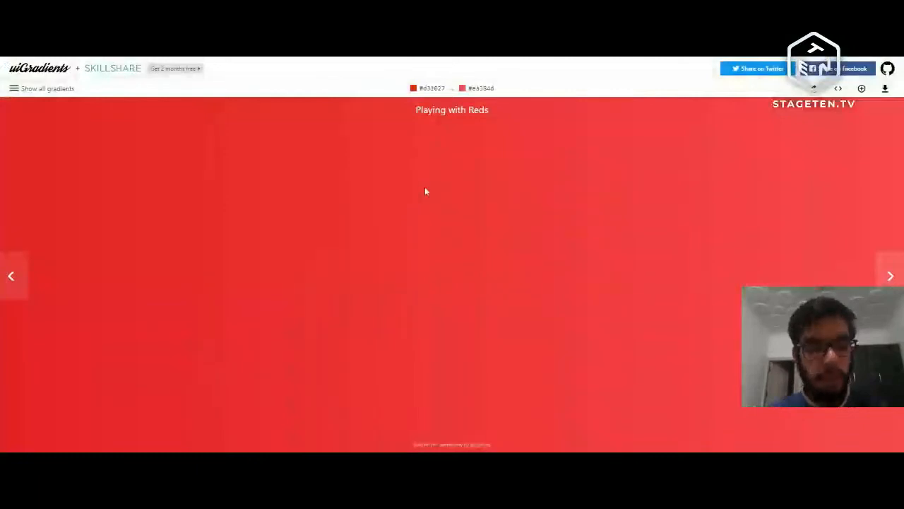
# - Browse the full collection of gradients for suitable color combinations
pyautogui.scroll(-1, 424, 187)
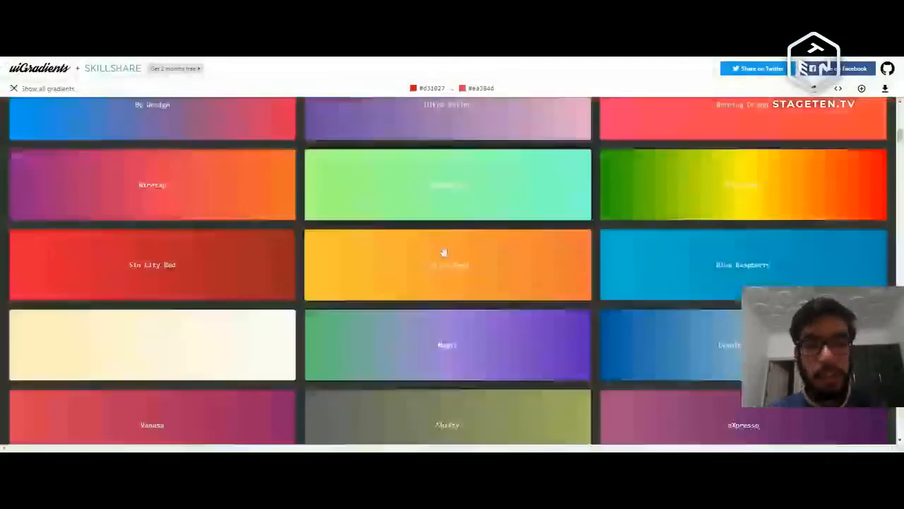
pyautogui.scroll(-5, 444, 255)
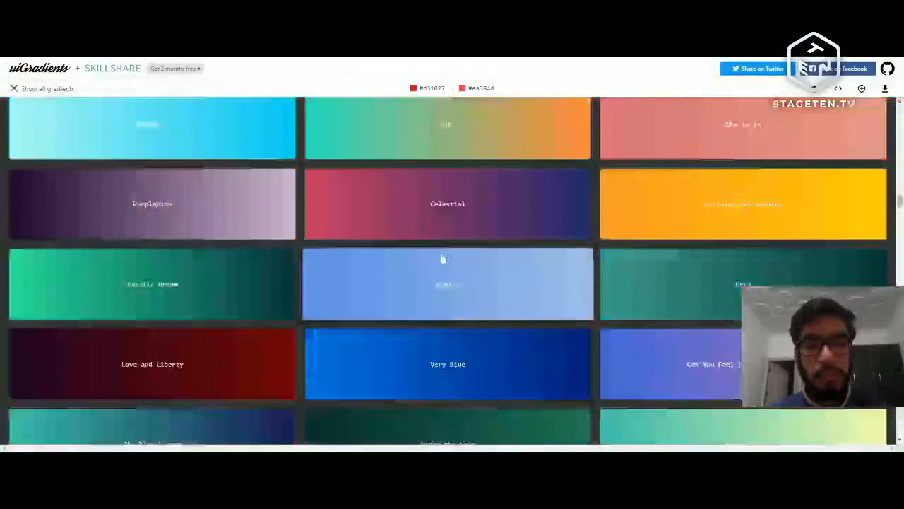
pyautogui.scroll(-5, 443, 269)
pyautogui.scroll(-5, 445, 286)
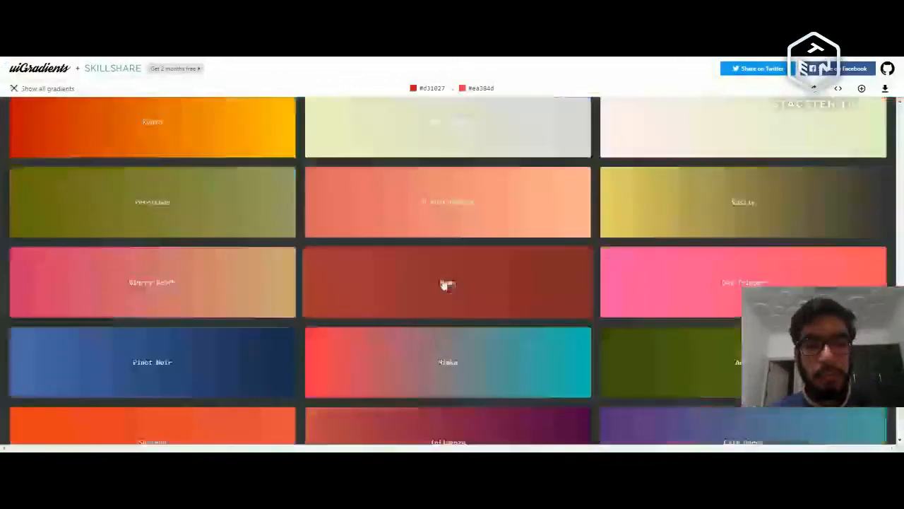
pyautogui.scroll(-5, 445, 285)
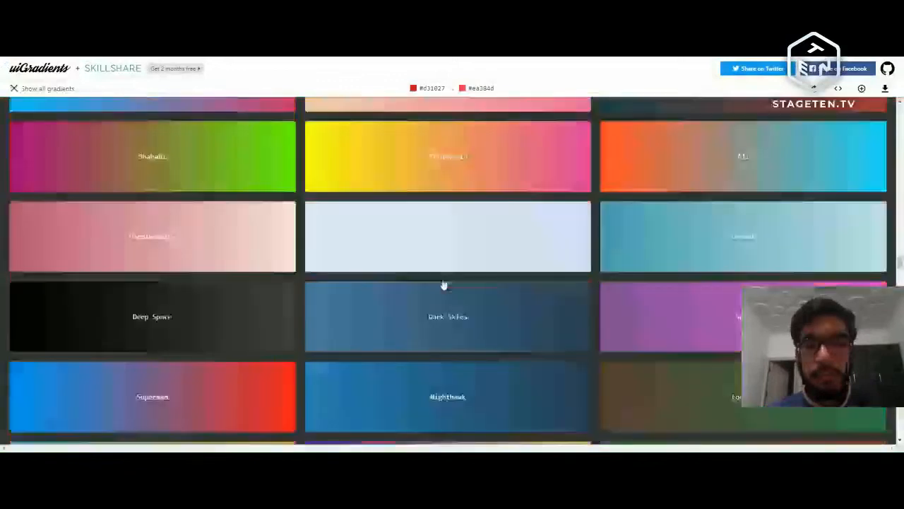
pyautogui.scroll(-5, 443, 285)
pyautogui.scroll(5, 443, 285)
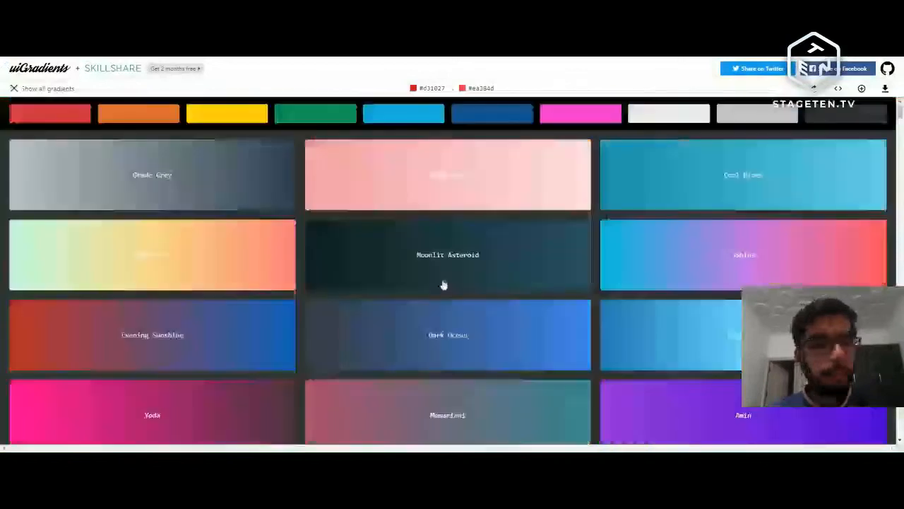
pyautogui.scroll(-5, 443, 284)
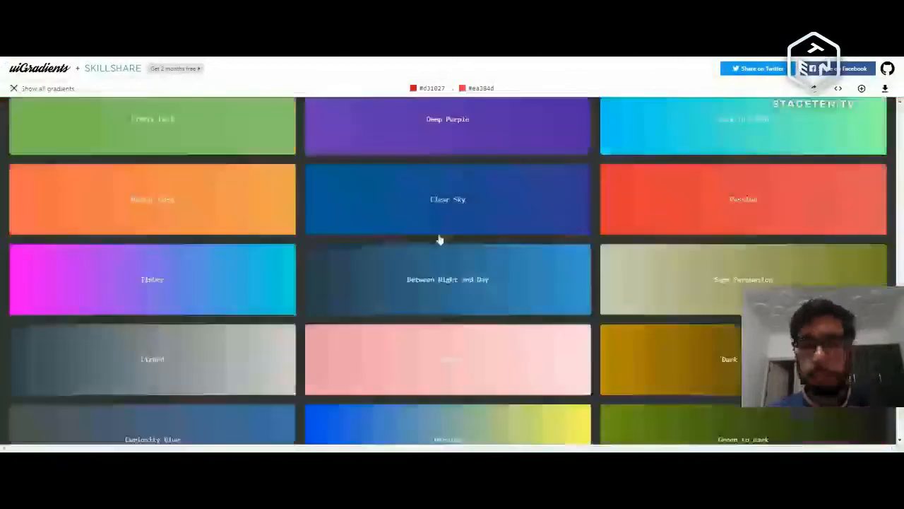
# - Look through the gradient collection and open the Dracula gradient
pyautogui.scroll(-10, 438, 240)
pyautogui.scroll(-10, 527, 244)
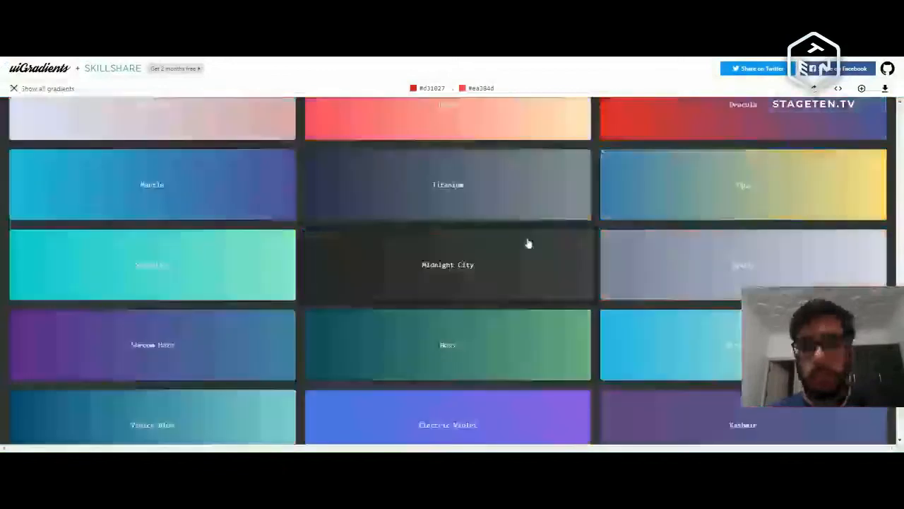
pyautogui.scroll(1, 530, 243)
pyautogui.click(682, 207)
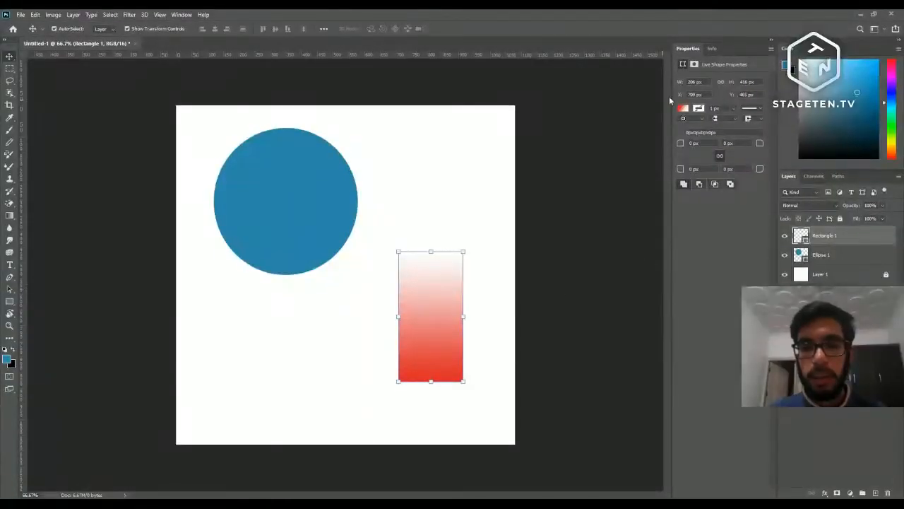
# - In Photoshop, set the white stop of the rectangle's gradient fill to hex color 4a569d
pyautogui.click(682, 108)
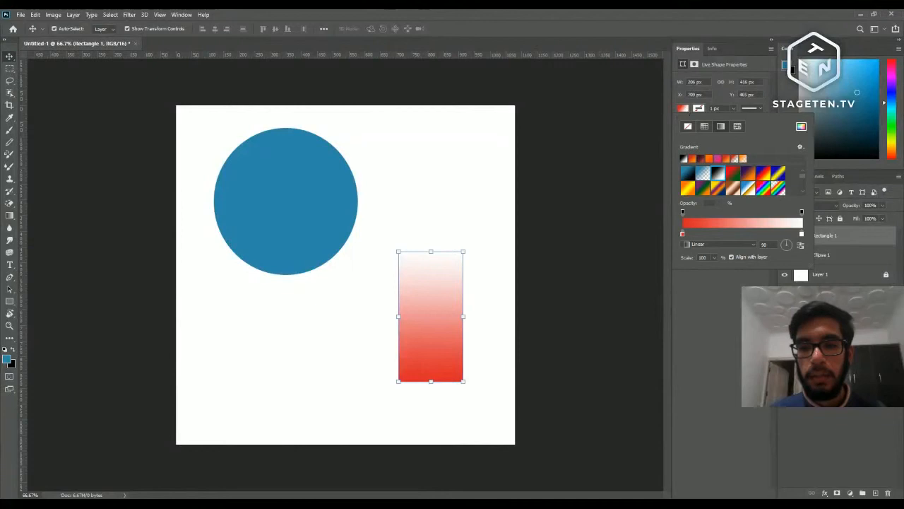
pyautogui.doubleClick(801, 234)
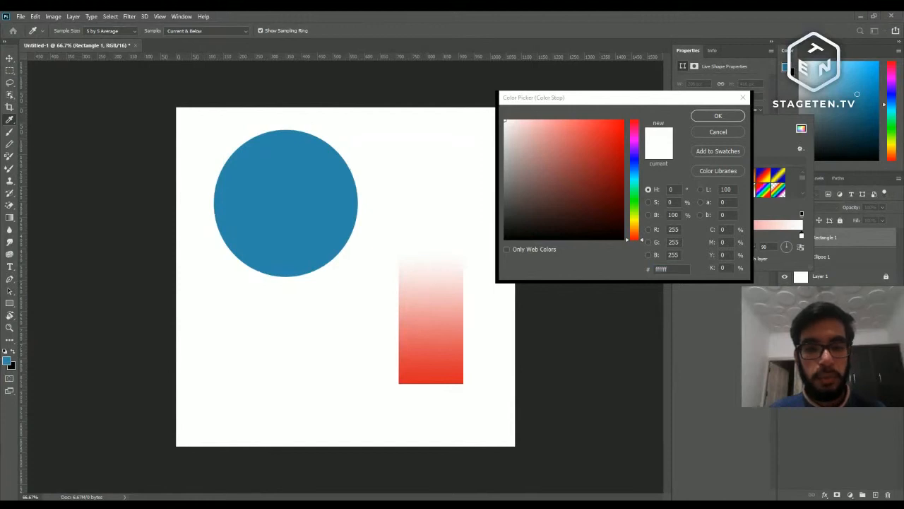
pyautogui.click(674, 271)
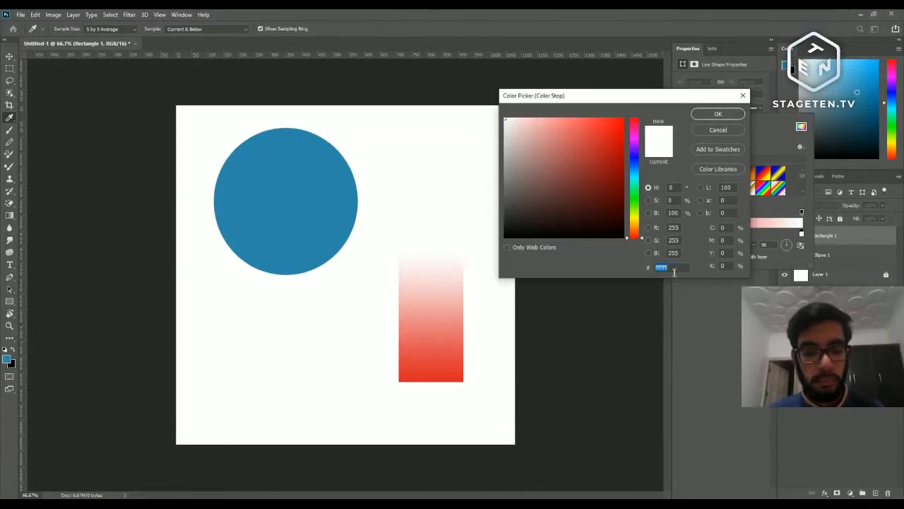
pyautogui.write('4a569d')
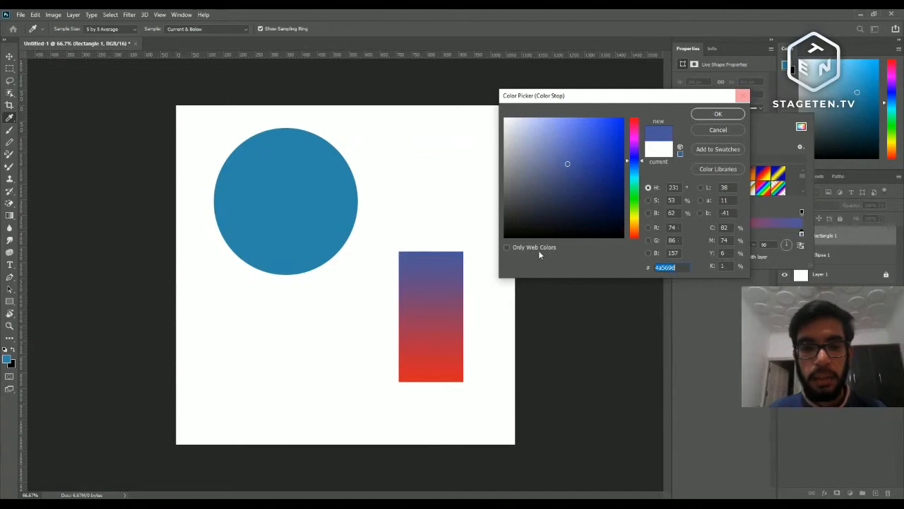
pyautogui.click(718, 113)
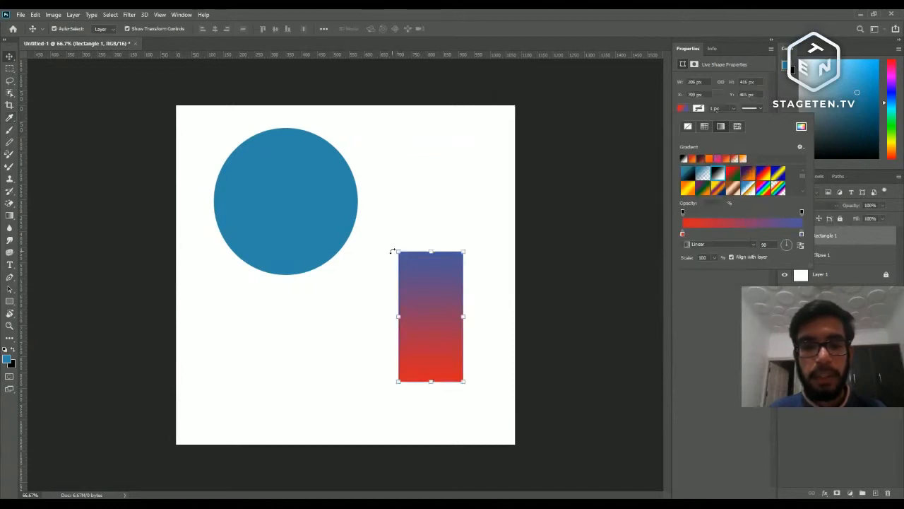
pyautogui.click(393, 250)
pyautogui.moveTo(394, 249); pyautogui.dragTo(444, 240)
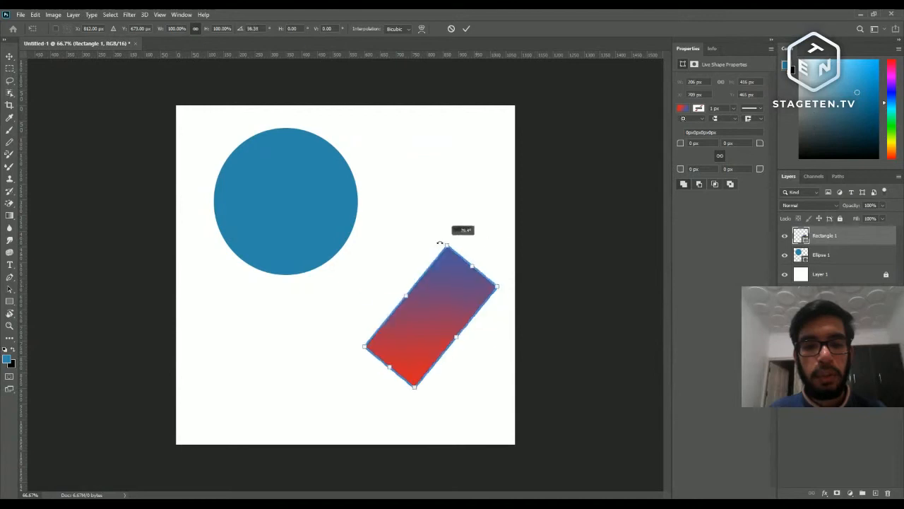
pyautogui.click(452, 29)
pyautogui.click(390, 383)
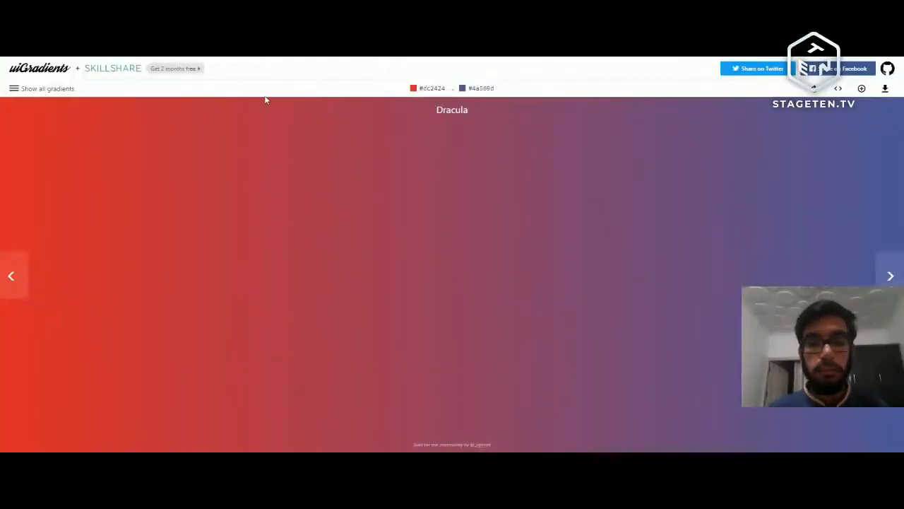
# - In uiGradients, view the information on adding a new gradient and rotate the Dracula gradient through its different directions
pyautogui.click(861, 88)
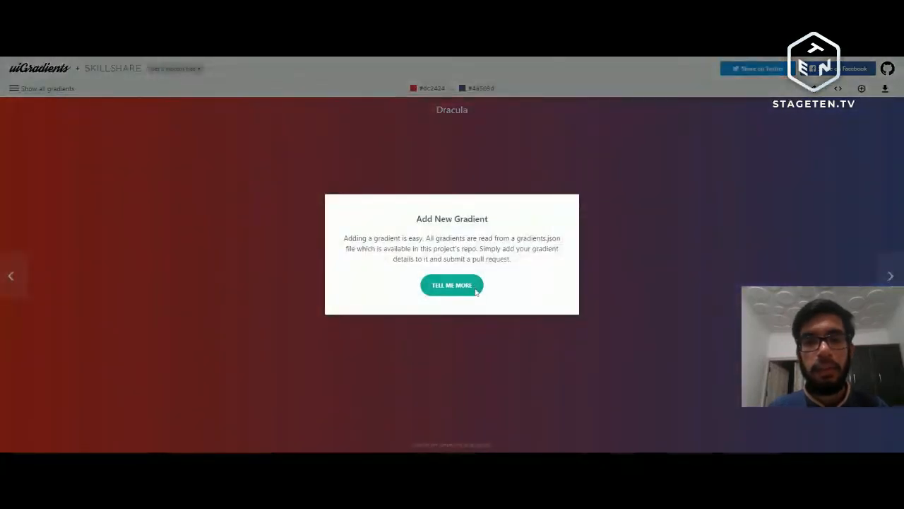
pyautogui.click(681, 177)
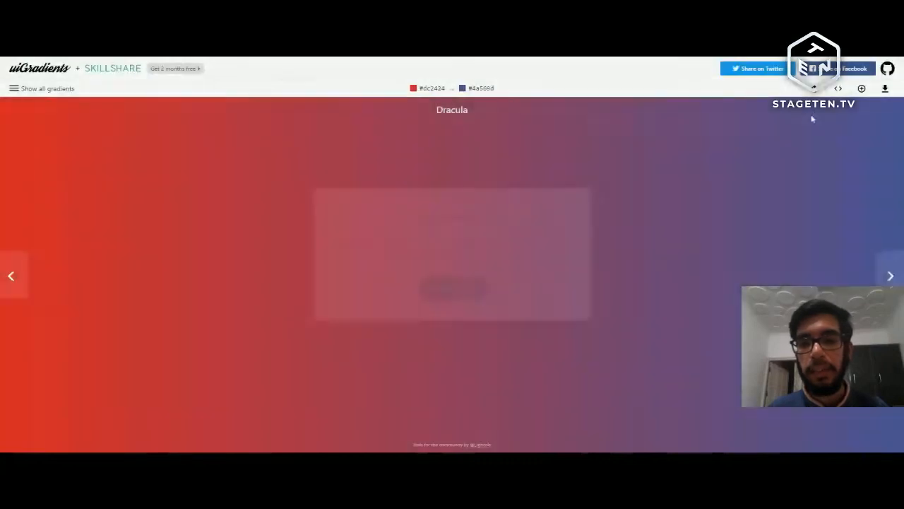
pyautogui.click(813, 89)
pyautogui.click(814, 89)
pyautogui.click(814, 89)
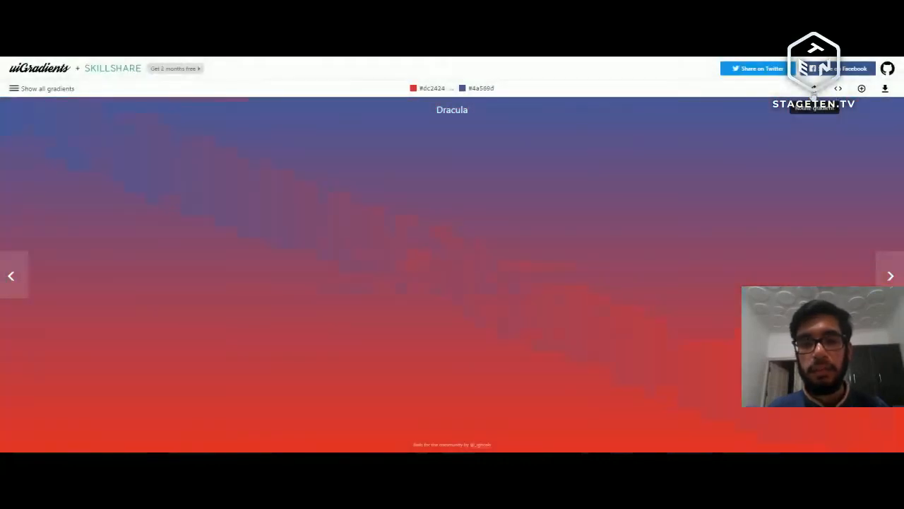
pyautogui.click(814, 89)
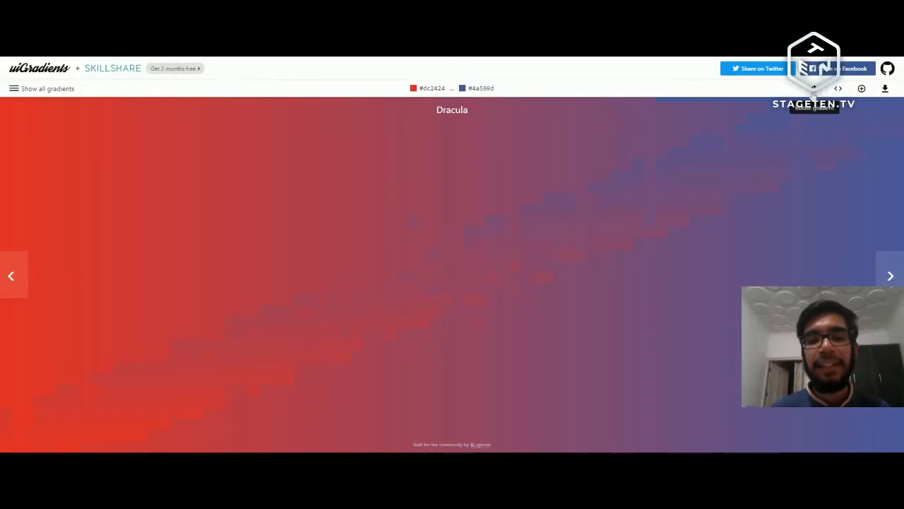
pyautogui.click(813, 89)
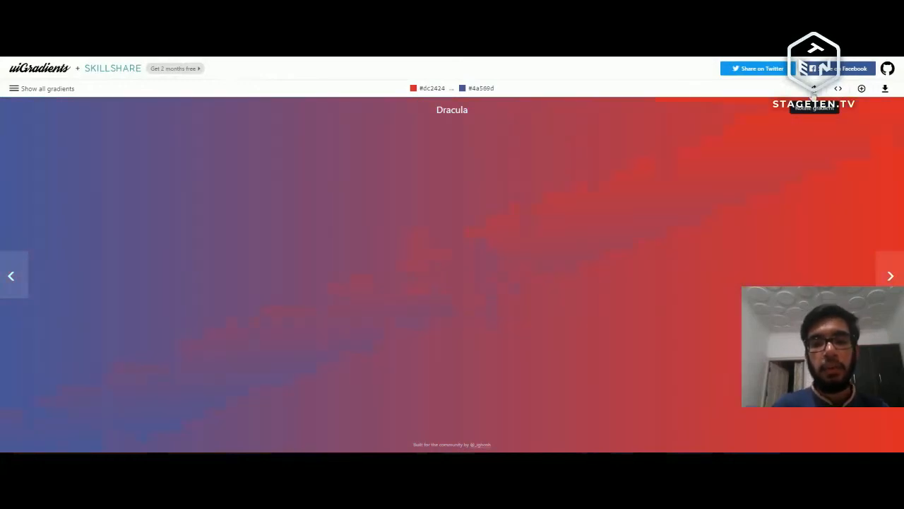
pyautogui.click(814, 89)
pyautogui.click(813, 89)
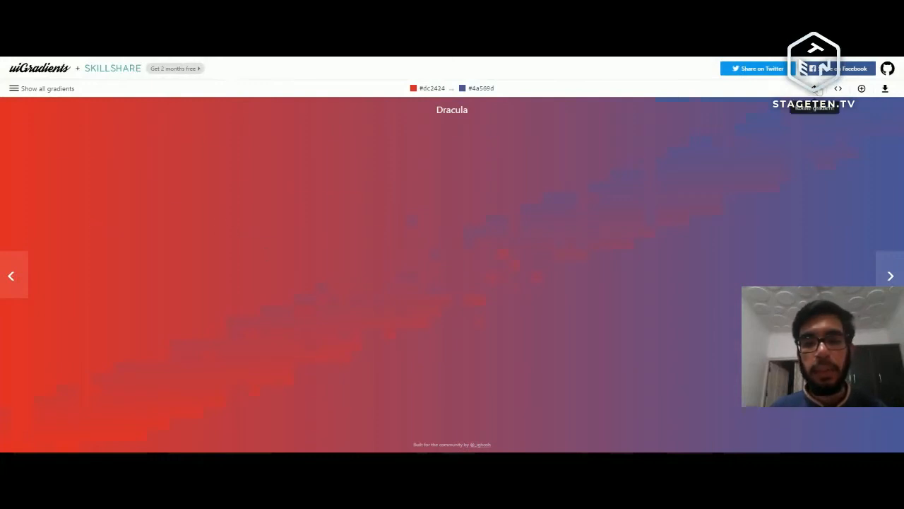
pyautogui.click(814, 89)
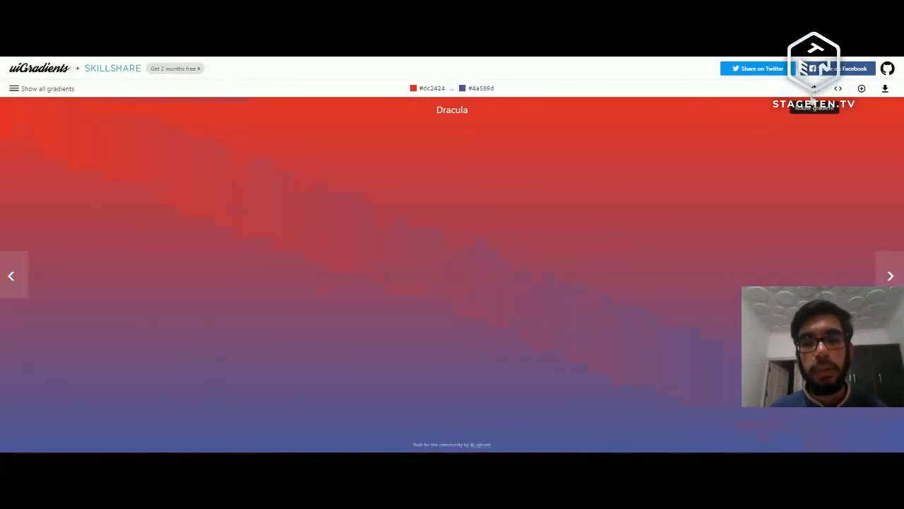
pyautogui.click(813, 90)
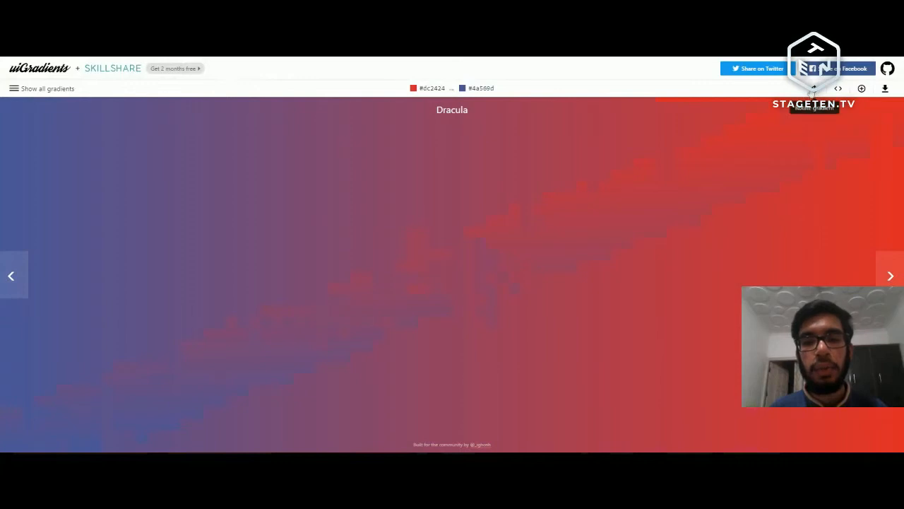
pyautogui.click(813, 90)
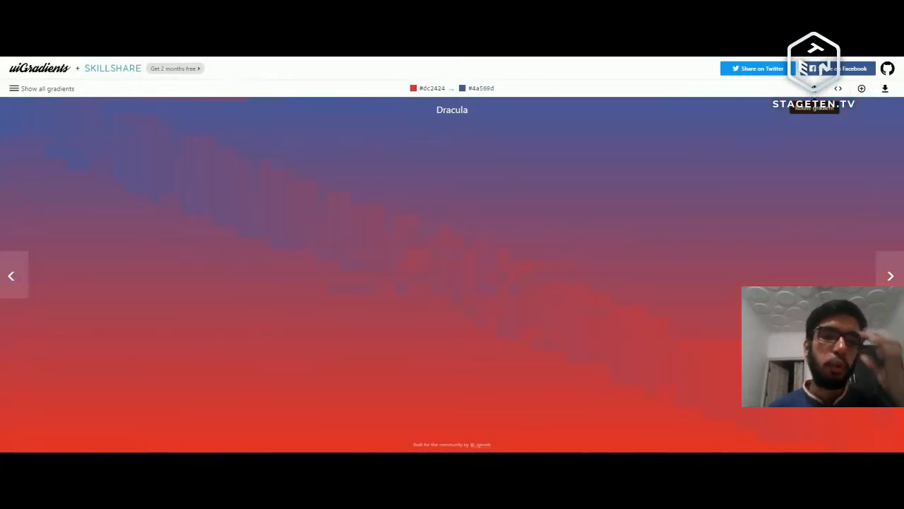
pyautogui.click(813, 90)
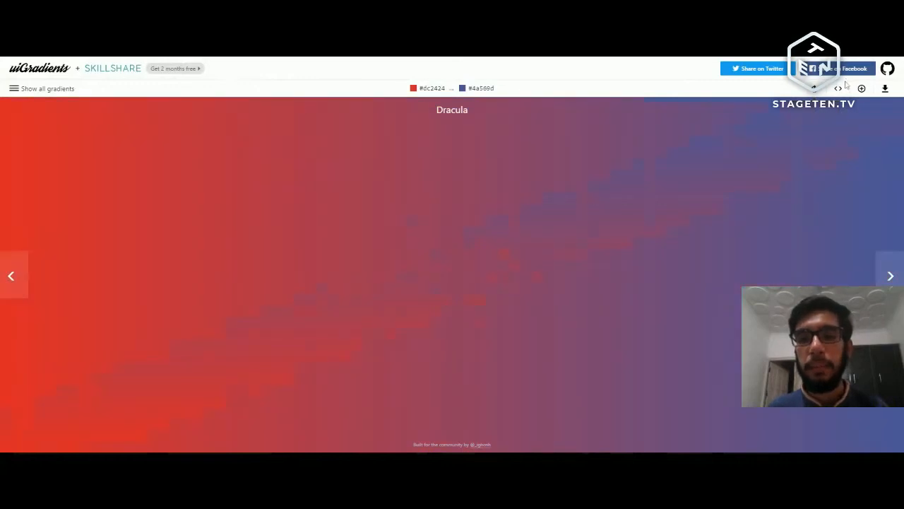
# - View the full CSS code of the Dracula gradient, close it and open the gradient's download option
pyautogui.click(837, 87)
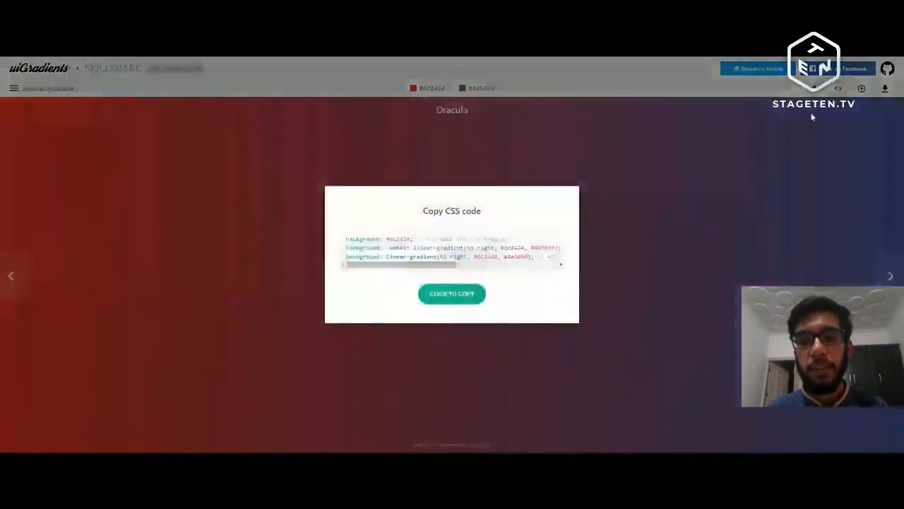
pyautogui.moveTo(444, 265); pyautogui.dragTo(510, 263)
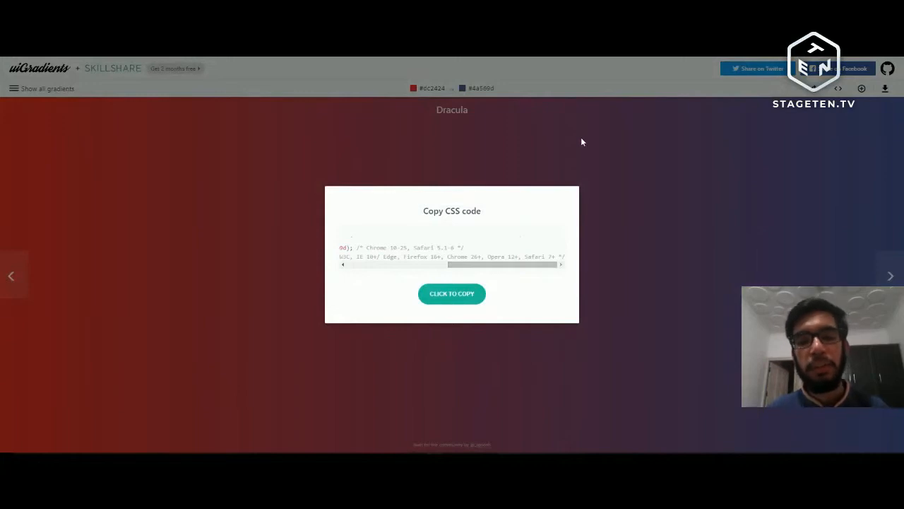
pyautogui.click(602, 83)
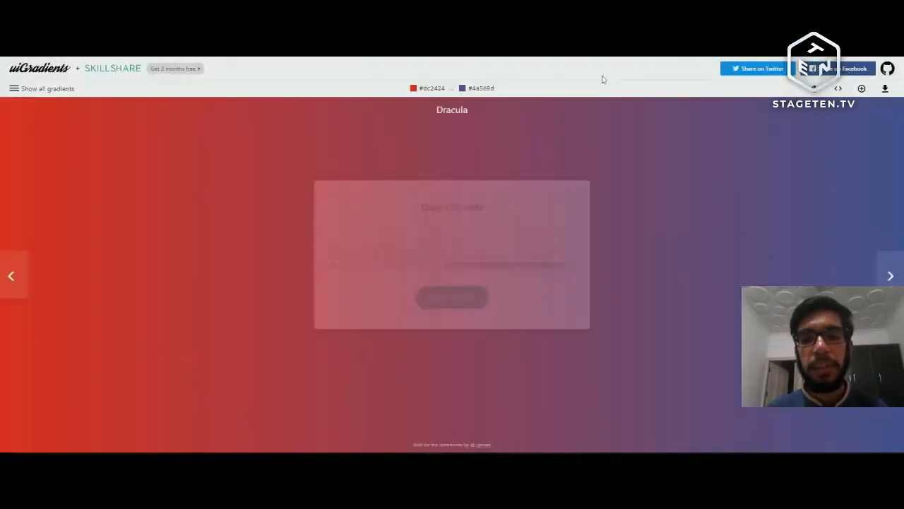
pyautogui.click(885, 90)
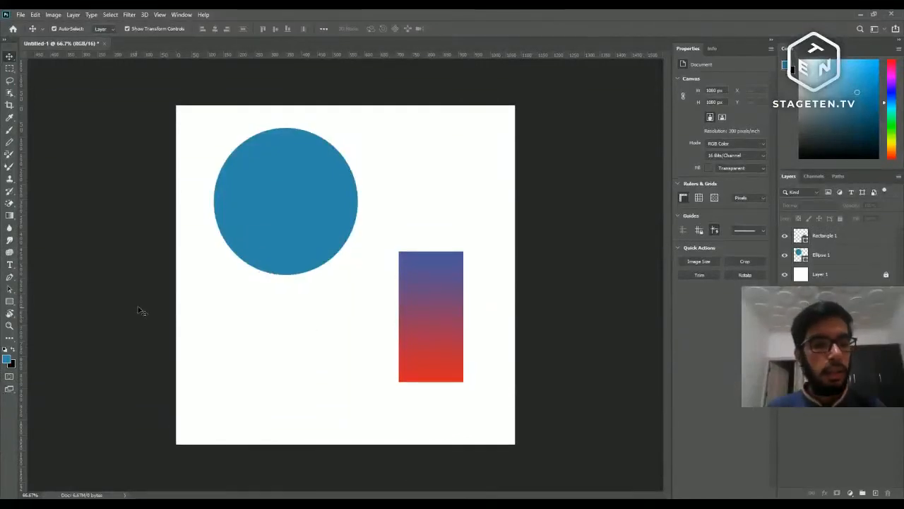
# - In Photoshop, view the foreground color's values without changing them and delete the blue circle and the gradient rectangle
pyautogui.click(8, 359)
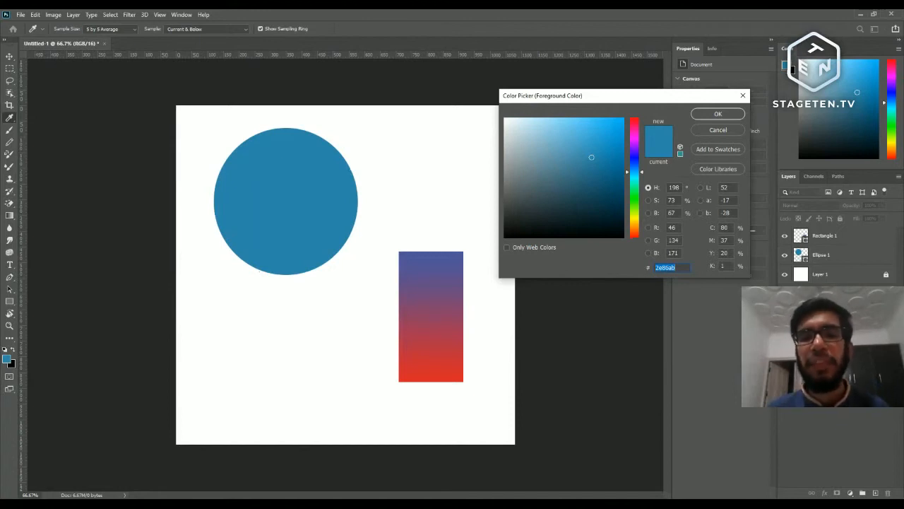
pyautogui.click(718, 130)
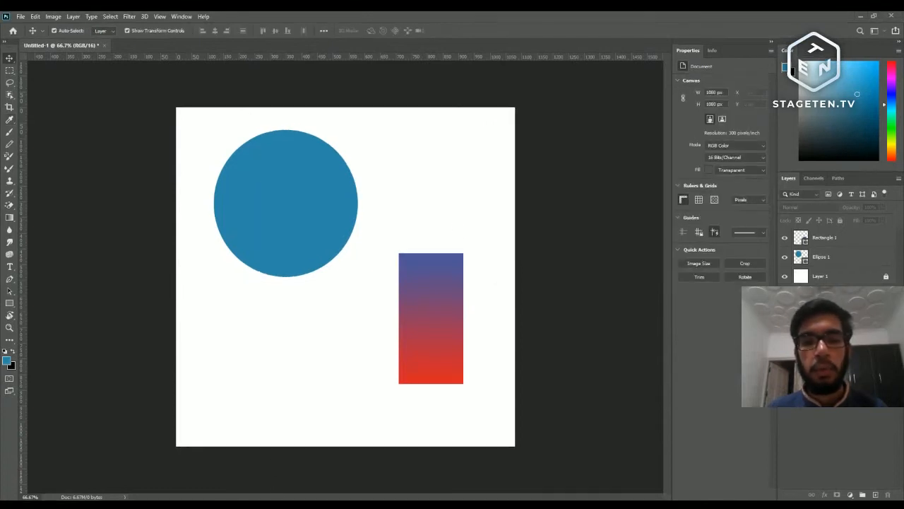
pyautogui.click(291, 211)
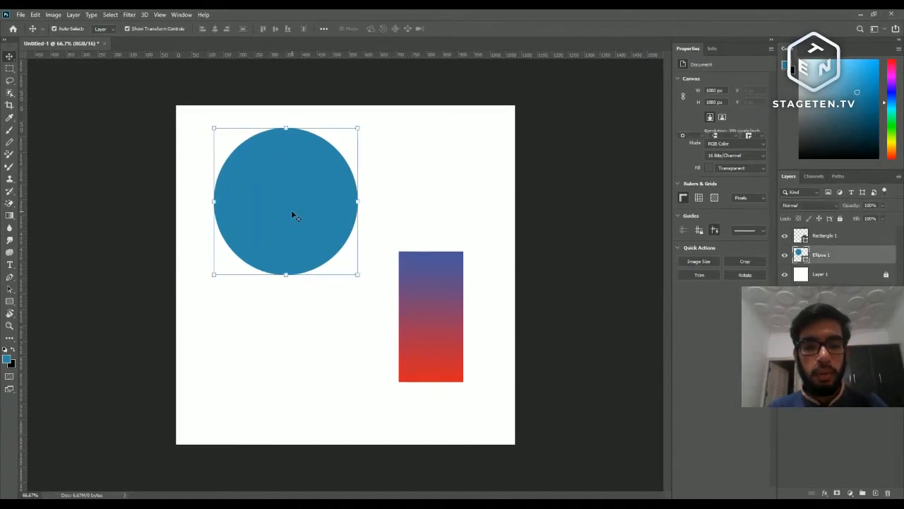
pyautogui.press('Delete')
pyautogui.click(425, 294)
pyautogui.press('Delete')
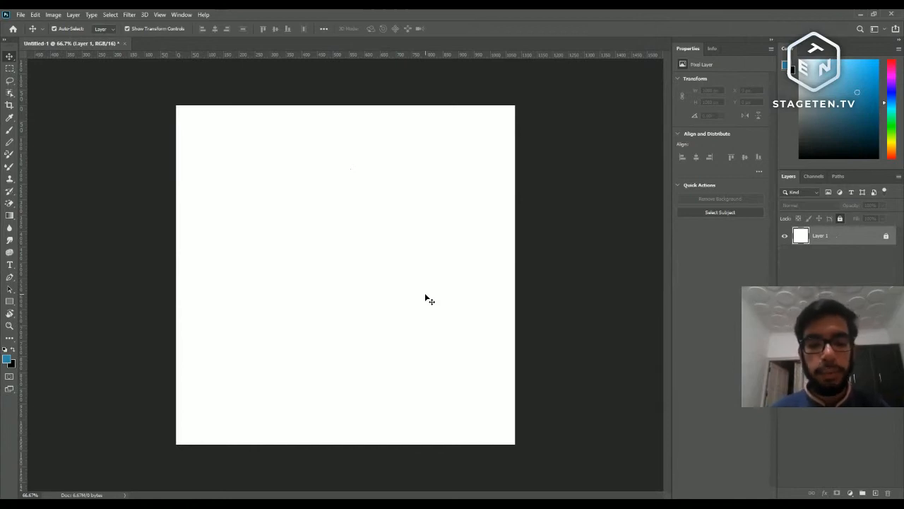
# - Activate the Rectangle Tool and set its drawing mode to Shape
pyautogui.press('u')
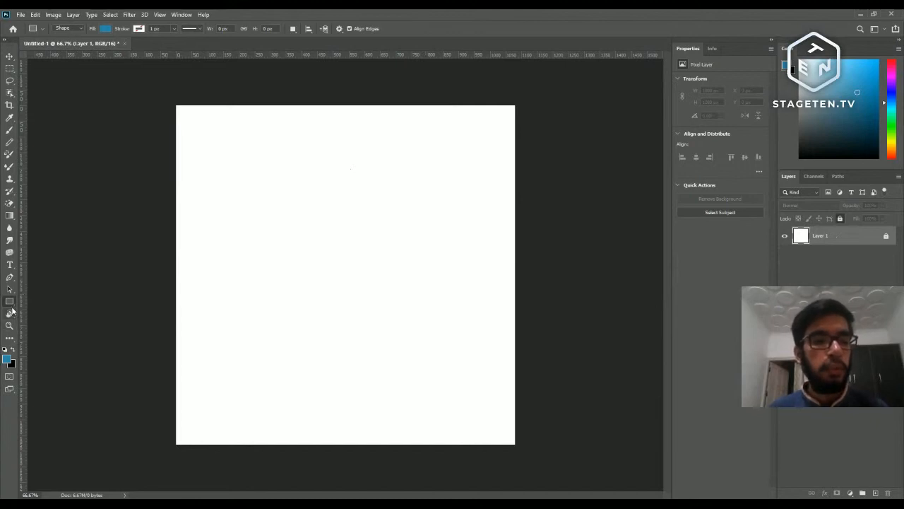
pyautogui.rightClick(11, 303)
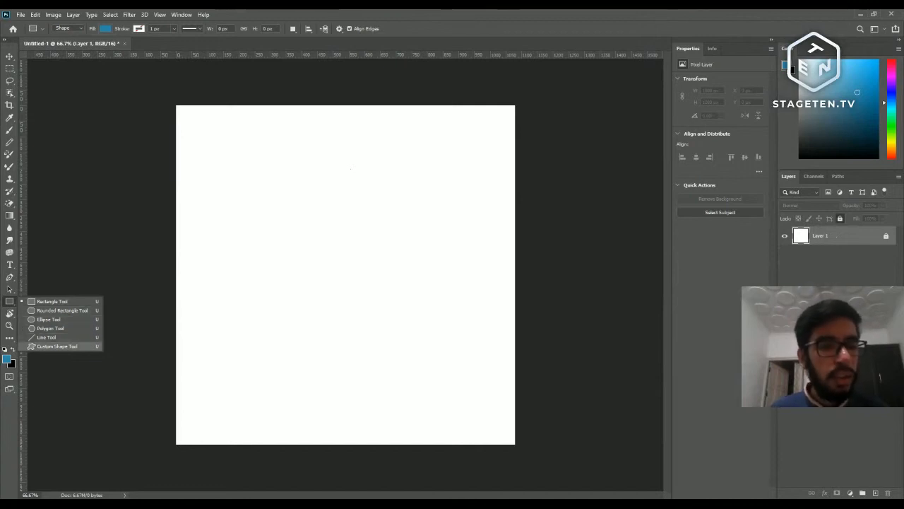
pyautogui.click(65, 301)
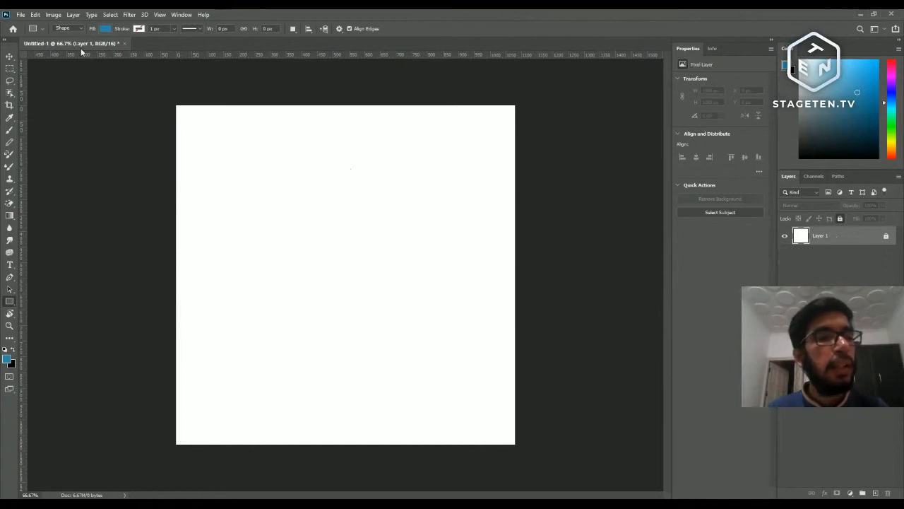
pyautogui.click(41, 31)
pyautogui.click(41, 32)
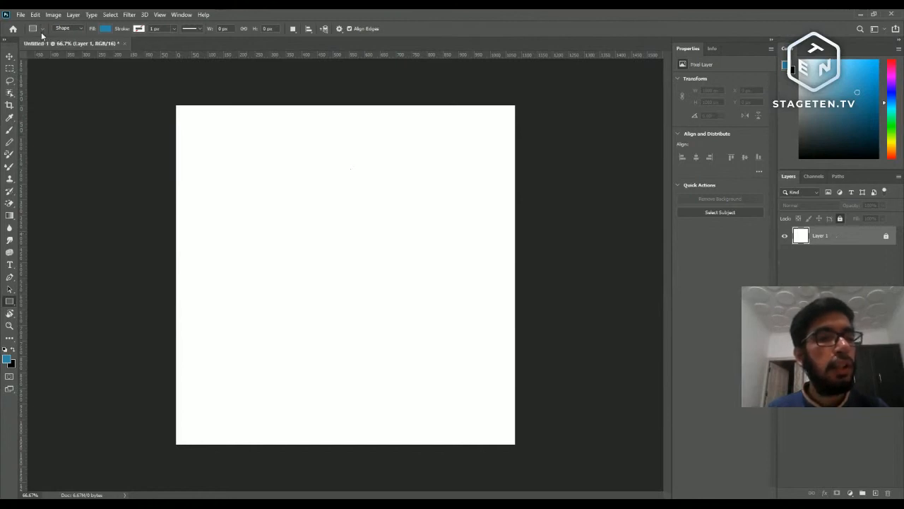
pyautogui.click(77, 28)
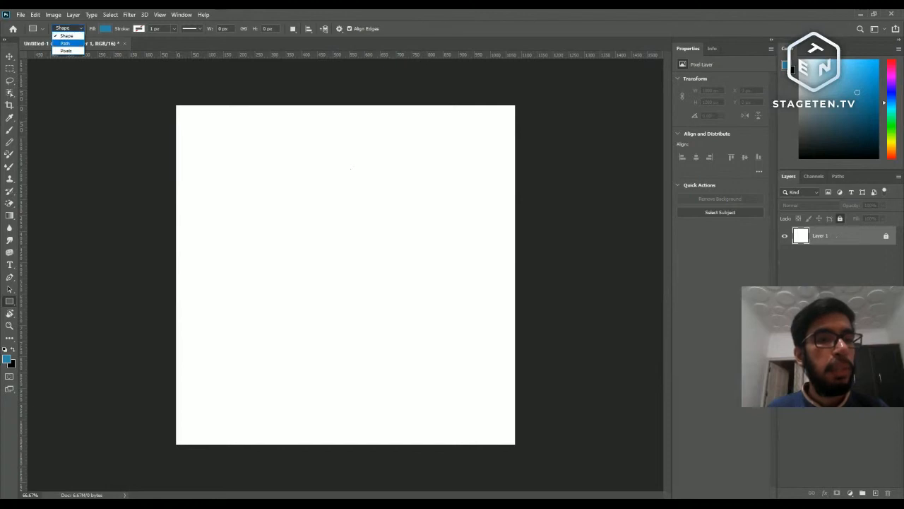
pyautogui.click(71, 36)
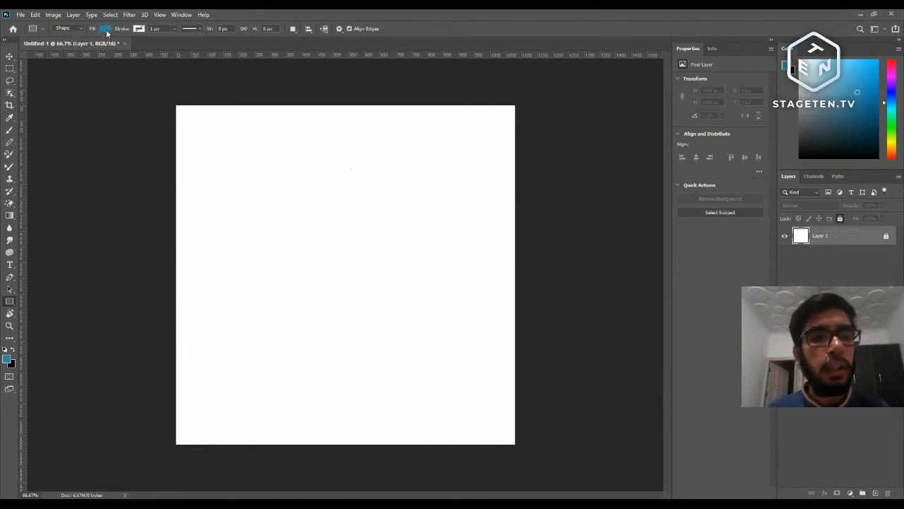
# - Set the Rectangle Tool's fill color to black using hex code 000000
pyautogui.click(105, 29)
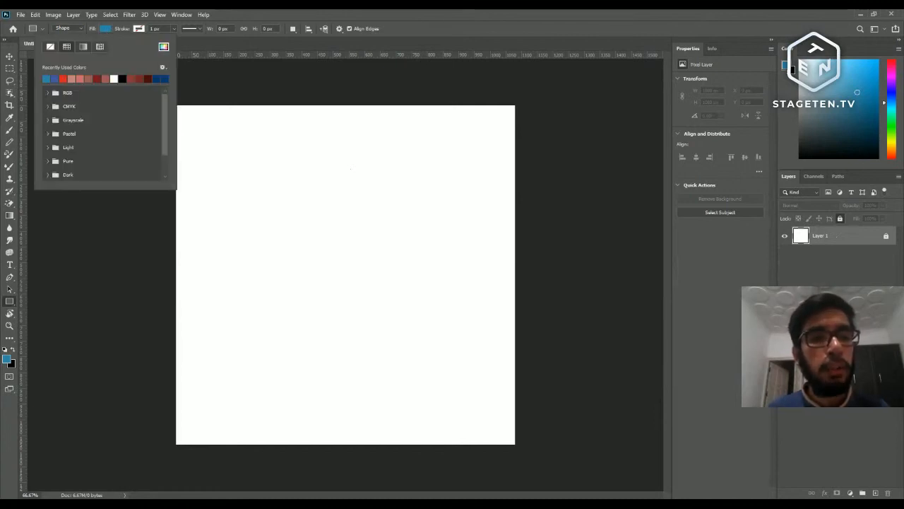
pyautogui.click(163, 46)
pyautogui.moveTo(591, 158); pyautogui.dragTo(490, 245)
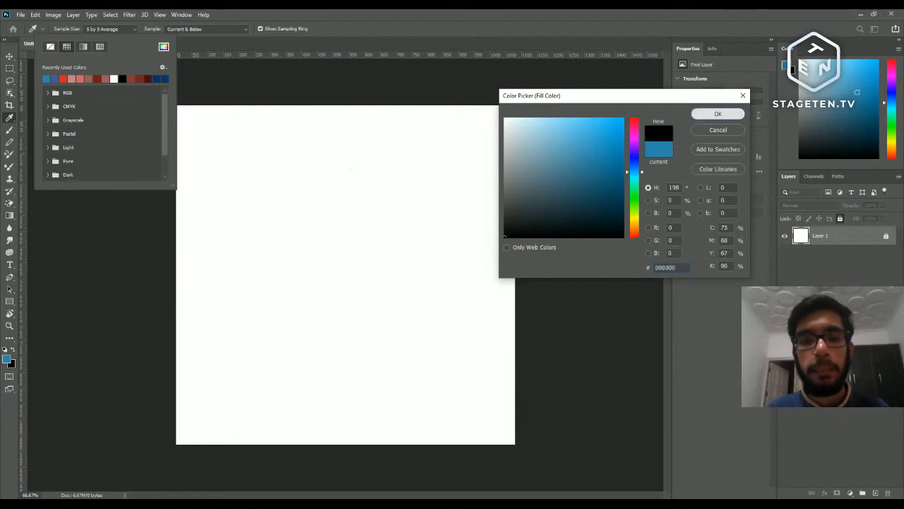
pyautogui.click(718, 114)
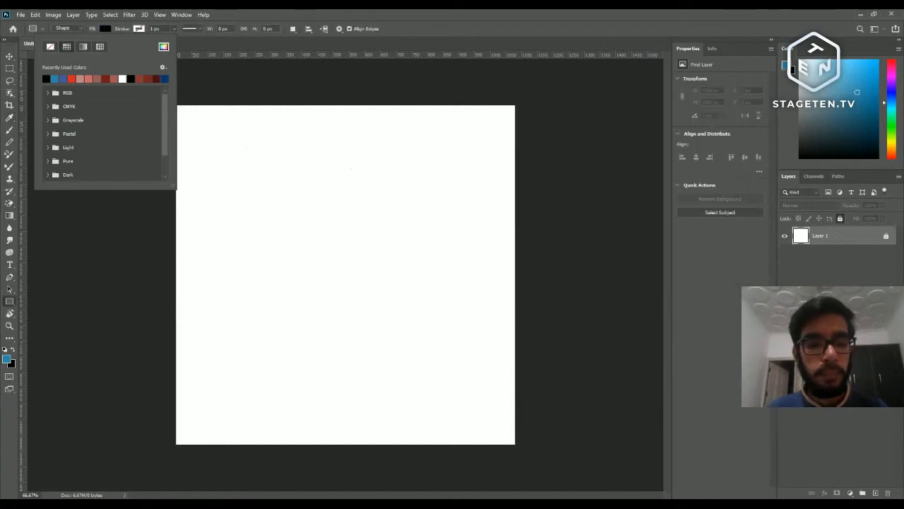
pyautogui.press('Return')
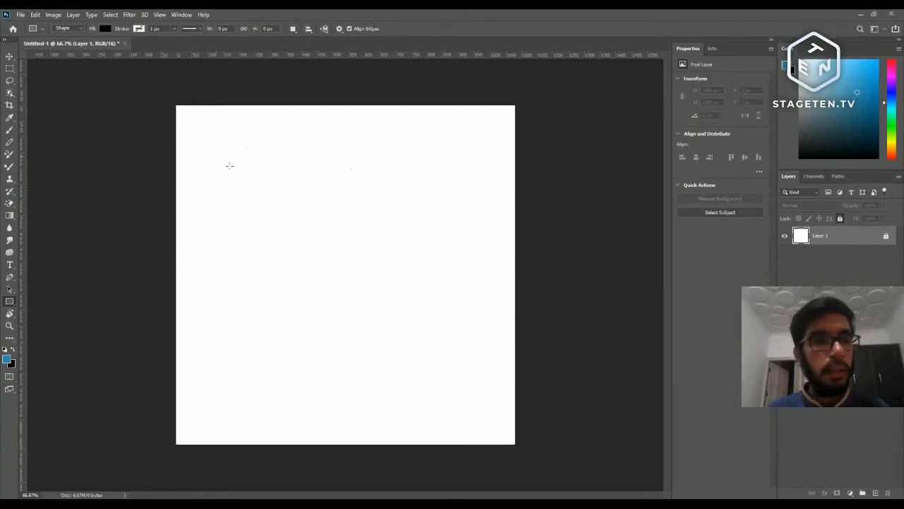
# - Set the shape stroke to white with a width of about 26.52 px
pyautogui.click(140, 30)
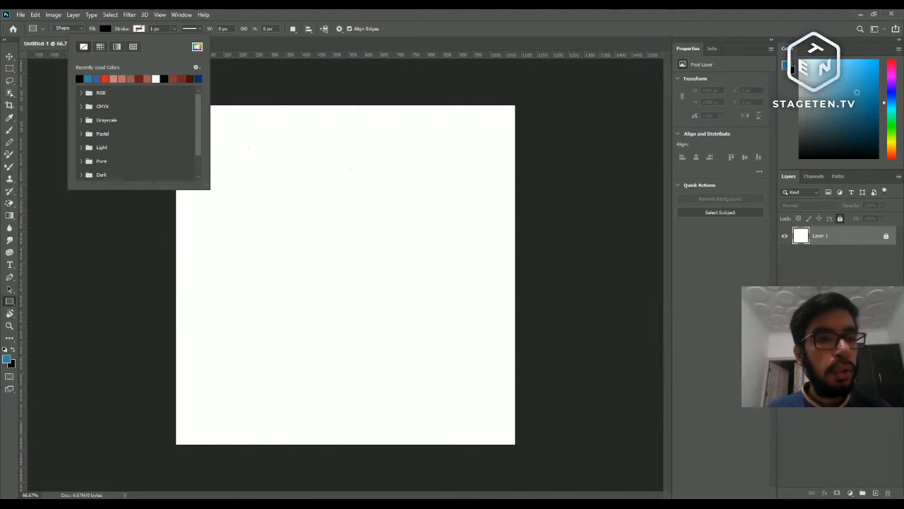
pyautogui.click(155, 79)
pyautogui.click(174, 29)
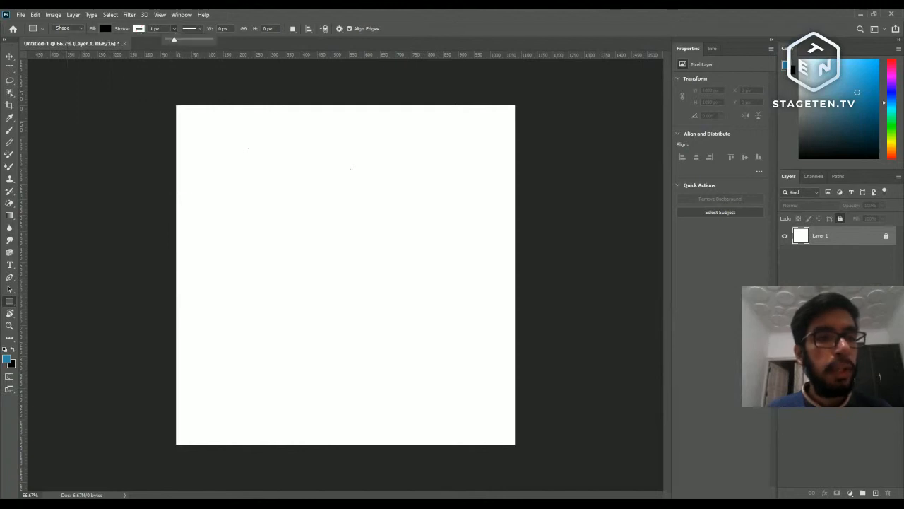
pyautogui.moveTo(174, 38); pyautogui.dragTo(178, 39)
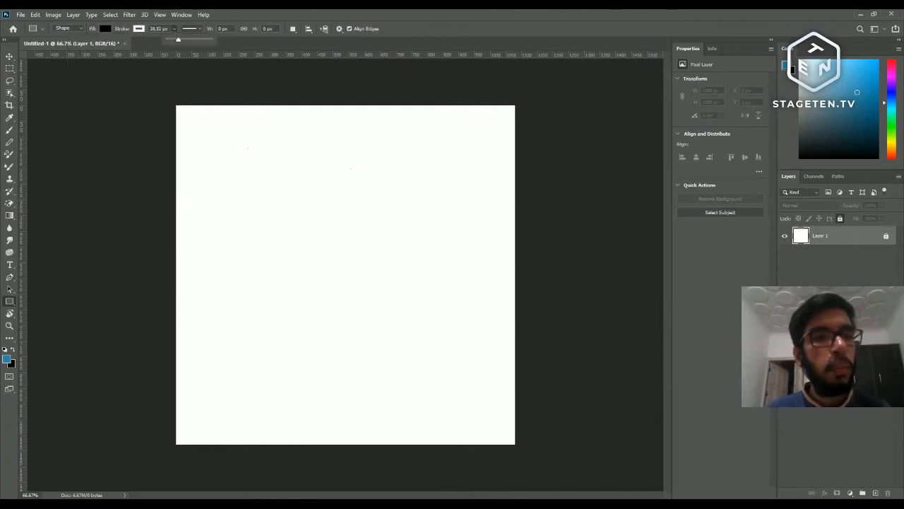
pyautogui.click(234, 18)
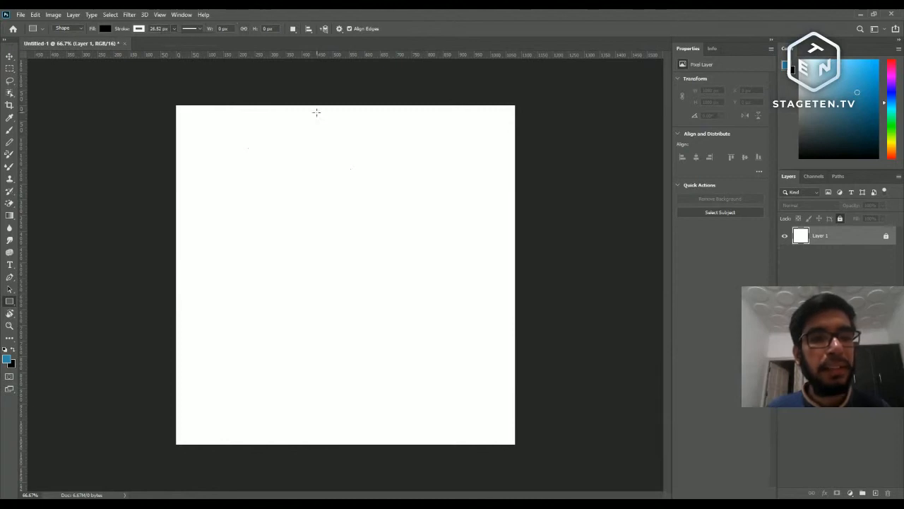
# - Draw a rectangle about 704 by 355 px across the middle of the canvas and activate the Move Tool
pyautogui.moveTo(222, 206); pyautogui.dragTo(472, 325)
pyautogui.moveTo(399, 304); pyautogui.dragTo(445, 316)
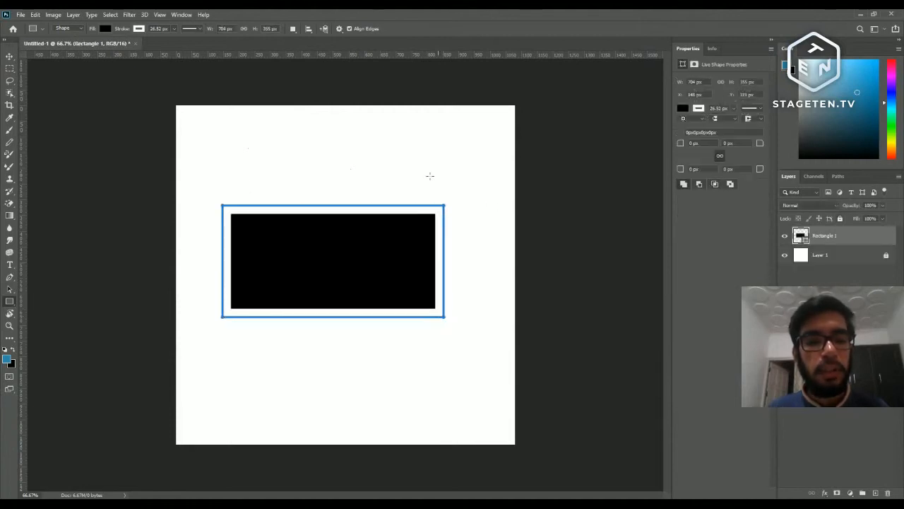
pyautogui.click(10, 57)
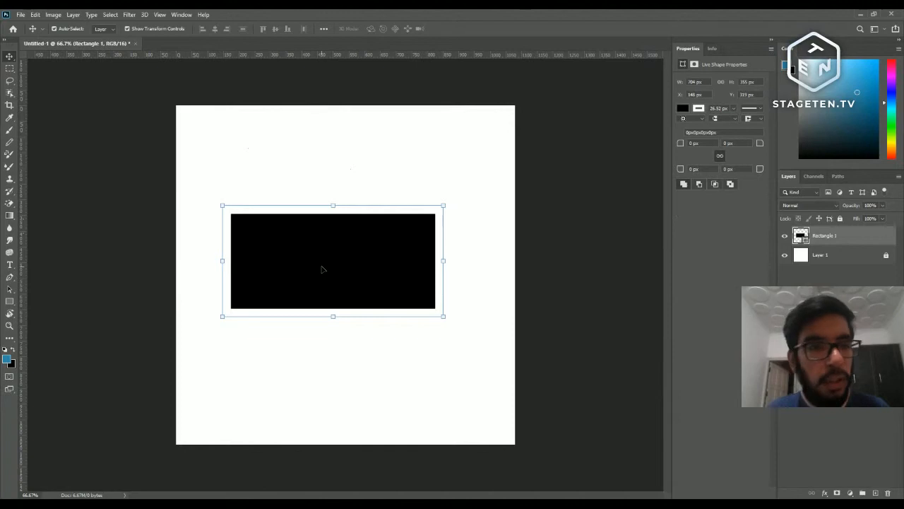
# - Change the rectangle's stroke color to the recently used red and move the rectangle to about X 272 px, Y 363 px
pyautogui.click(699, 109)
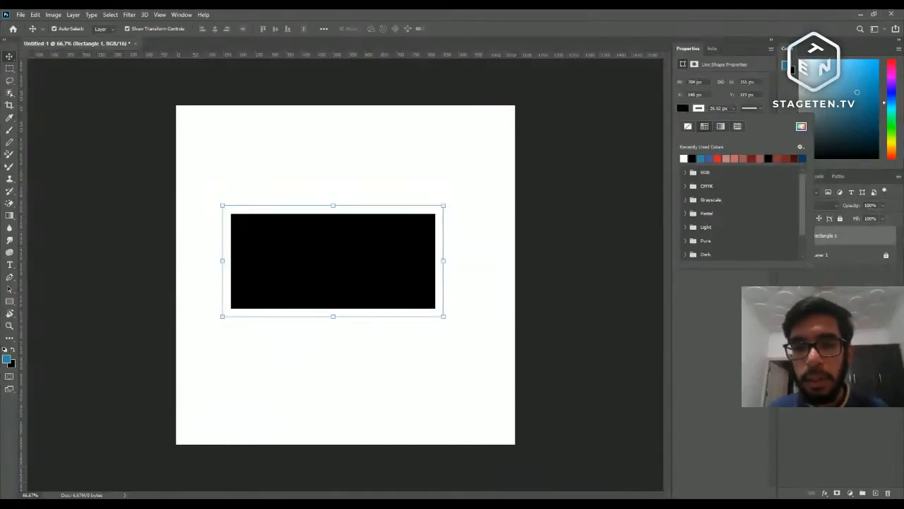
pyautogui.click(717, 158)
pyautogui.click(448, 162)
pyautogui.click(462, 208)
pyautogui.moveTo(370, 253); pyautogui.dragTo(410, 267)
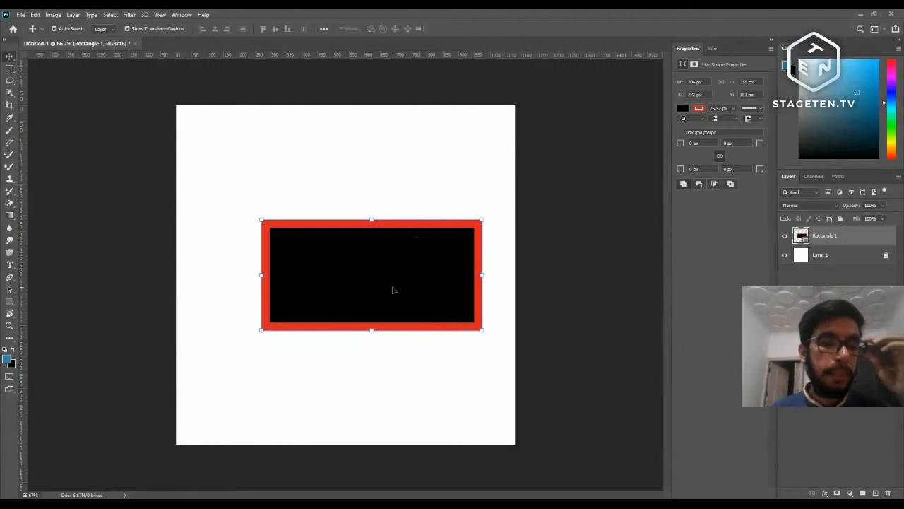
# - Try different linked corner radii on the rectangle, ending at 113.5 px for all corners, and unlink the radii
pyautogui.click(9, 300)
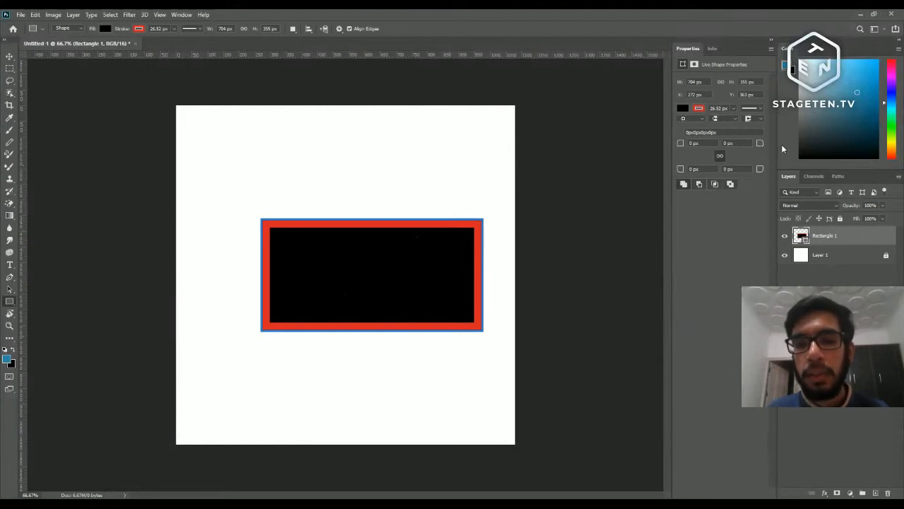
pyautogui.moveTo(761, 147); pyautogui.dragTo(742, 161)
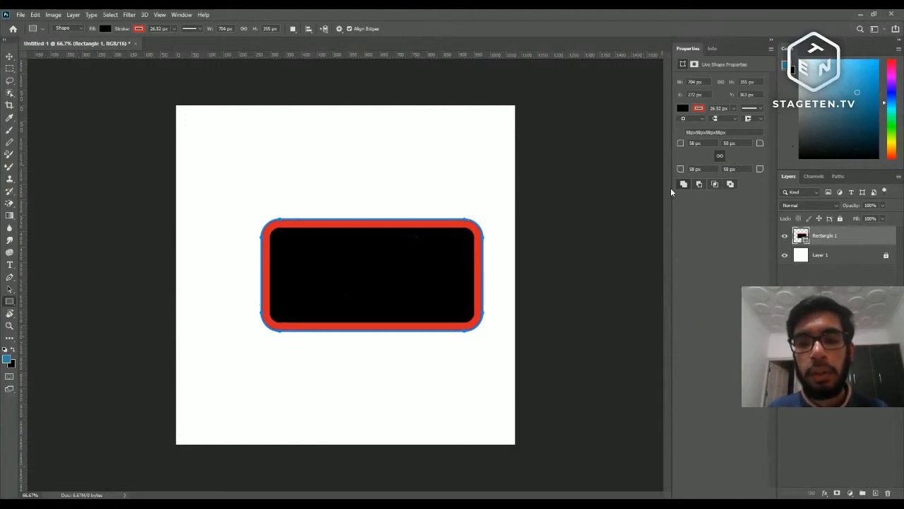
pyautogui.moveTo(680, 169); pyautogui.dragTo(643, 177)
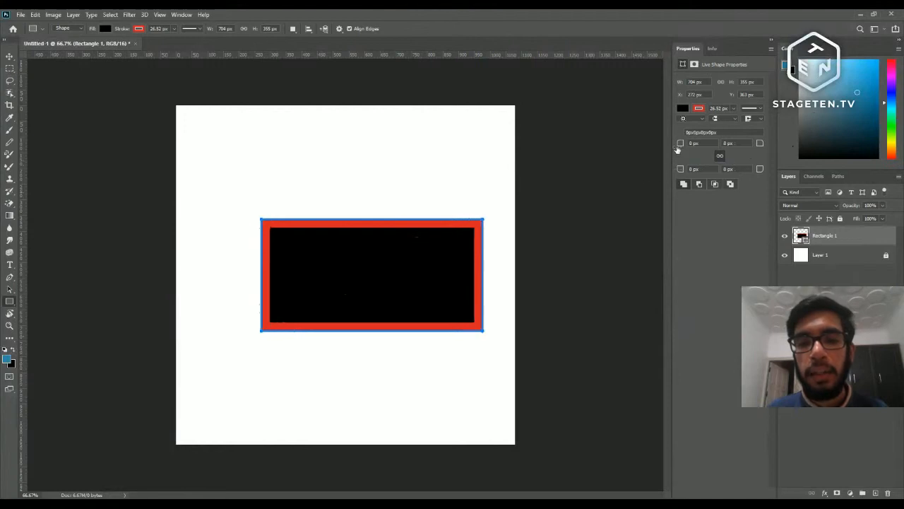
pyautogui.moveTo(680, 144); pyautogui.dragTo(759, 154)
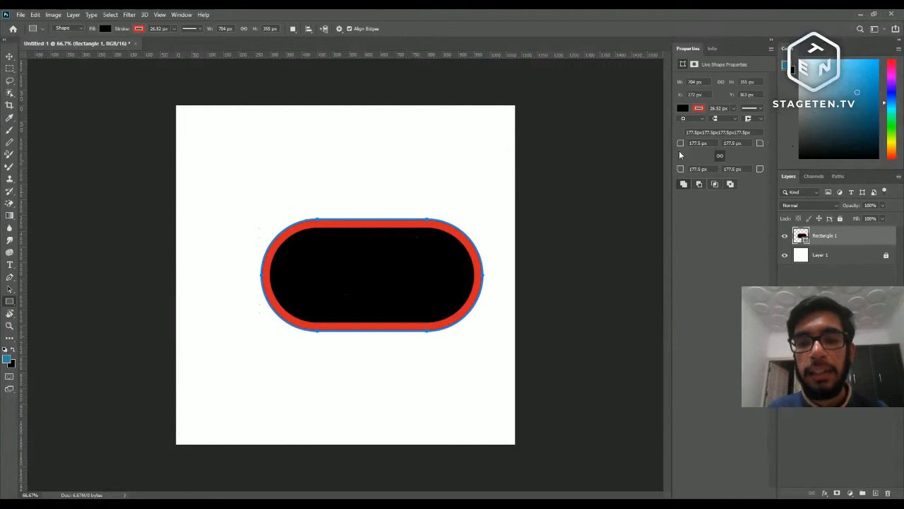
pyautogui.moveTo(680, 149); pyautogui.dragTo(647, 151)
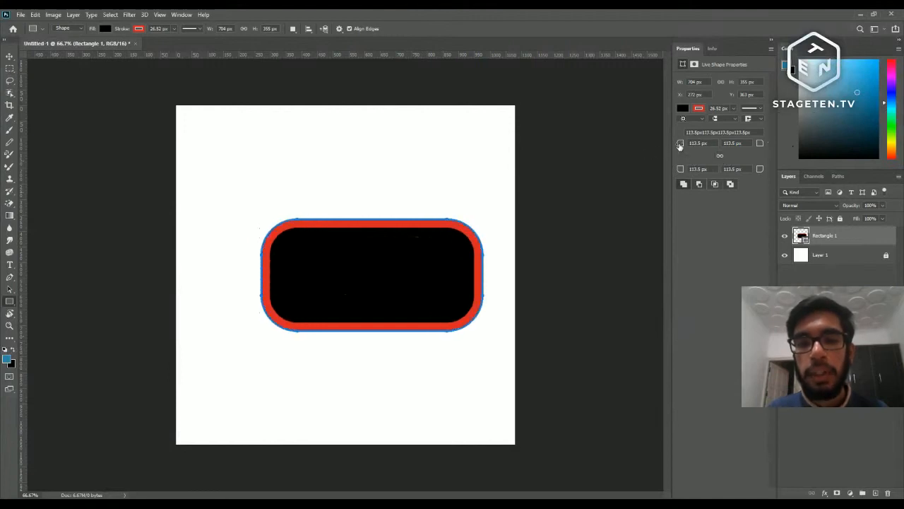
# - Set the corner radii individually to about 1 px top-left, 225.5 px top-right, 215.5 px bottom-left and 0 px bottom-right
pyautogui.moveTo(676, 146); pyautogui.dragTo(623, 151)
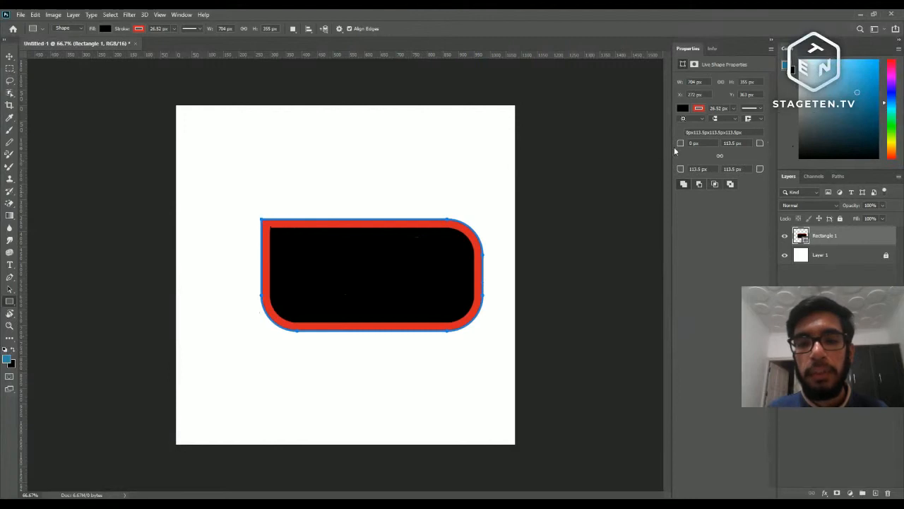
pyautogui.moveTo(679, 145); pyautogui.dragTo(629, 140)
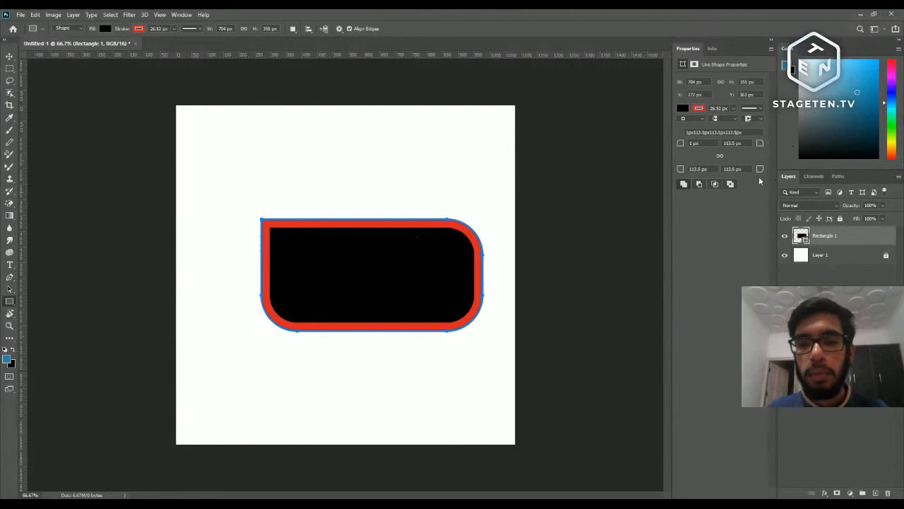
pyautogui.moveTo(760, 169); pyautogui.dragTo(613, 163)
pyautogui.moveTo(681, 169); pyautogui.dragTo(813, 141)
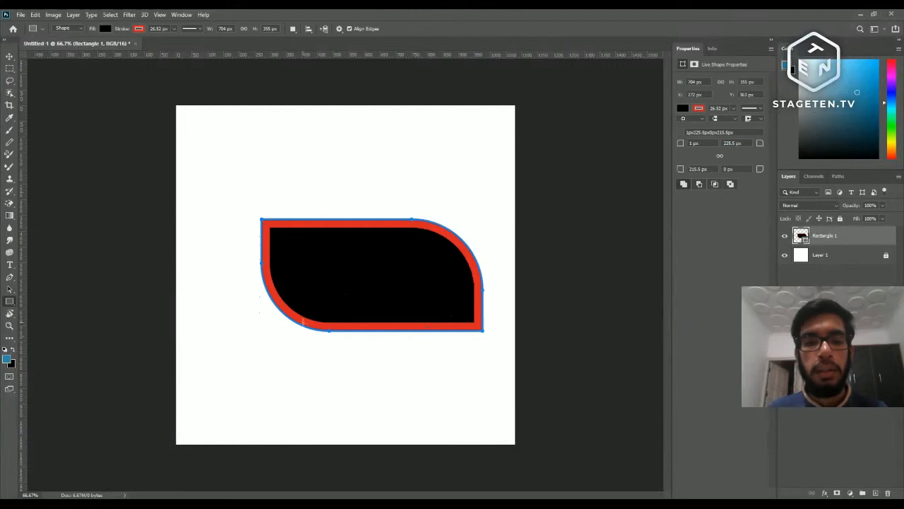
# - Move the leaf-like shape toward the canvas's top-left corner, to about X 45 px, Y 93 px
pyautogui.press('v')
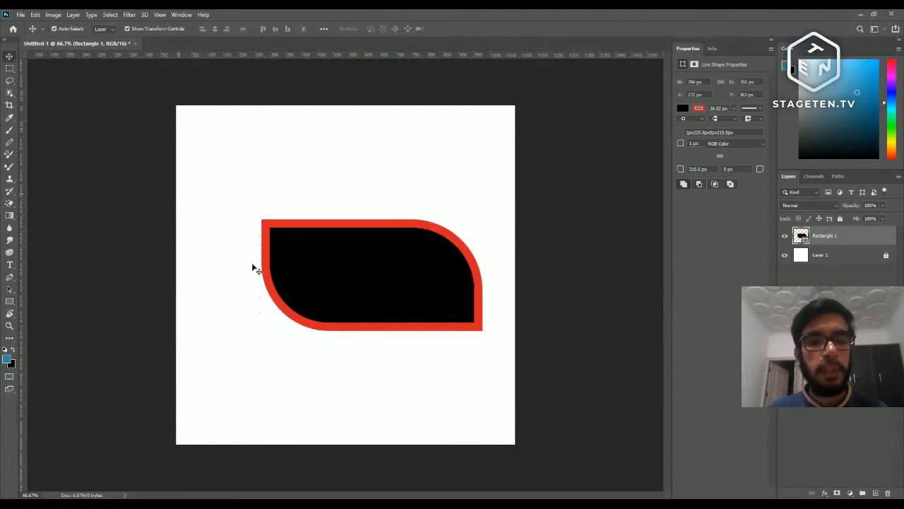
pyautogui.click(177, 195)
pyautogui.moveTo(369, 303); pyautogui.dragTo(319, 272)
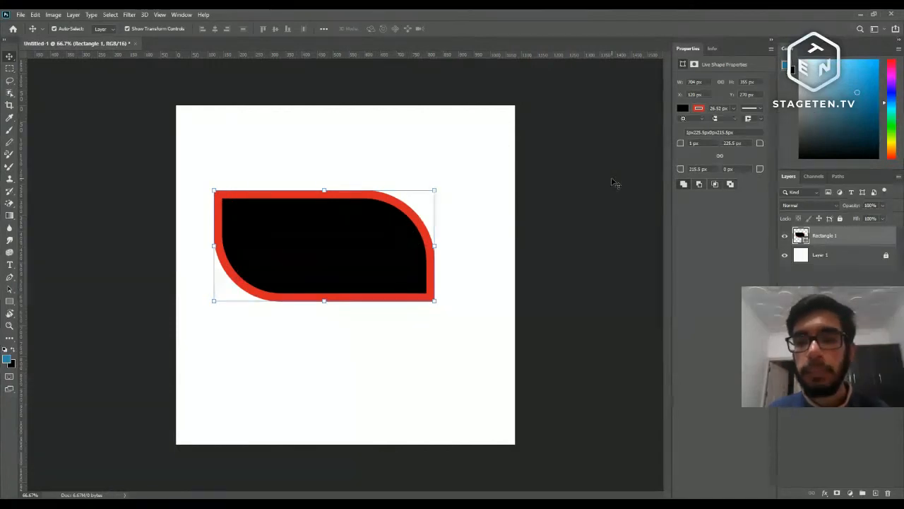
pyautogui.moveTo(363, 230); pyautogui.dragTo(340, 175)
pyautogui.moveTo(412, 247); pyautogui.dragTo(344, 212)
pyautogui.moveTo(282, 188); pyautogui.dragTo(287, 180)
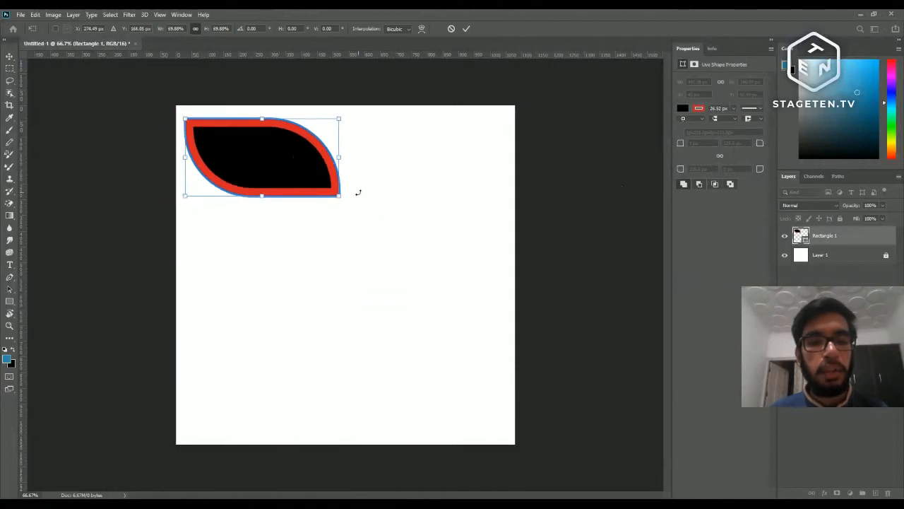
pyautogui.click(450, 29)
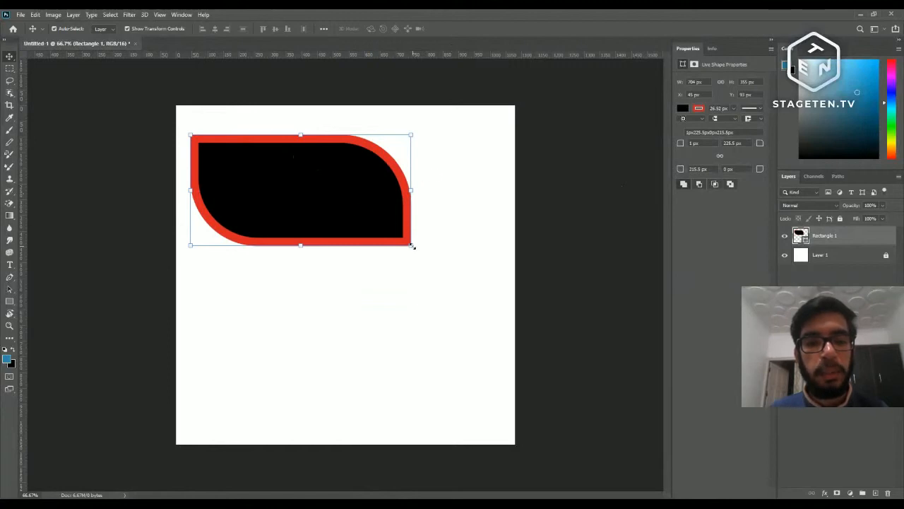
# - Scale the shape proportionally to about 103% and apply the transformation
pyautogui.moveTo(413, 246); pyautogui.dragTo(466, 266)
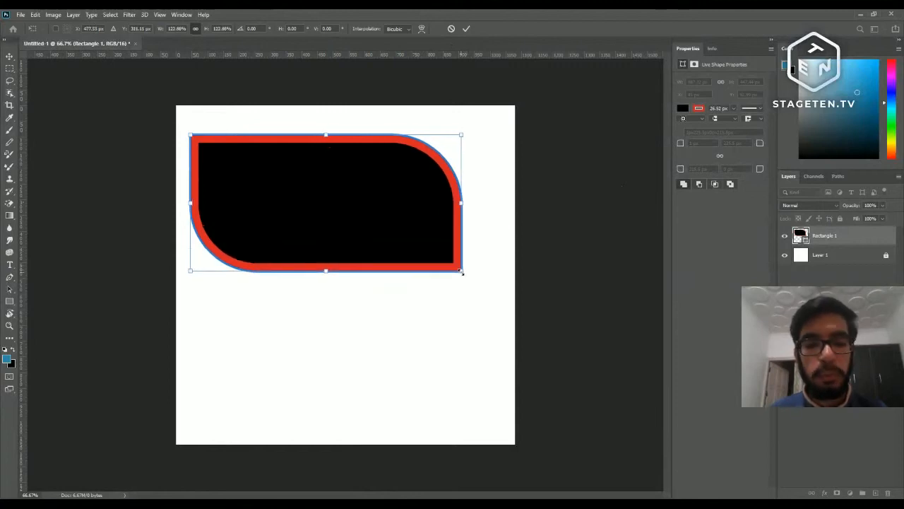
pyautogui.moveTo(462, 272); pyautogui.dragTo(405, 266)
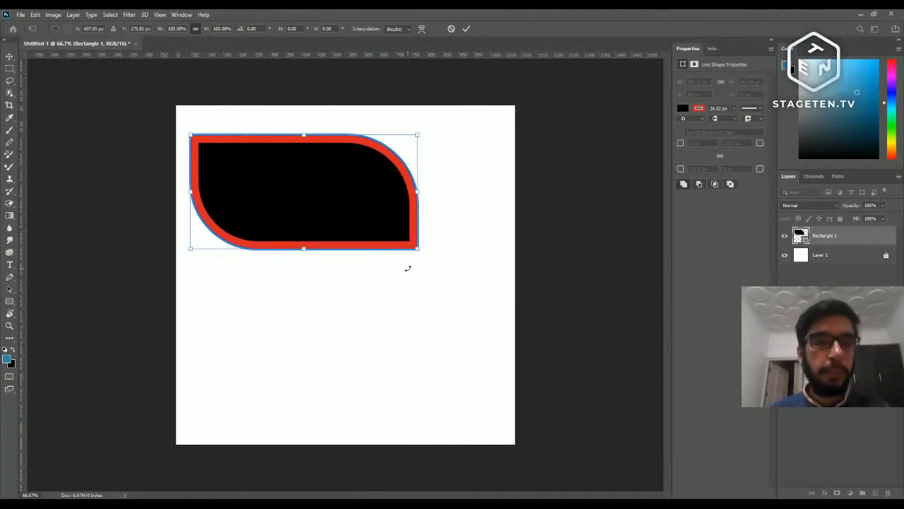
pyautogui.click(467, 28)
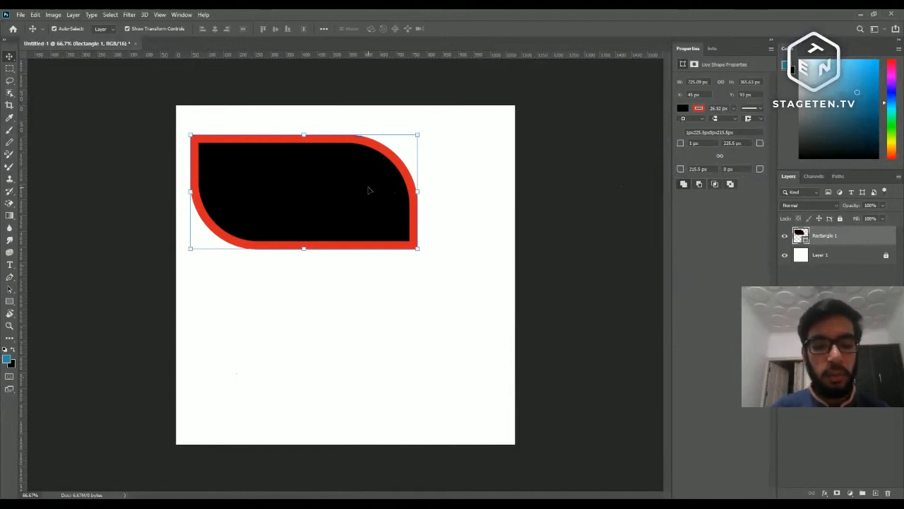
# - Free-transform the shape with the aspect ratio unlinked, stretching it to about 861 by 757 px, and apply it
pyautogui.hotkey('ctrl', 't')
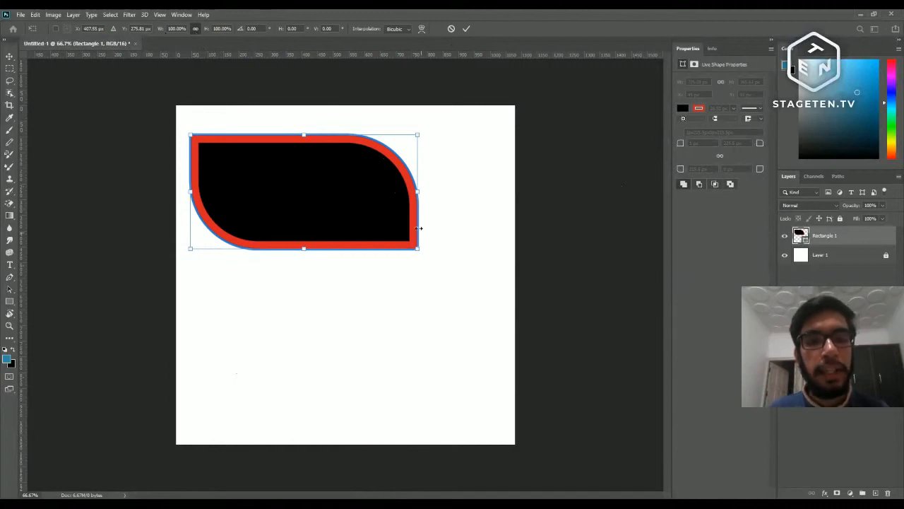
pyautogui.moveTo(418, 250); pyautogui.dragTo(434, 267)
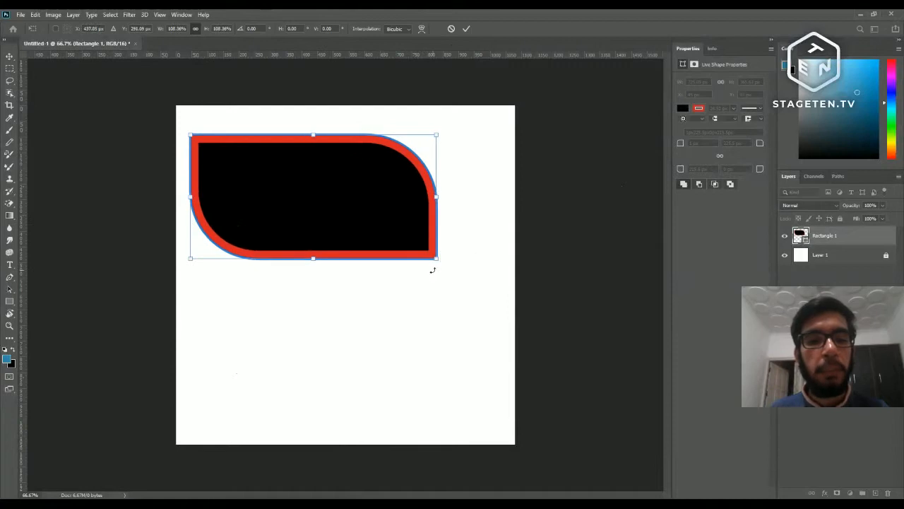
pyautogui.click(196, 30)
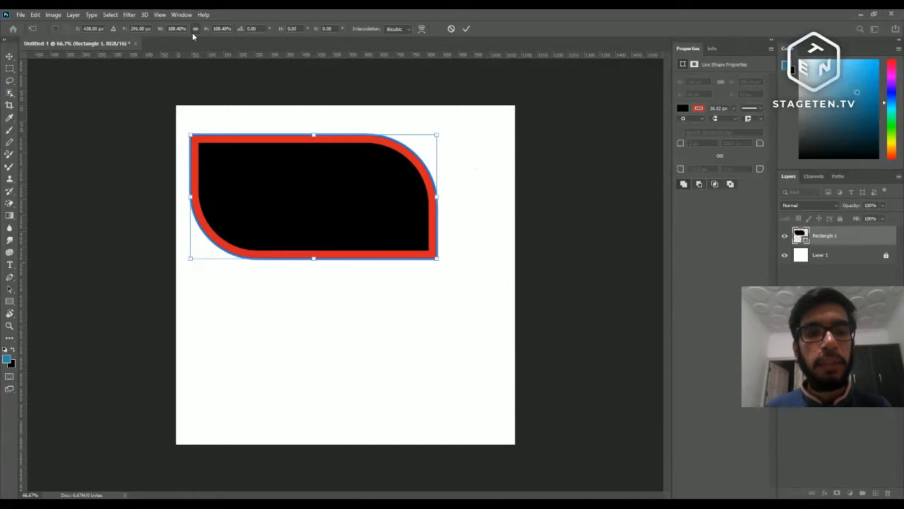
pyautogui.moveTo(436, 258); pyautogui.dragTo(358, 299)
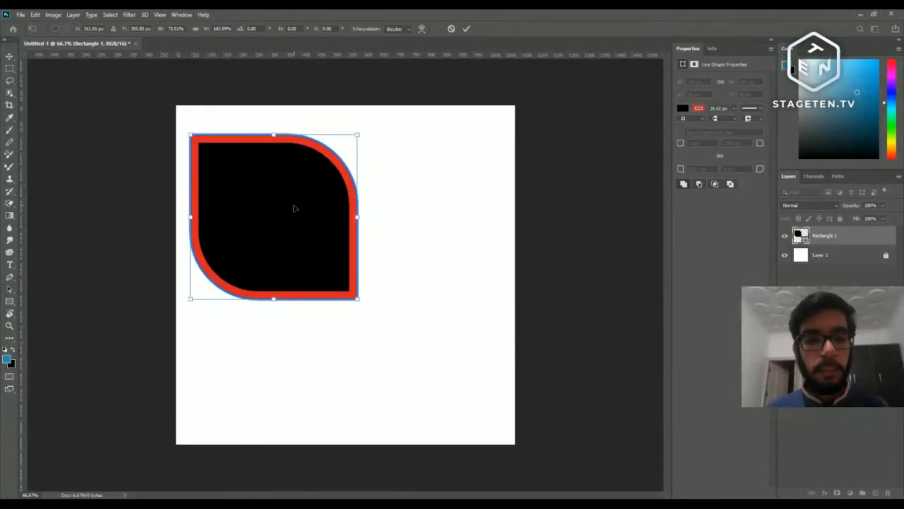
pyautogui.moveTo(361, 288); pyautogui.dragTo(390, 308)
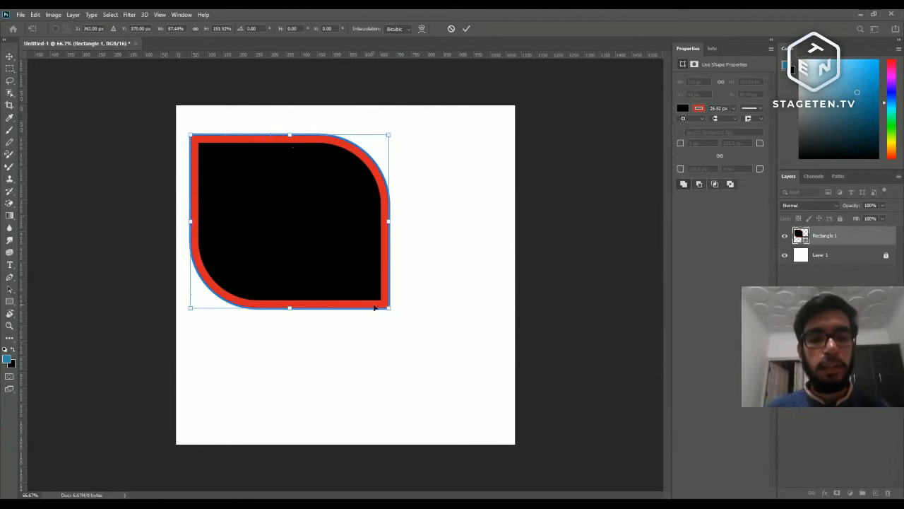
pyautogui.moveTo(387, 307); pyautogui.dragTo(460, 371)
pyautogui.click(466, 30)
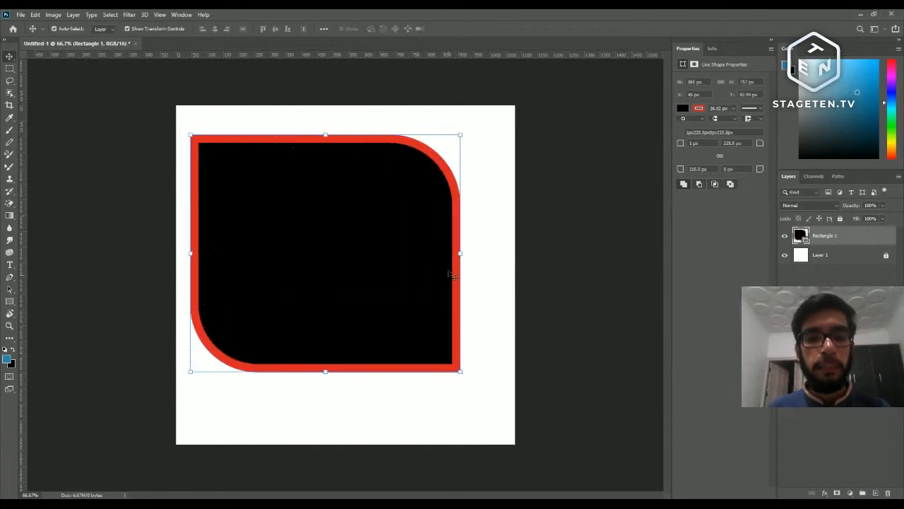
# - Scale the shape down to about 53%, snug it into the canvas's top-left corner and deselect it
pyautogui.moveTo(462, 373); pyautogui.dragTo(359, 234)
pyautogui.click(465, 29)
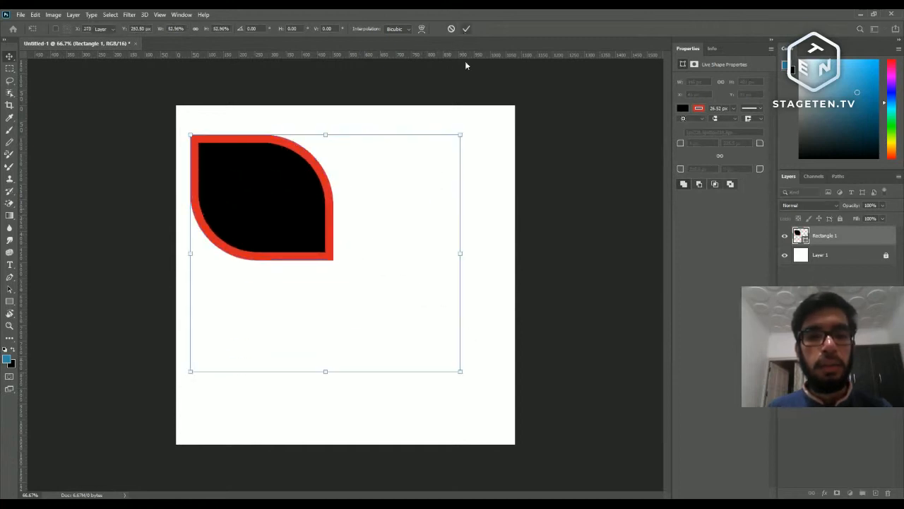
pyautogui.moveTo(295, 214); pyautogui.dragTo(281, 185)
pyautogui.click(384, 338)
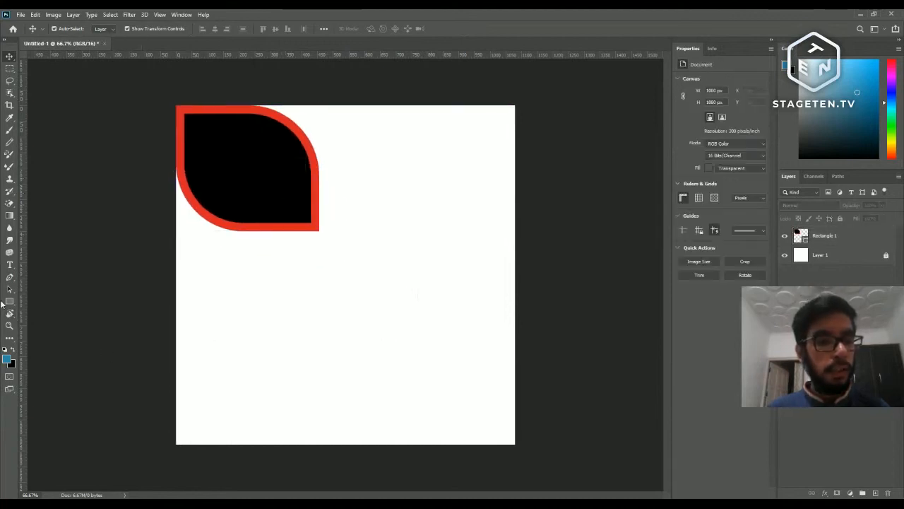
# - Draw a circle about 414 by 414 px with the Ellipse tool, just below the leaf-like shape
pyautogui.press('u')
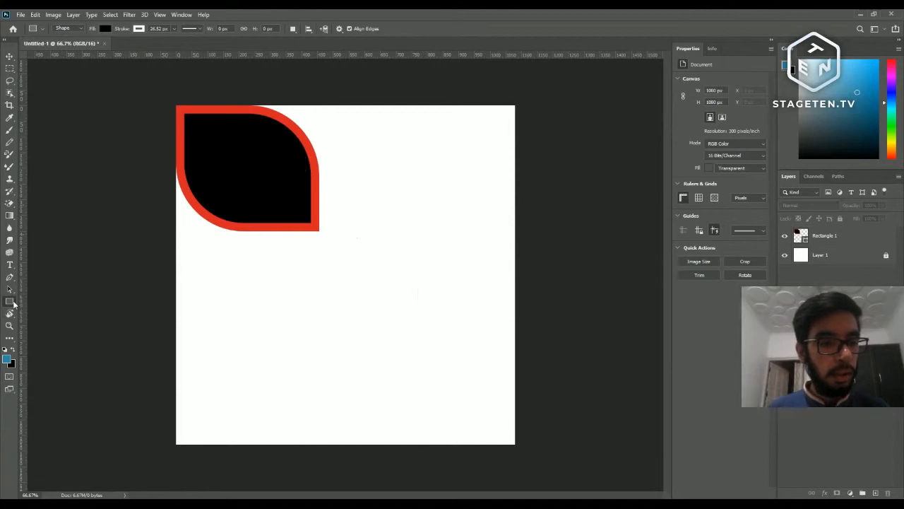
pyautogui.rightClick(9, 301)
pyautogui.click(49, 319)
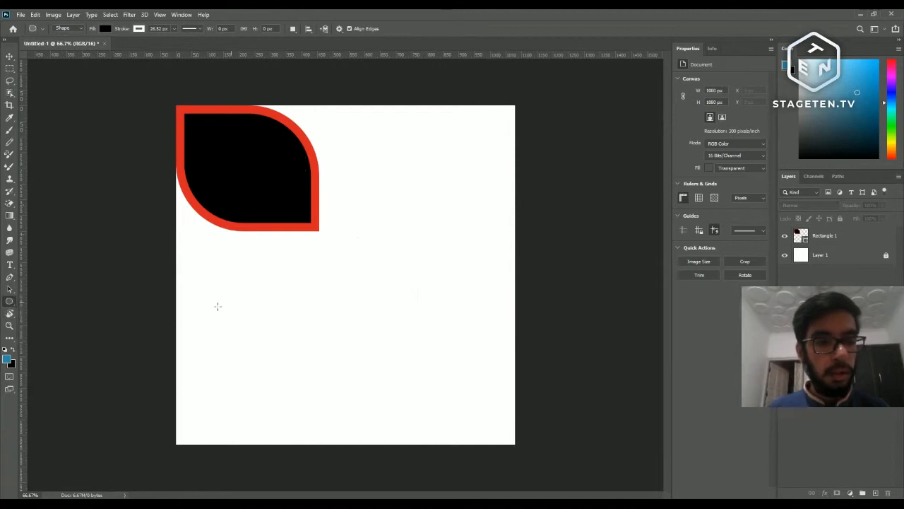
pyautogui.moveTo(258, 281); pyautogui.dragTo(343, 345)
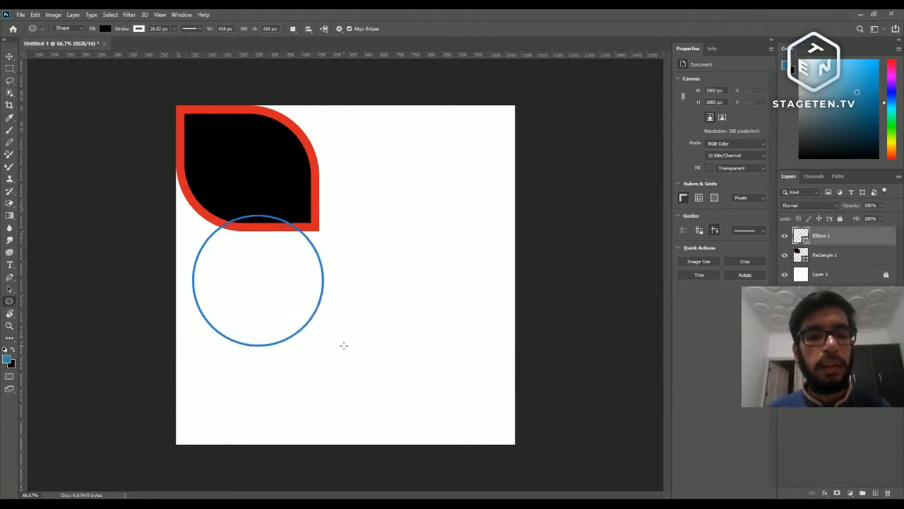
pyautogui.click(229, 302)
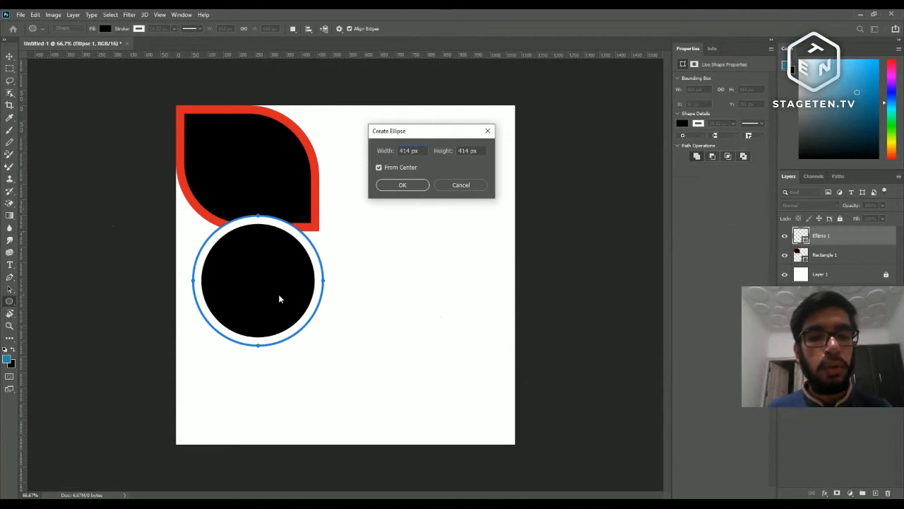
pyautogui.click(414, 185)
pyautogui.moveTo(251, 282); pyautogui.dragTo(283, 293)
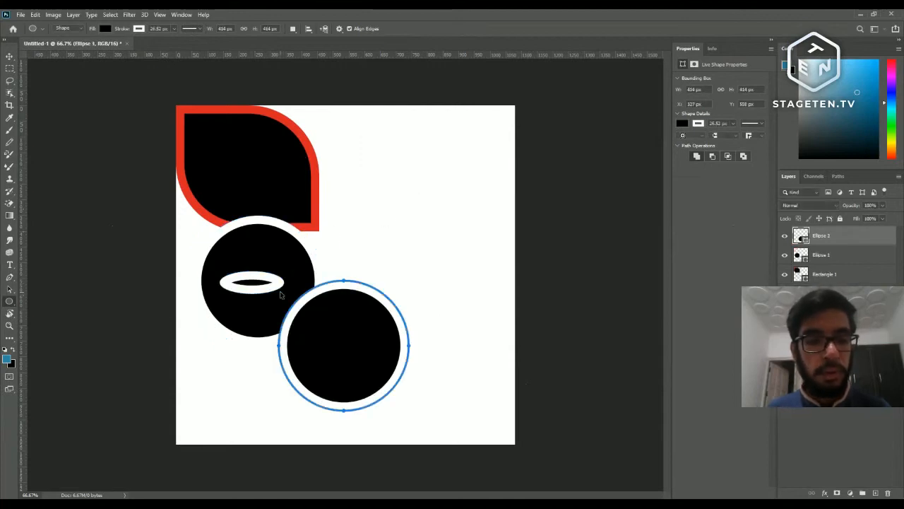
pyautogui.hotkey('ctrl', 'z')
pyautogui.hotkey('ctrl', 'z')
# - Move the circle right of the leaf-like shape, to about X 525 px, Y 383 px, and give it a muted brownish-red stroke
pyautogui.press('v')
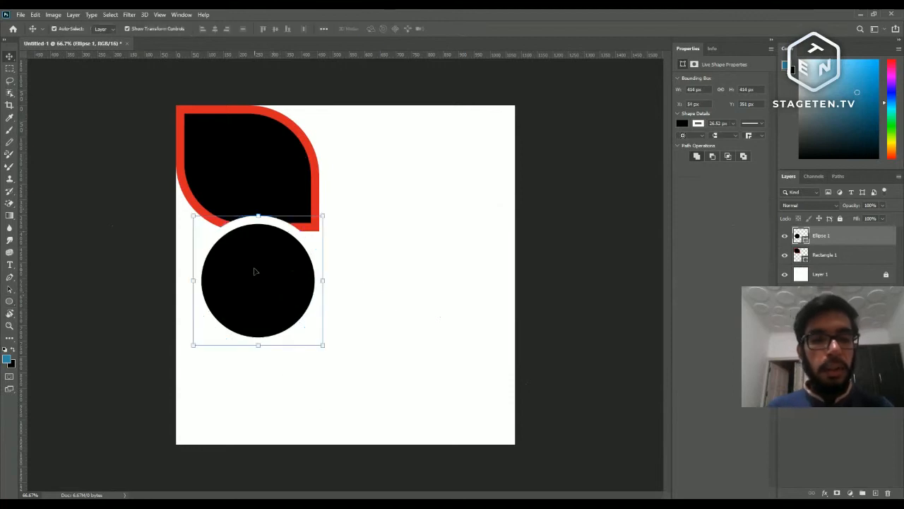
pyautogui.moveTo(281, 283); pyautogui.dragTo(428, 299)
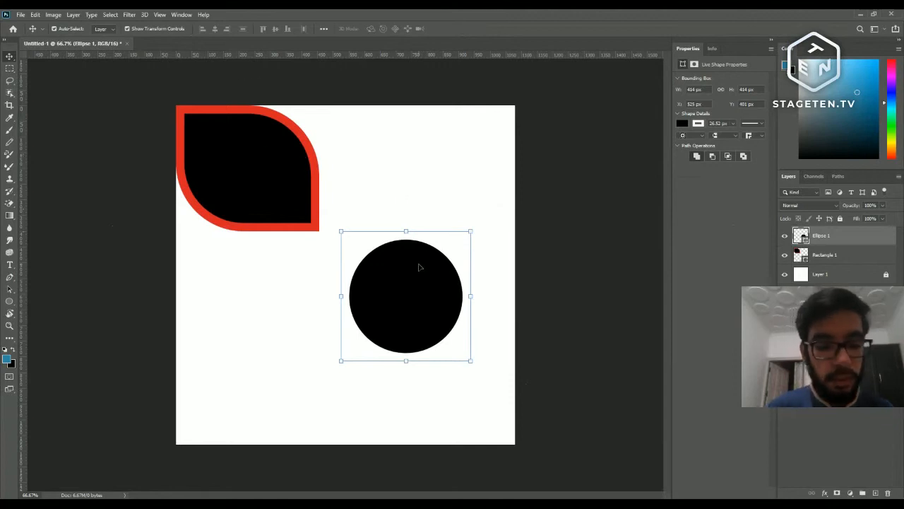
pyautogui.hotkey('ctrl', 't')
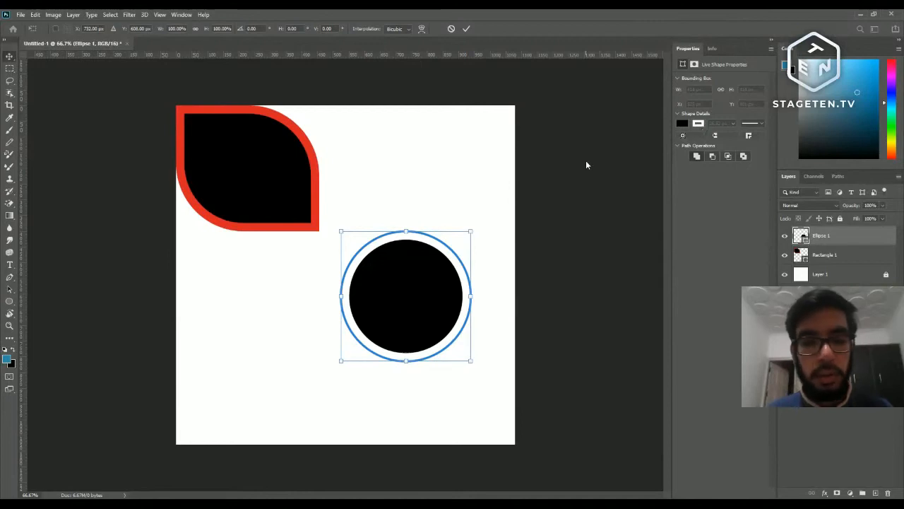
pyautogui.press('Return')
pyautogui.click(698, 123)
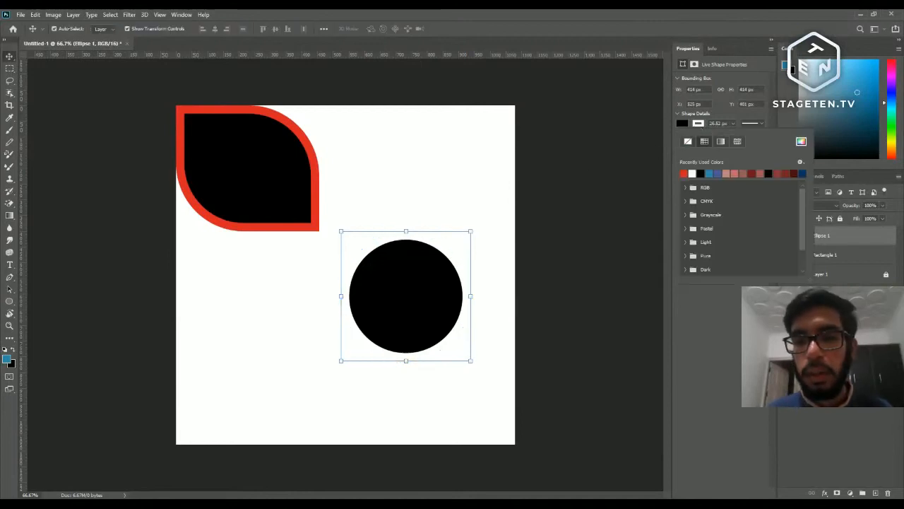
pyautogui.click(760, 173)
pyautogui.moveTo(438, 291); pyautogui.dragTo(435, 285)
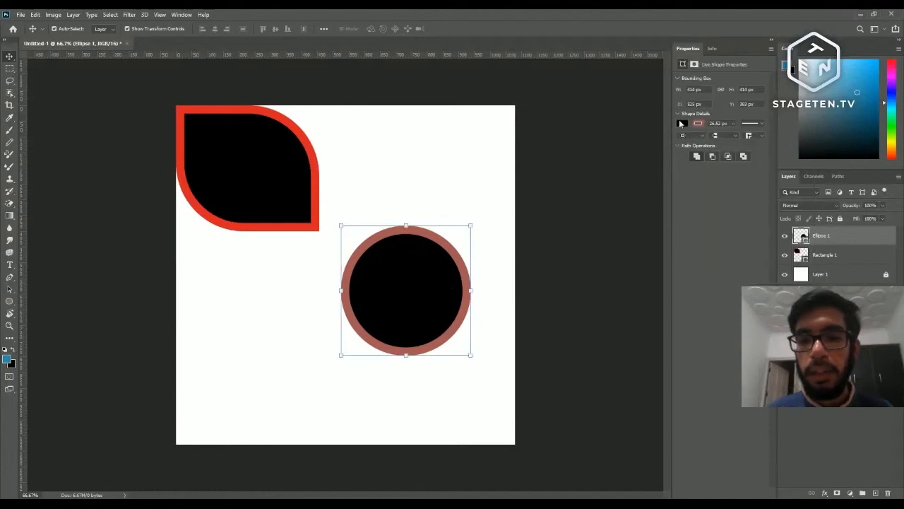
# - Fill the circle with the dark navy swatch from the Darker group and move it up to about X 568 px, Y 126 px
pyautogui.click(682, 124)
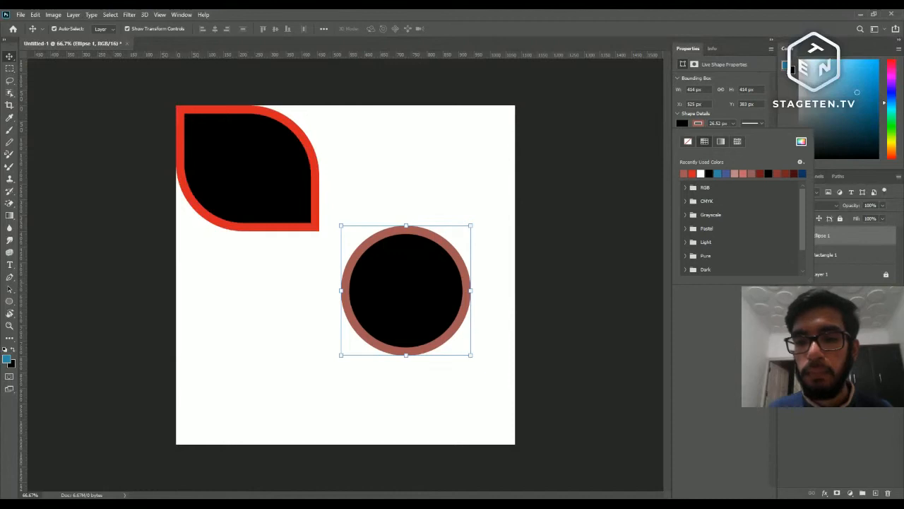
pyautogui.click(685, 228)
pyautogui.scroll(-2, 741, 226)
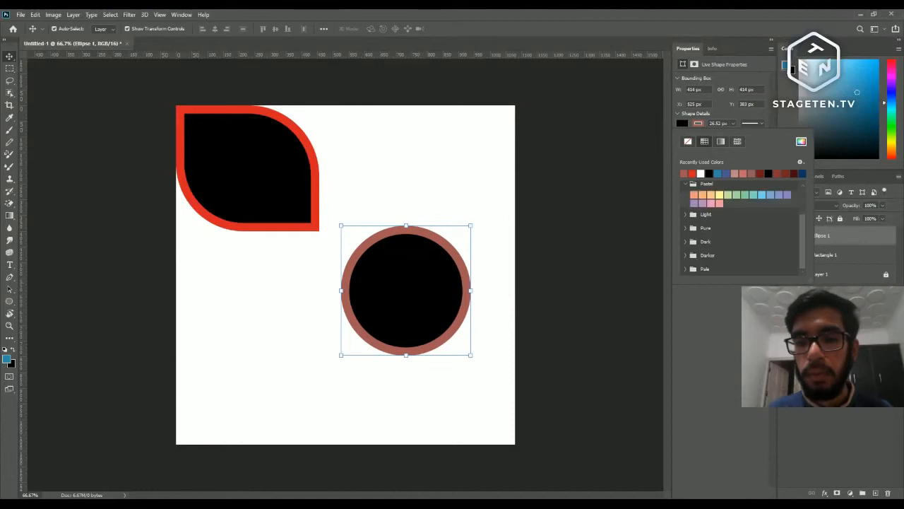
pyautogui.click(685, 255)
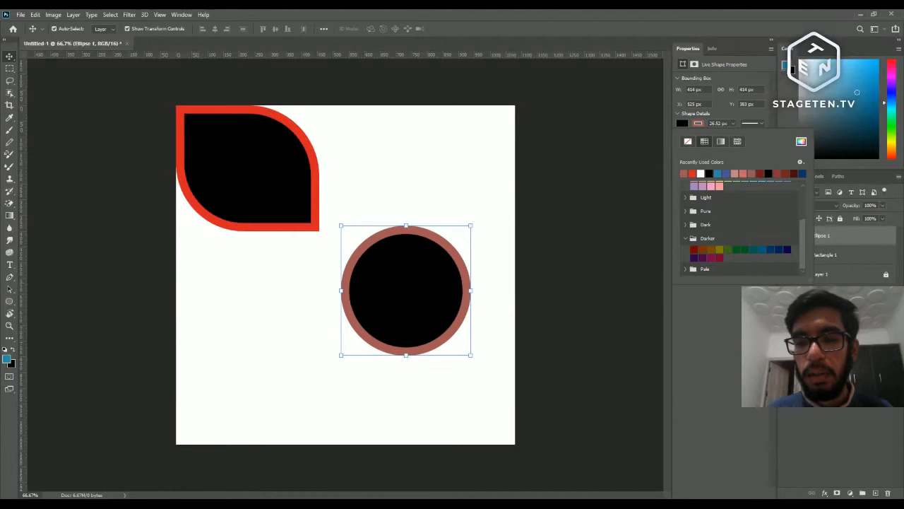
pyautogui.click(787, 249)
pyautogui.click(525, 212)
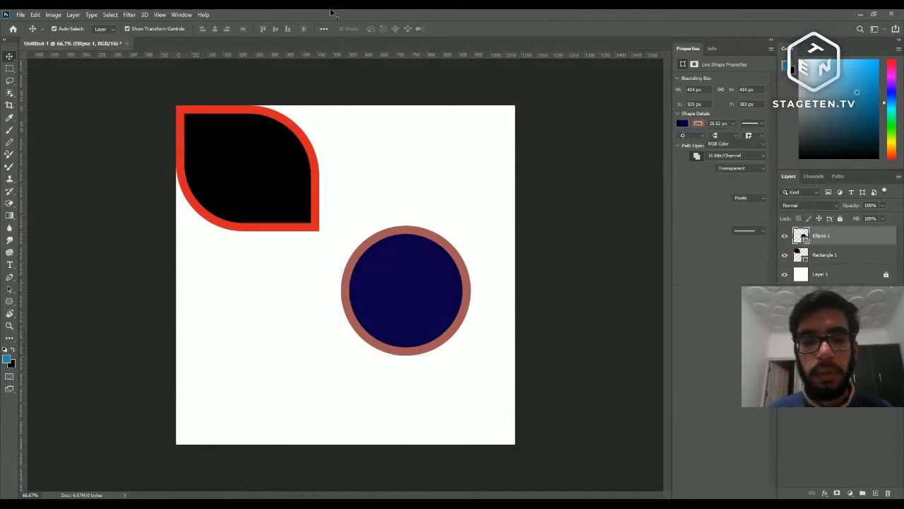
pyautogui.moveTo(405, 298); pyautogui.dragTo(416, 231)
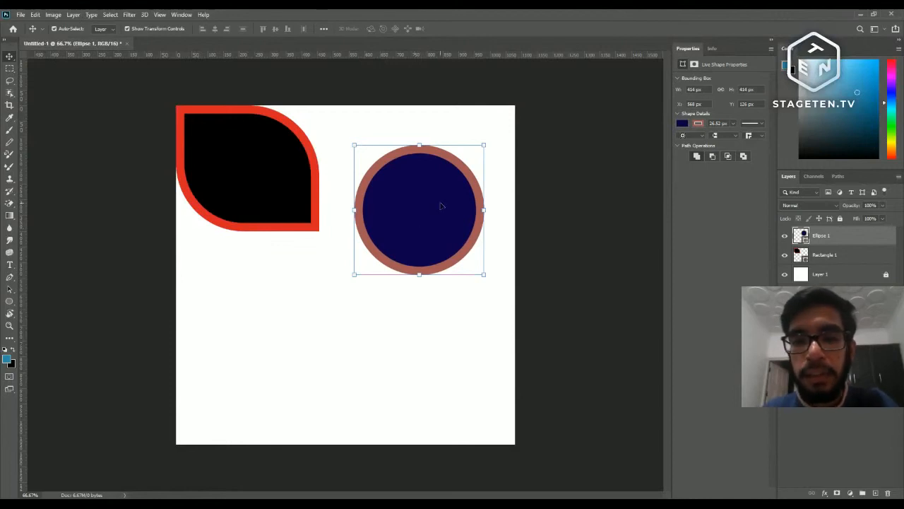
# - Try different stroke widths on the circle, thickening its outline to about 32 px
pyautogui.click(732, 123)
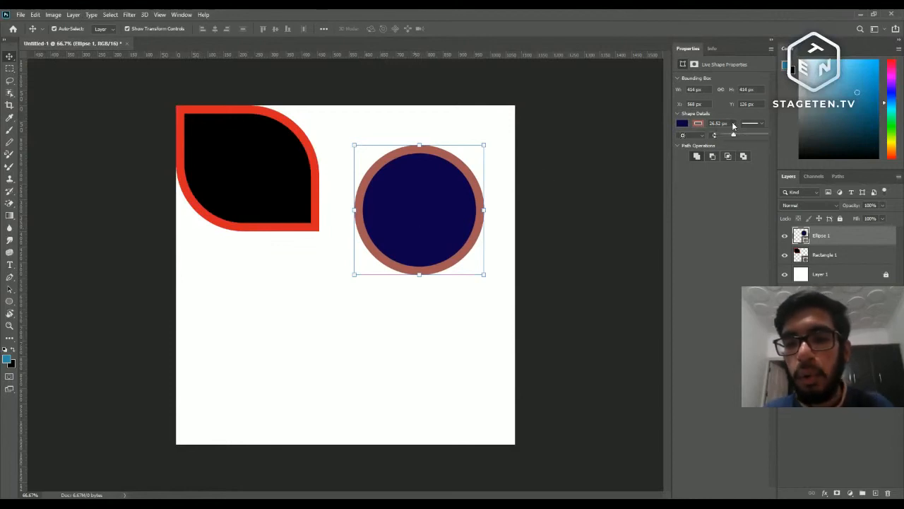
pyautogui.moveTo(733, 134)
pyautogui.mouseDown()
pyautogui.moveTo(741, 134)
pyautogui.moveTo(714, 135)
pyautogui.mouseUp()
pyautogui.click(758, 126)
pyautogui.click(758, 126)
pyautogui.click(733, 125)
pyautogui.moveTo(731, 135); pyautogui.dragTo(735, 134)
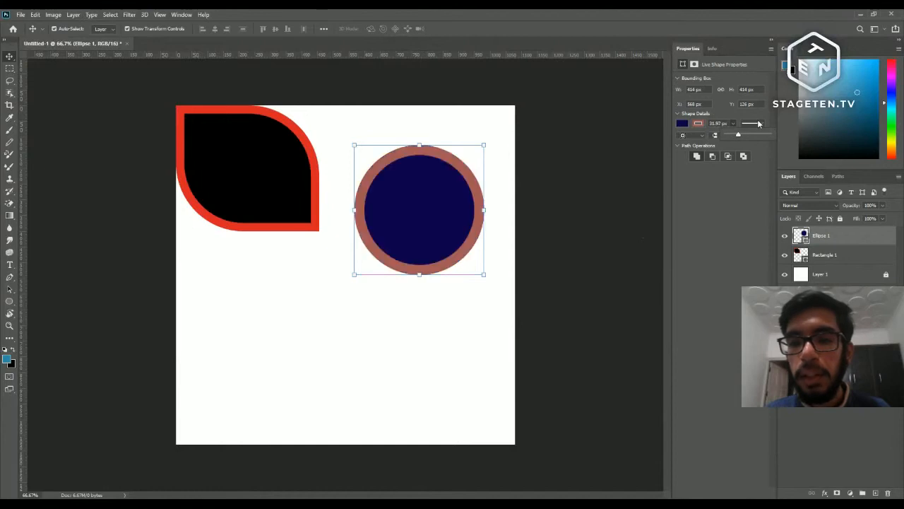
# - Try the dashed stroke style on the circle's outline and switch it to the dotted style
pyautogui.click(758, 125)
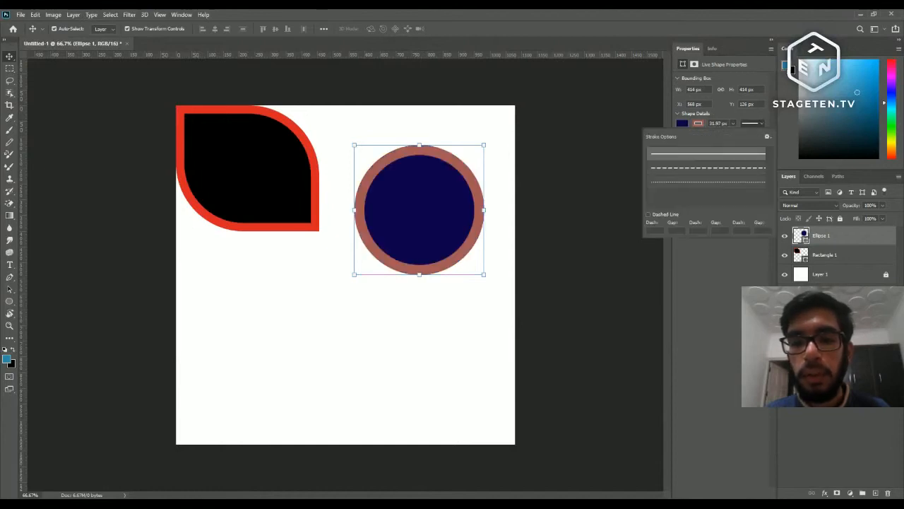
pyautogui.click(684, 167)
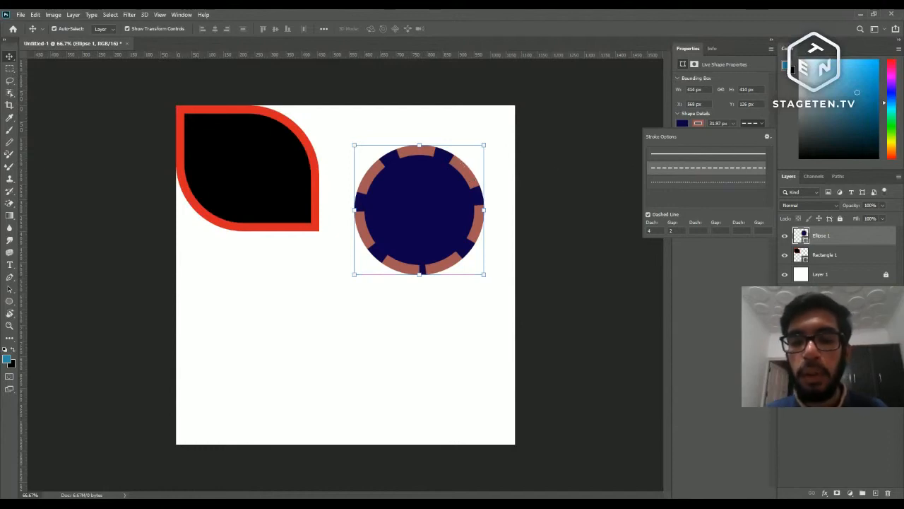
pyautogui.click(681, 182)
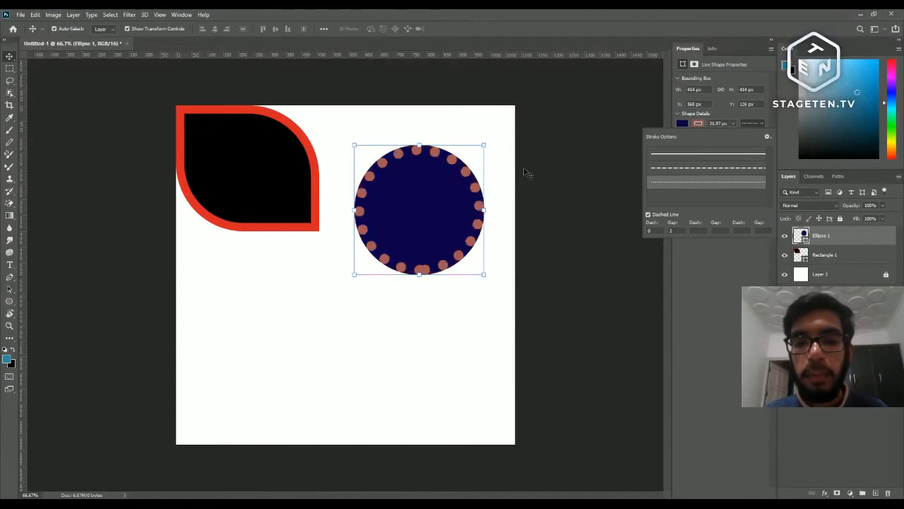
pyautogui.click(767, 136)
pyautogui.click(754, 129)
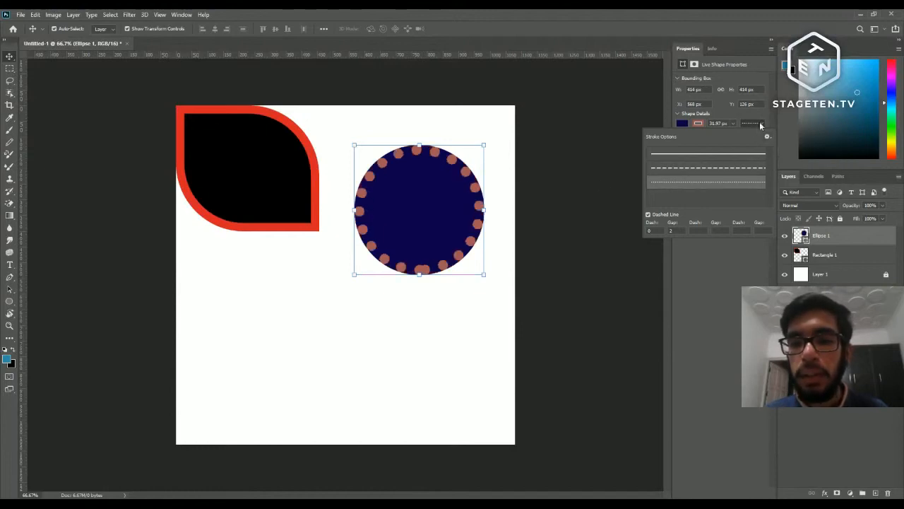
pyautogui.click(762, 122)
# - Reduce the circle's stroke width to about 7.41 px, deselect the circle and inspect its outline up close
pyautogui.click(733, 124)
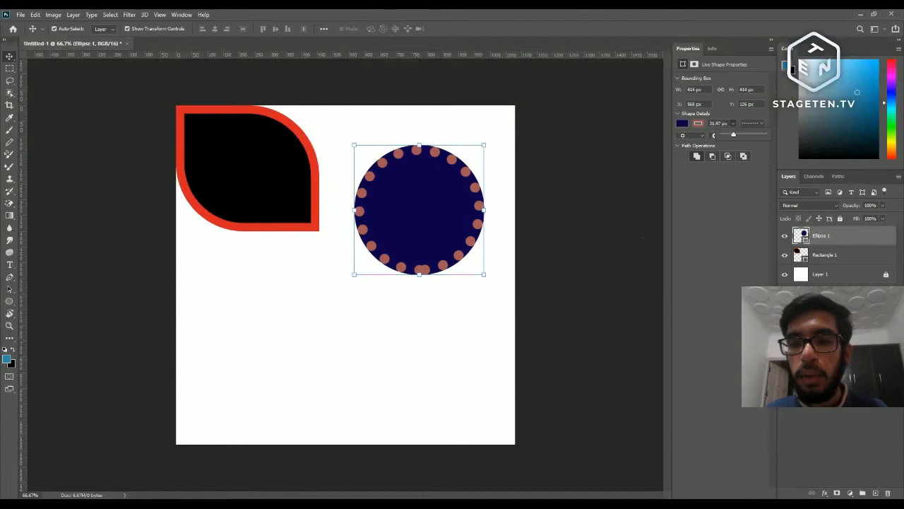
pyautogui.moveTo(730, 134); pyautogui.dragTo(727, 134)
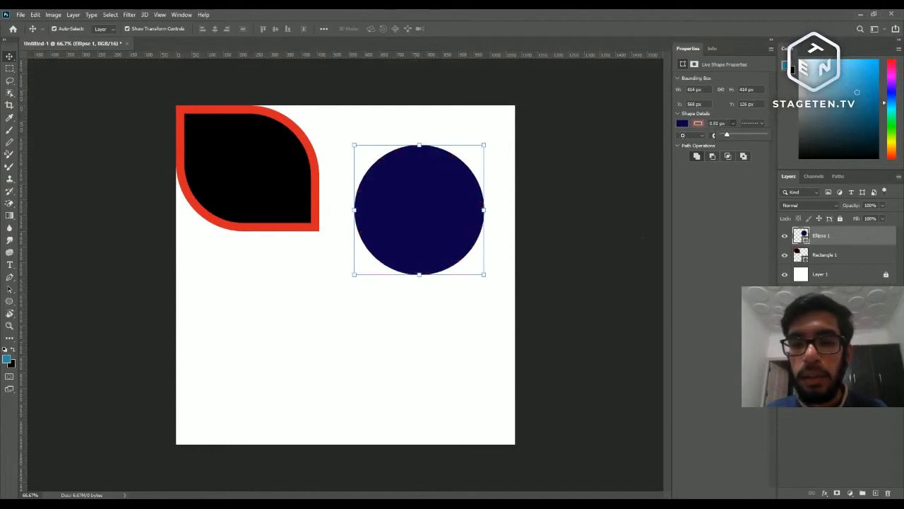
pyautogui.click(638, 154)
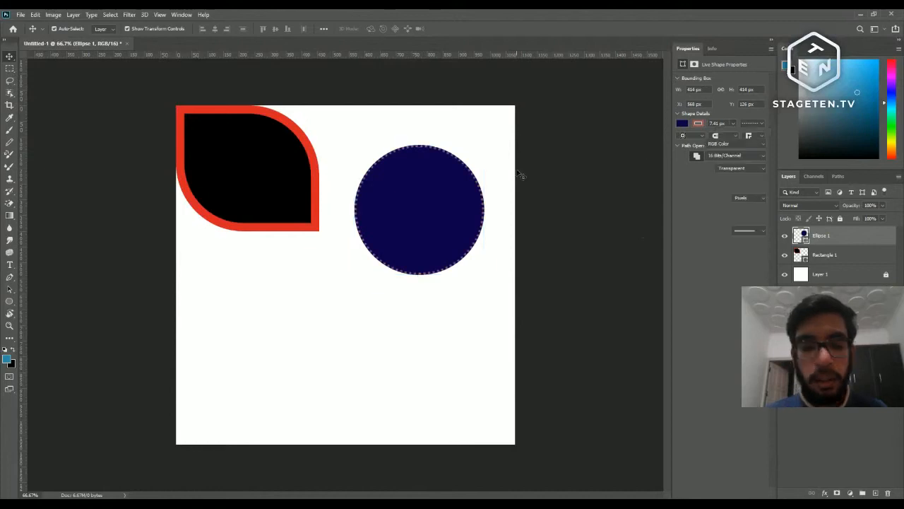
pyautogui.scroll(2, 410, 151)
pyautogui.scroll(6, 449, 139)
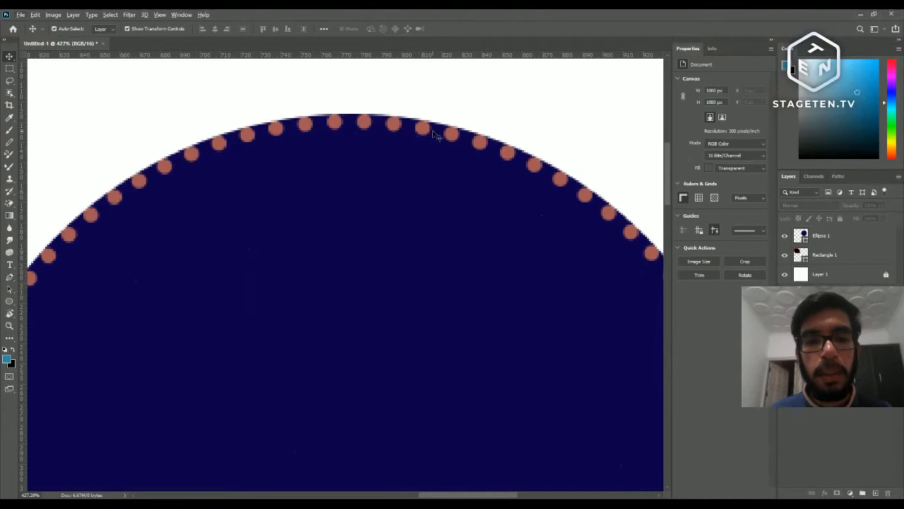
pyautogui.scroll(-7, 427, 134)
pyautogui.scroll(-2, 435, 144)
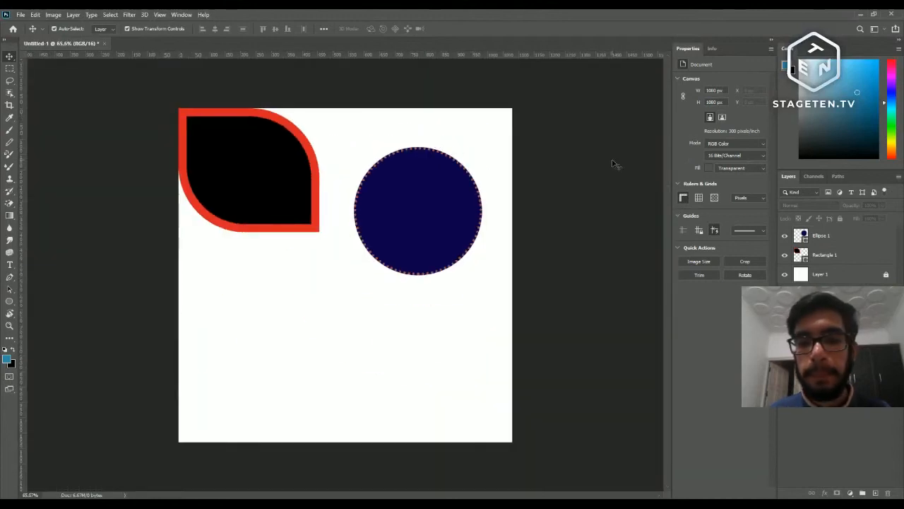
# - Try a longer dash length for the circle's stroke, clear the value and close the stroke options
pyautogui.click(397, 234)
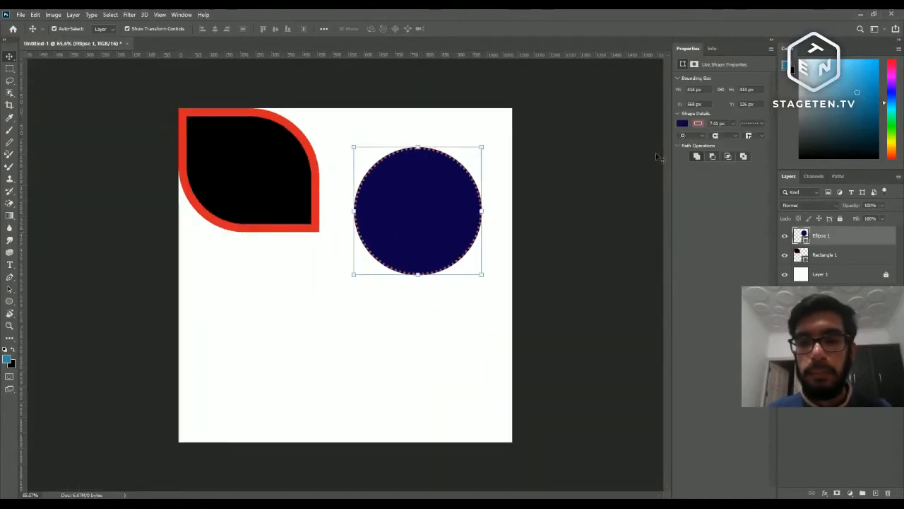
pyautogui.click(761, 125)
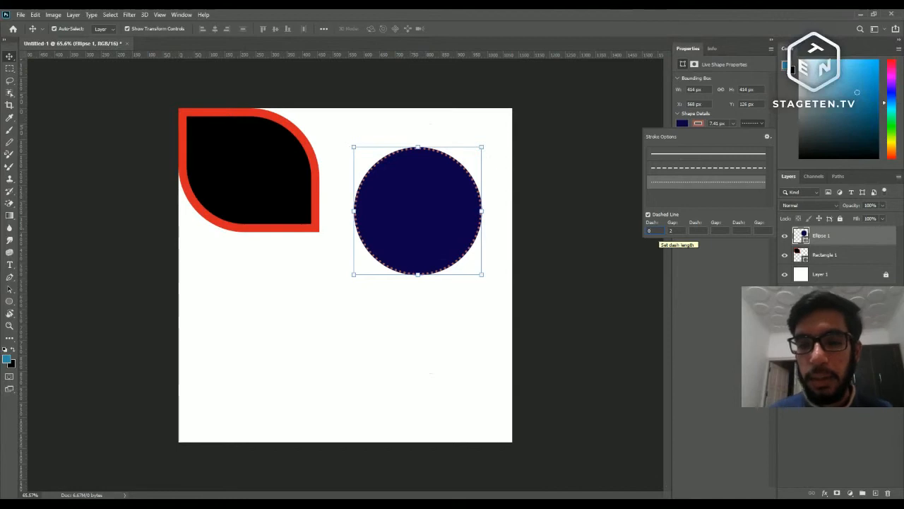
pyautogui.press('BackSpace')
pyautogui.write('10')
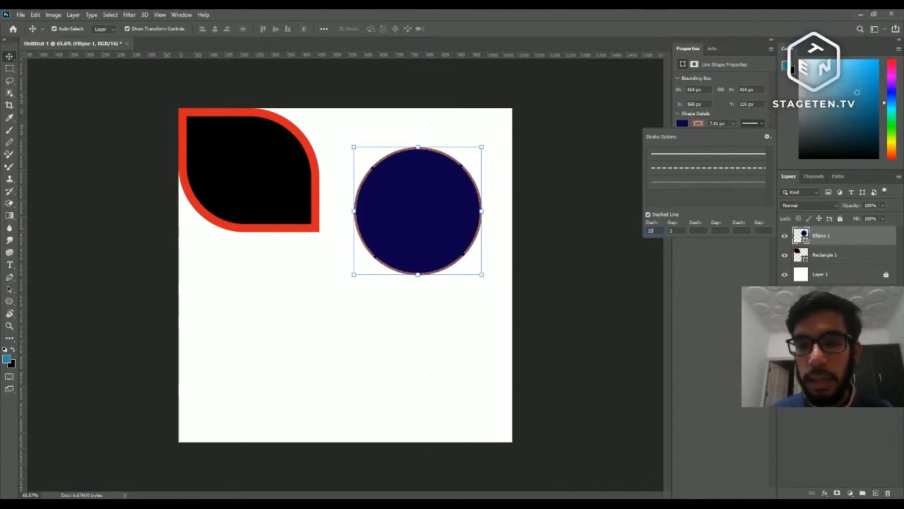
pyautogui.press('BackSpace')
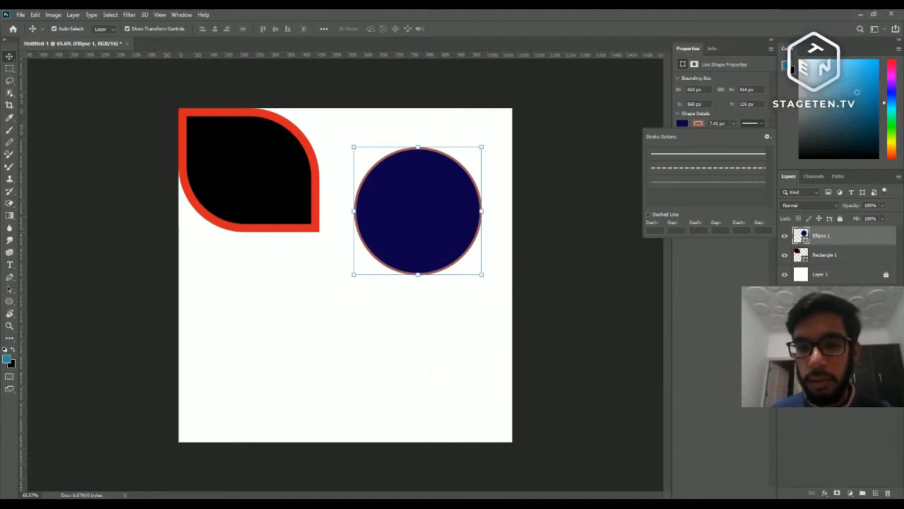
pyautogui.click(495, 261)
pyautogui.click(468, 225)
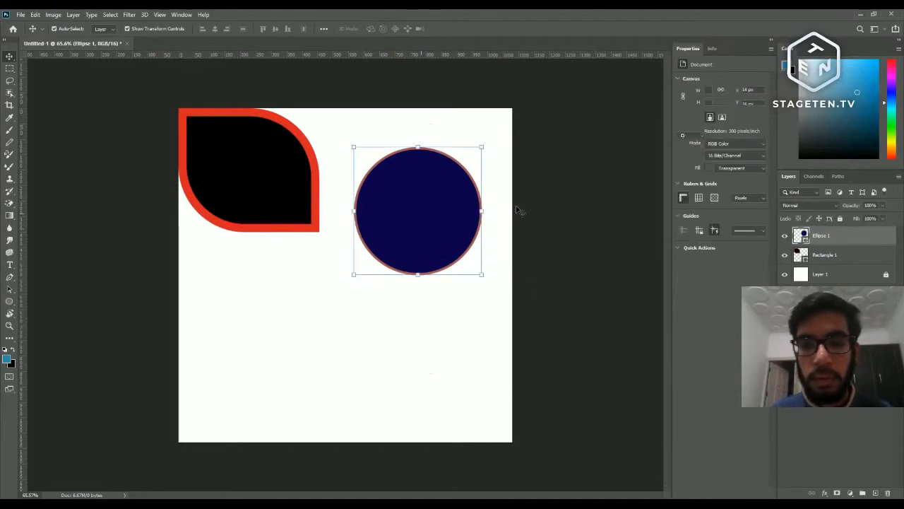
# - Experiment with the dash length of the circle's stroke and apply the dashed style with dash 4 and gap 2
pyautogui.click(753, 124)
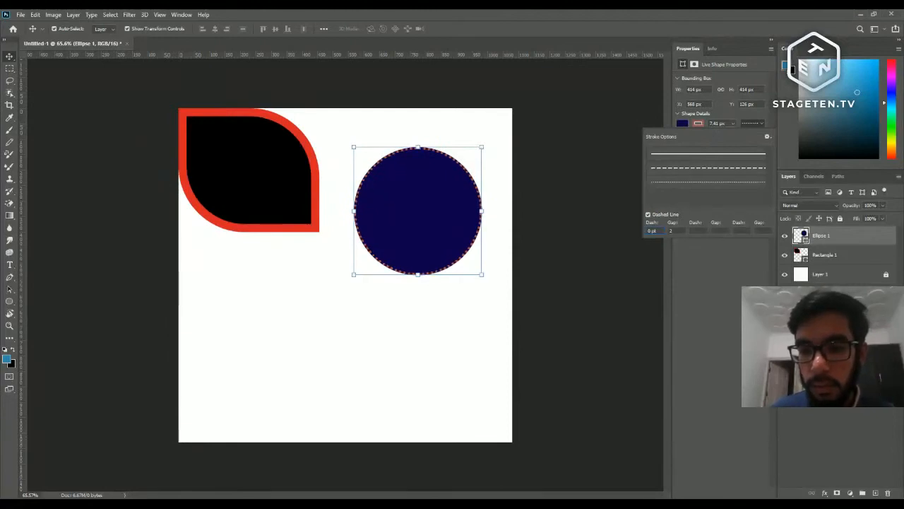
pyautogui.write('5')
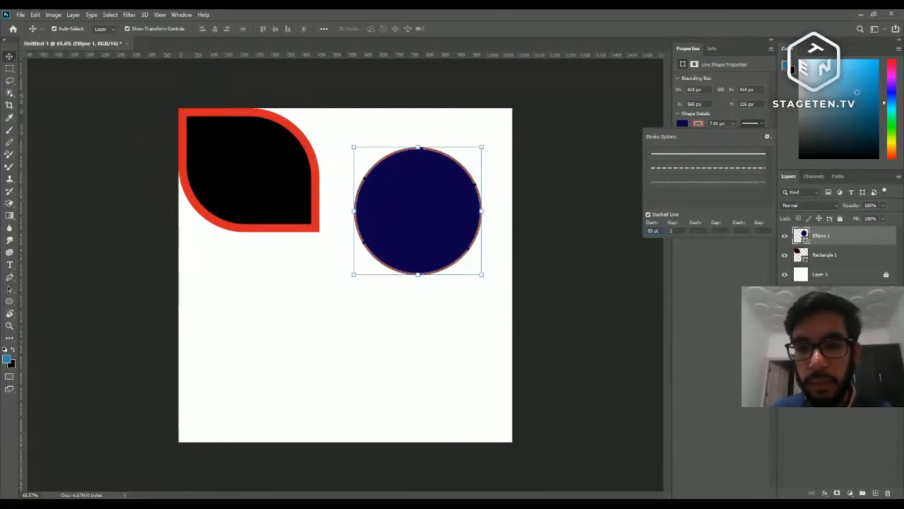
pyautogui.press('BackSpace')
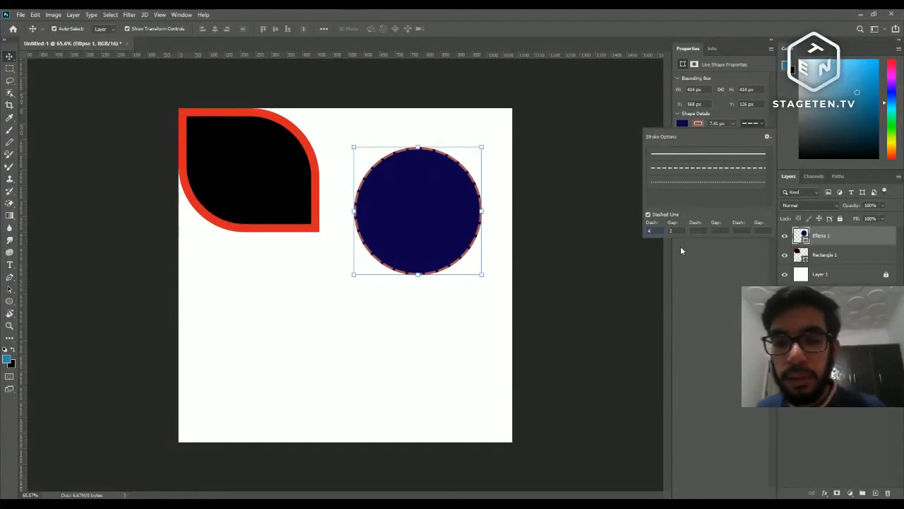
pyautogui.press('BackSpace')
pyautogui.write('0')
pyautogui.press('BackSpace')
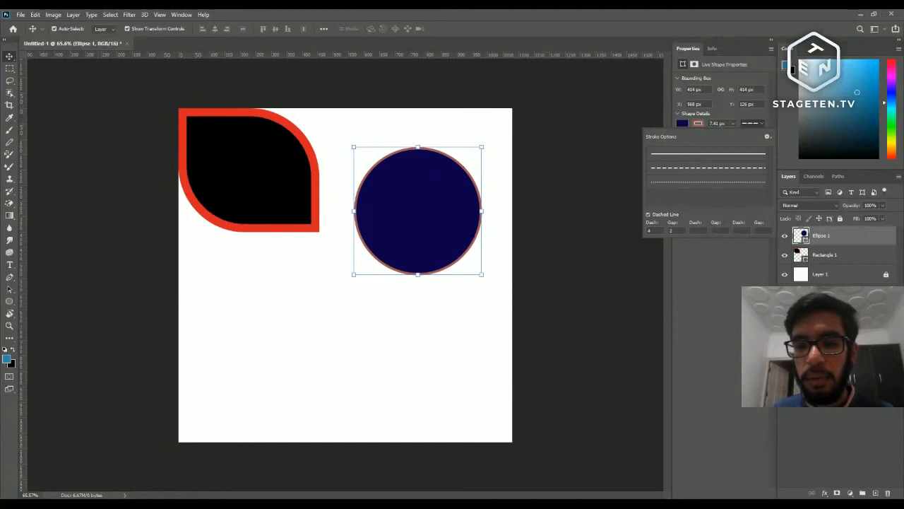
# - Finish trying dash values, deselect the circle, and move it up to about X 540 px, Y 84 px
pyautogui.write('5')
pyautogui.press('BackSpace')
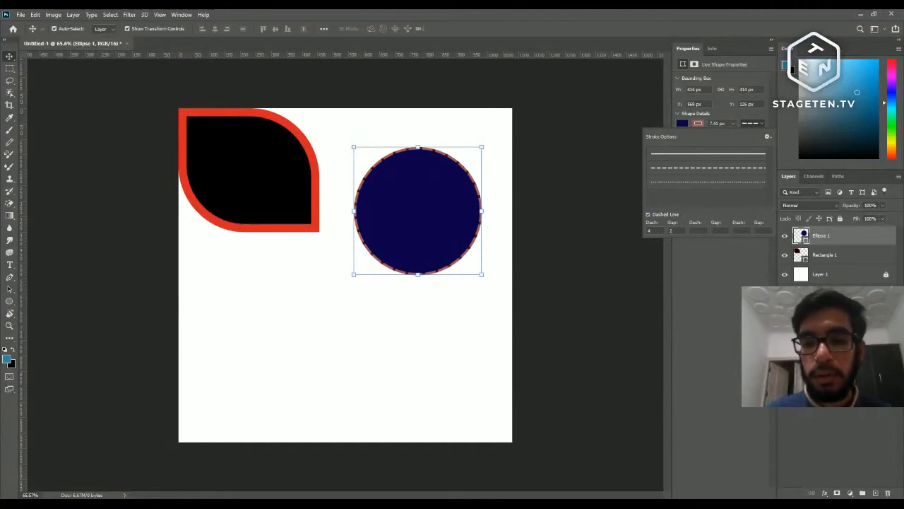
pyautogui.click(468, 218)
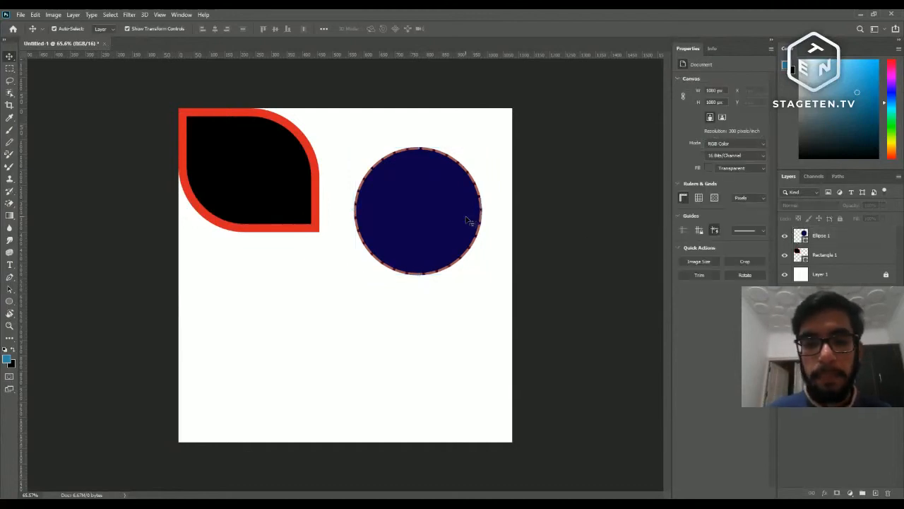
pyautogui.moveTo(420, 217)
pyautogui.mouseDown()
pyautogui.moveTo(418, 253)
pyautogui.moveTo(418, 211)
pyautogui.moveTo(418, 236)
pyautogui.moveTo(442, 222)
pyautogui.moveTo(433, 188)
pyautogui.mouseUp()
# - Create a nine-sided polygon with smooth corners, 414 px wide and high, below the circle
pyautogui.click(10, 300)
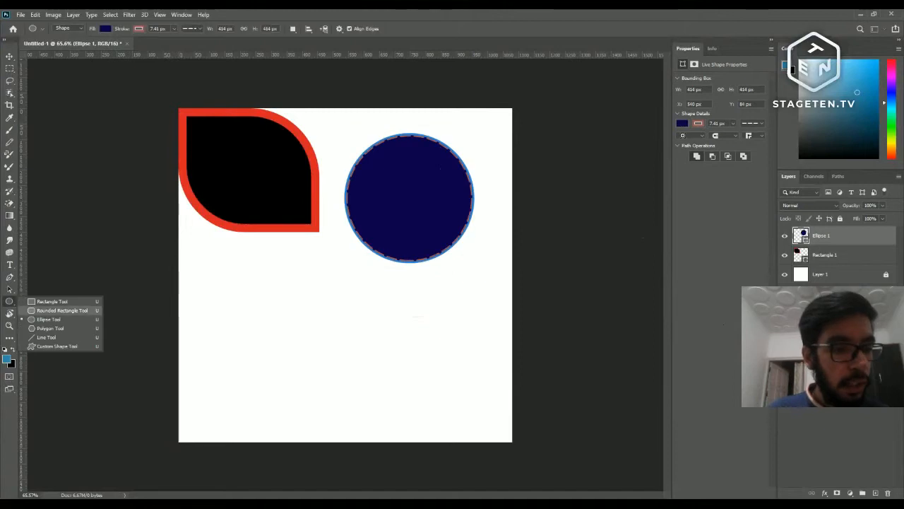
pyautogui.click(49, 319)
pyautogui.hotkey('shift', 'u')
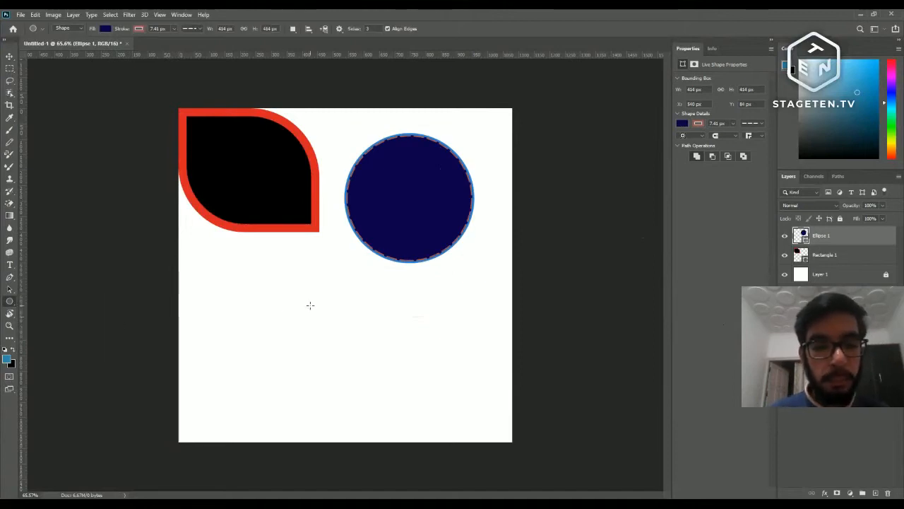
pyautogui.click(311, 308)
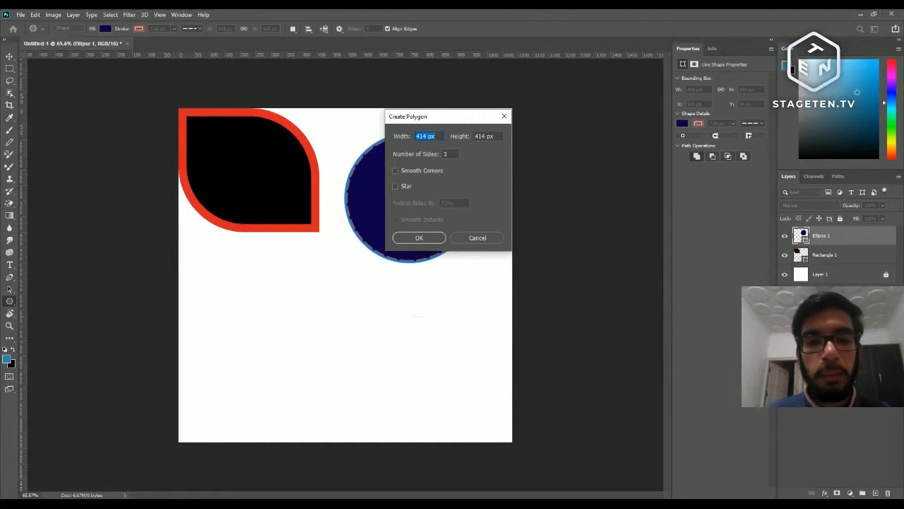
pyautogui.press('Tab')
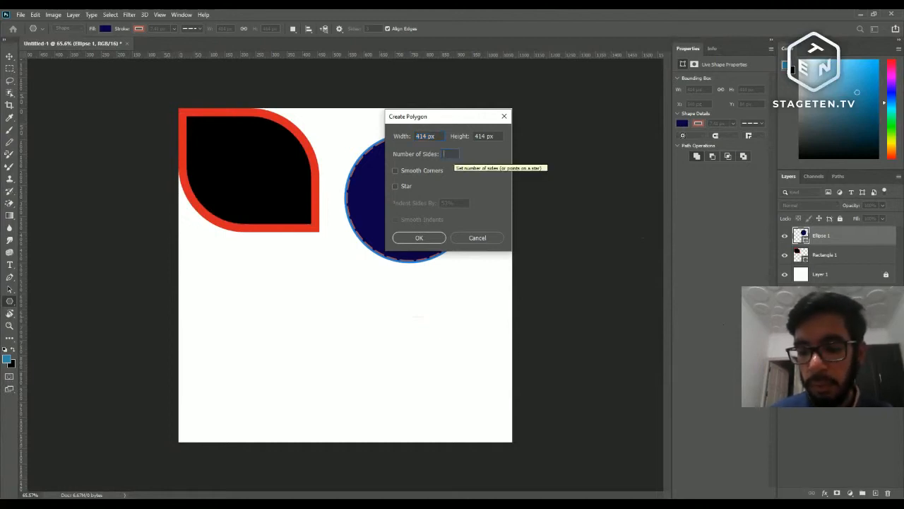
pyautogui.write('9')
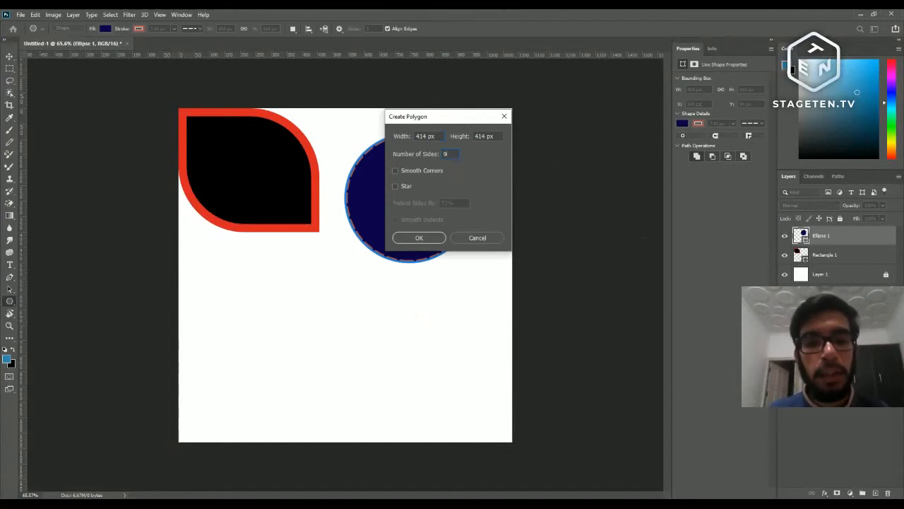
pyautogui.click(420, 238)
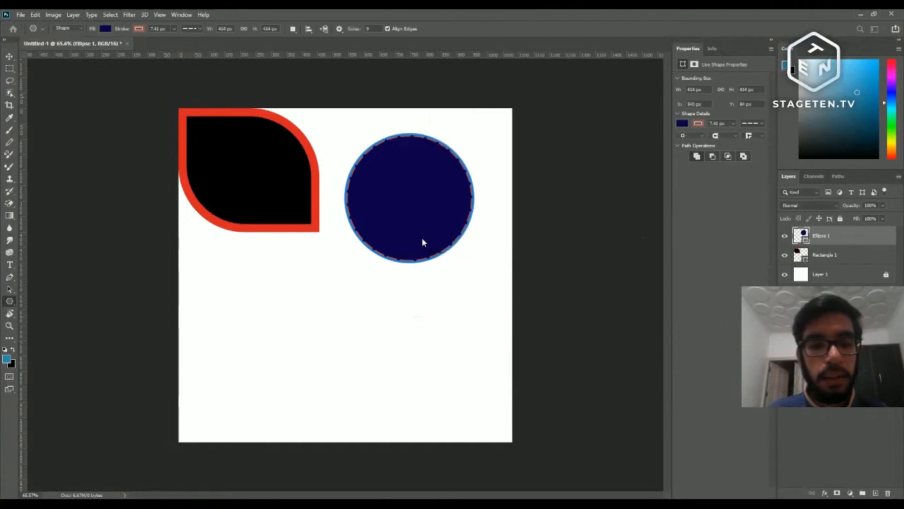
# - Move the new rounded polygon up and to the left, and delete it
pyautogui.click(9, 55)
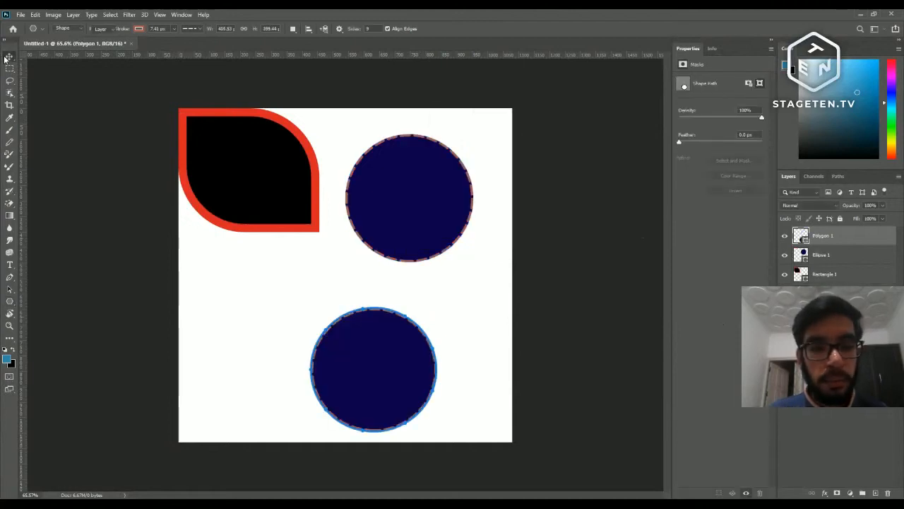
pyautogui.moveTo(364, 349); pyautogui.dragTo(329, 332)
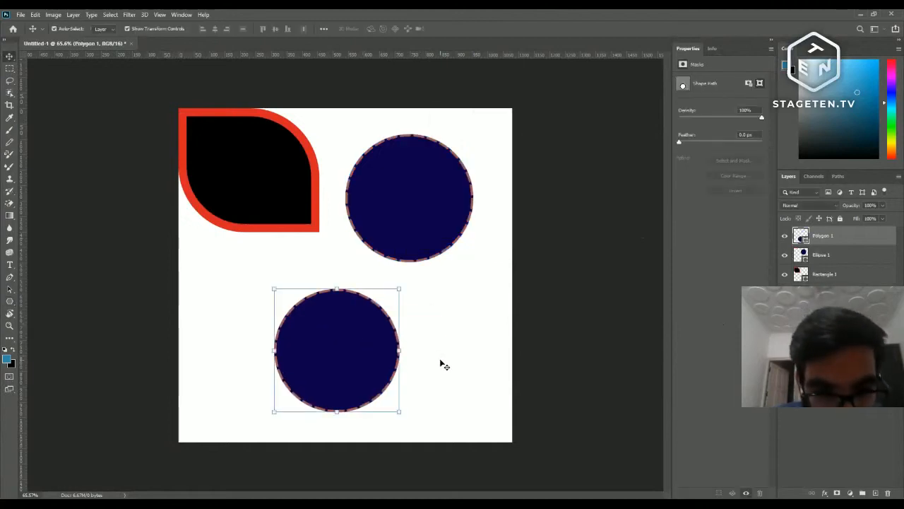
pyautogui.press('Delete')
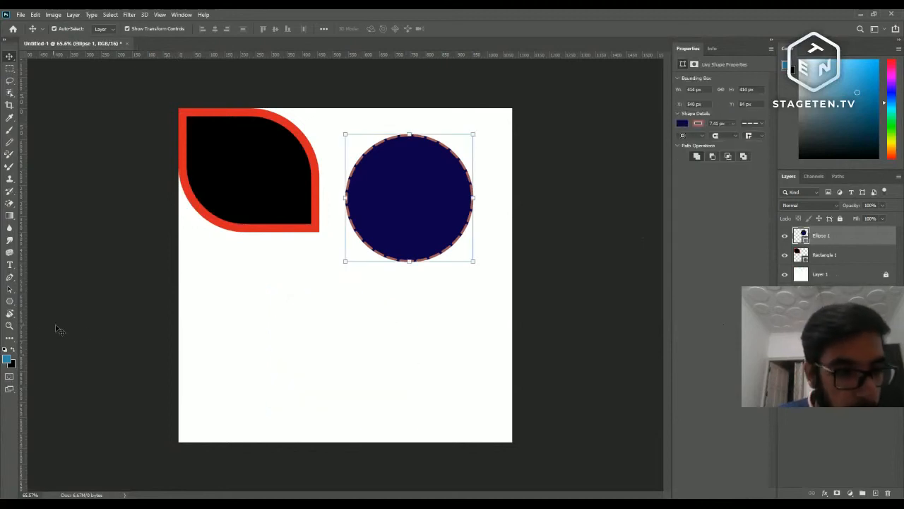
# - Change the circle's fill to black and remove its stroke with the Polygon tool active
pyautogui.click(10, 301)
pyautogui.click(50, 328)
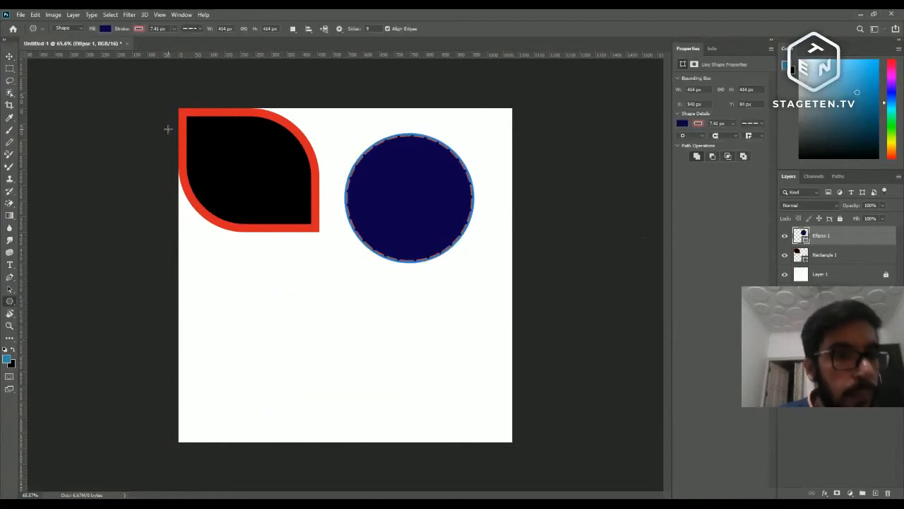
pyautogui.click(105, 29)
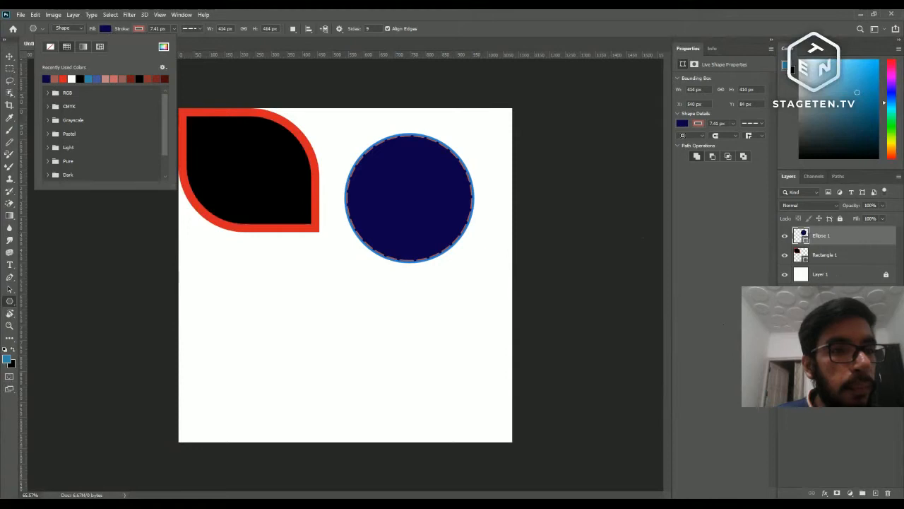
pyautogui.click(80, 78)
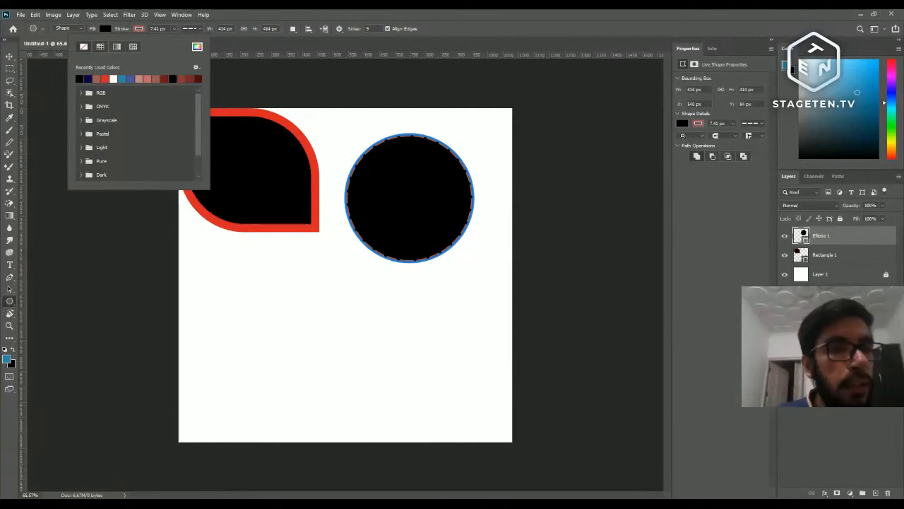
# - Create a black nine-sided polygon with smooth corners, 414 px wide and high, and delete it
pyautogui.click(329, 302)
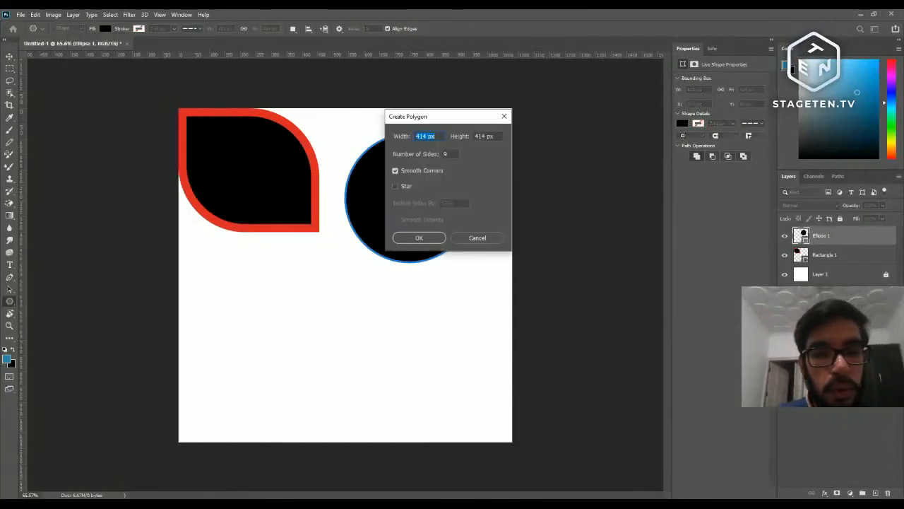
pyautogui.click(421, 238)
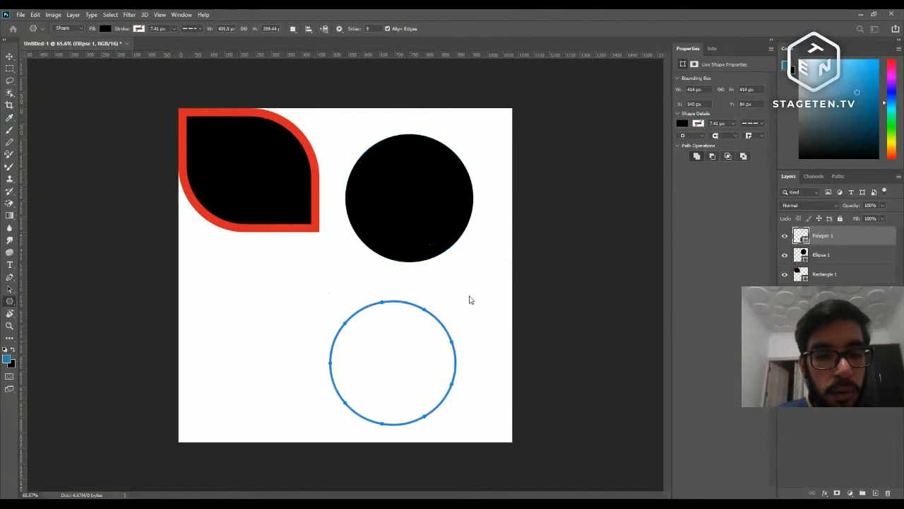
pyautogui.click(9, 56)
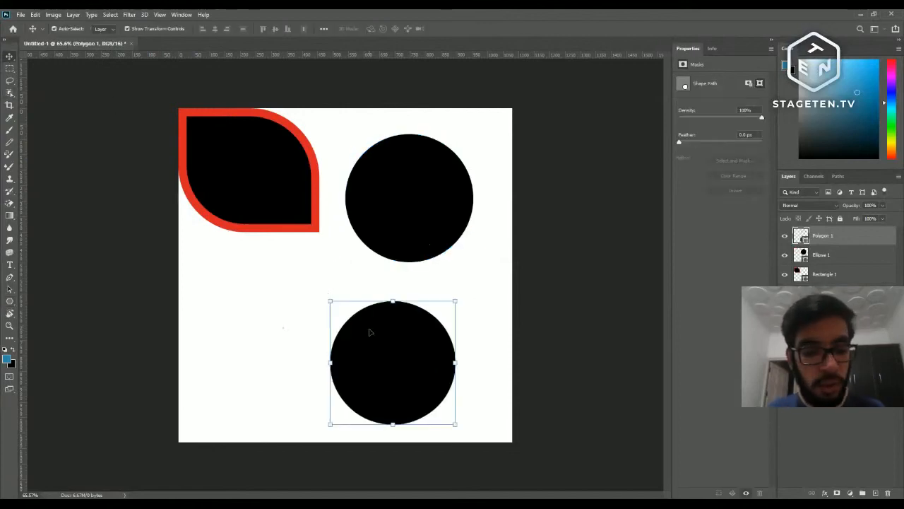
pyautogui.press('Delete')
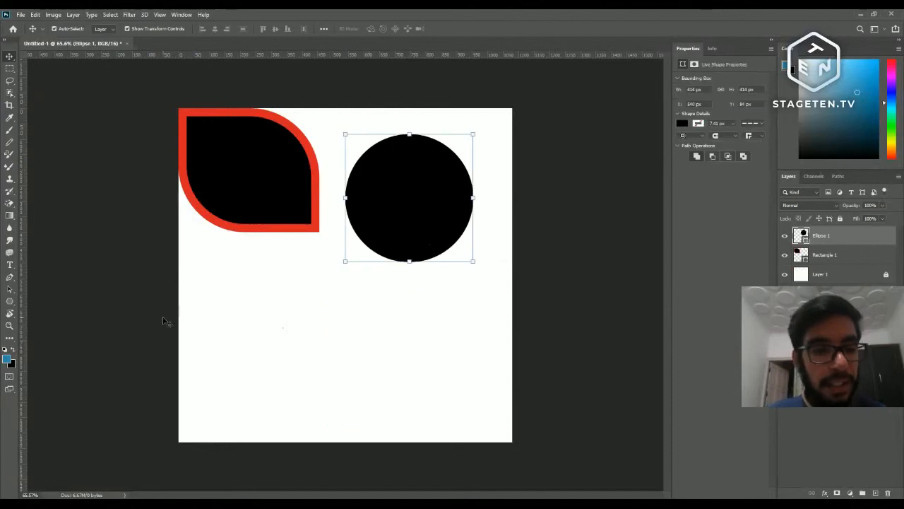
# - Create a nine-sided polygon with smooth corners turned off, 414 px wide and high, in the lower canvas area
pyautogui.click(12, 300)
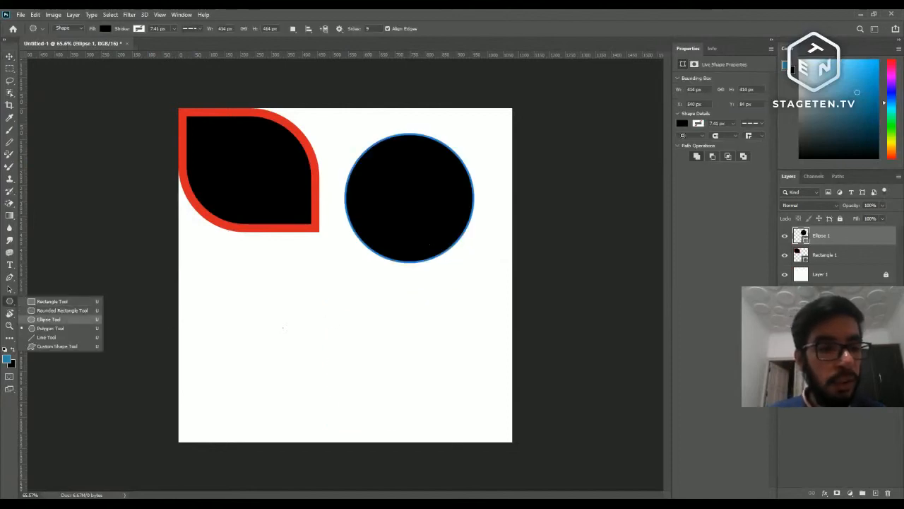
pyautogui.click(43, 319)
pyautogui.click(12, 300)
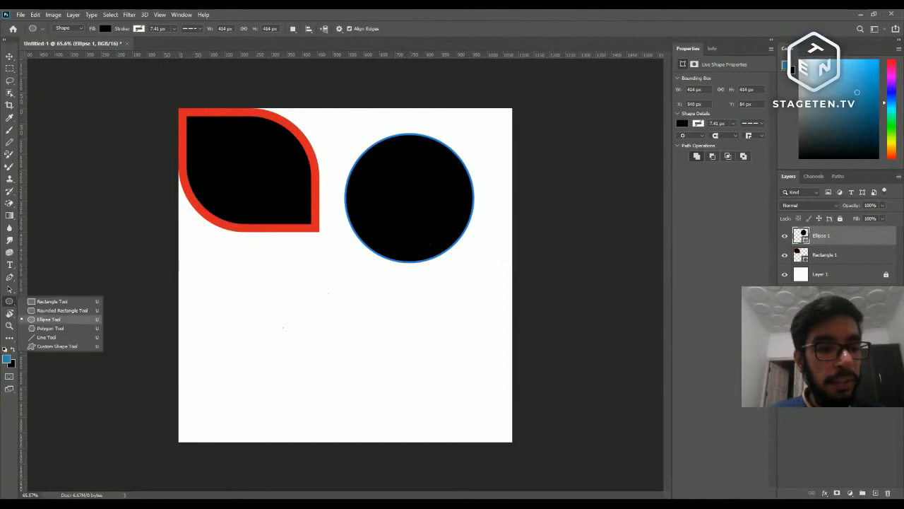
pyautogui.click(42, 328)
pyautogui.click(341, 282)
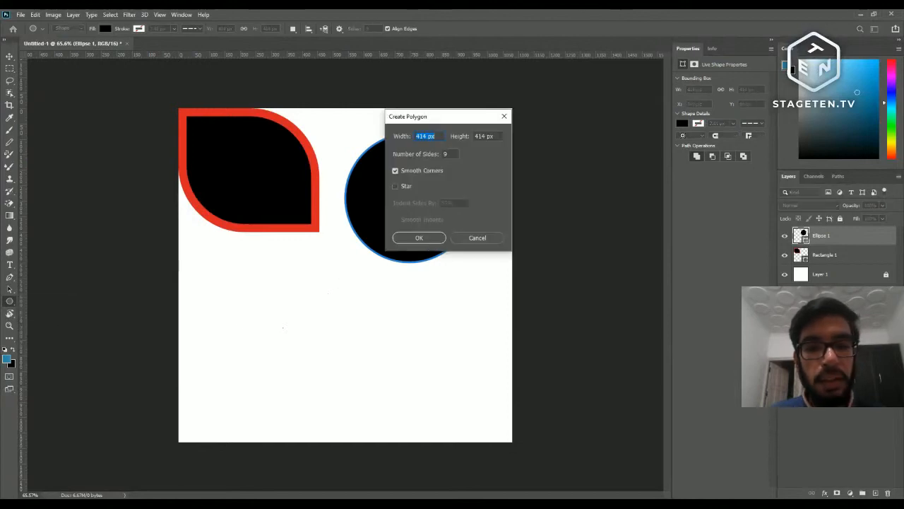
pyautogui.click(395, 171)
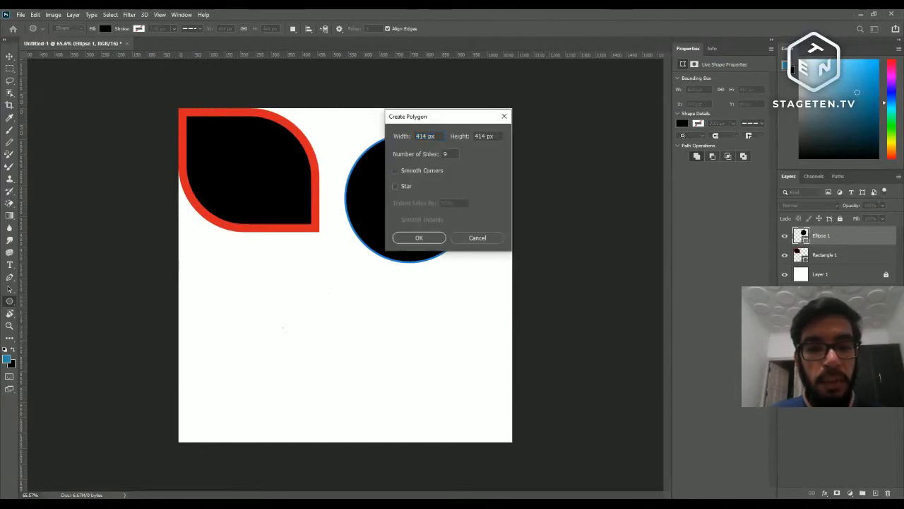
pyautogui.click(419, 237)
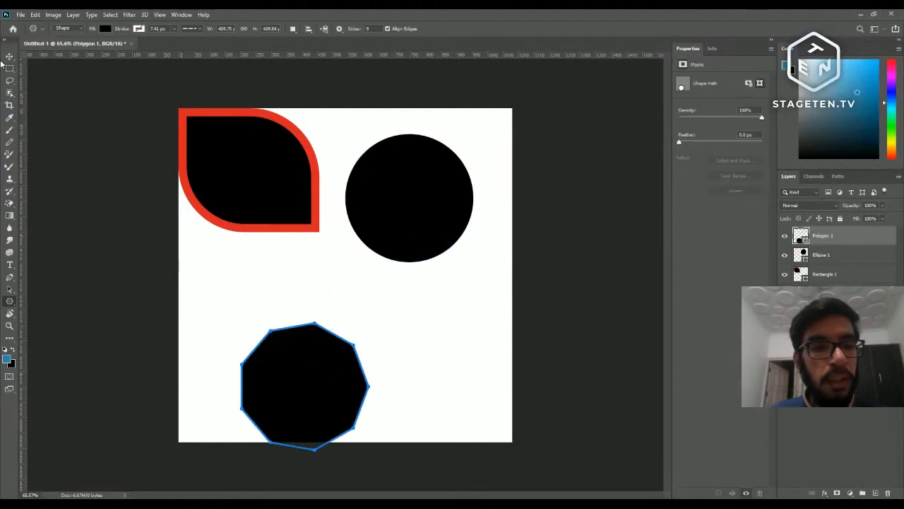
# - Move the nine-sided polygon up so it sits fully on the canvas, and rotate it about 64 degrees
pyautogui.click(9, 56)
pyautogui.moveTo(300, 374); pyautogui.dragTo(316, 332)
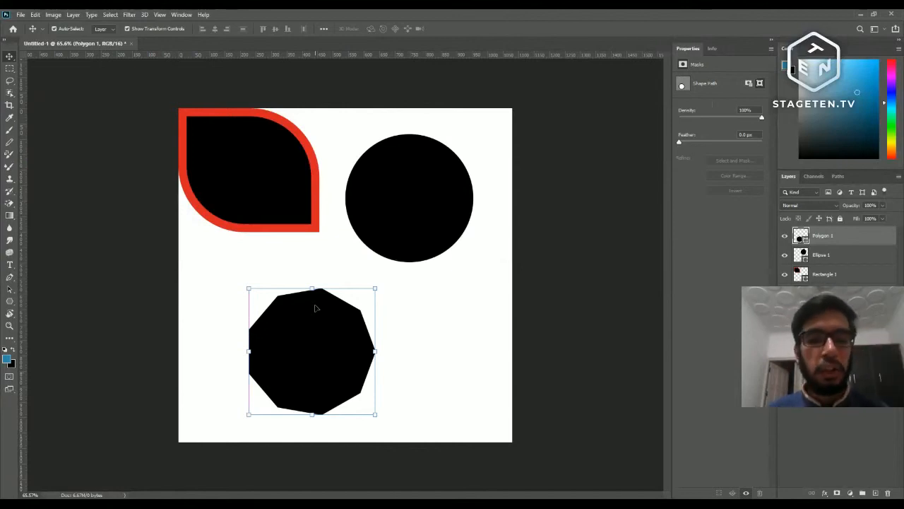
pyautogui.moveTo(379, 287); pyautogui.dragTo(390, 380)
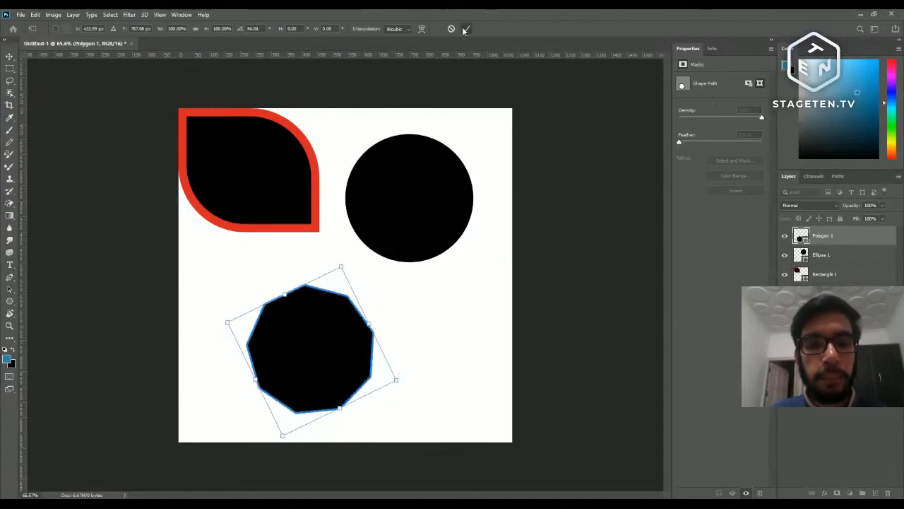
pyautogui.click(466, 28)
# - Create a five-sided polygon, 408.56 by 413.69 px, and place it to the right of the nine-sided polygon
pyautogui.press('u')
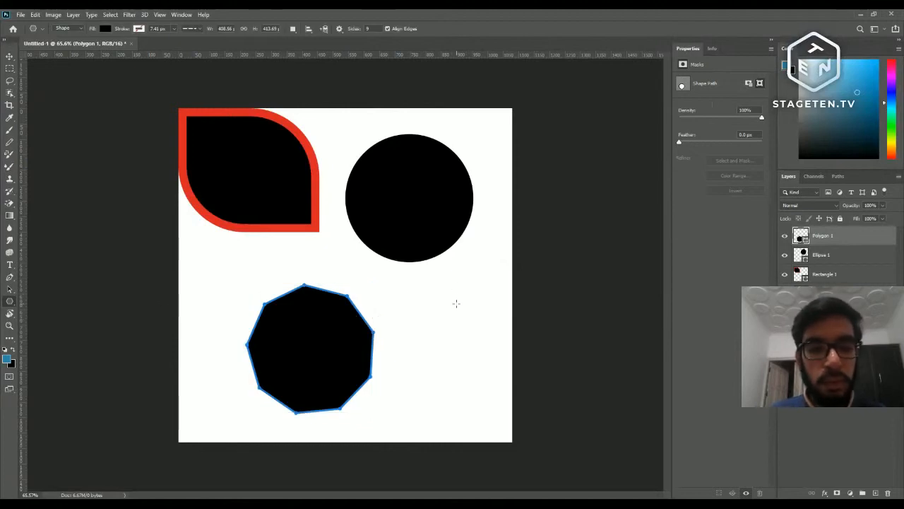
pyautogui.click(456, 303)
pyautogui.press('Tab')
pyautogui.press('Tab')
pyautogui.write('5')
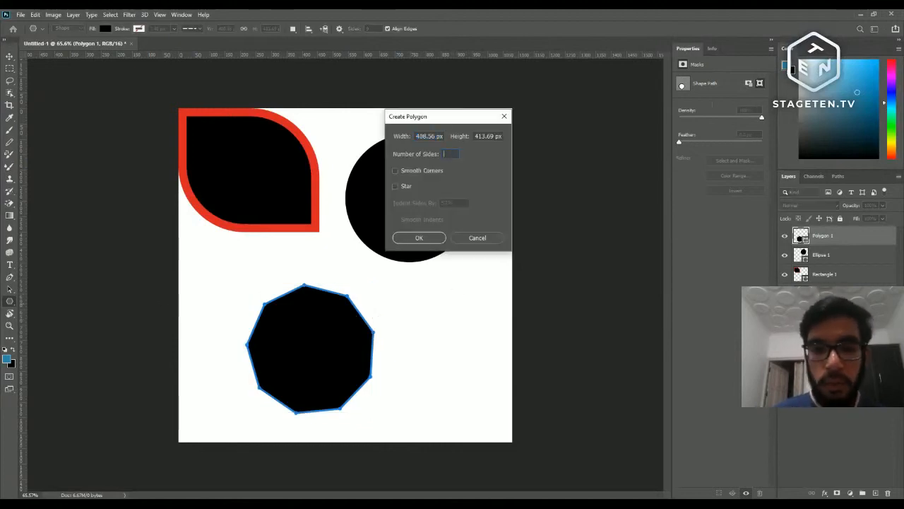
pyautogui.click(419, 237)
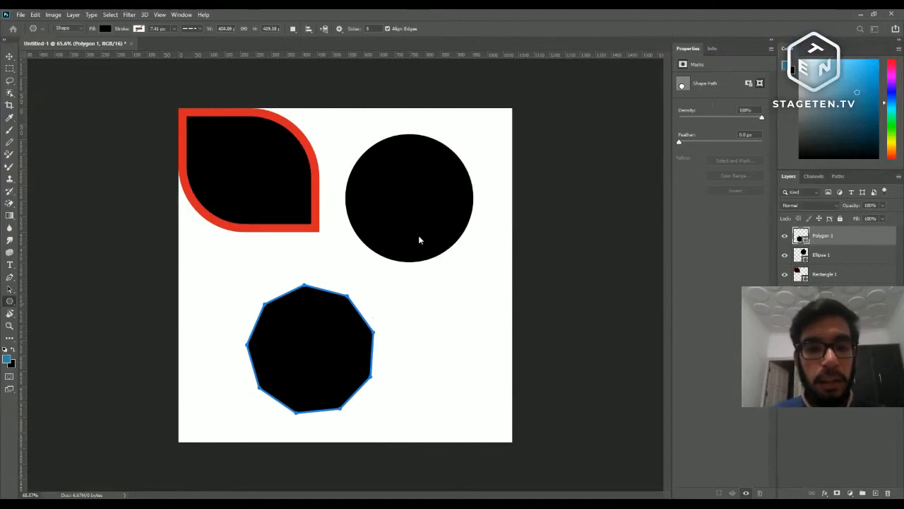
pyautogui.click(10, 58)
pyautogui.moveTo(476, 356); pyautogui.dragTo(417, 337)
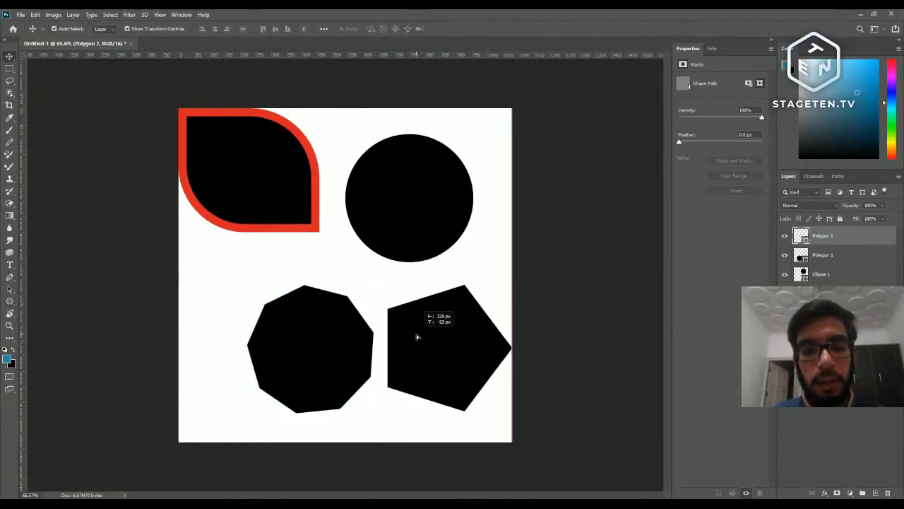
# - Create a five-pointed star, 404.09 by 409.38 px with sides indented by 53%, over the nine-sided polygon's left part
pyautogui.click(10, 302)
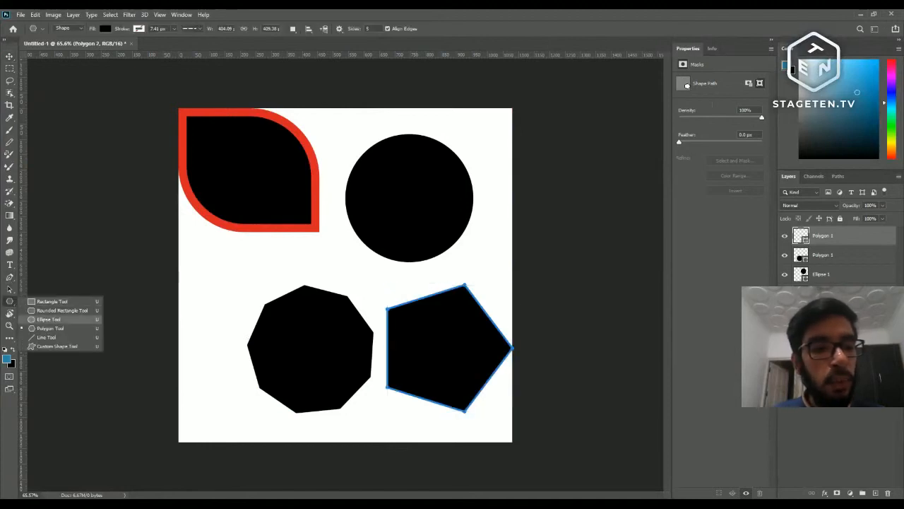
pyautogui.click(55, 329)
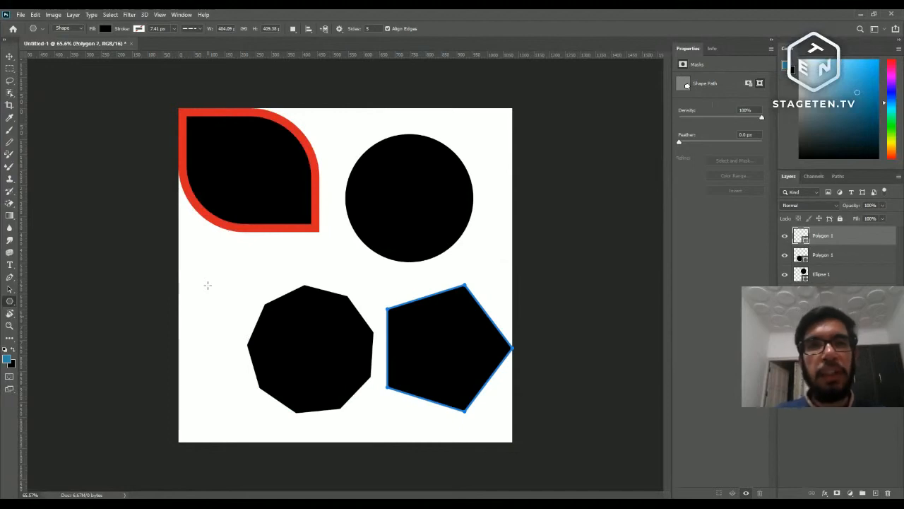
pyautogui.click(207, 284)
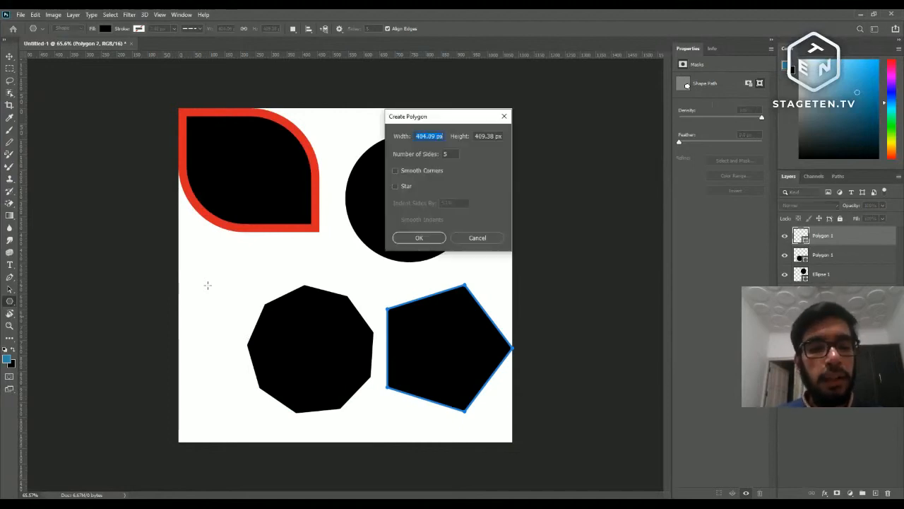
pyautogui.click(395, 186)
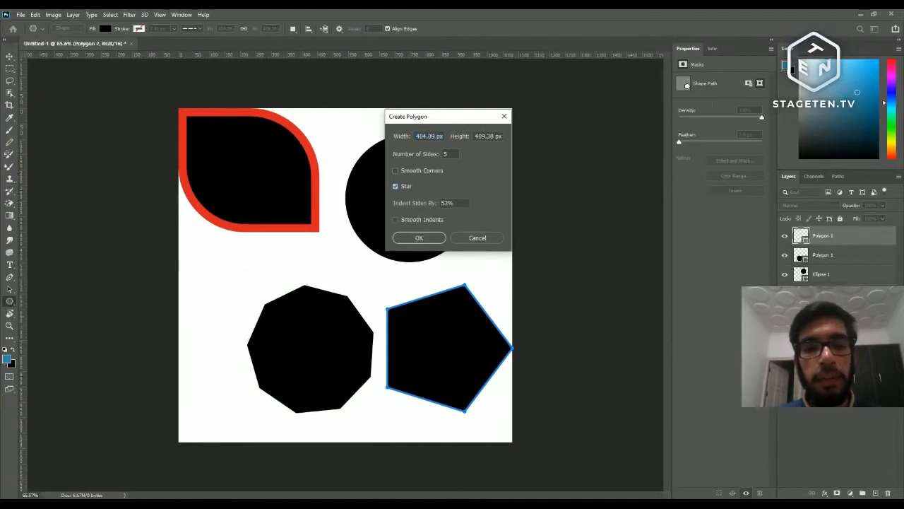
pyautogui.click(419, 237)
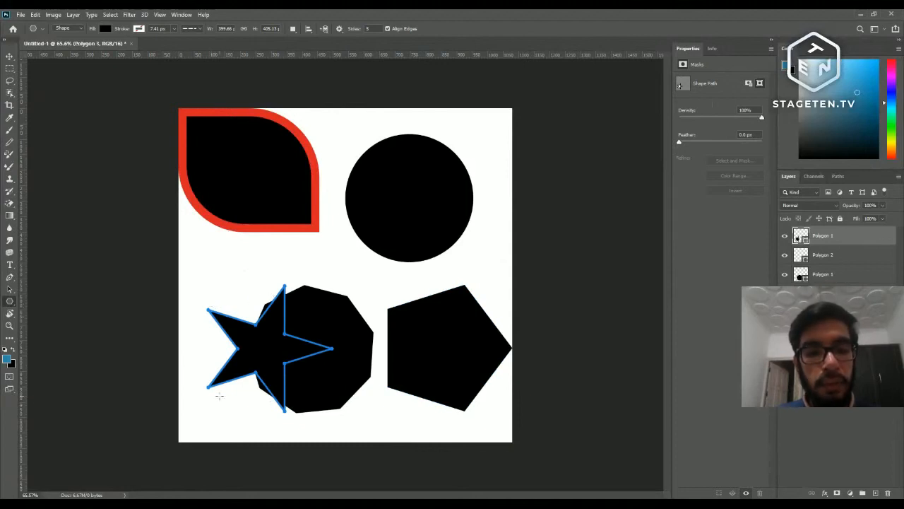
# - Create an eight-pointed star, 399.66 by 405.13 px with sides indented by 53%, over the nine-sided polygon
pyautogui.click(237, 268)
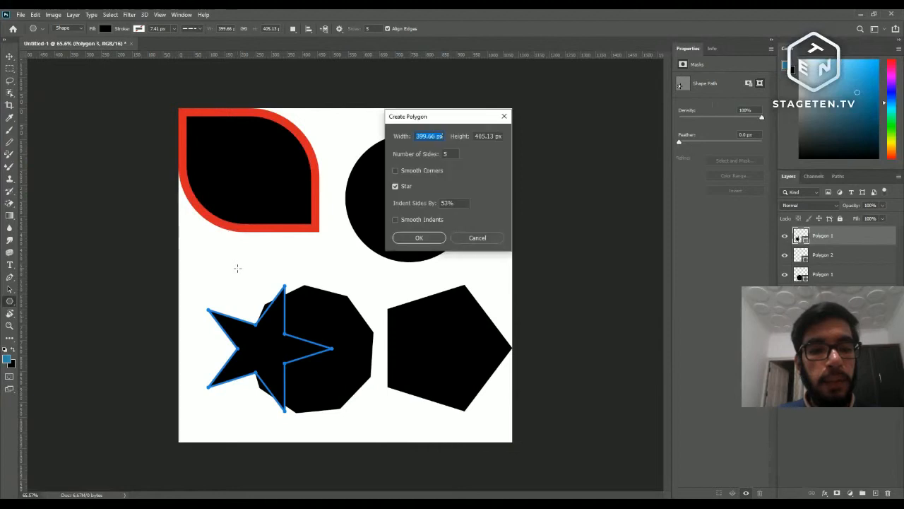
pyautogui.press('Tab')
pyautogui.press('Tab')
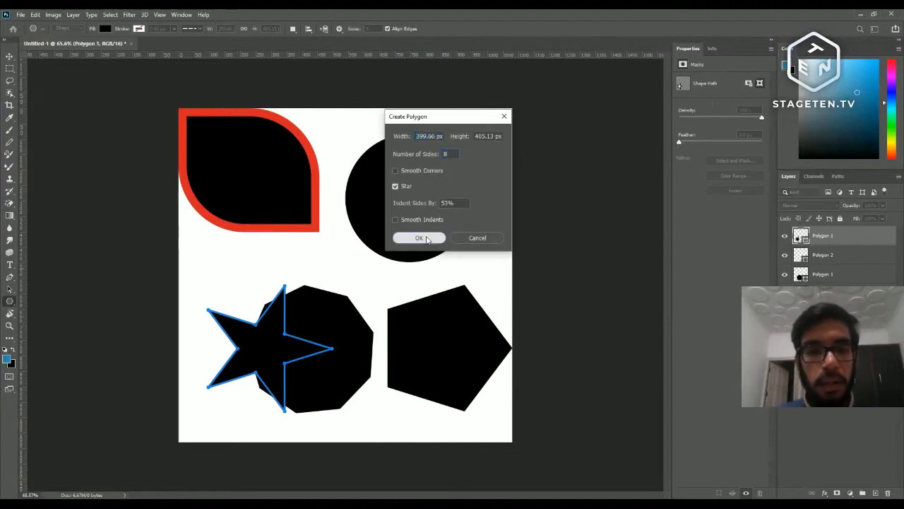
pyautogui.click(424, 238)
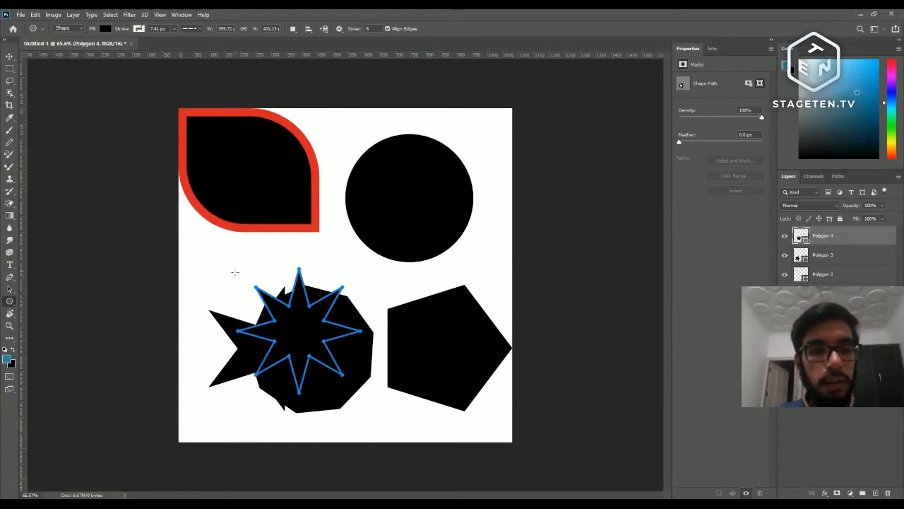
# - Create an eight-sided star polygon, 395.72 × 401.13 px, with 53% side indents and smooth indents enabled
pyautogui.click(235, 277)
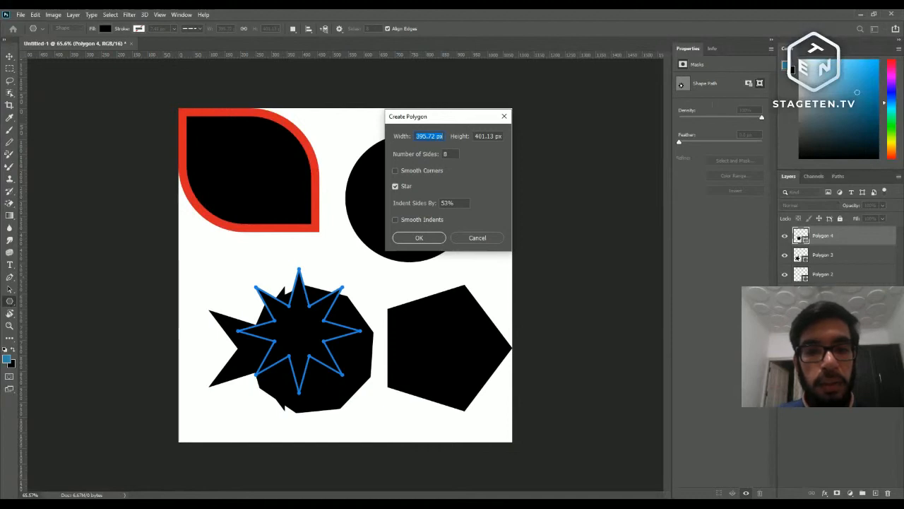
pyautogui.click(395, 219)
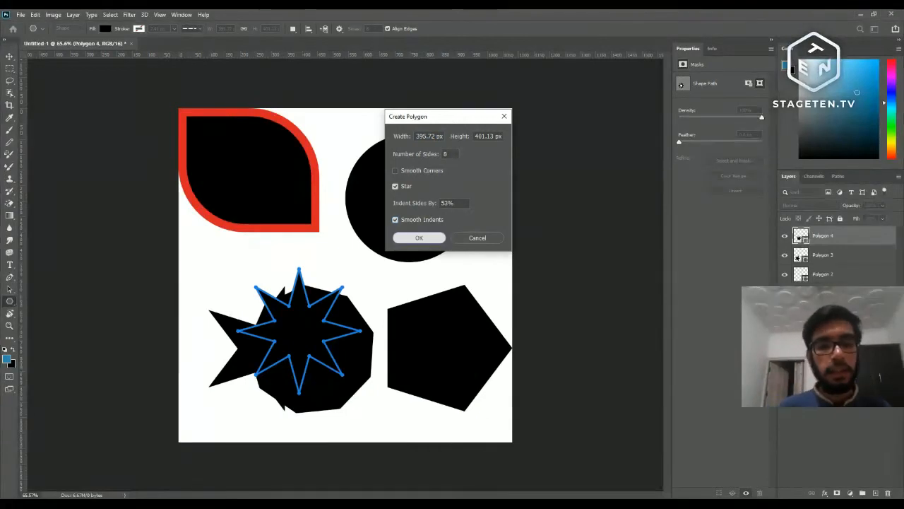
pyautogui.click(425, 243)
# - Move the smooth-indented star to the canvas's upper-right area and delete the black circle behind it
pyautogui.click(10, 56)
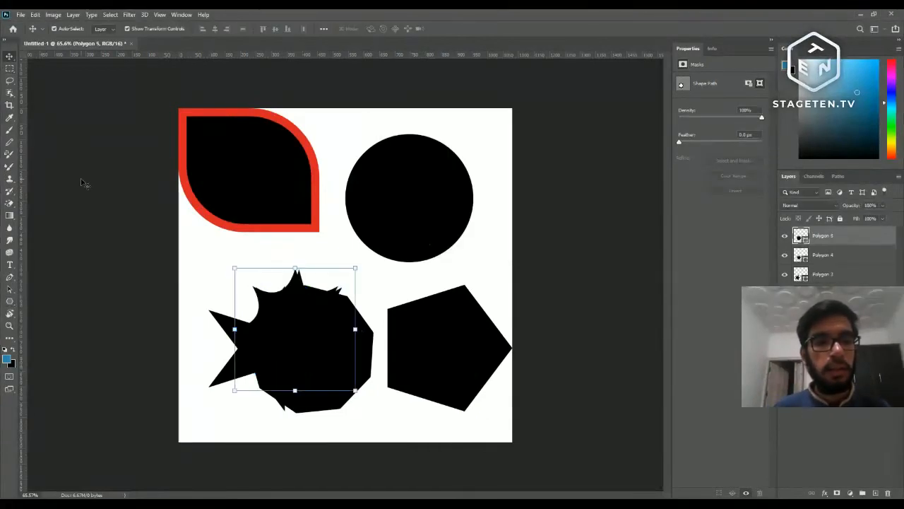
pyautogui.moveTo(299, 344); pyautogui.dragTo(473, 216)
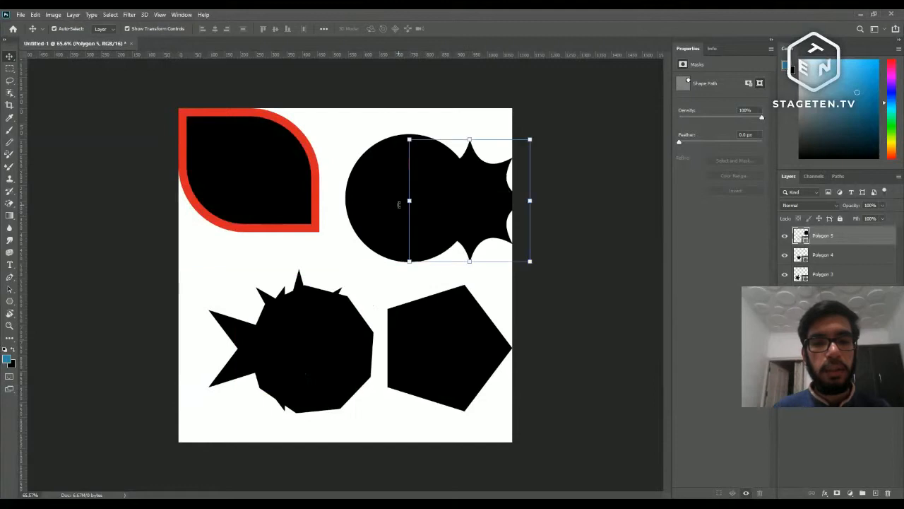
pyautogui.hotkey('ctrl', 't')
pyautogui.click(467, 28)
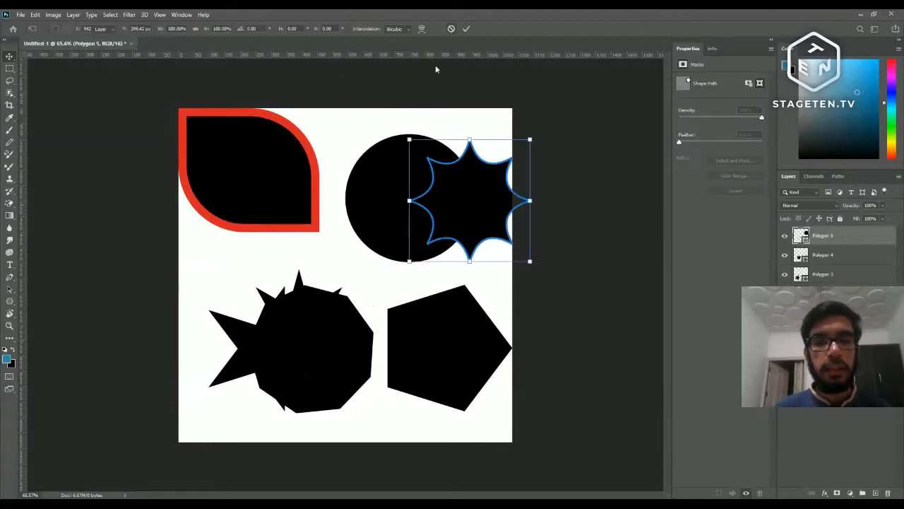
pyautogui.click(381, 189)
pyautogui.press('Delete')
pyautogui.moveTo(475, 201); pyautogui.dragTo(406, 166)
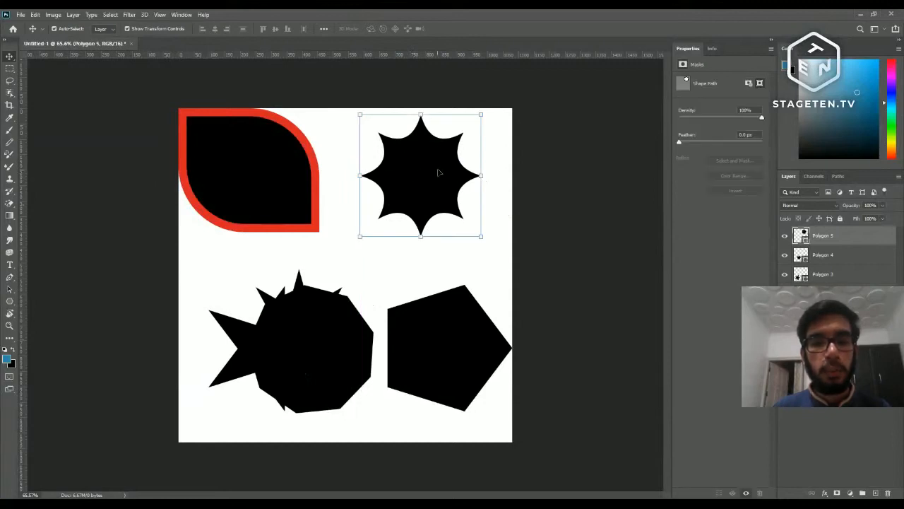
# - Spread the overlapping polygons and stars apart so the sharp eight-pointed star sits alone near the canvas centre
pyautogui.moveTo(309, 327); pyautogui.dragTo(321, 229)
pyautogui.moveTo(468, 353); pyautogui.dragTo(514, 440)
pyautogui.moveTo(337, 347); pyautogui.dragTo(348, 432)
pyautogui.moveTo(260, 344); pyautogui.dragTo(170, 318)
pyautogui.moveTo(356, 287); pyautogui.dragTo(344, 296)
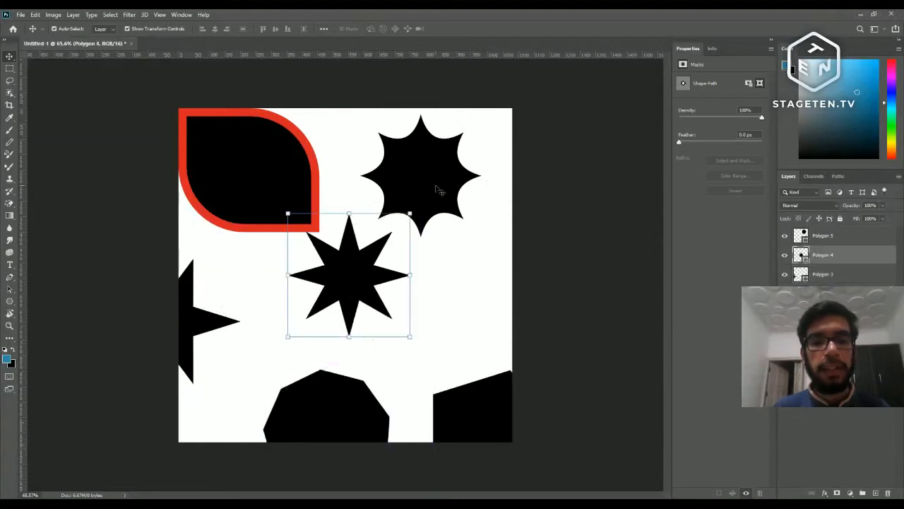
pyautogui.moveTo(436, 188); pyautogui.dragTo(471, 180)
pyautogui.moveTo(366, 278); pyautogui.dragTo(380, 291)
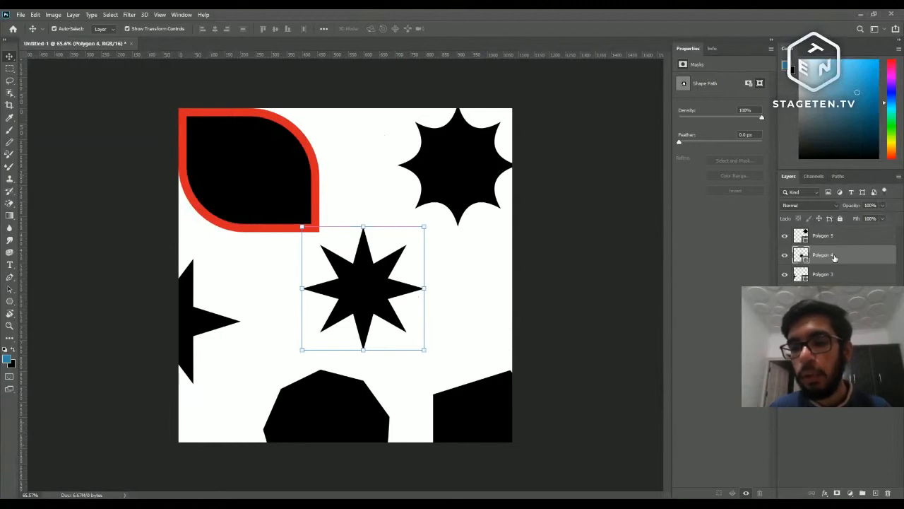
# - Delete all the shape layers above the locked white background layer
pyautogui.click(826, 331)
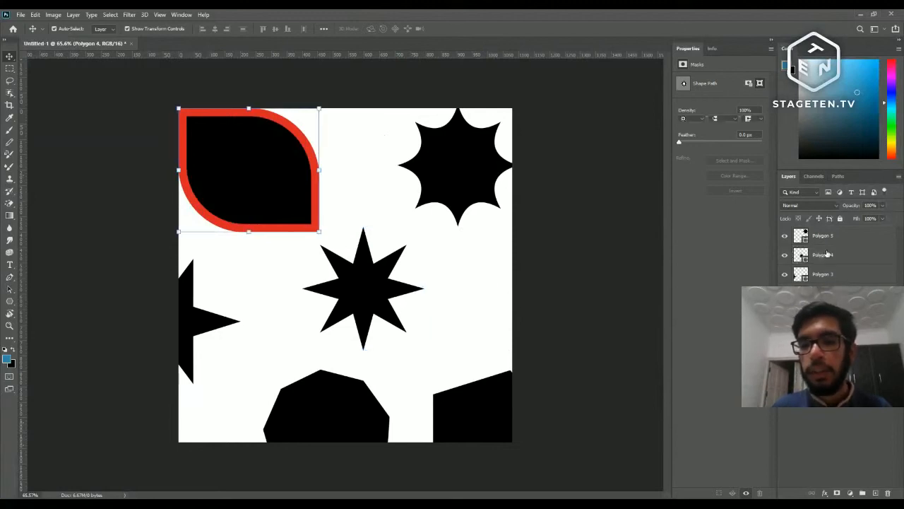
pyautogui.keyDown('shift'); pyautogui.click(842, 243); pyautogui.keyUp('shift')
pyautogui.press('Delete')
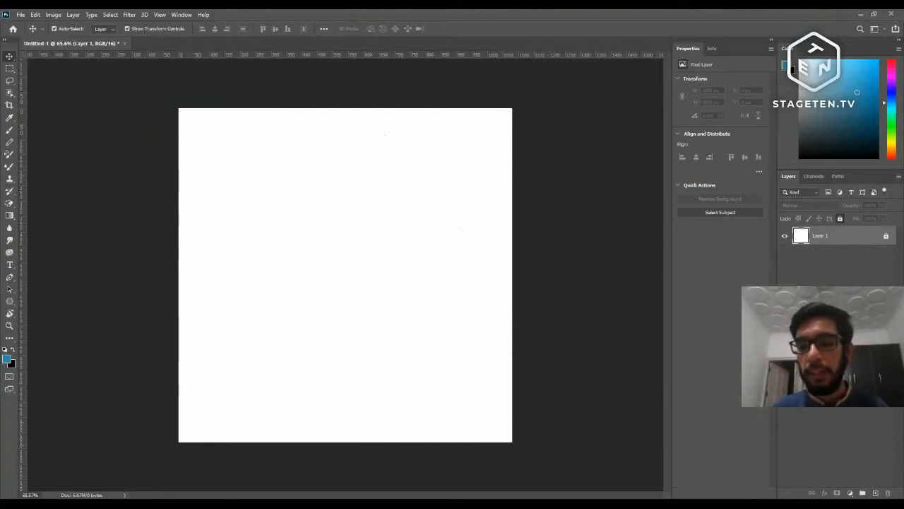
# - On a new layer, draw a blue eight-pointed star about 231 px wide in Pixels mode and place it near the canvas's upper-left corner
pyautogui.click(877, 494)
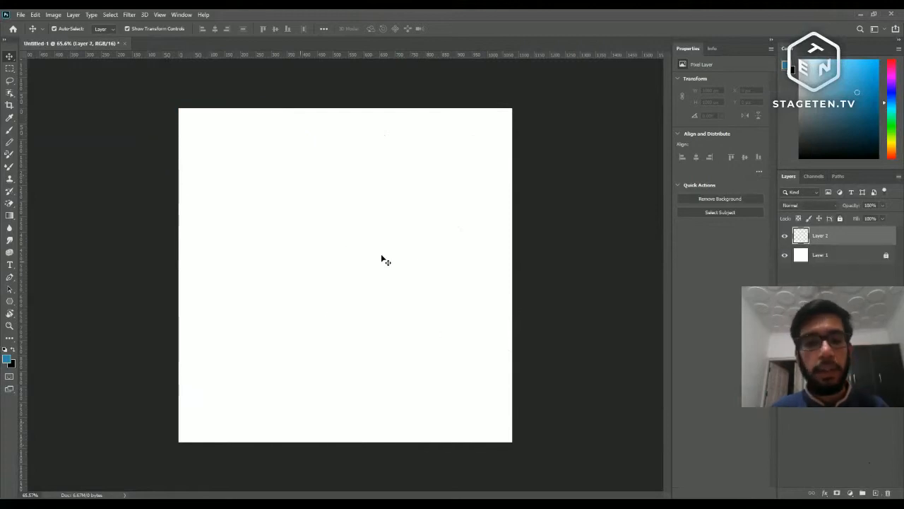
pyautogui.press('u')
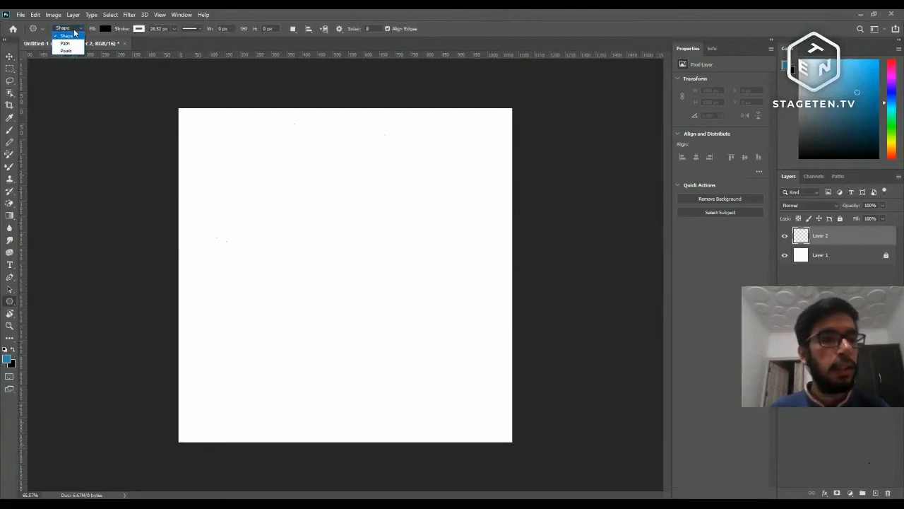
pyautogui.click(71, 51)
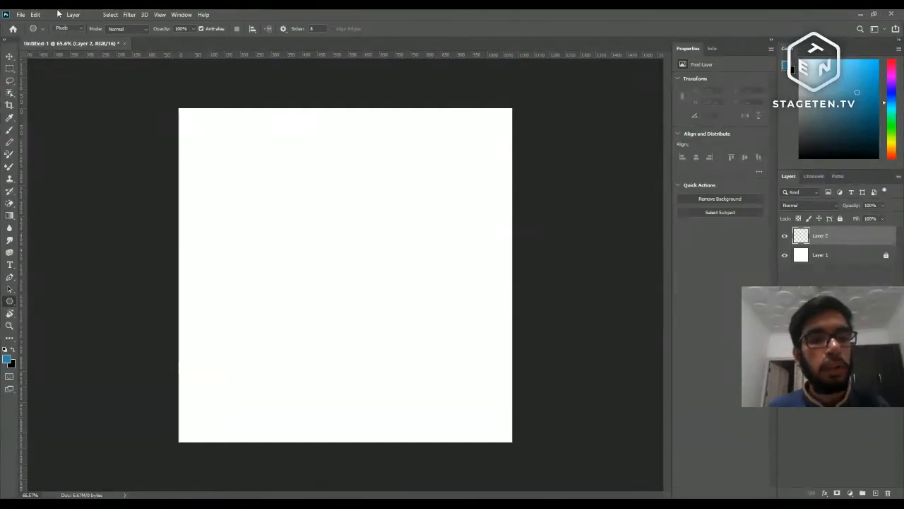
pyautogui.moveTo(223, 172); pyautogui.dragTo(237, 205)
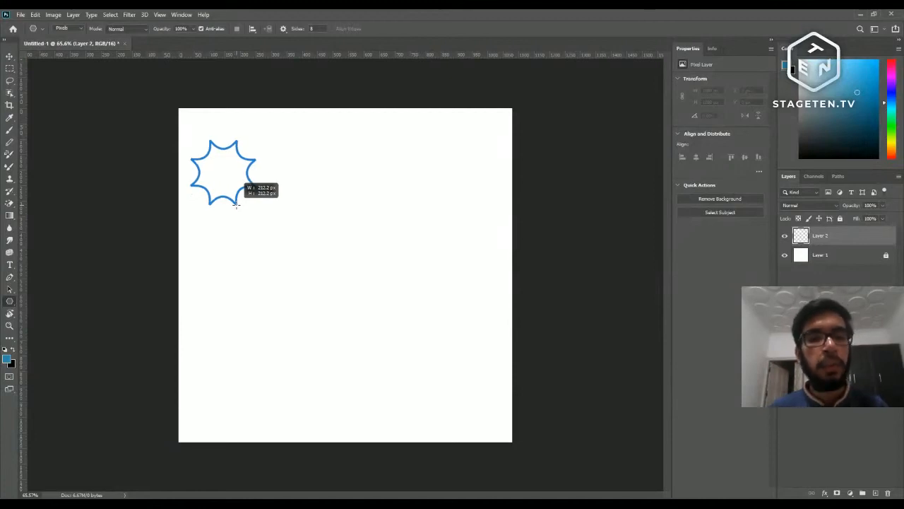
pyautogui.moveTo(237, 205); pyautogui.dragTo(243, 202)
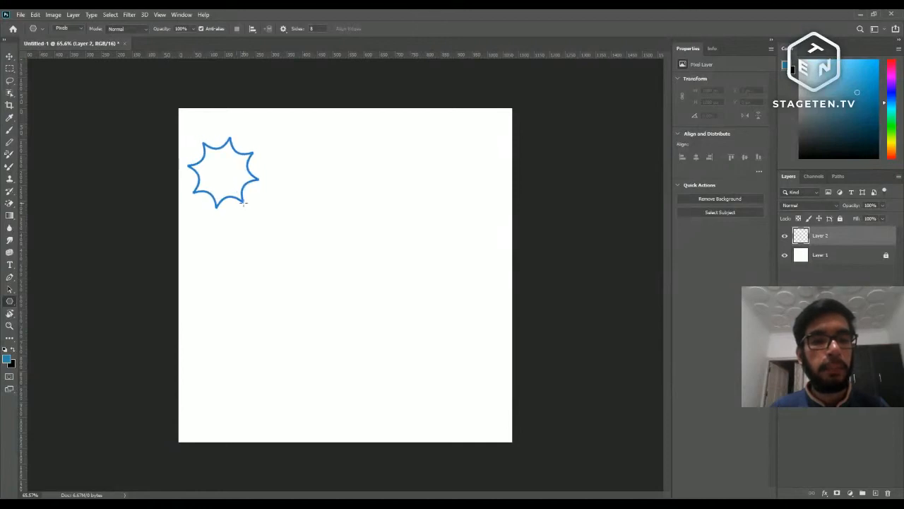
pyautogui.press('v')
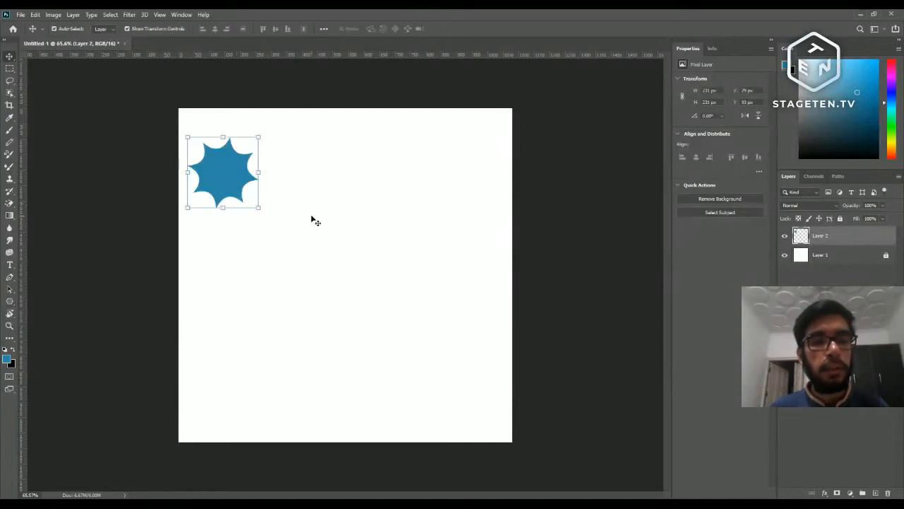
pyautogui.moveTo(213, 171)
pyautogui.mouseDown()
pyautogui.moveTo(242, 202)
pyautogui.moveTo(303, 175)
pyautogui.moveTo(218, 156)
pyautogui.mouseUp()
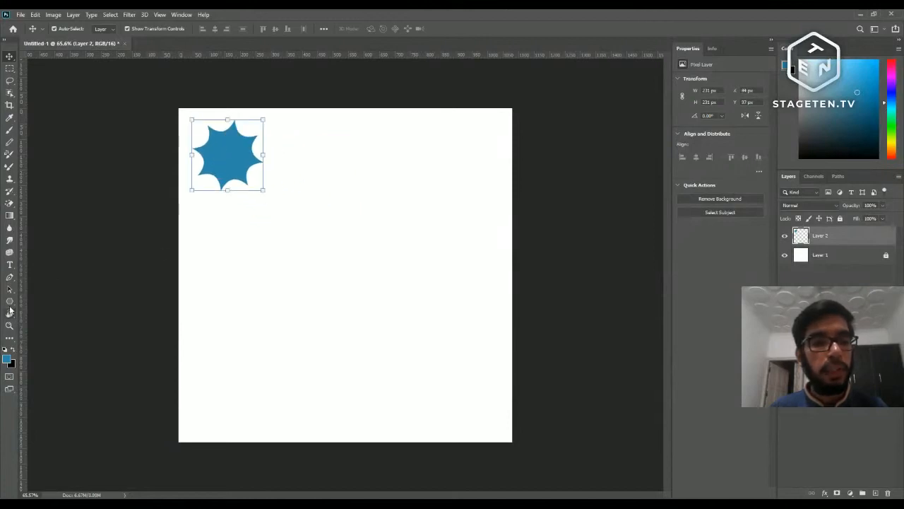
# - Draw a blue pixel rectangle in the middle of the canvas on the star's layer
pyautogui.click(10, 302)
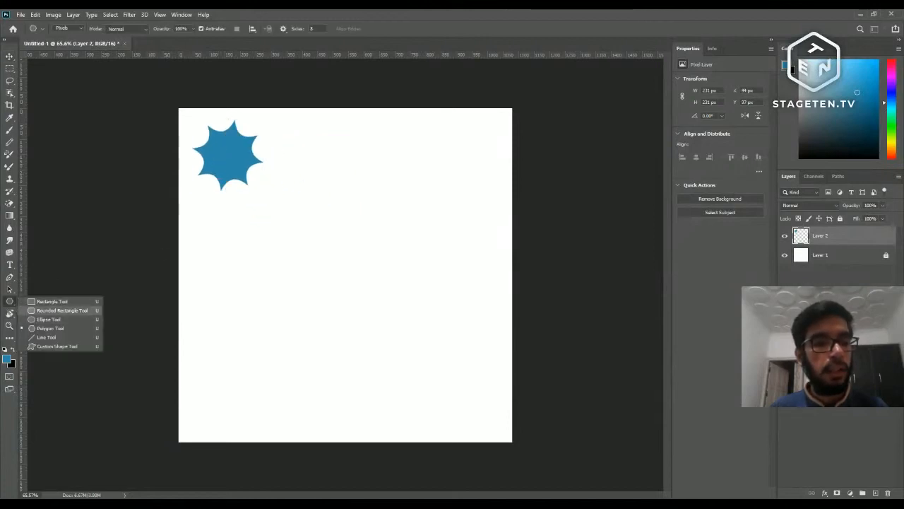
pyautogui.click(53, 302)
pyautogui.moveTo(294, 201); pyautogui.dragTo(381, 314)
pyautogui.press('Escape')
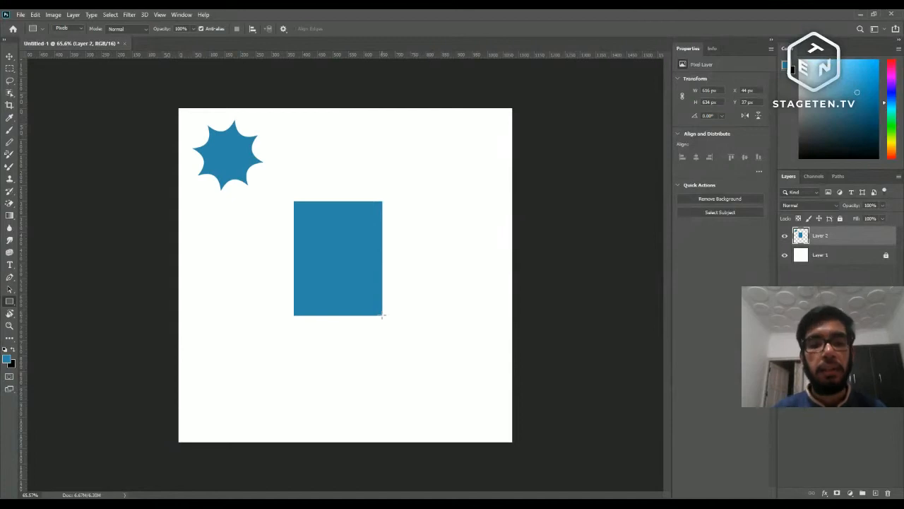
# - Draw a rectangle about 172 × 298 px in Shape mode in the canvas's upper-right area
pyautogui.click(61, 29)
pyautogui.click(67, 33)
pyautogui.moveTo(431, 141)
pyautogui.mouseDown()
pyautogui.moveTo(458, 167)
pyautogui.moveTo(484, 231)
pyautogui.mouseUp()
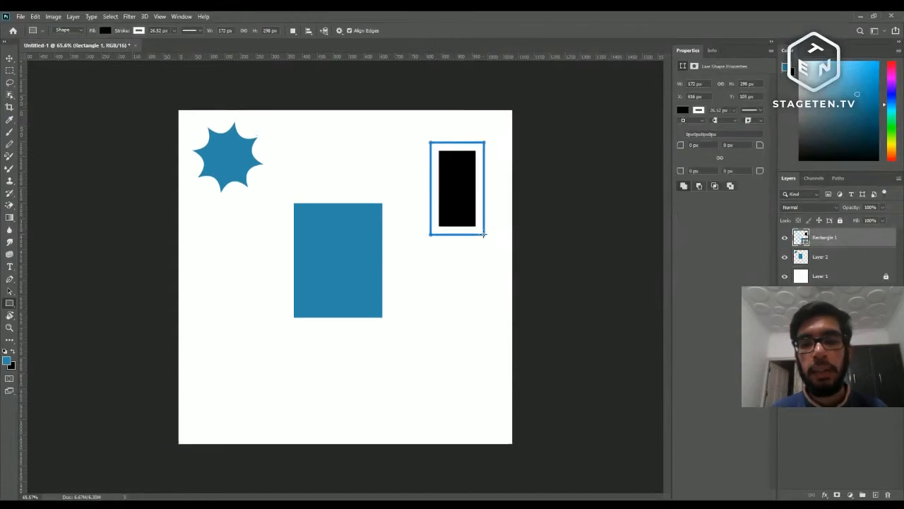
# - Stretch the black shape rectangle to about 230 × 327 px from its lower-left corner
pyautogui.click(9, 56)
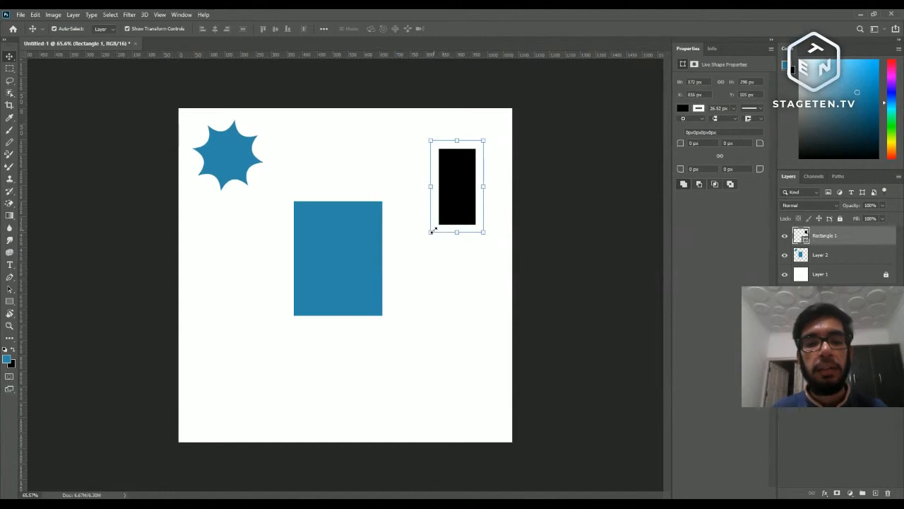
pyautogui.moveTo(430, 232); pyautogui.dragTo(413, 240)
pyautogui.press('Return')
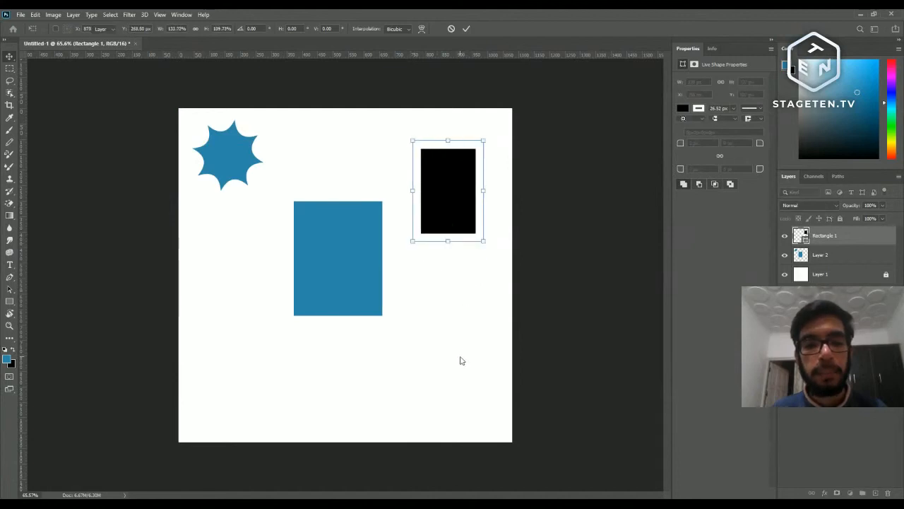
# - Move the blue pixel layer into the canvas's upper-left corner and place the black rectangle beside the blue one
pyautogui.click(358, 276)
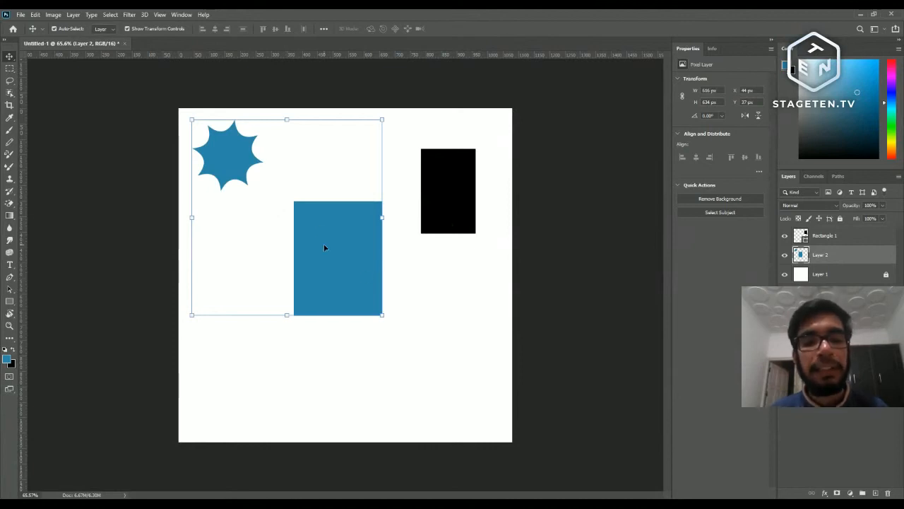
pyautogui.moveTo(231, 171); pyautogui.dragTo(212, 155)
pyautogui.click(444, 181)
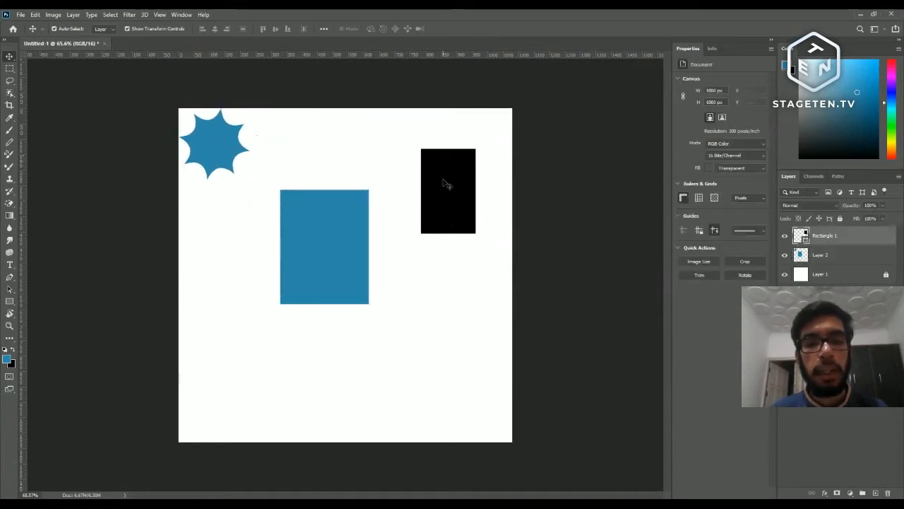
pyautogui.moveTo(443, 180); pyautogui.dragTo(424, 240)
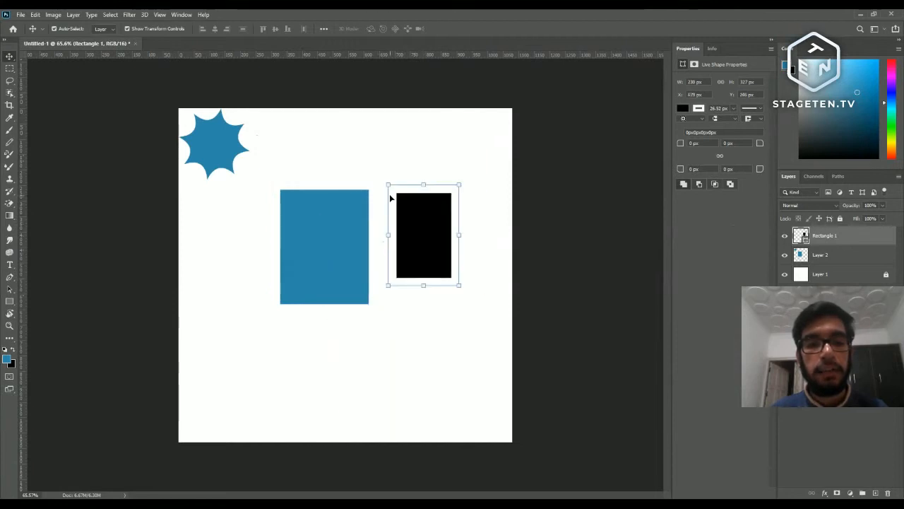
# - Enlarge the black shape rectangle to about 760 × 1188 px so it covers the right half of the canvas
pyautogui.moveTo(387, 184); pyautogui.dragTo(332, 101)
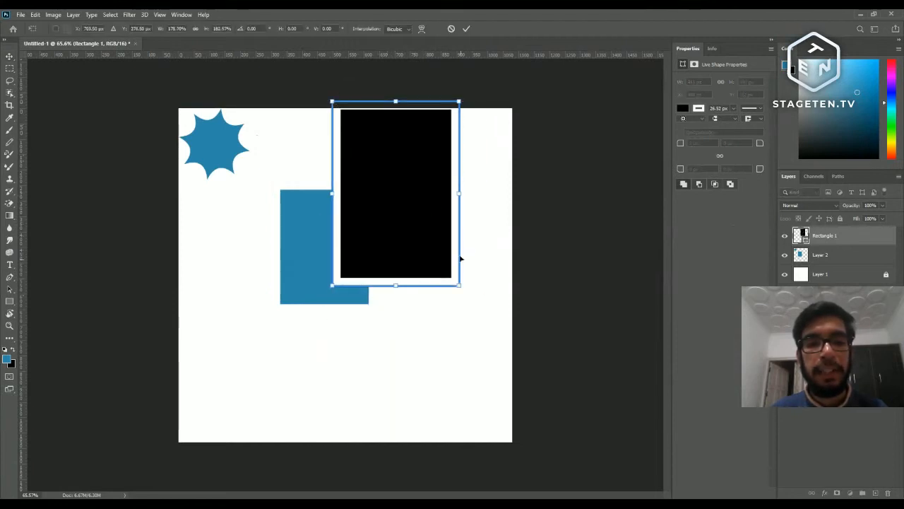
pyautogui.moveTo(460, 285); pyautogui.dragTo(566, 468)
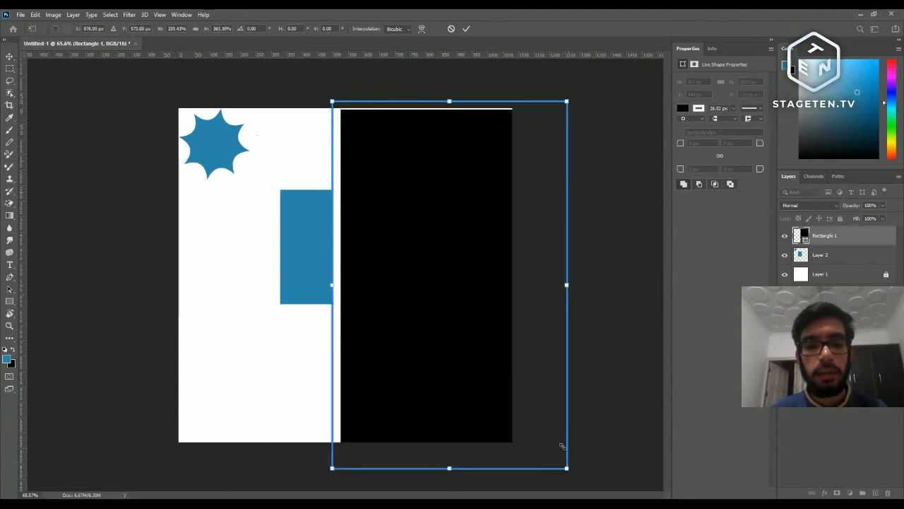
pyautogui.click(467, 29)
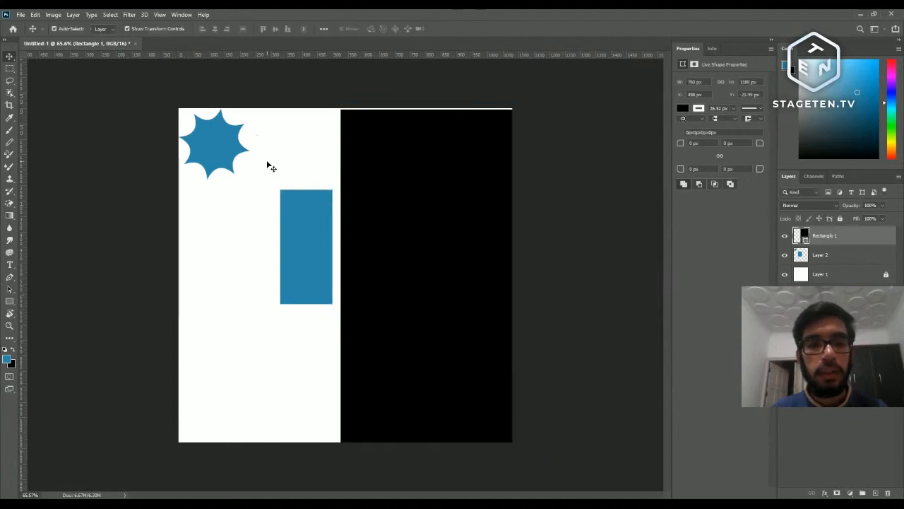
pyautogui.click(339, 145)
pyautogui.scroll(6, 336, 131)
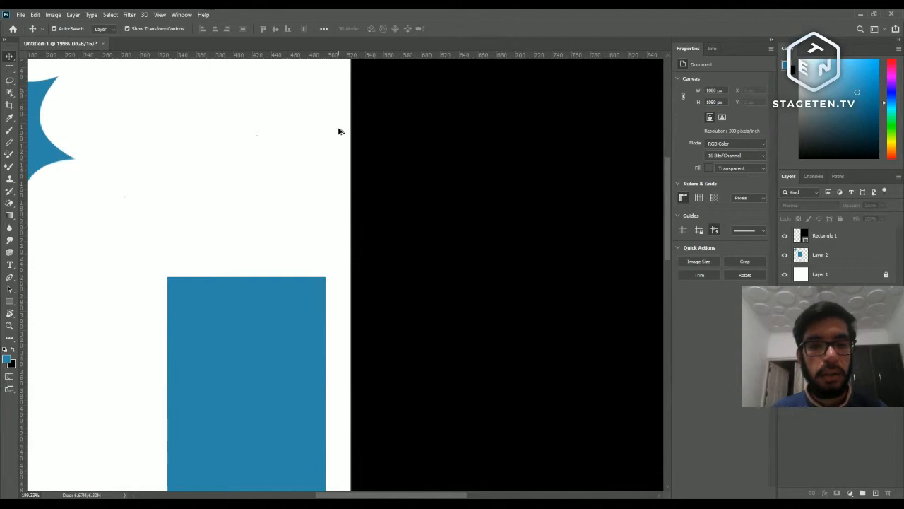
pyautogui.scroll(-6, 339, 131)
# - Try to enlarge the blue pixel layer with its star and rectangle well beyond the canvas, and undo the scaling
pyautogui.click(302, 256)
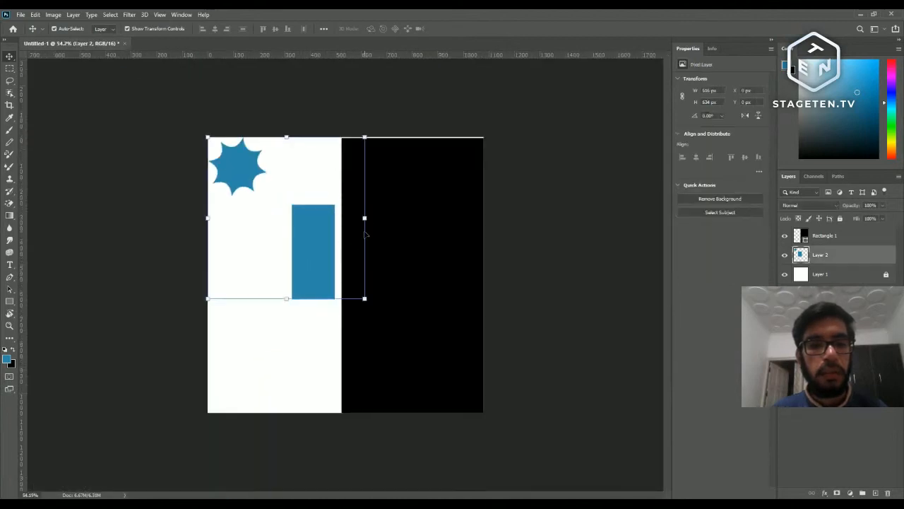
pyautogui.moveTo(364, 218); pyautogui.dragTo(513, 206)
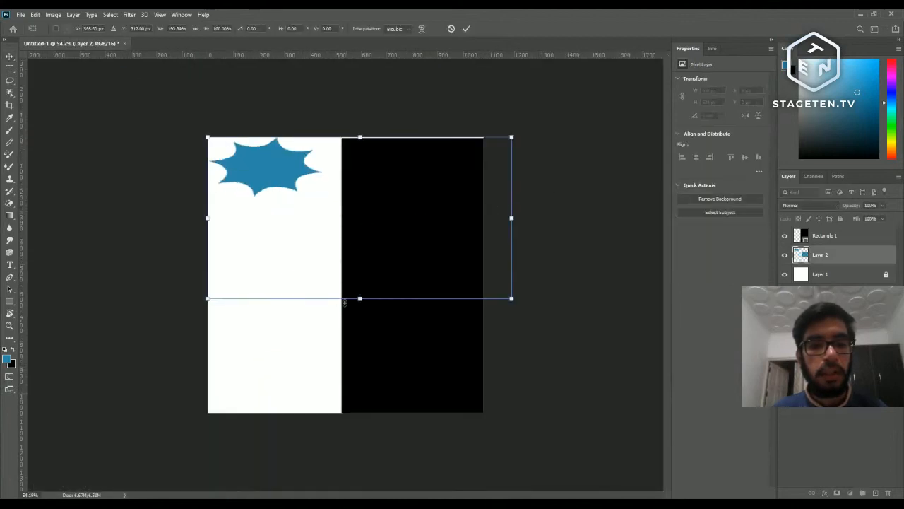
pyautogui.moveTo(358, 299); pyautogui.dragTo(360, 429)
pyautogui.moveTo(207, 135); pyautogui.dragTo(105, 85)
pyautogui.moveTo(333, 274); pyautogui.dragTo(393, 342)
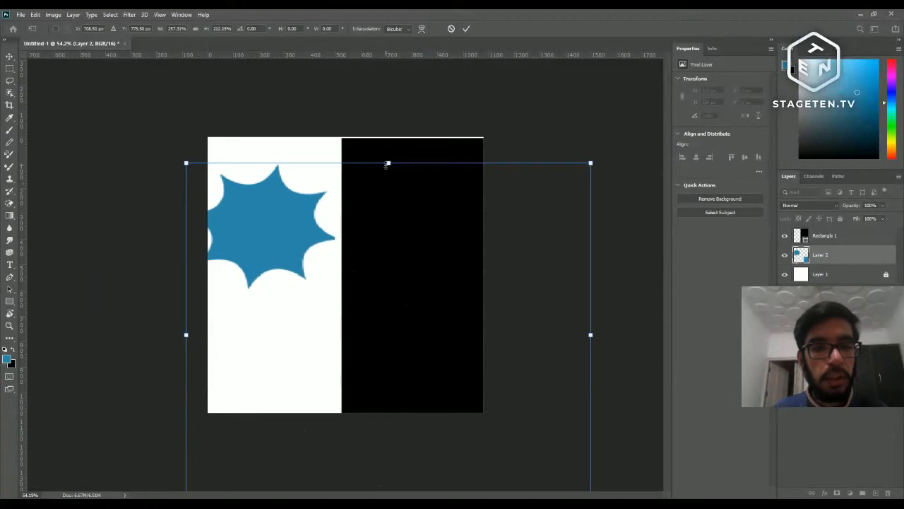
pyautogui.moveTo(388, 162); pyautogui.dragTo(390, 106)
pyautogui.moveTo(590, 305); pyautogui.dragTo(631, 306)
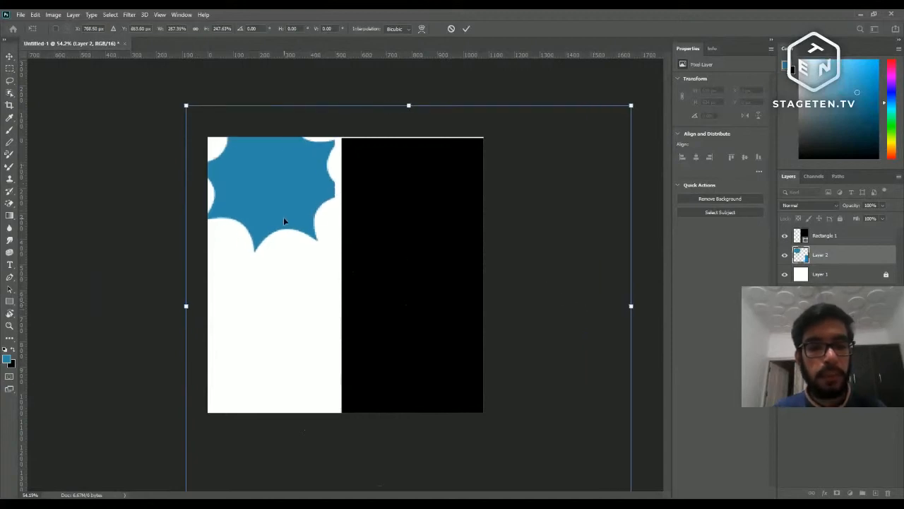
pyautogui.hotkey('ctrl', 'z')
pyautogui.click(466, 28)
pyautogui.click(174, 250)
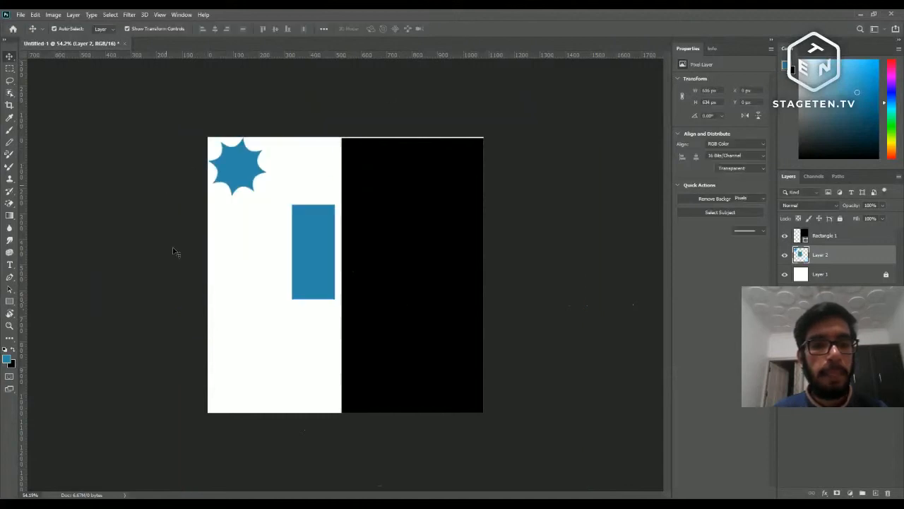
# - Delete the layer containing the blue star and rectangle
pyautogui.click(297, 259)
pyautogui.press('Delete')
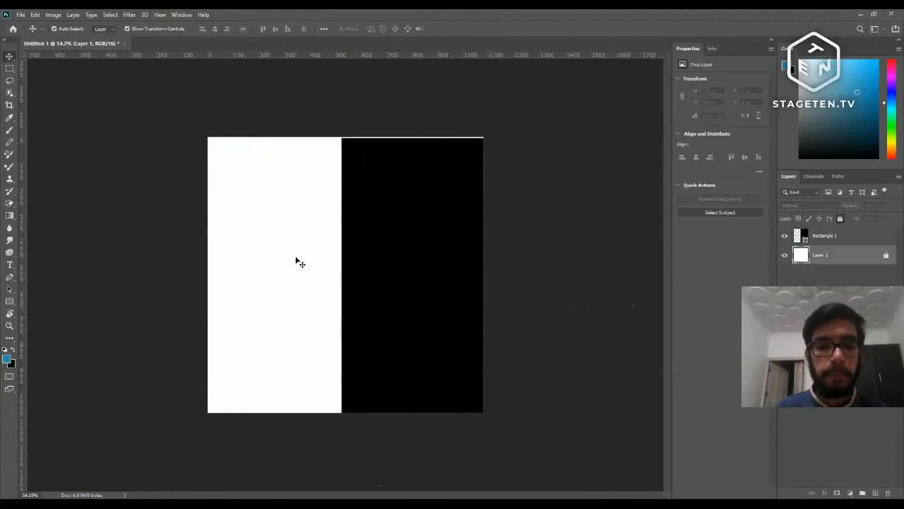
# - Delete the black rectangle on the canvas's right half and draw a new black shape rectangle about 380 × 536 px near the centre
pyautogui.click(358, 269)
pyautogui.press('Delete')
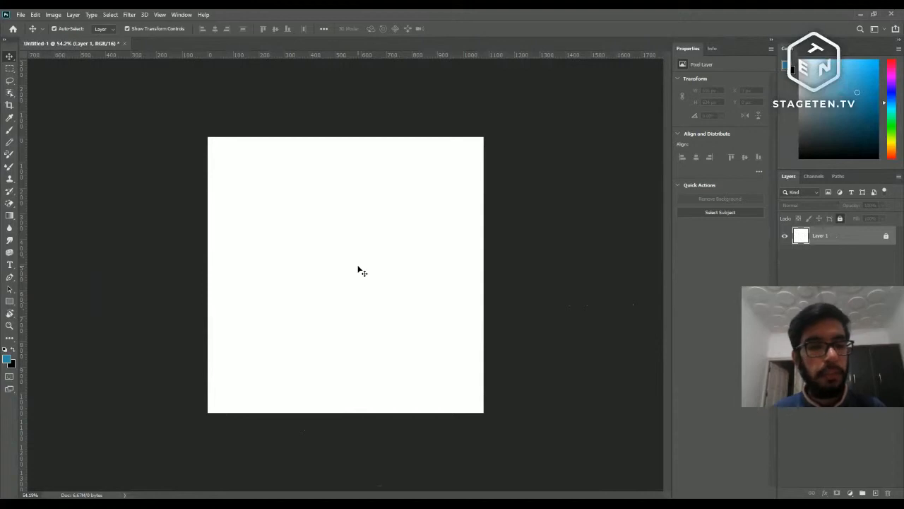
pyautogui.press('u')
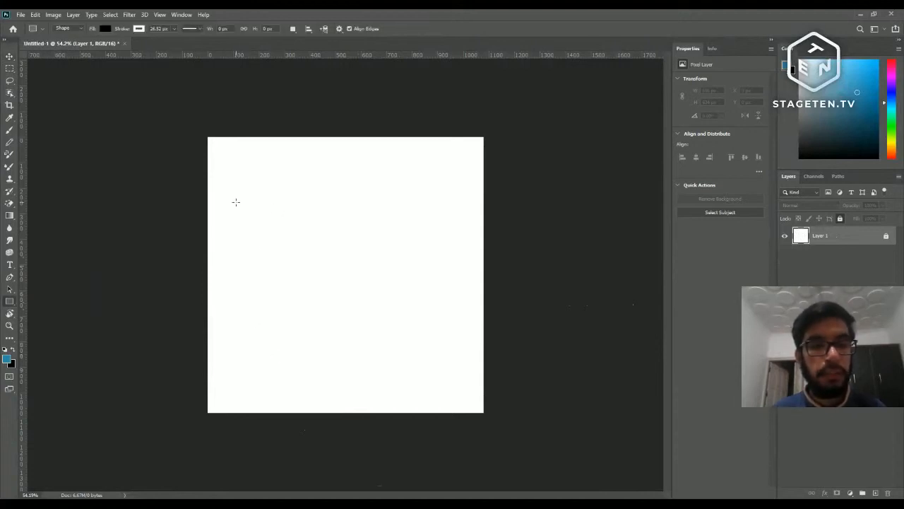
pyautogui.moveTo(284, 193); pyautogui.dragTo(379, 329)
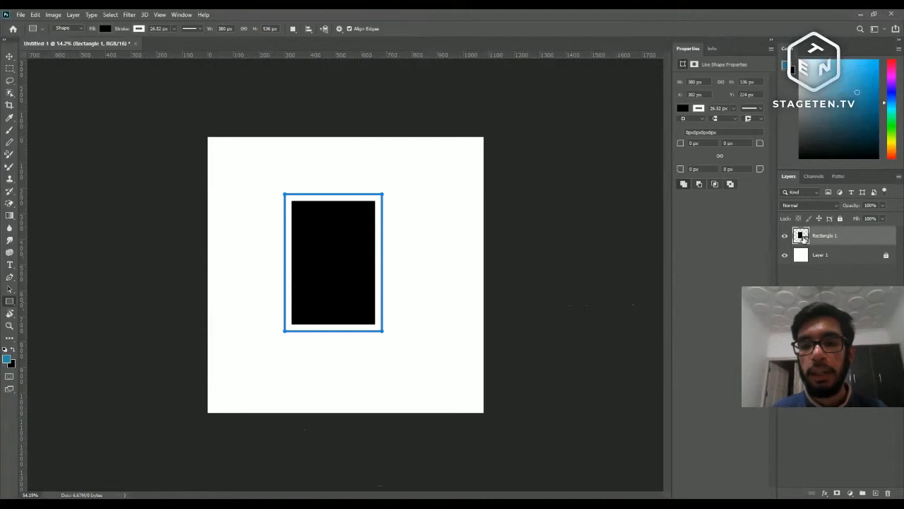
# - Change the rectangle's fill to dark brown #552929
pyautogui.doubleClick(800, 237)
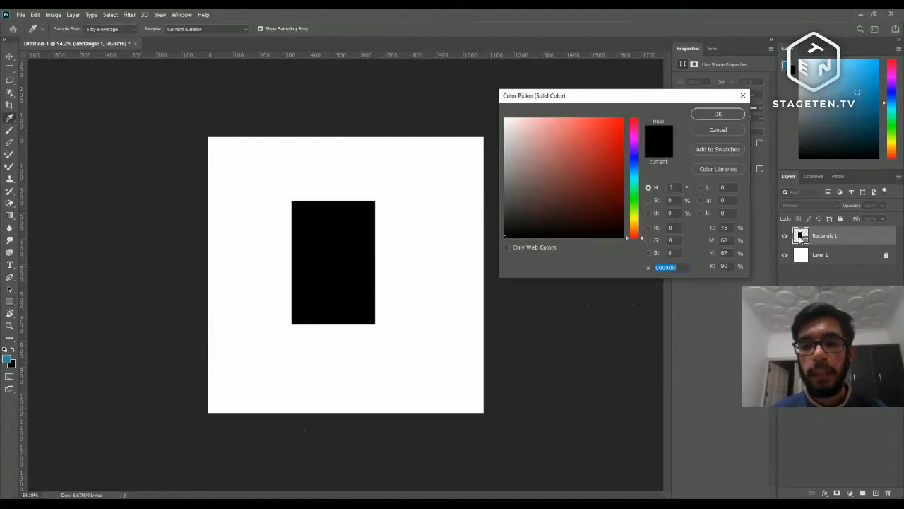
pyautogui.moveTo(562, 187)
pyautogui.mouseDown()
pyautogui.moveTo(584, 162)
pyautogui.moveTo(593, 190)
pyautogui.moveTo(605, 151)
pyautogui.moveTo(598, 210)
pyautogui.moveTo(565, 198)
pyautogui.mouseUp()
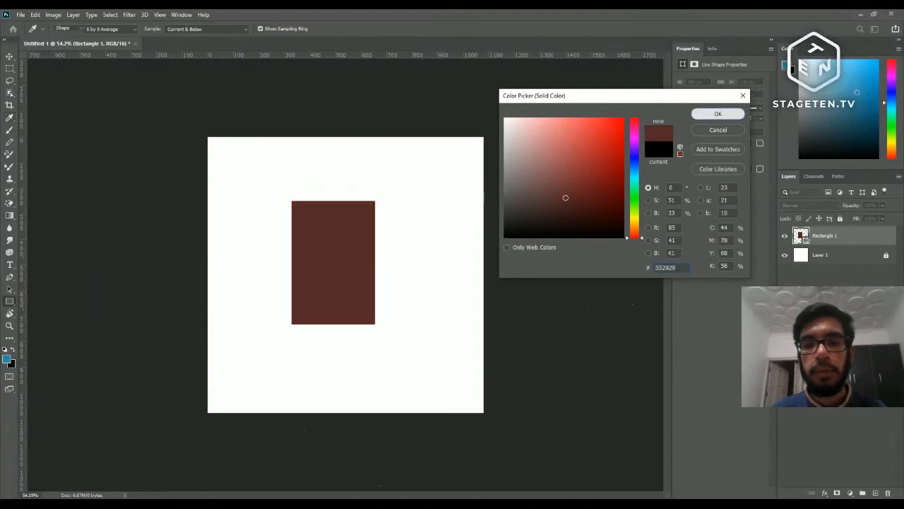
pyautogui.click(717, 114)
# - Change the brown rectangle's fill to red #d73535 through its shape properties
pyautogui.click(683, 109)
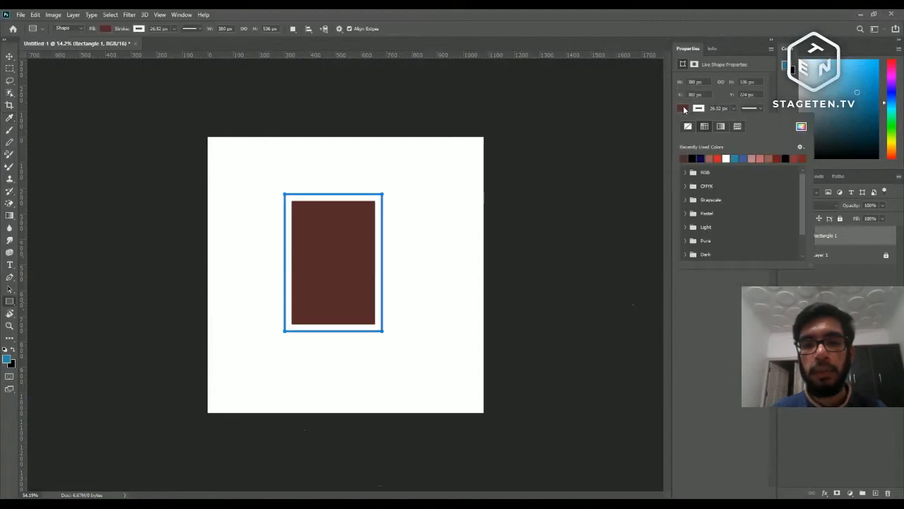
pyautogui.click(801, 127)
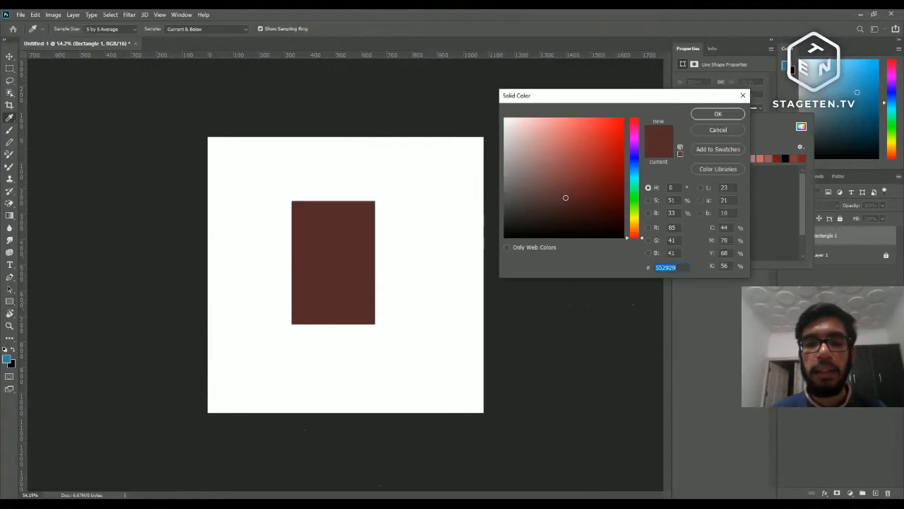
pyautogui.moveTo(565, 197); pyautogui.dragTo(595, 136)
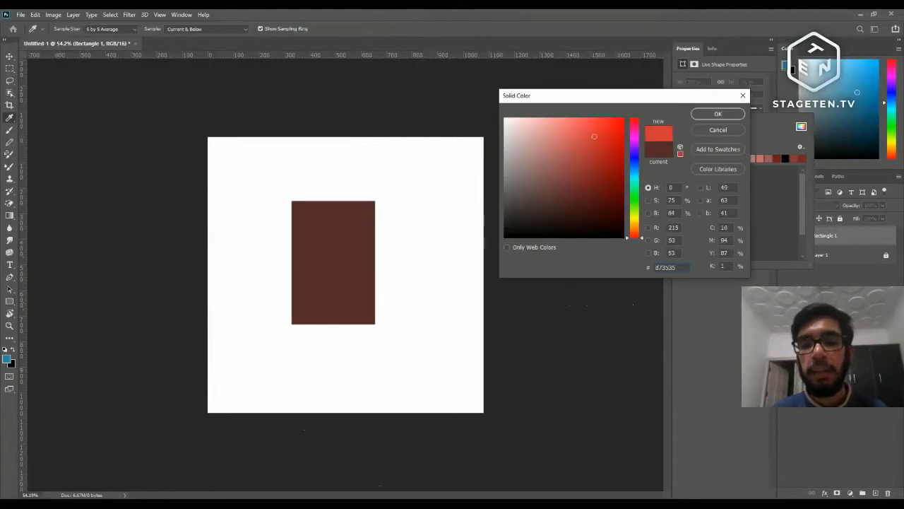
pyautogui.click(718, 113)
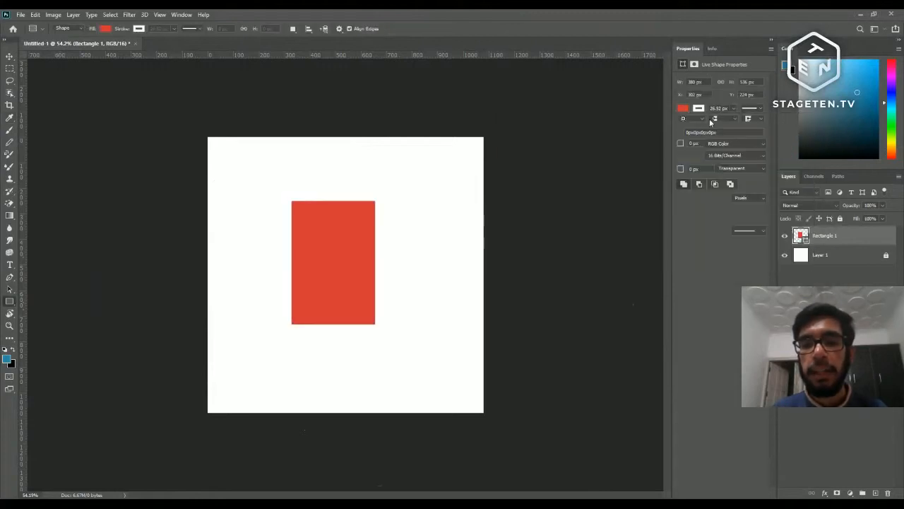
# - Remove the white stroke from the red rectangle
pyautogui.click(369, 235)
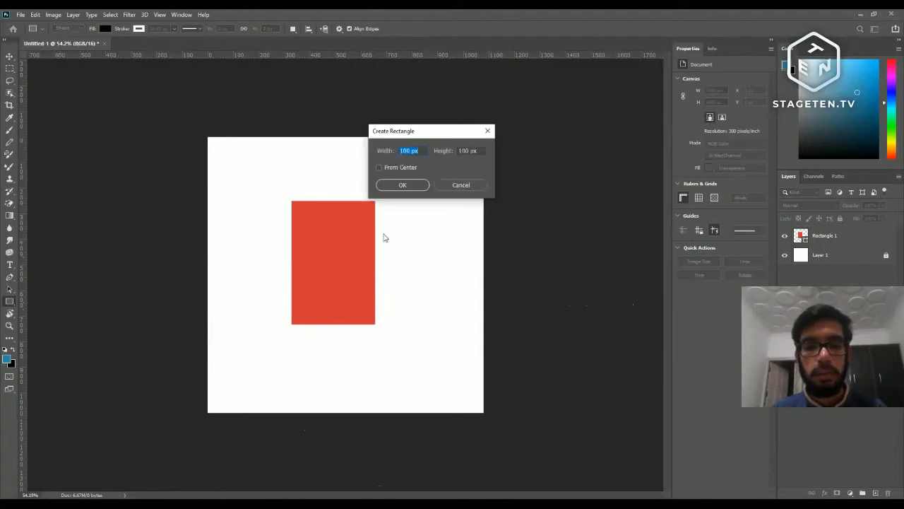
pyautogui.click(461, 185)
pyautogui.press('v')
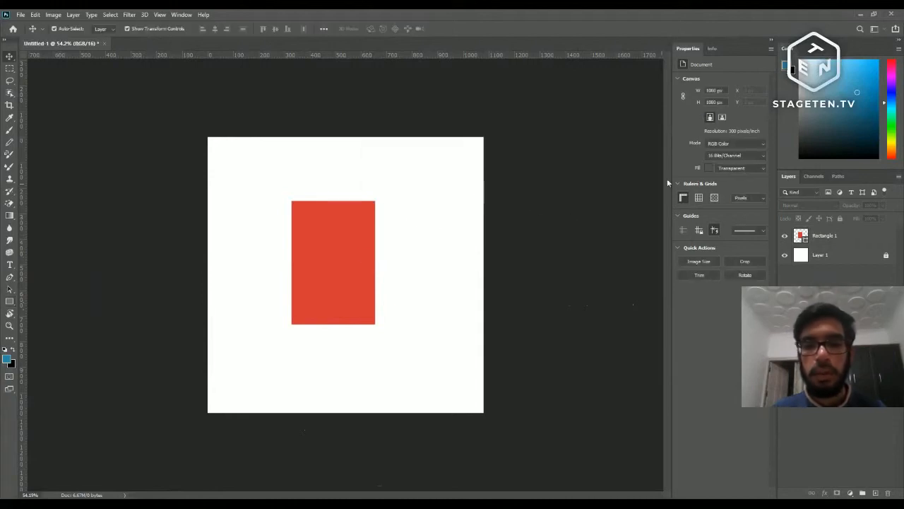
pyautogui.click(340, 263)
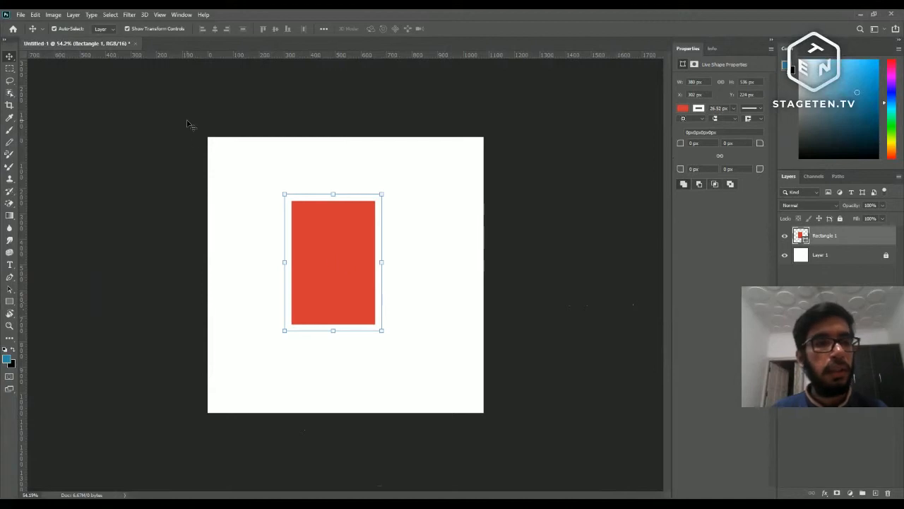
pyautogui.press('u')
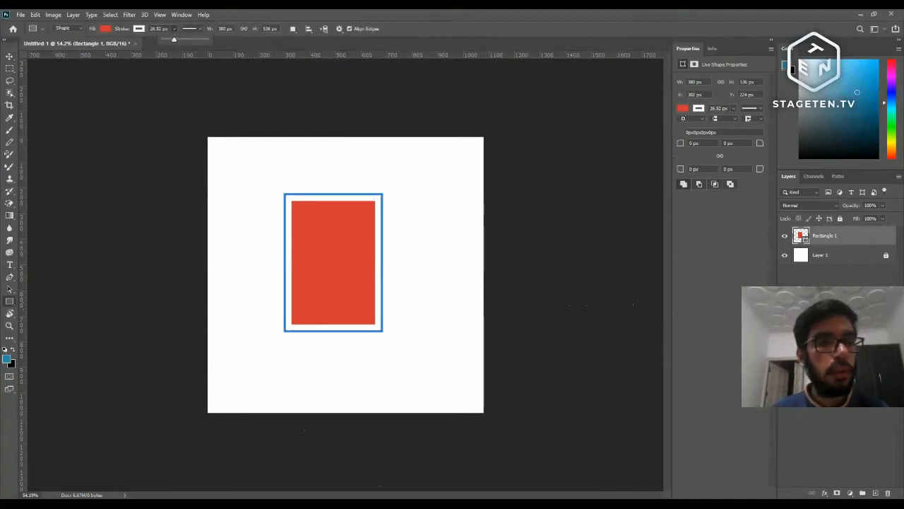
pyautogui.click(141, 29)
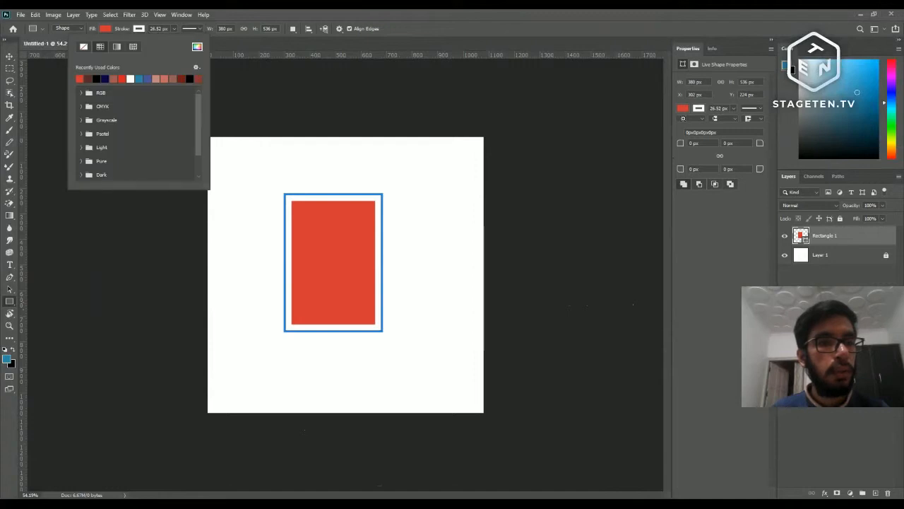
pyautogui.click(83, 46)
pyautogui.click(10, 56)
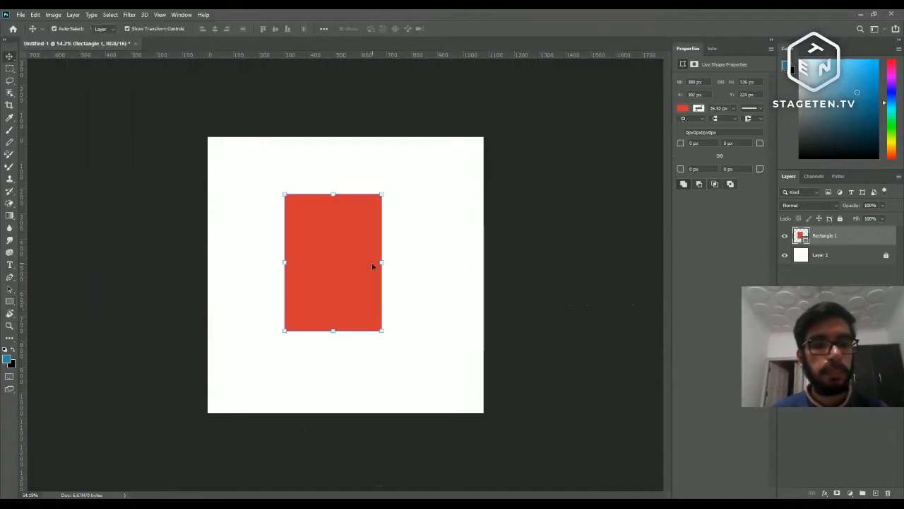
# - Draw a narrow black shape rectangle about 157 × 407 px to the right of the red rectangle
pyautogui.click(434, 253)
pyautogui.press('u')
pyautogui.moveTo(408, 203); pyautogui.dragTo(448, 306)
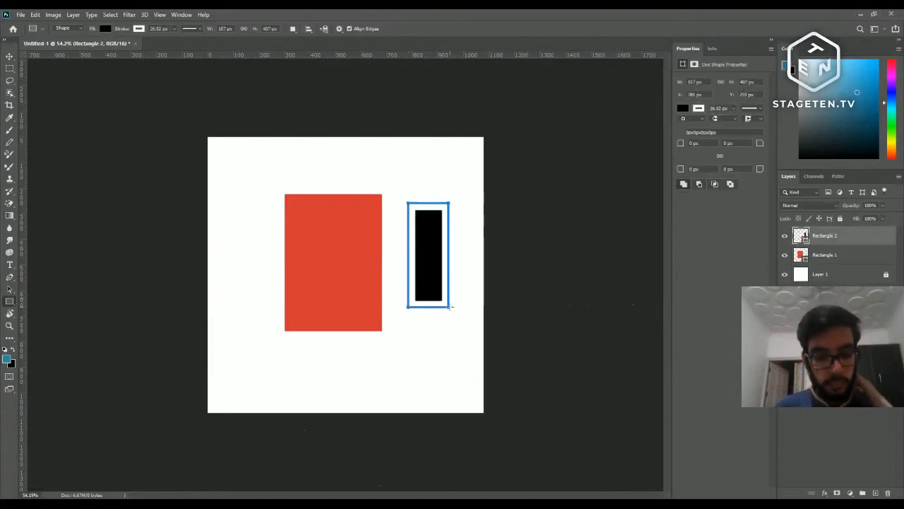
# - Delete both the narrow black rectangle and the red rectangle, leaving only the white background layer
pyautogui.press('v')
pyautogui.press('Delete')
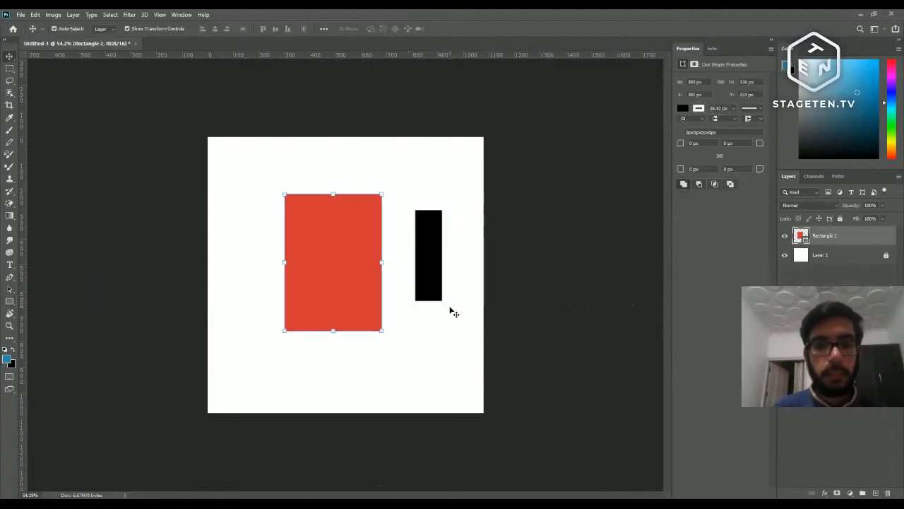
pyautogui.press('Delete')
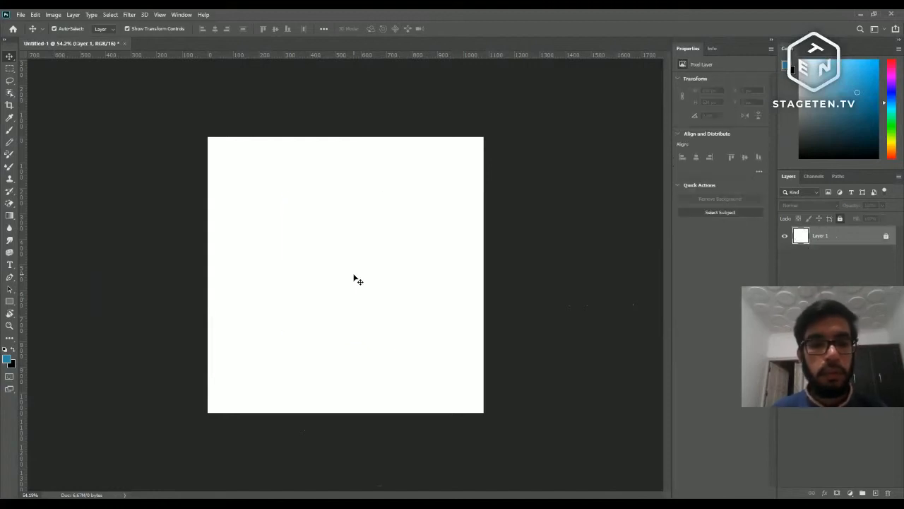
# - Draw a wide black shape rectangle about 895 × 361 px across the middle of the canvas with the Rectangle tool
pyautogui.click(10, 301)
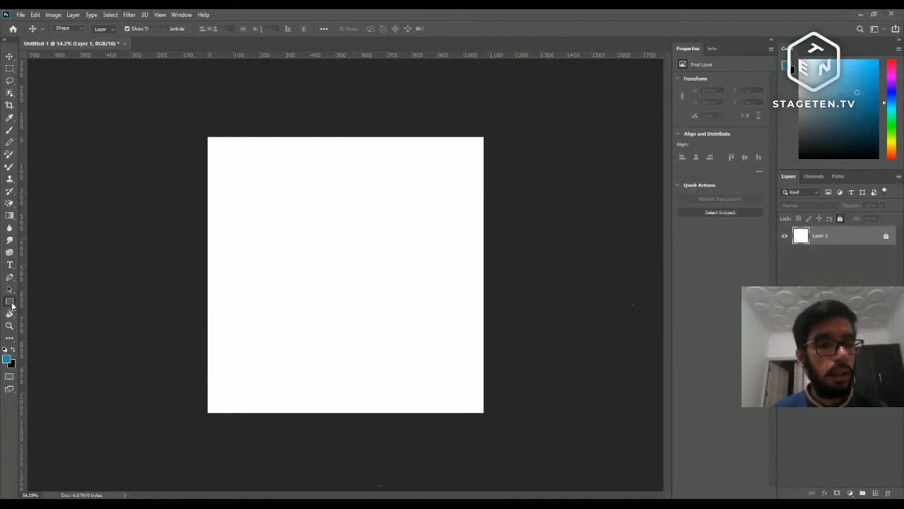
pyautogui.click(42, 299)
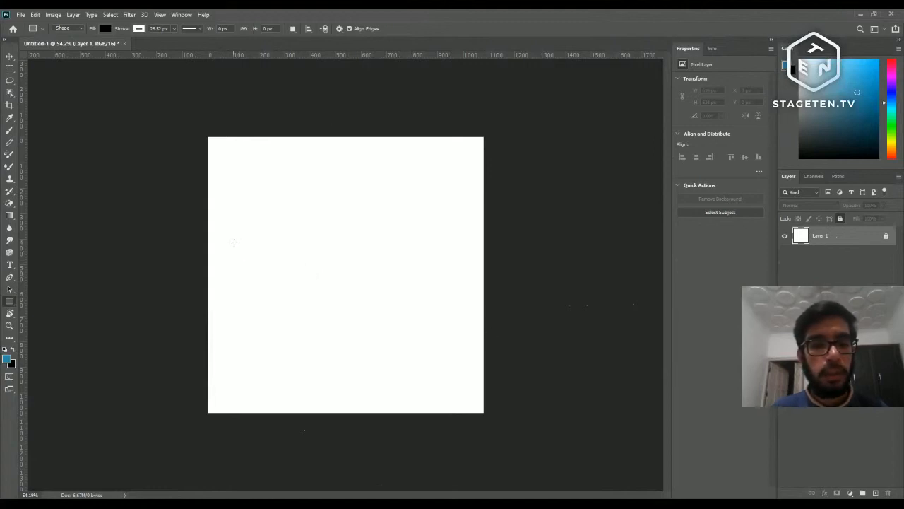
pyautogui.moveTo(230, 240); pyautogui.dragTo(460, 332)
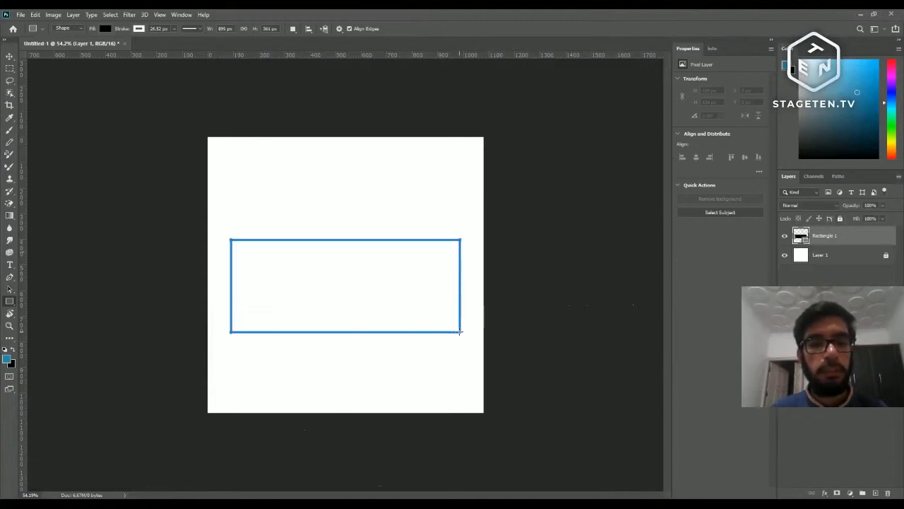
pyautogui.click(9, 56)
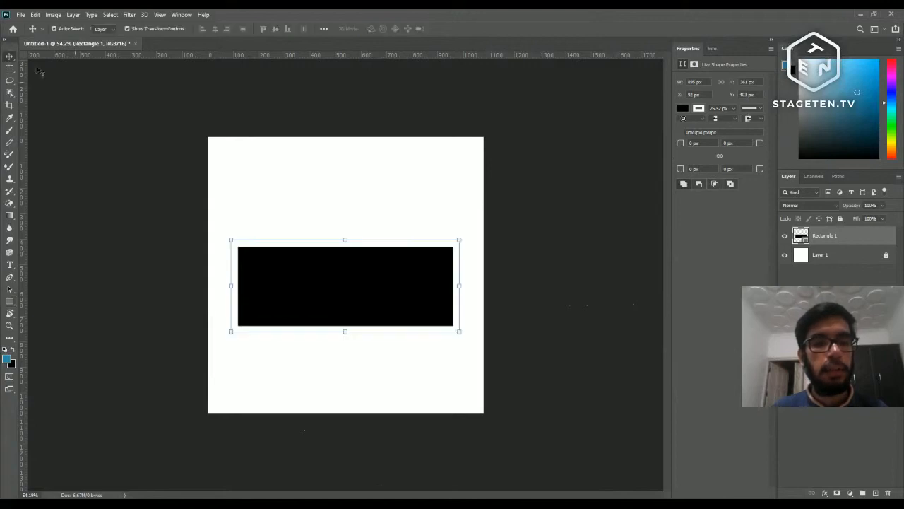
# - Remove the stroke from the wide black rectangle and deselect it
pyautogui.click(701, 109)
pyautogui.click(687, 126)
pyautogui.click(431, 208)
pyautogui.click(395, 301)
pyautogui.click(477, 283)
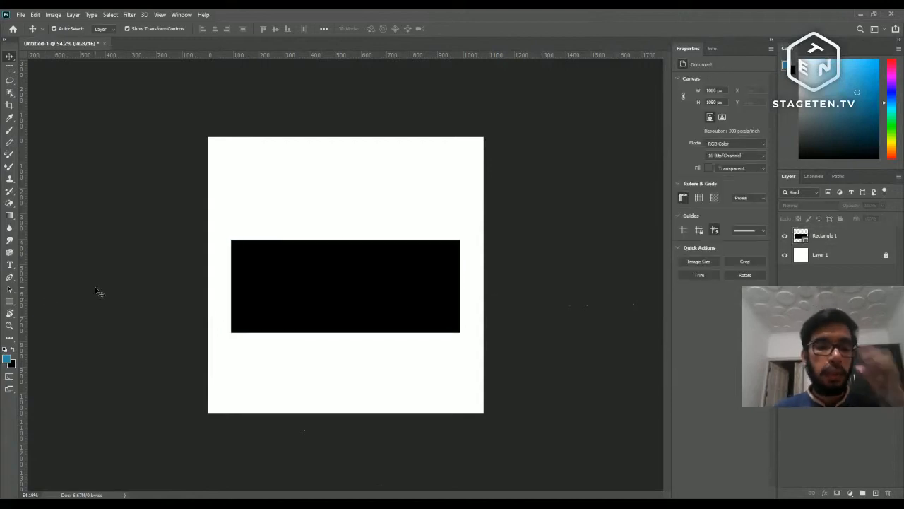
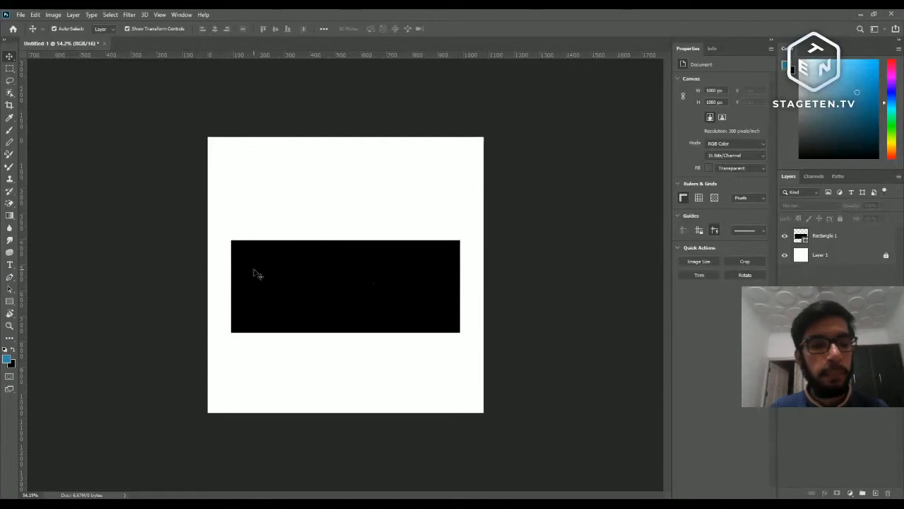
# - Add an empty layer, undo it, and choose the Ellipse tool
pyautogui.click(875, 492)
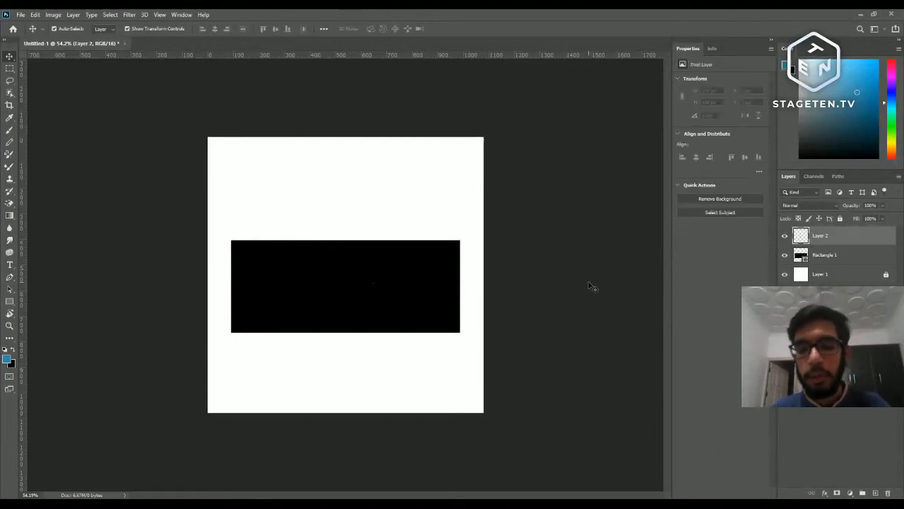
pyautogui.hotkey('ctrl', 'z')
pyautogui.click(11, 310)
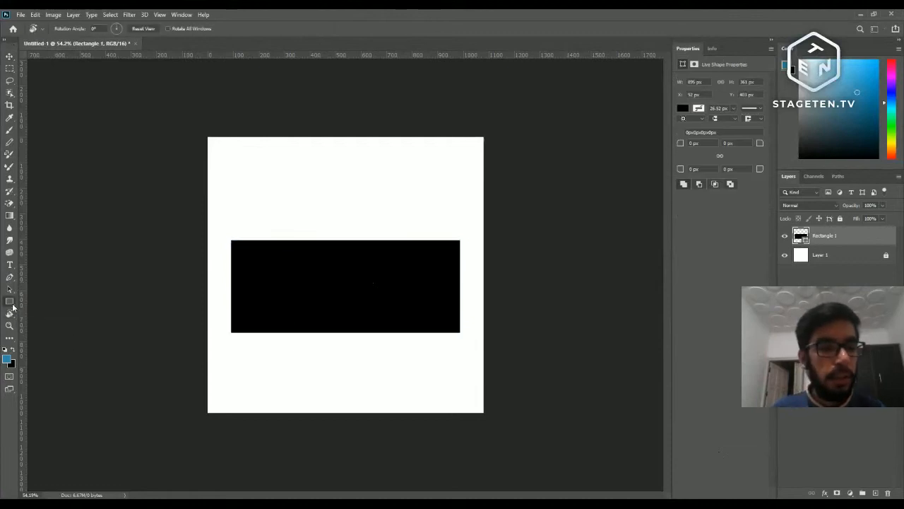
pyautogui.click(10, 302)
pyautogui.click(49, 322)
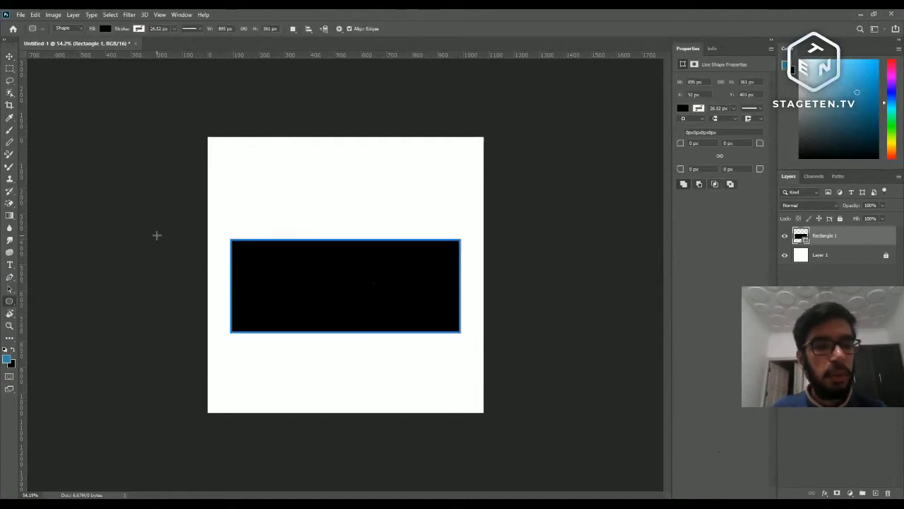
# - Try a white fill on the wide rectangle, restore its black fill, and deselect it
pyautogui.click(107, 29)
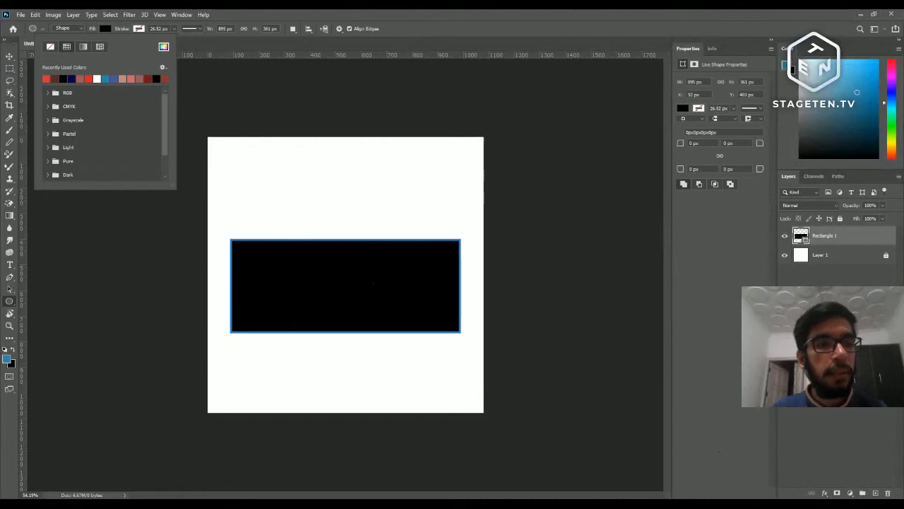
pyautogui.click(96, 78)
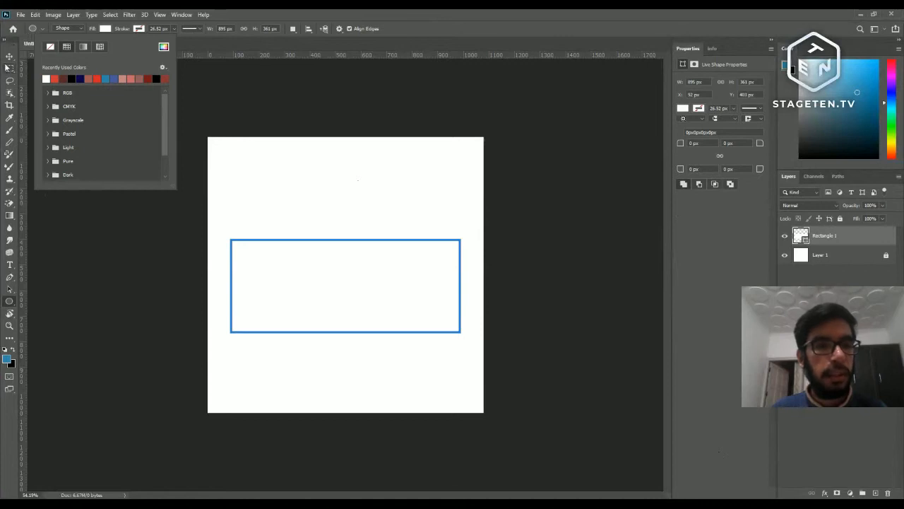
pyautogui.click(7, 58)
pyautogui.hotkey('ctrl', 'BackSpace')
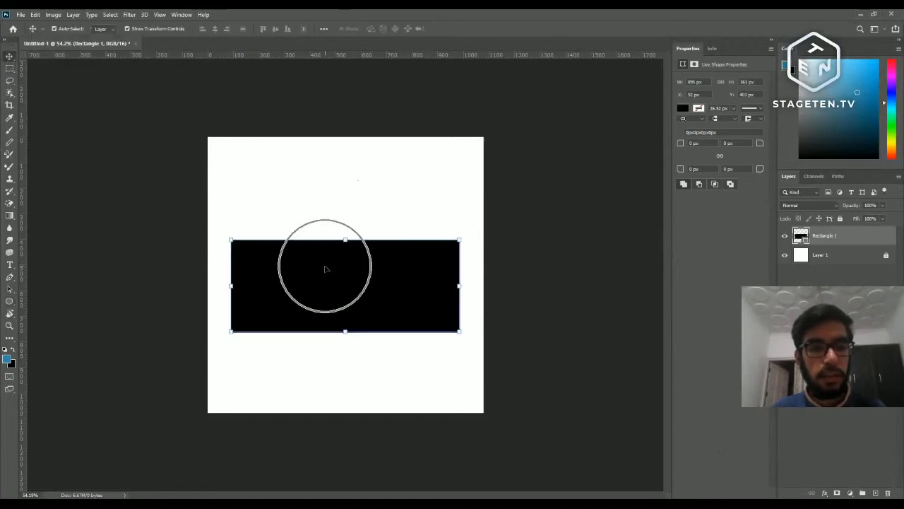
pyautogui.click(122, 273)
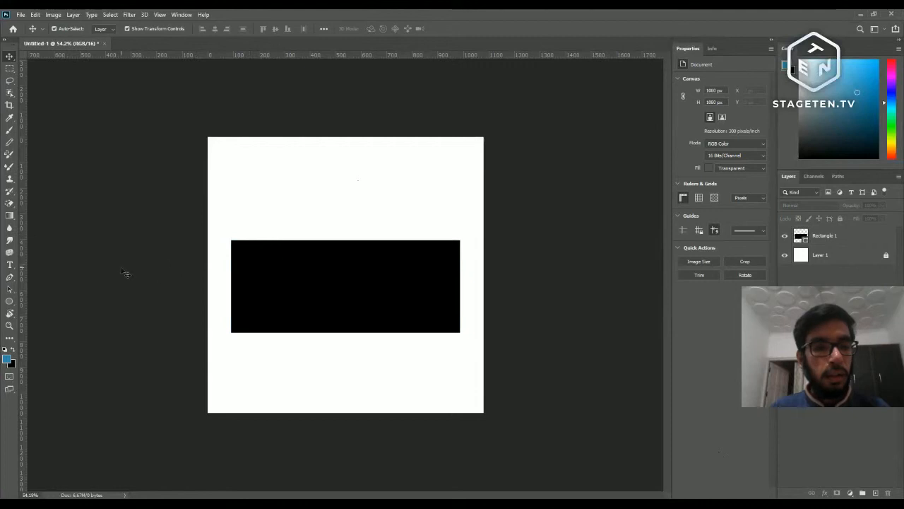
# - Draw a circle about 188 × 188 px in the white area above the wide black rectangle
pyautogui.press('u')
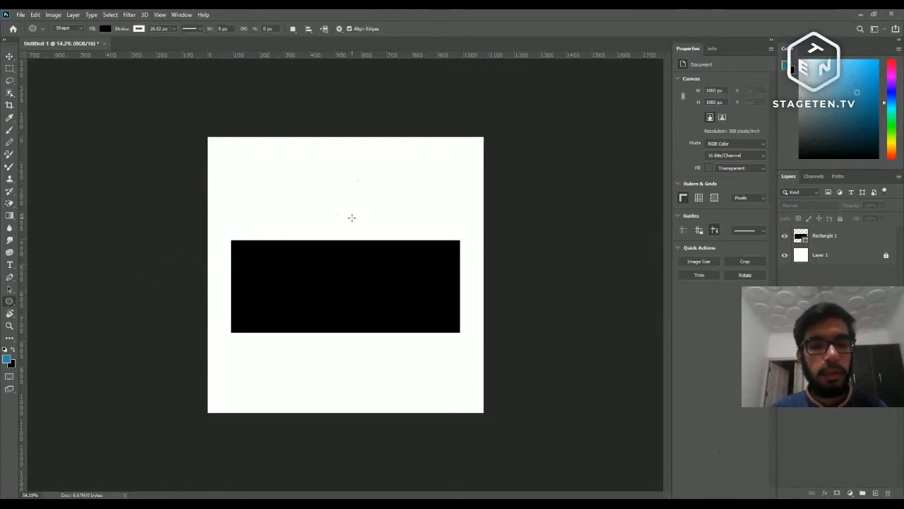
pyautogui.moveTo(319, 180); pyautogui.dragTo(360, 205)
pyautogui.press('v')
pyautogui.moveTo(318, 179); pyautogui.dragTo(329, 192)
# - Give the circle a white fill and no stroke
pyautogui.click(684, 125)
pyautogui.click(684, 173)
pyautogui.click(699, 124)
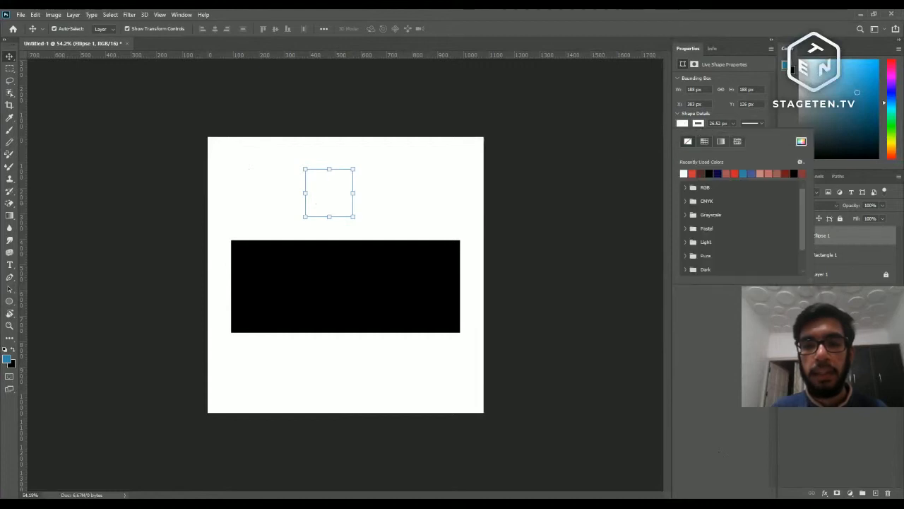
pyautogui.click(394, 196)
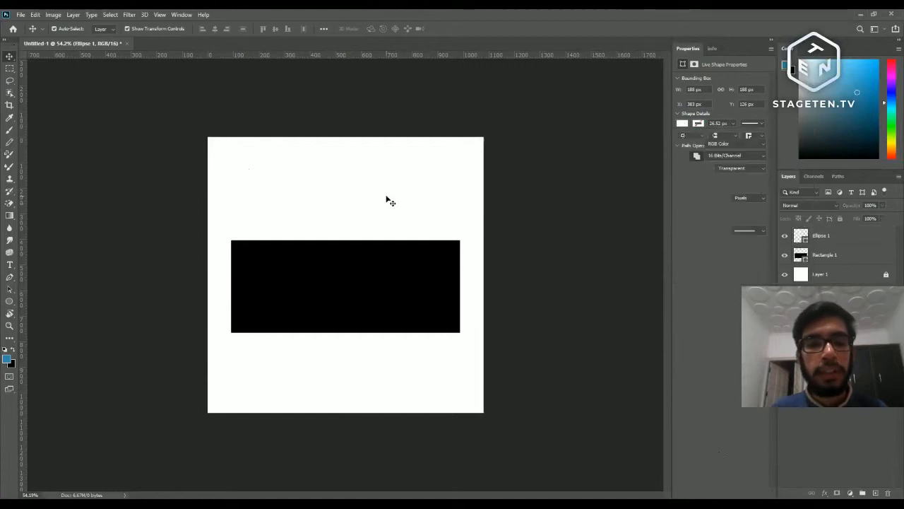
# - Stretch the white circle into an ellipse about 437 × 302 px overlapping the middle of the black rectangle's upper edge
pyautogui.click(336, 198)
pyautogui.moveTo(332, 192); pyautogui.dragTo(256, 191)
pyautogui.moveTo(322, 223); pyautogui.dragTo(351, 227)
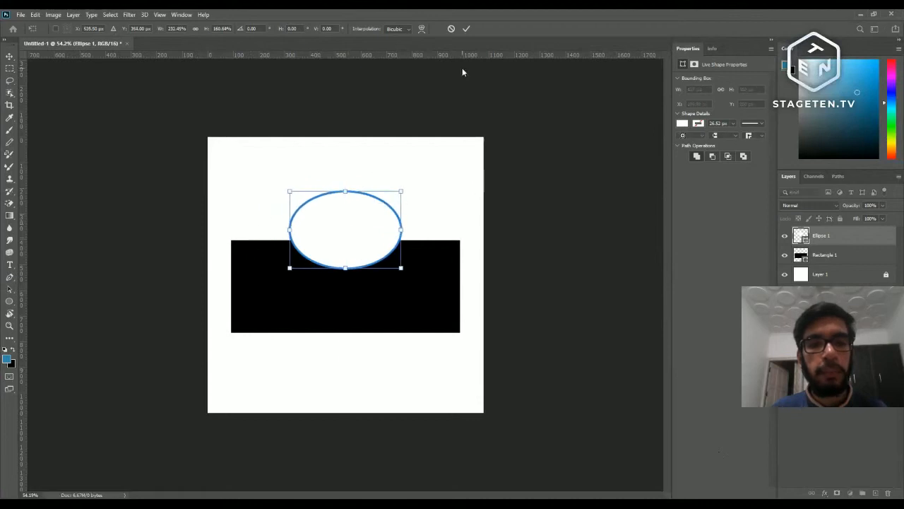
pyautogui.click(466, 28)
pyautogui.click(495, 178)
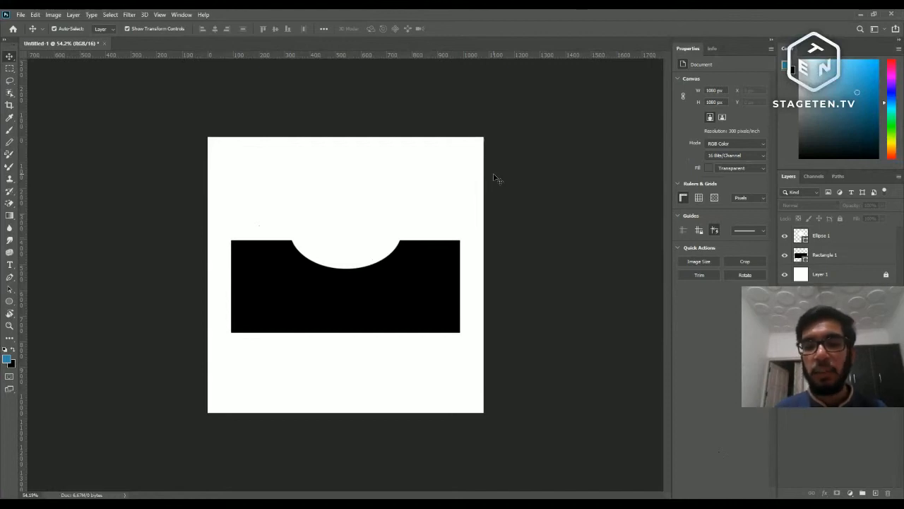
# - Move the white ellipse off the black rectangle with the white background layer hidden, and delete the ellipse
pyautogui.click(784, 275)
pyautogui.moveTo(337, 240); pyautogui.dragTo(341, 188)
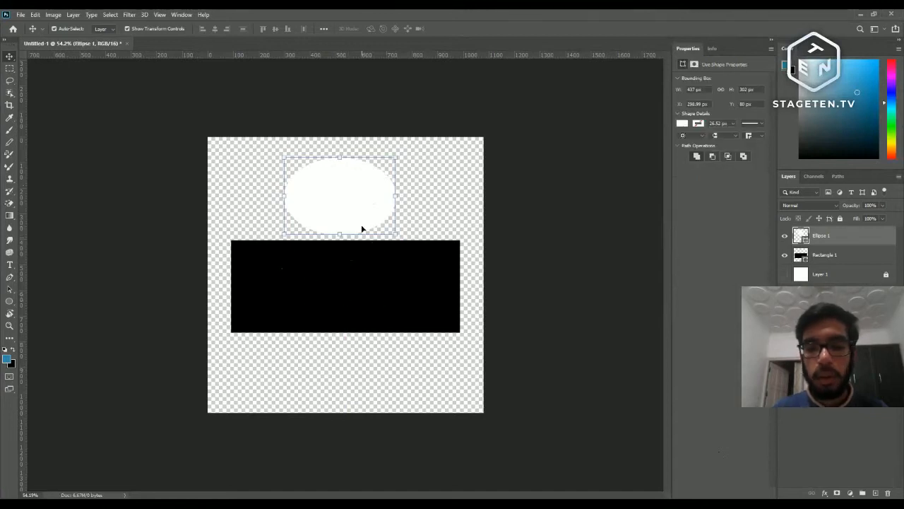
pyautogui.press('Delete')
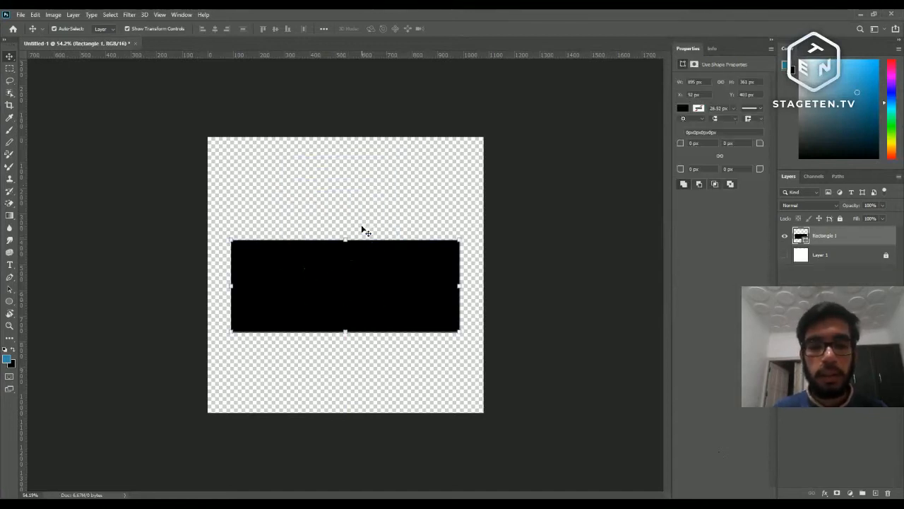
pyautogui.click(784, 254)
# - Choose the Ellipse tool with the black rectangle selected and set its path operation to Subtract Front Shape
pyautogui.click(9, 302)
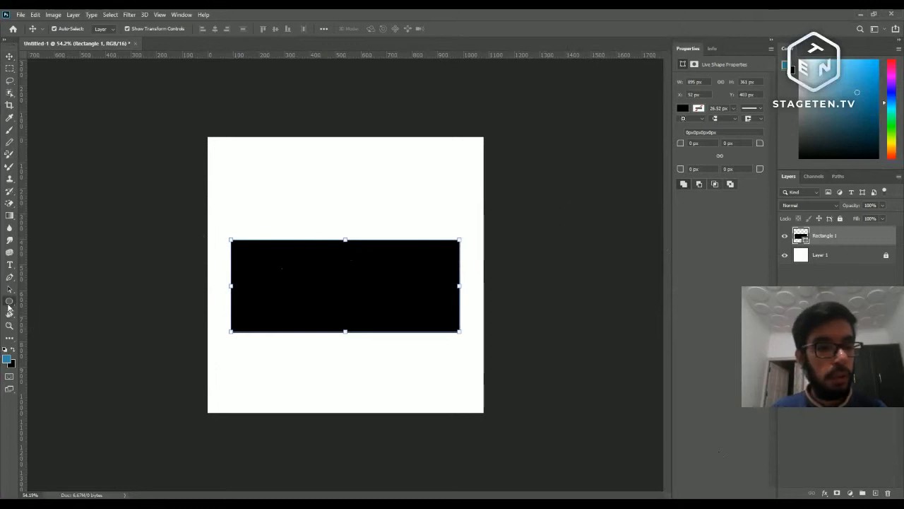
pyautogui.click(40, 322)
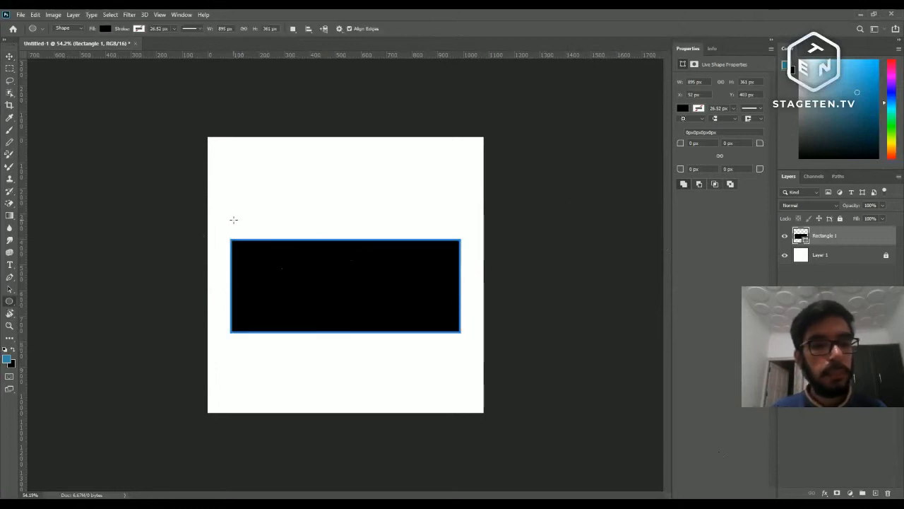
pyautogui.click(9, 56)
pyautogui.press('u')
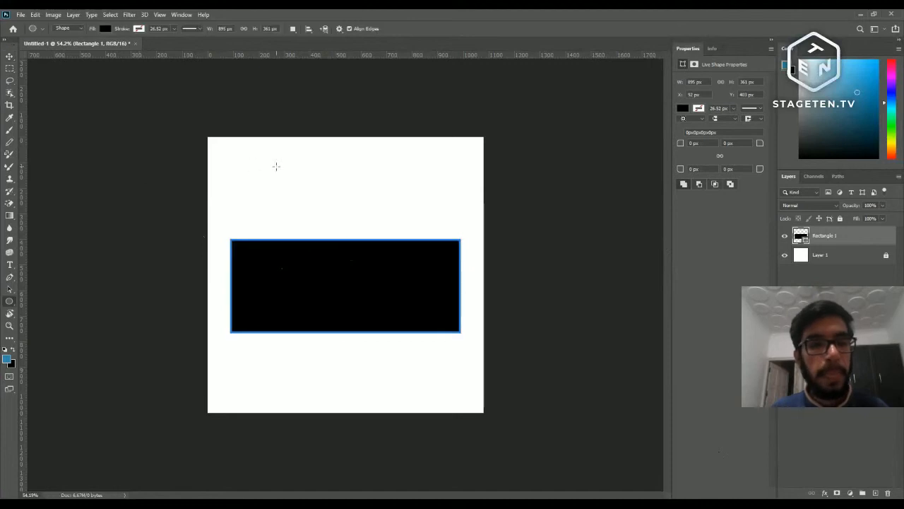
pyautogui.click(294, 29)
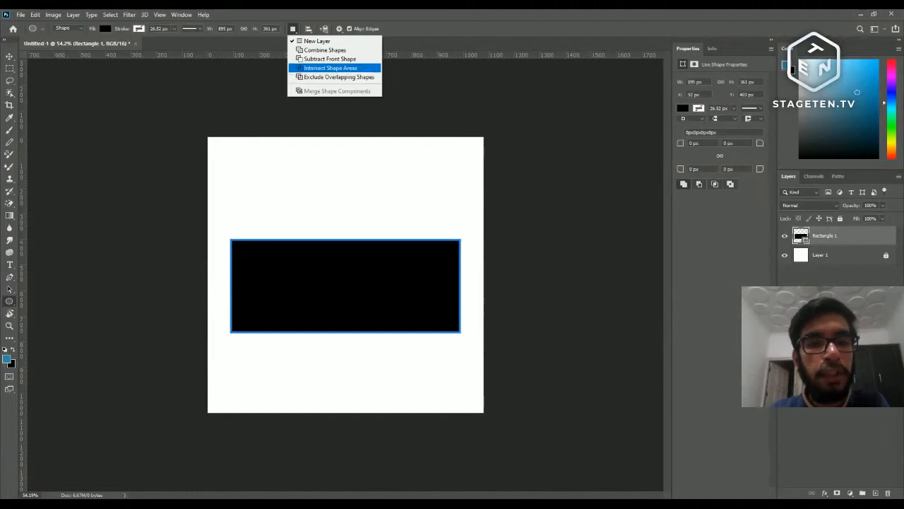
pyautogui.click(295, 31)
pyautogui.click(293, 31)
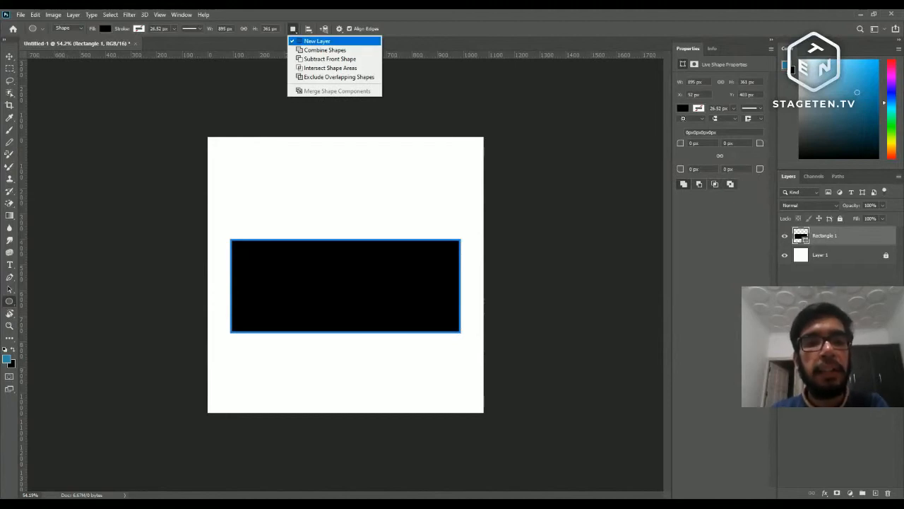
pyautogui.click(310, 43)
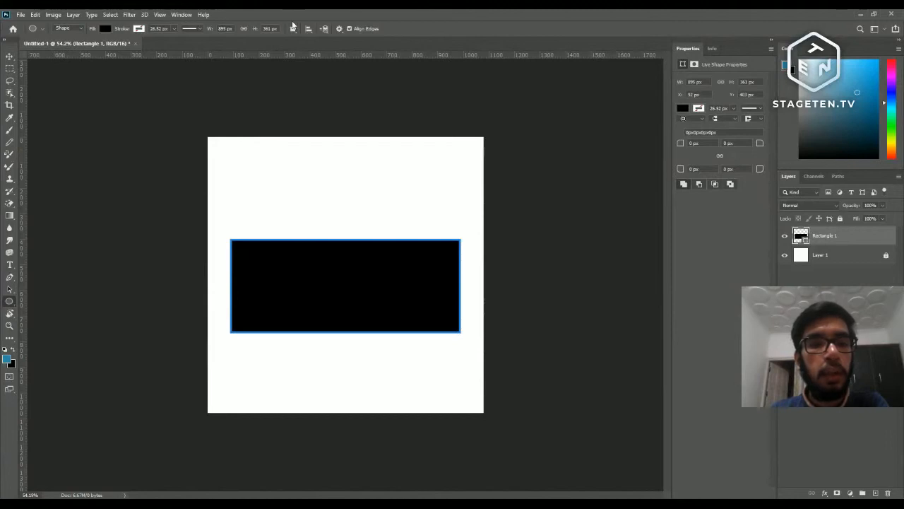
pyautogui.click(293, 30)
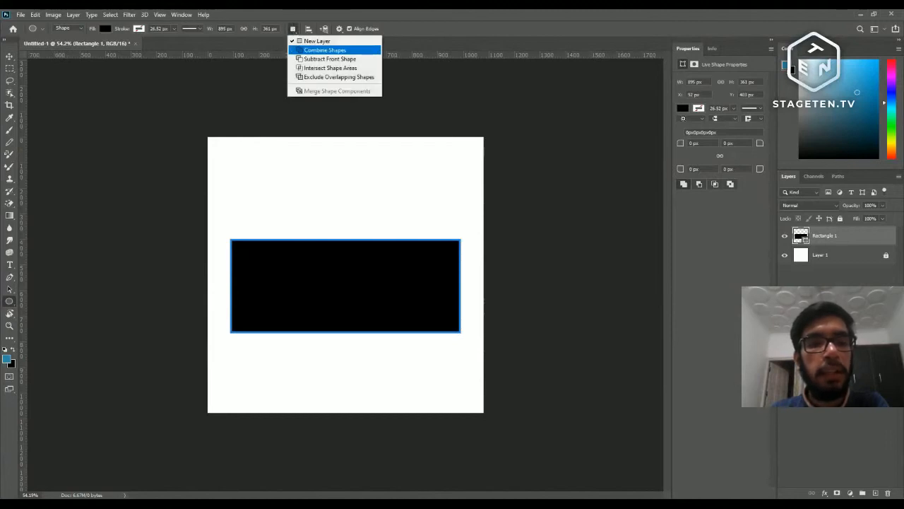
pyautogui.click(322, 59)
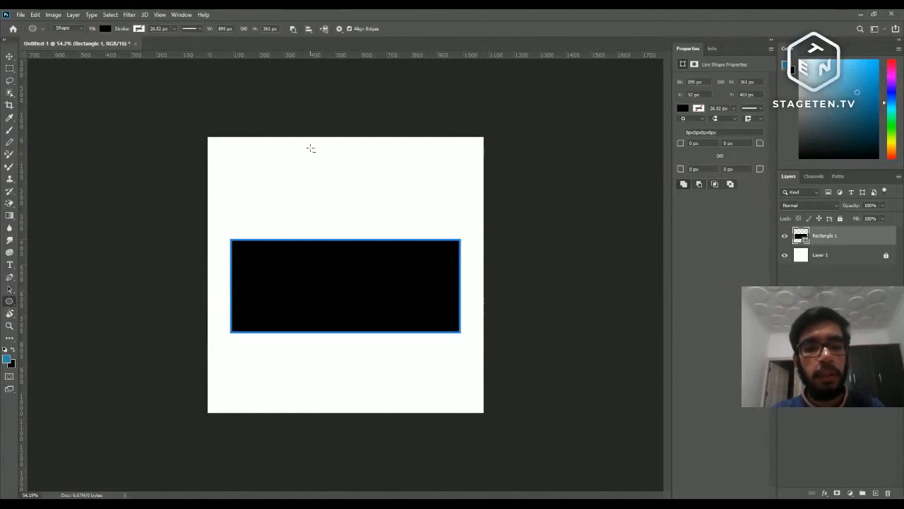
# - Try subtracting a circle about 254 × 254 px at the rectangle's upper edge, and undo the subtraction
pyautogui.click(315, 208)
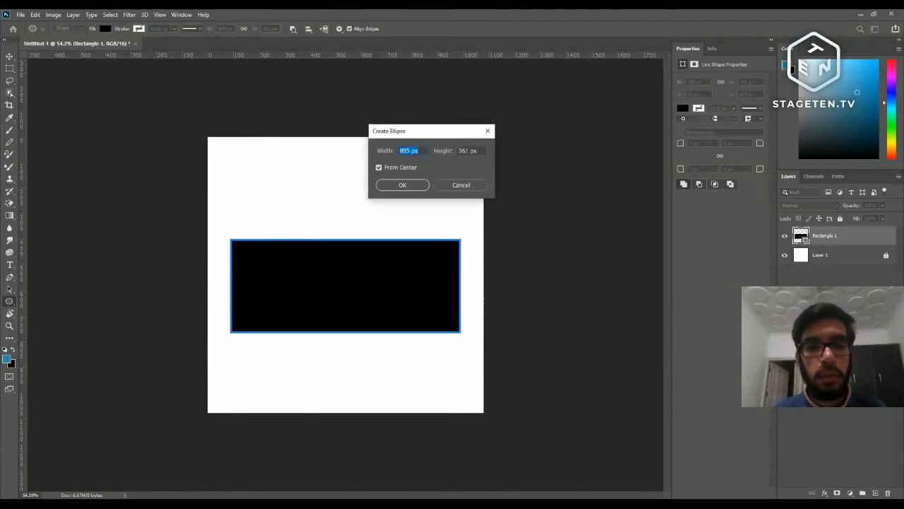
pyautogui.click(470, 187)
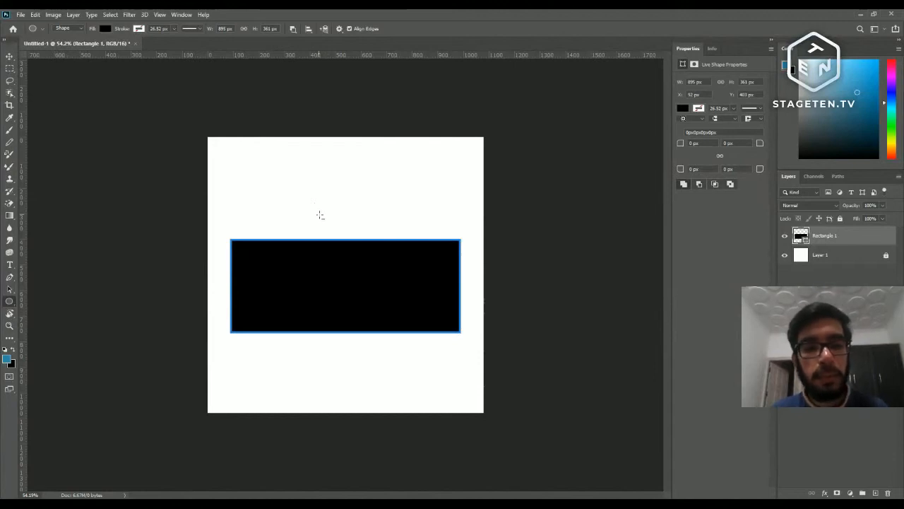
pyautogui.moveTo(303, 208); pyautogui.dragTo(373, 241)
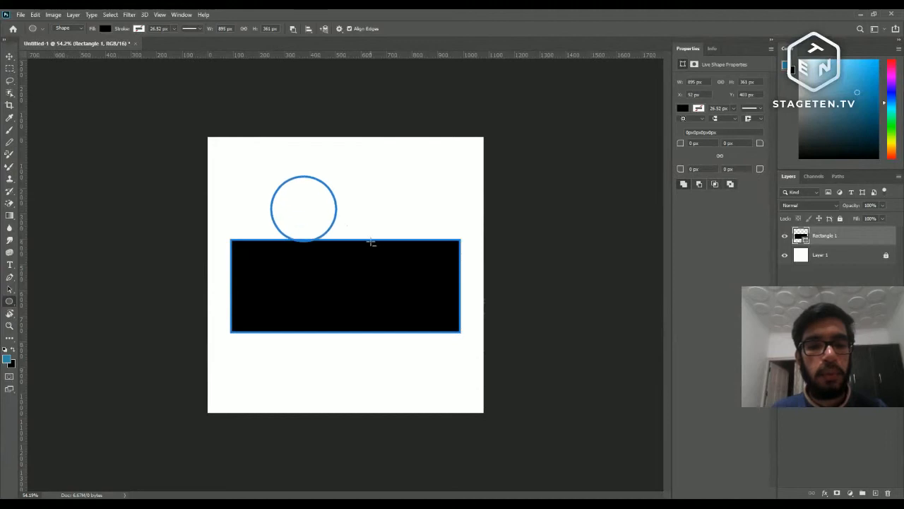
pyautogui.click(324, 219)
pyautogui.write('v')
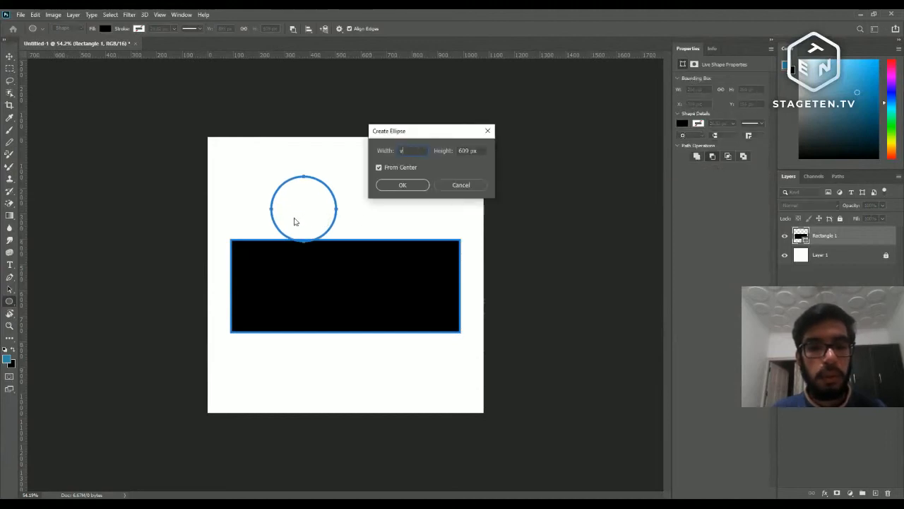
pyautogui.press('Return')
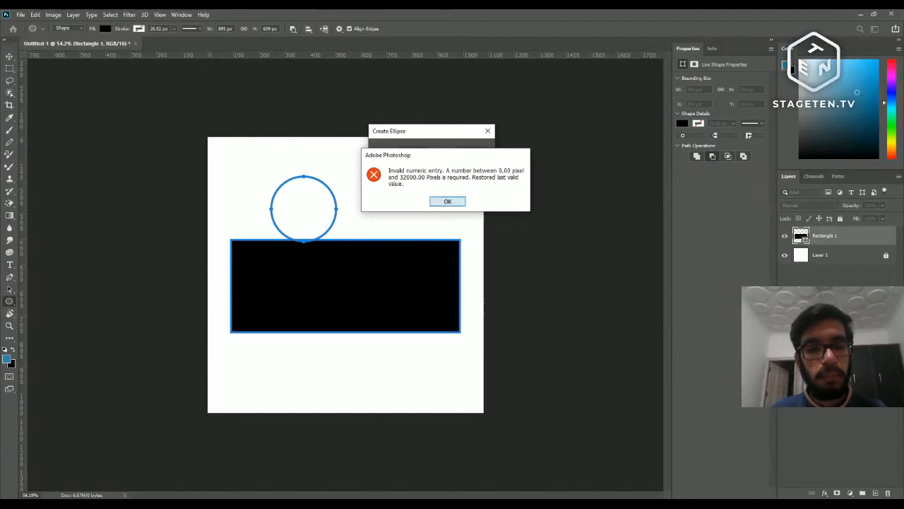
pyautogui.press('Escape')
pyautogui.press('Escape')
pyautogui.press('v')
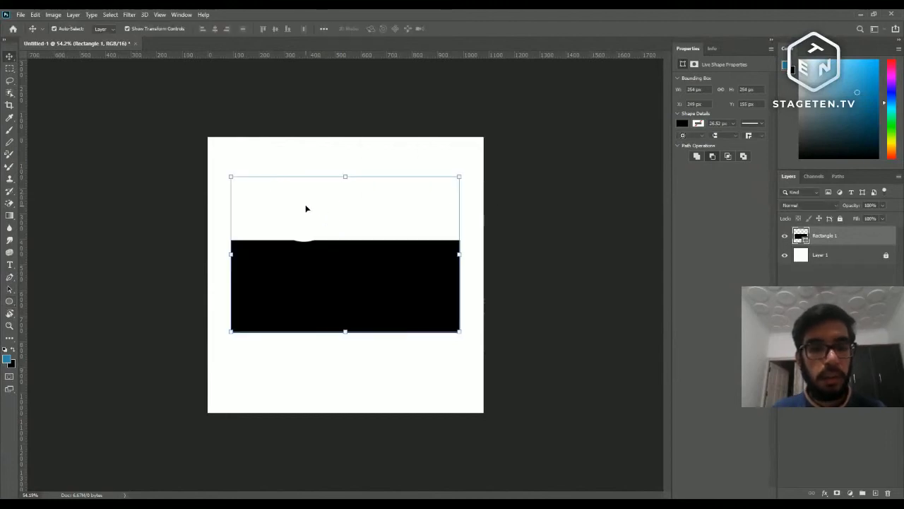
pyautogui.hotkey('ctrl', 'z')
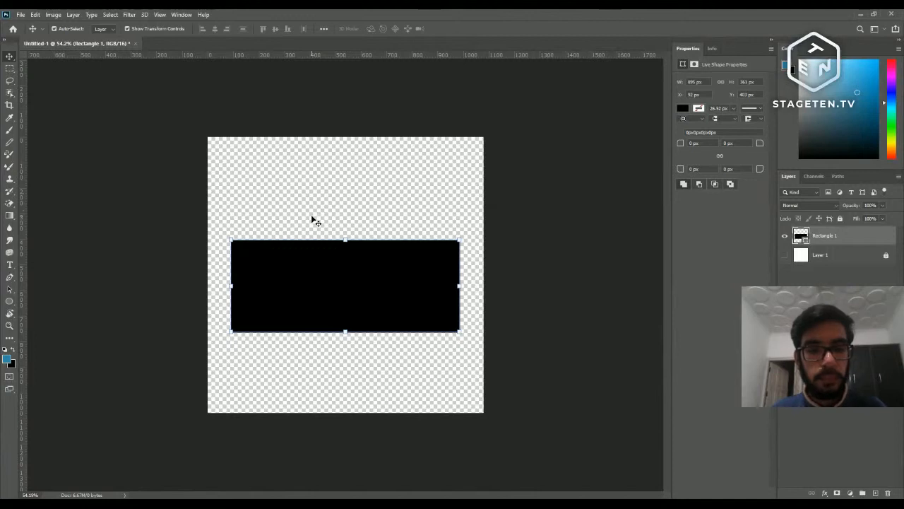
# - Show the white background layer and subtract a circle about 438 × 438 px from the rectangle's upper edge using Subtract Front Shape
pyautogui.press('u')
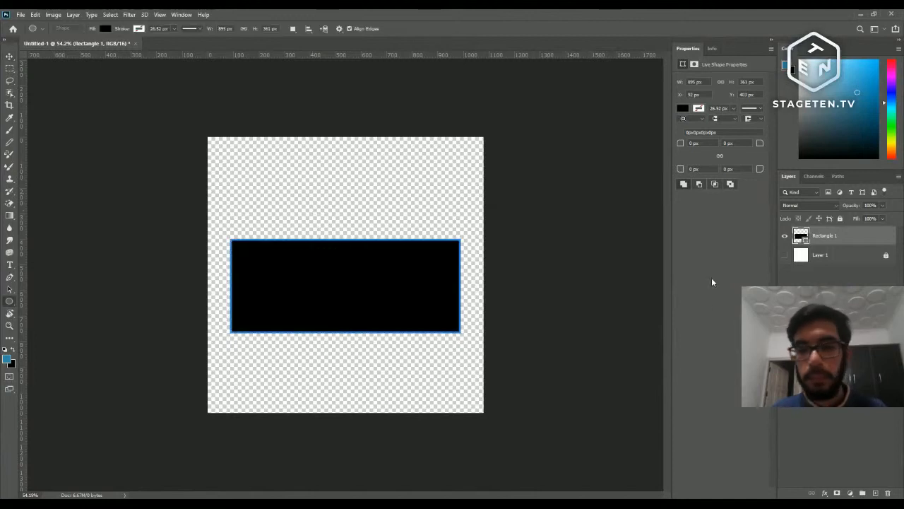
pyautogui.click(784, 255)
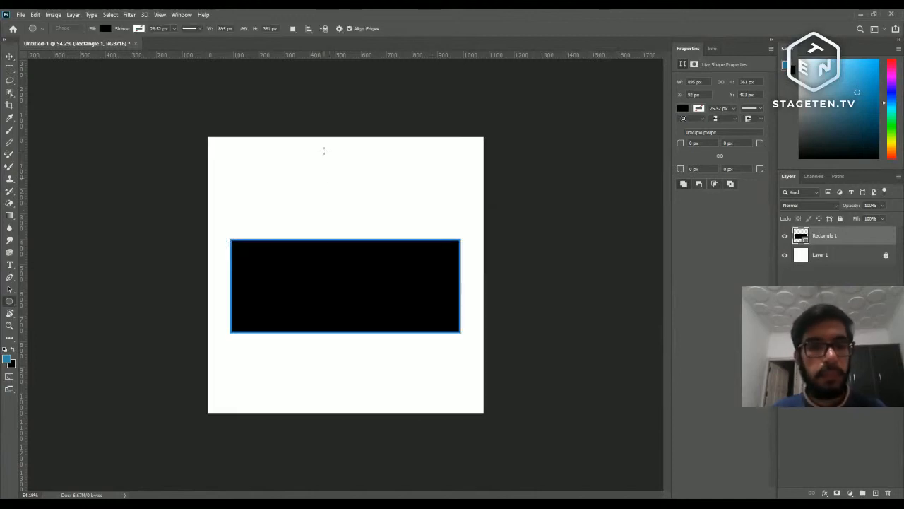
pyautogui.click(295, 27)
pyautogui.click(321, 58)
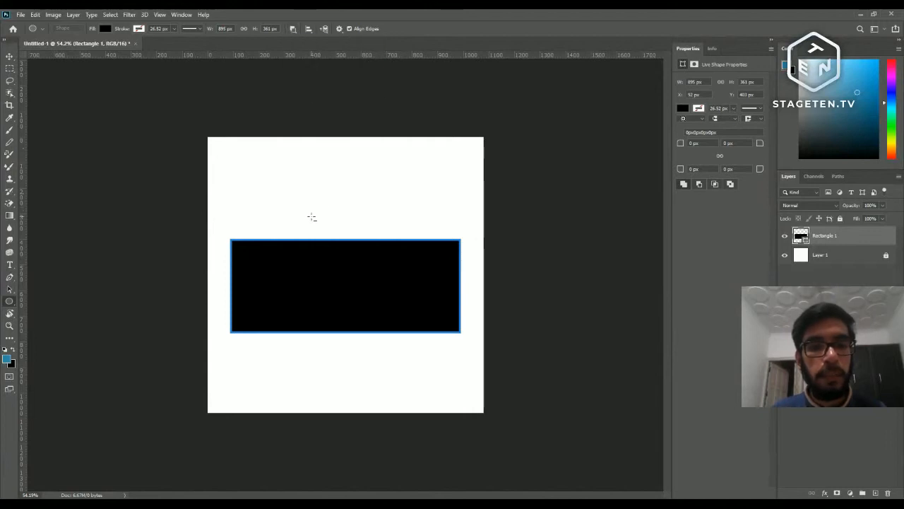
pyautogui.click(293, 29)
pyautogui.click(314, 60)
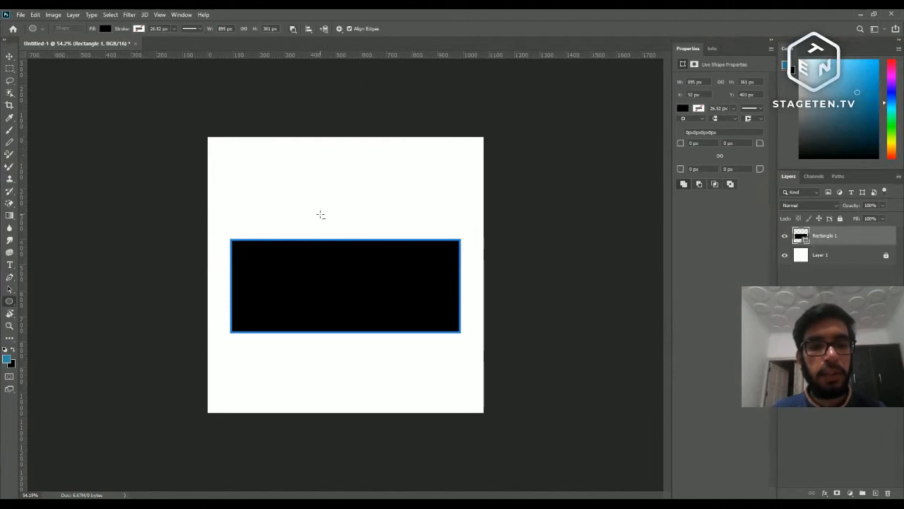
pyautogui.moveTo(320, 213); pyautogui.dragTo(407, 266)
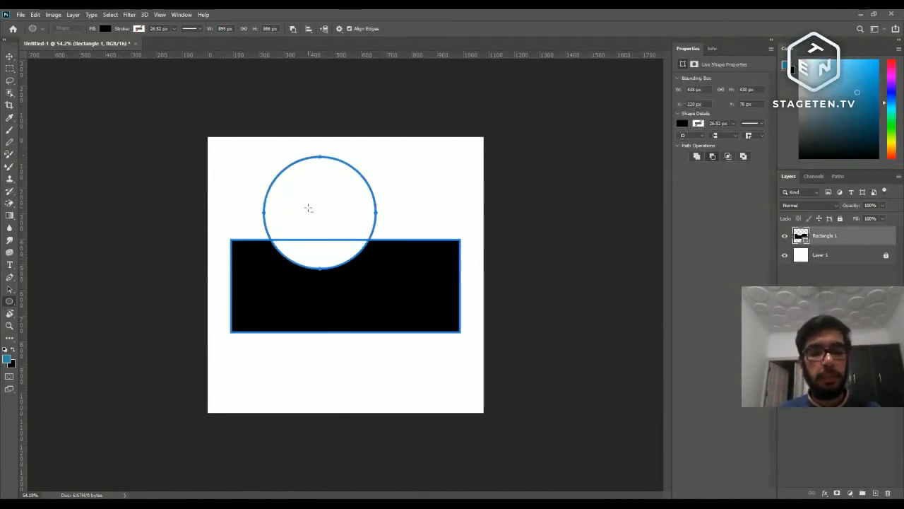
# - Move the notched rectangle up about 31 px, and hide and reshow the background layer to check the cutout
pyautogui.press('v')
pyautogui.moveTo(404, 278)
pyautogui.mouseDown()
pyautogui.moveTo(386, 269)
pyautogui.moveTo(410, 275)
pyautogui.moveTo(402, 282)
pyautogui.moveTo(403, 265)
pyautogui.moveTo(404, 277)
pyautogui.mouseUp()
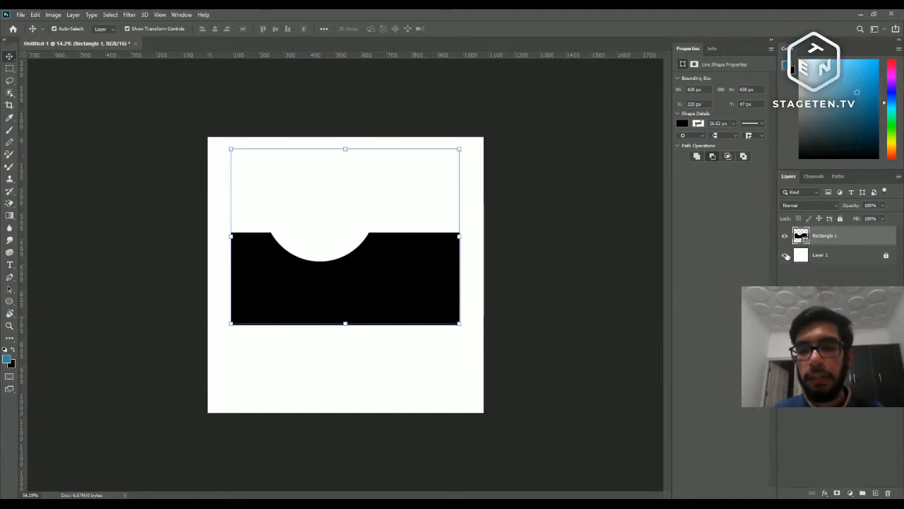
pyautogui.click(785, 255)
pyautogui.moveTo(399, 276)
pyautogui.mouseDown()
pyautogui.moveTo(394, 308)
pyautogui.moveTo(374, 271)
pyautogui.moveTo(395, 196)
pyautogui.moveTo(397, 277)
pyautogui.mouseUp()
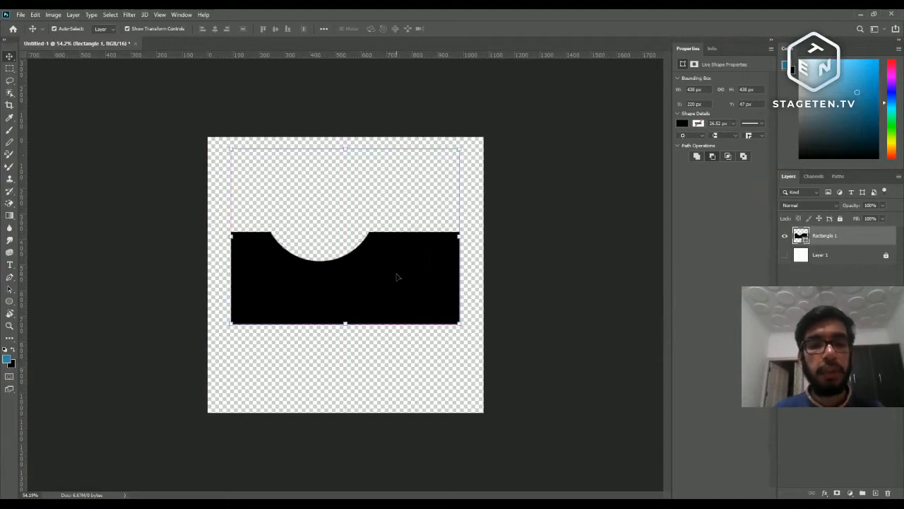
pyautogui.click(784, 255)
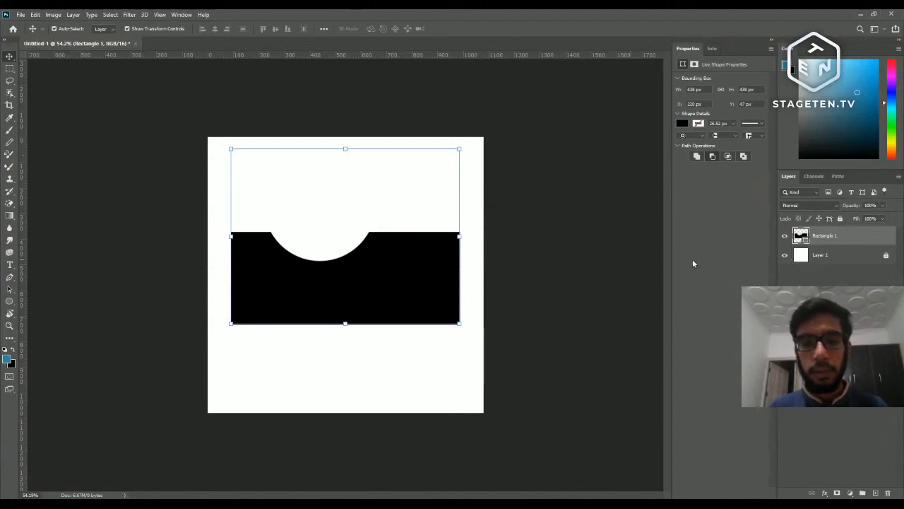
# - Delete the subtracted circle from the rectangle's shape layer
pyautogui.press('u')
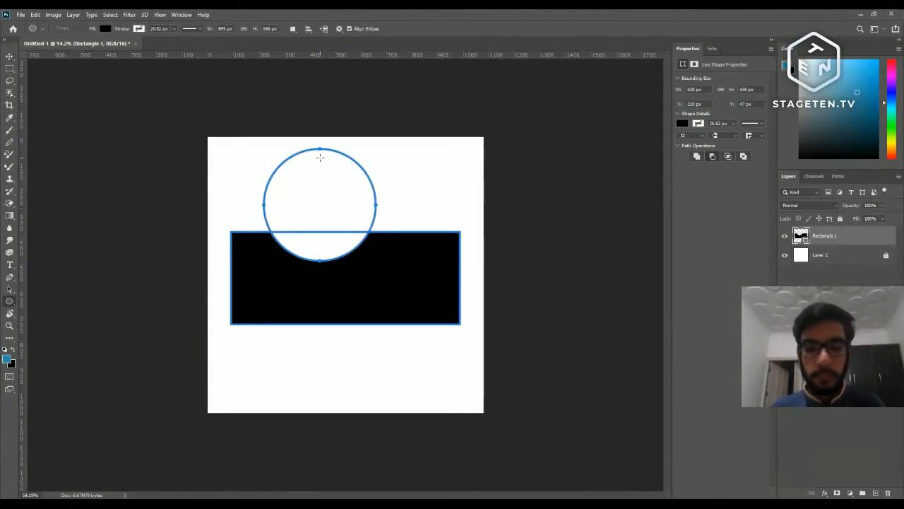
pyautogui.hotkey('ctrl', 'e')
pyautogui.click(428, 196)
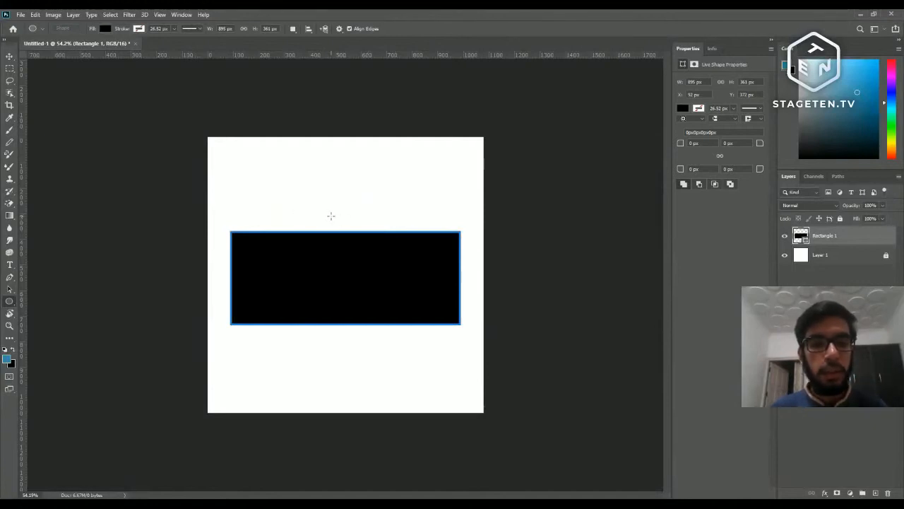
# - Draw a black circle about 358 × 358 px as a separate shape layer overlapping the rectangle's upper edge
pyautogui.moveTo(325, 216); pyautogui.dragTo(420, 264)
pyautogui.click(353, 246)
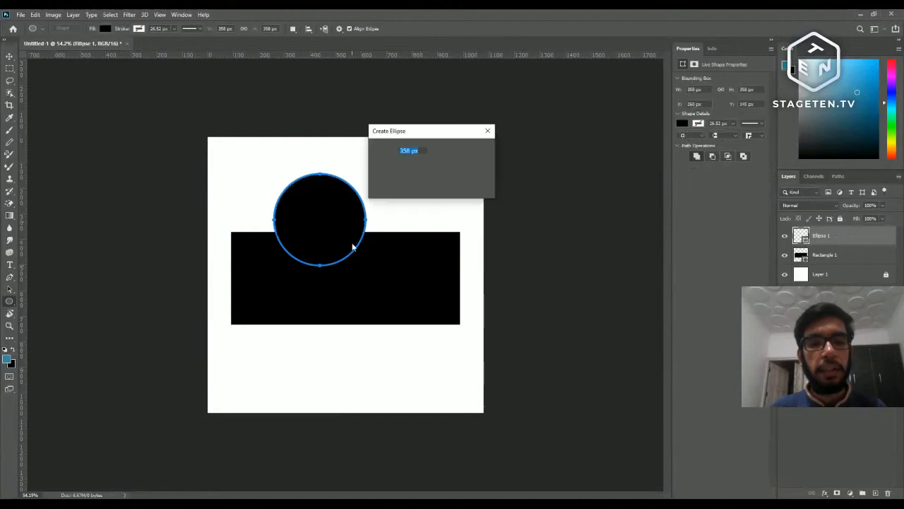
pyautogui.press('Escape')
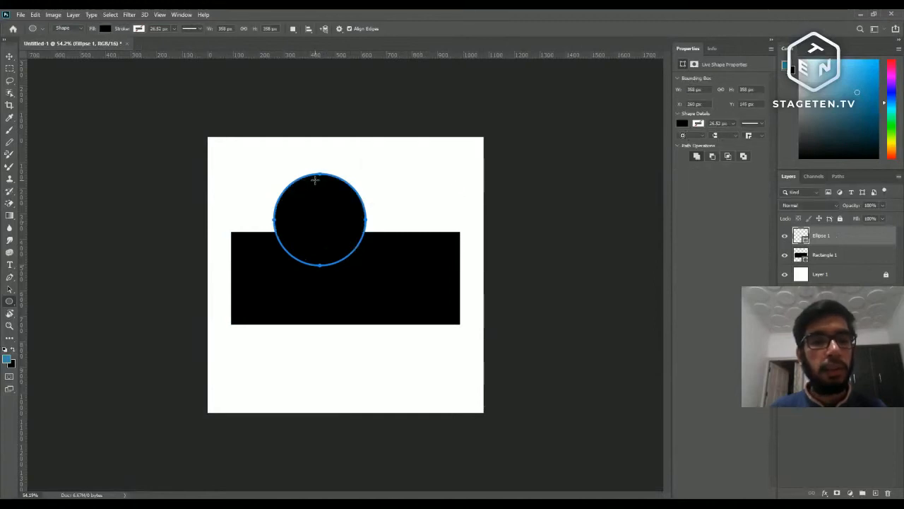
# - Try Subtract Front Shape on the separate circle, undo it, and delete the circle's layer
pyautogui.click(293, 29)
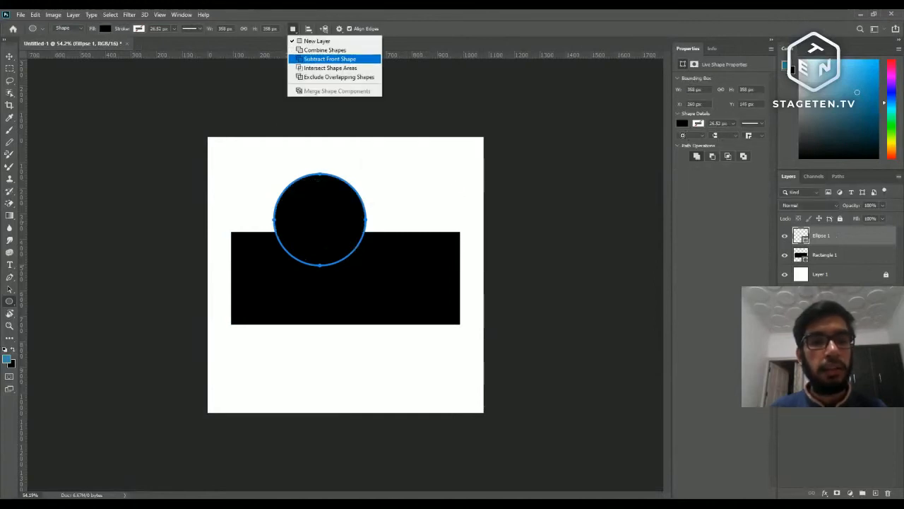
pyautogui.click(329, 59)
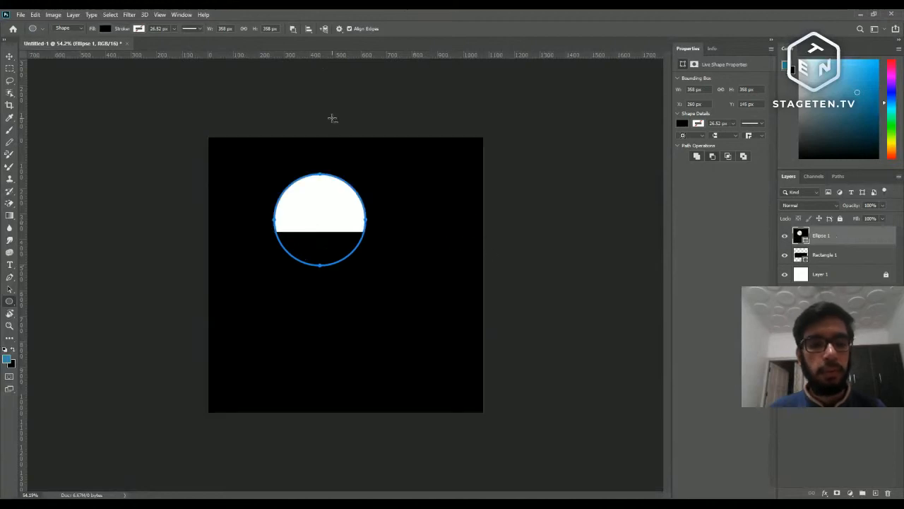
pyautogui.hotkey('ctrl', 'z')
pyautogui.press('Delete')
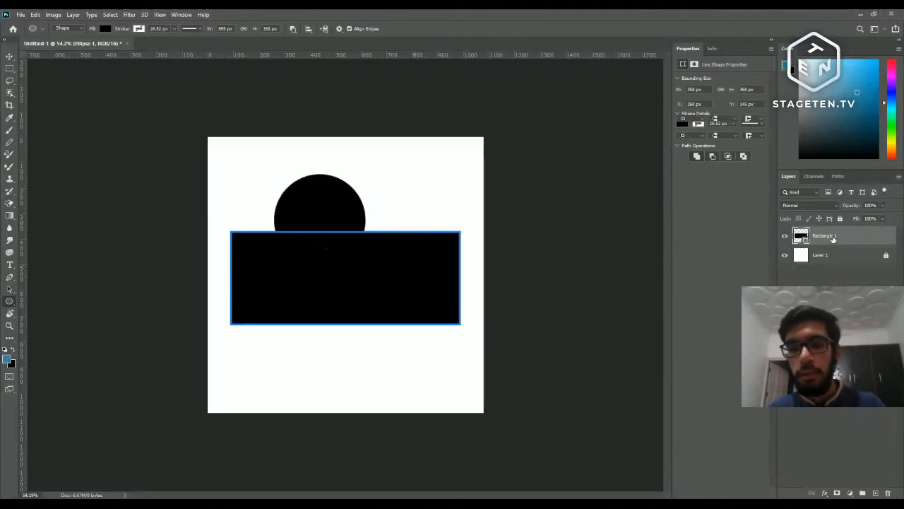
# - Subtract an ellipse about 362 × 333 px from the rectangle's upper edge using Subtract Front Shape
pyautogui.click(293, 28)
pyautogui.click(322, 58)
pyautogui.moveTo(321, 216); pyautogui.dragTo(367, 261)
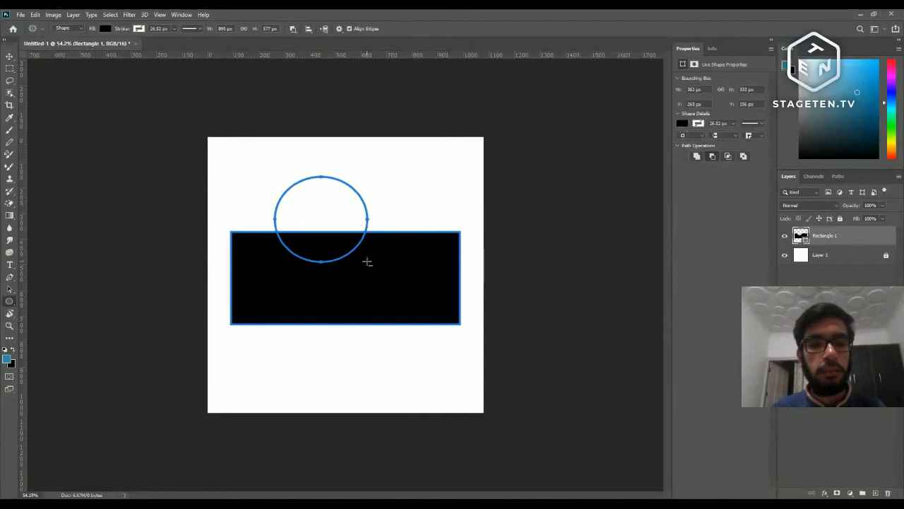
# - Delete the rectangle's shape layer with the elliptical cut-out
pyautogui.press('v')
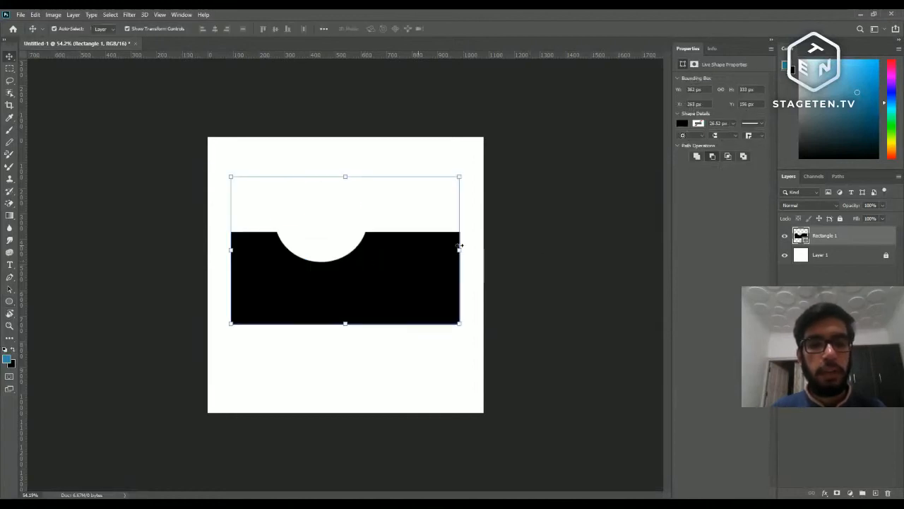
pyautogui.press('u')
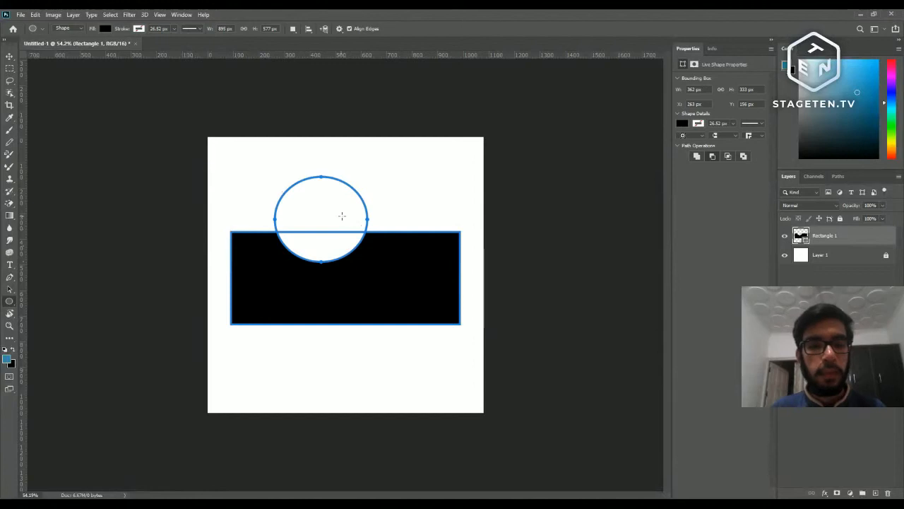
pyautogui.click(380, 259)
pyautogui.click(461, 184)
pyautogui.press('v')
pyautogui.moveTo(370, 267)
pyautogui.mouseDown()
pyautogui.moveTo(343, 262)
pyautogui.moveTo(384, 273)
pyautogui.mouseUp()
pyautogui.press('Delete')
# - Draw a black rectangle about 596 × 493 px with a white stroke near the canvas centre, then deselect it
pyautogui.press('u')
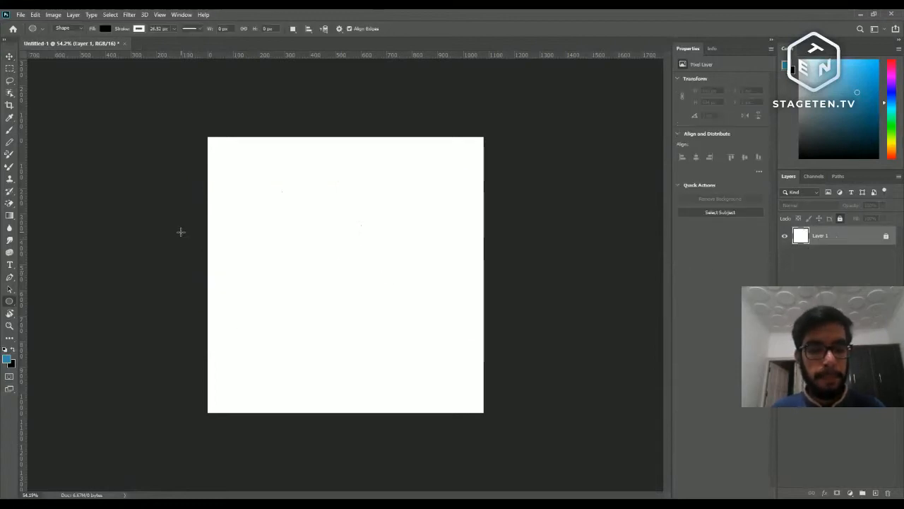
pyautogui.rightClick(9, 300)
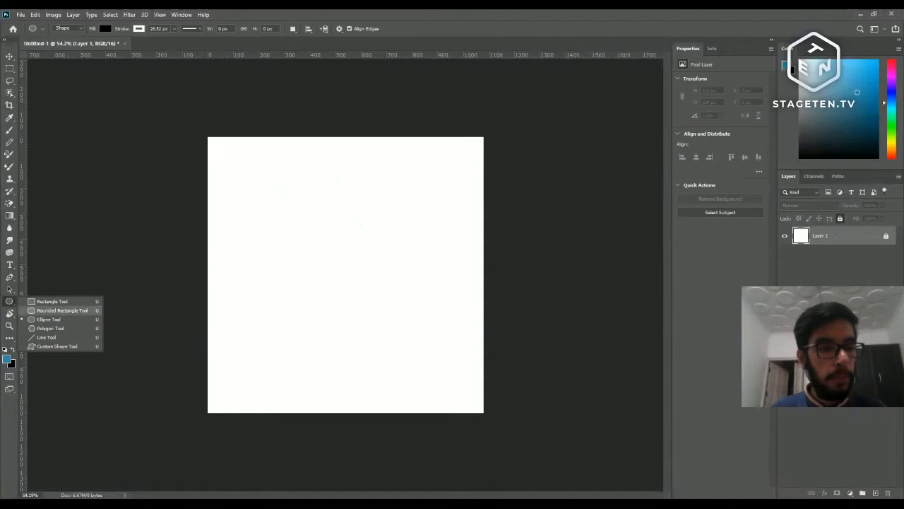
pyautogui.click(42, 300)
pyautogui.click(294, 29)
pyautogui.click(294, 30)
pyautogui.moveTo(248, 217); pyautogui.dragTo(403, 343)
pyautogui.click(9, 55)
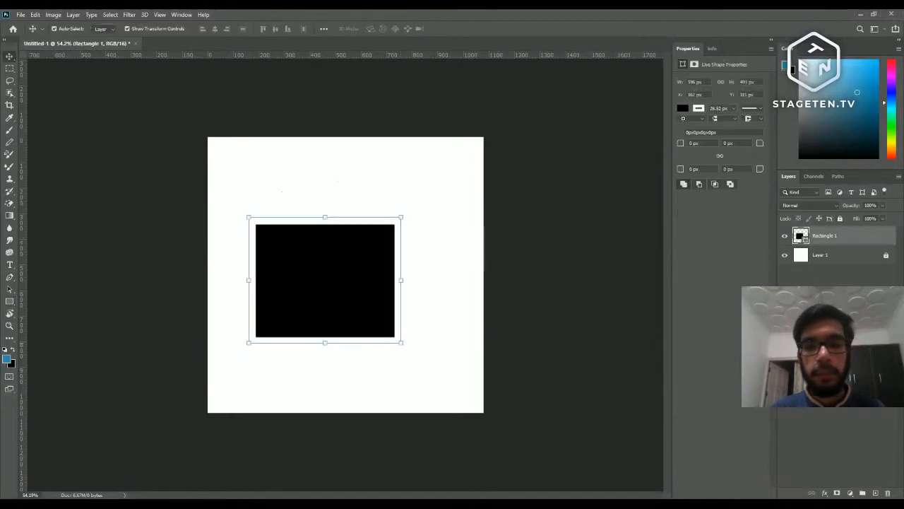
pyautogui.click(494, 255)
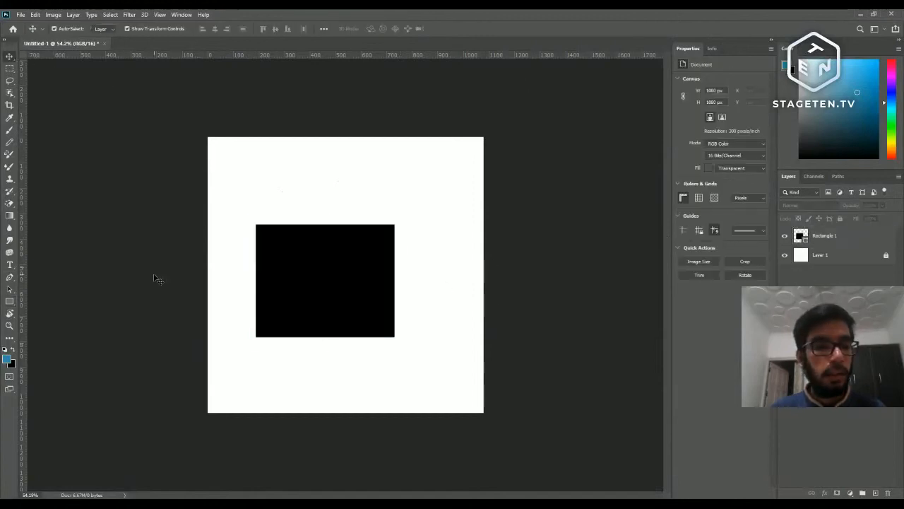
# - Try to subtract a circle about 276 × 276 px from the rectangle's upper-right corner using Subtract Front Shape, and undo it
pyautogui.rightClick(9, 301)
pyautogui.click(9, 301)
pyautogui.rightClick(9, 300)
pyautogui.click(46, 320)
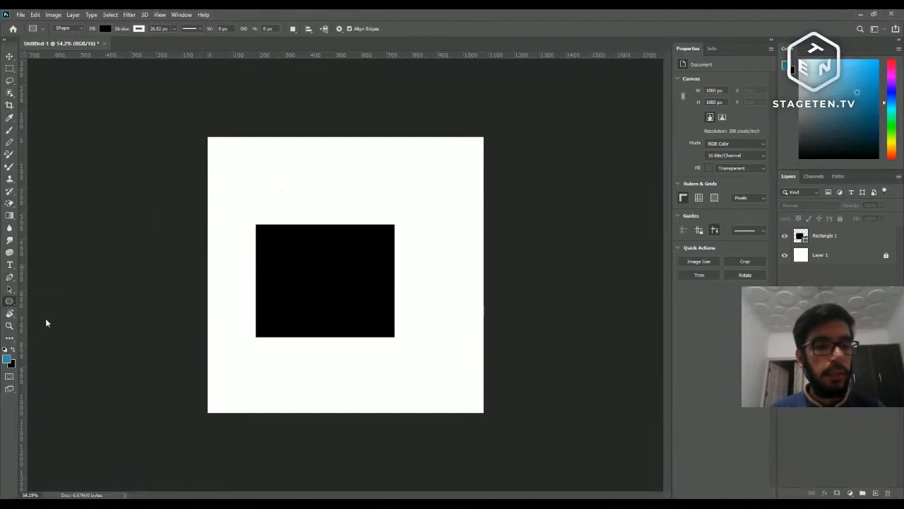
pyautogui.click(292, 29)
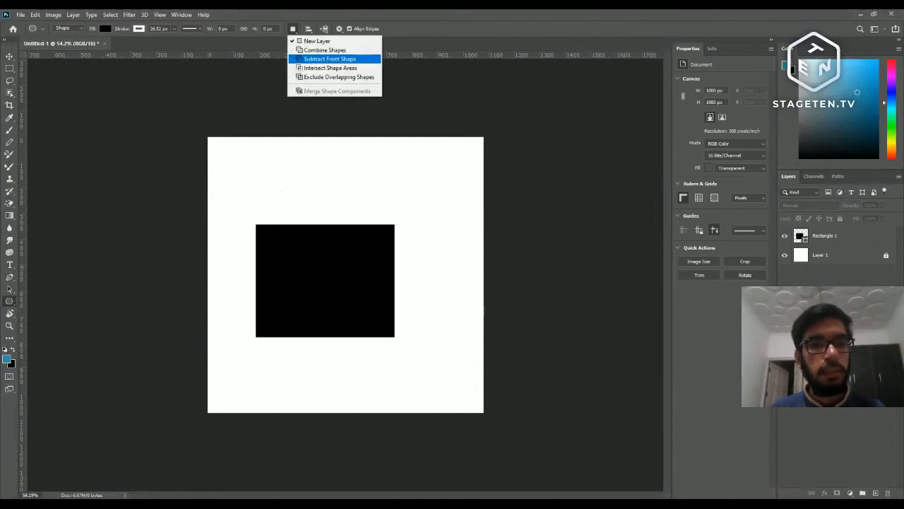
pyautogui.click(323, 57)
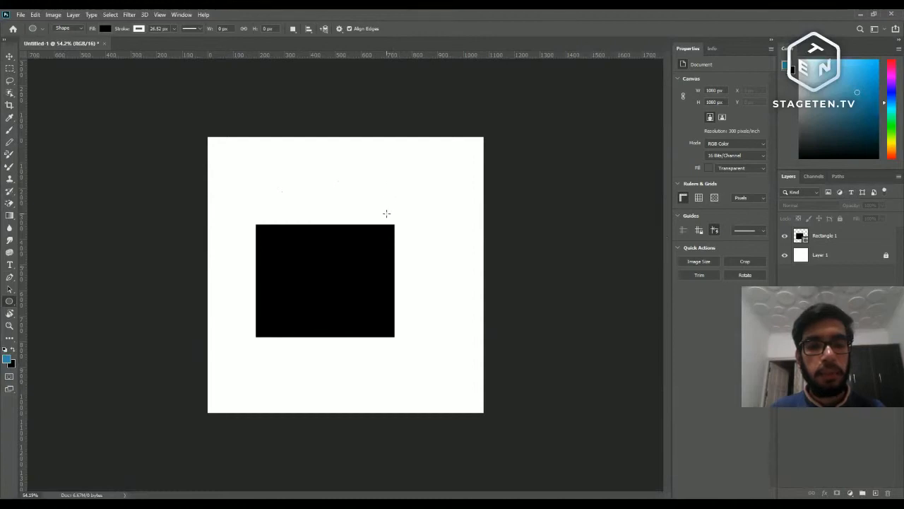
pyautogui.moveTo(382, 212); pyautogui.dragTo(404, 226)
pyautogui.moveTo(408, 226); pyautogui.dragTo(452, 248)
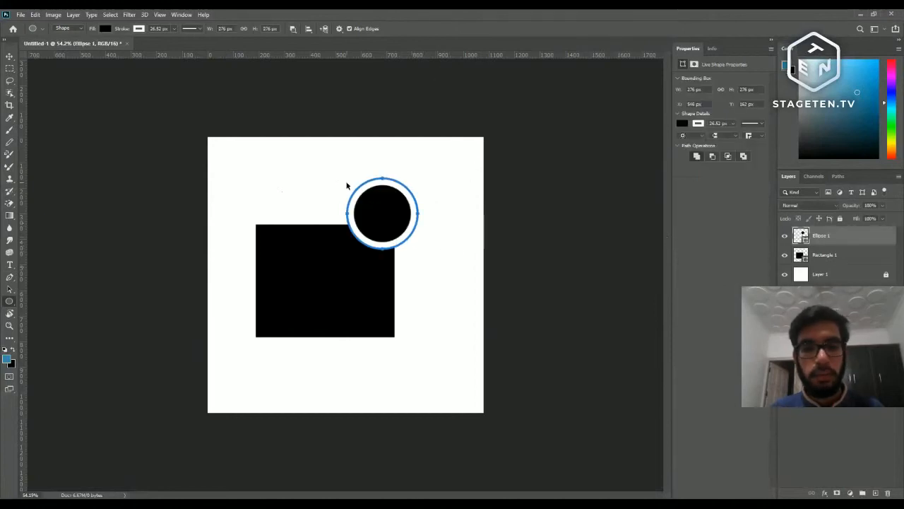
pyautogui.hotkey('ctrl', 'z')
# - Try a smaller circle about 152 × 152 px over the rectangle's upper-right corner, and delete the circle's layer
pyautogui.click(307, 27)
pyautogui.click(321, 64)
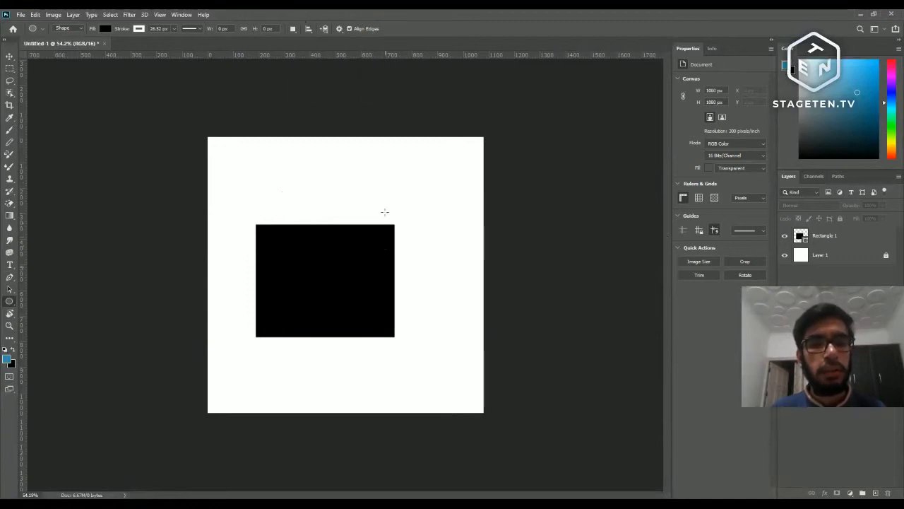
pyautogui.moveTo(392, 226); pyautogui.dragTo(432, 244)
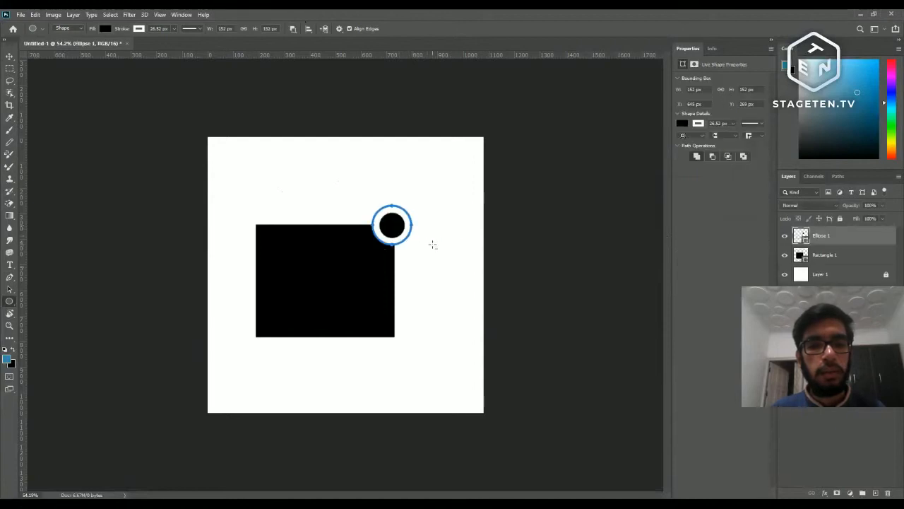
pyautogui.press('v')
pyautogui.click(468, 257)
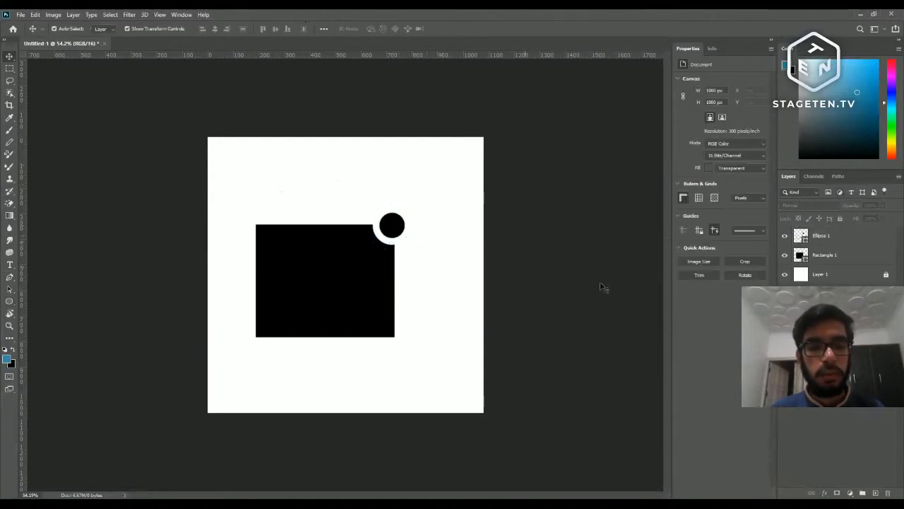
pyautogui.click(396, 227)
pyautogui.press('Delete')
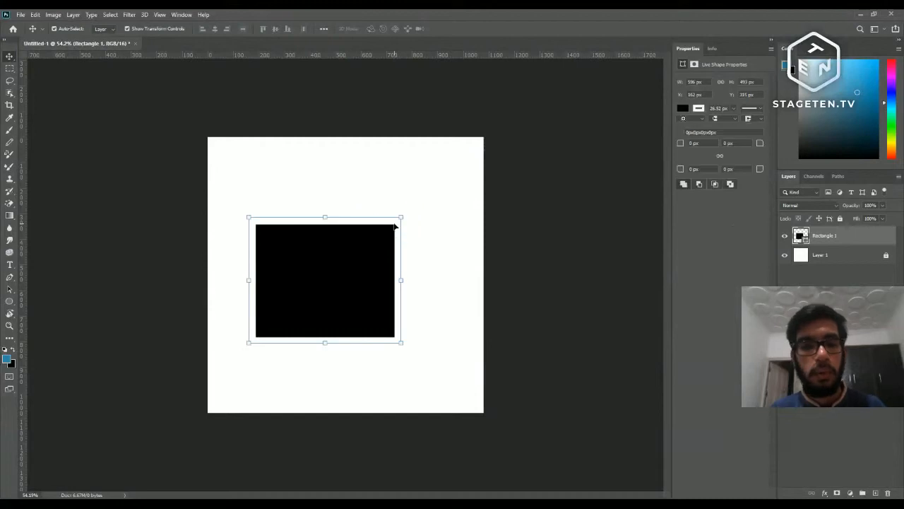
# - Set the black rectangle's stroke to no color
pyautogui.click(10, 301)
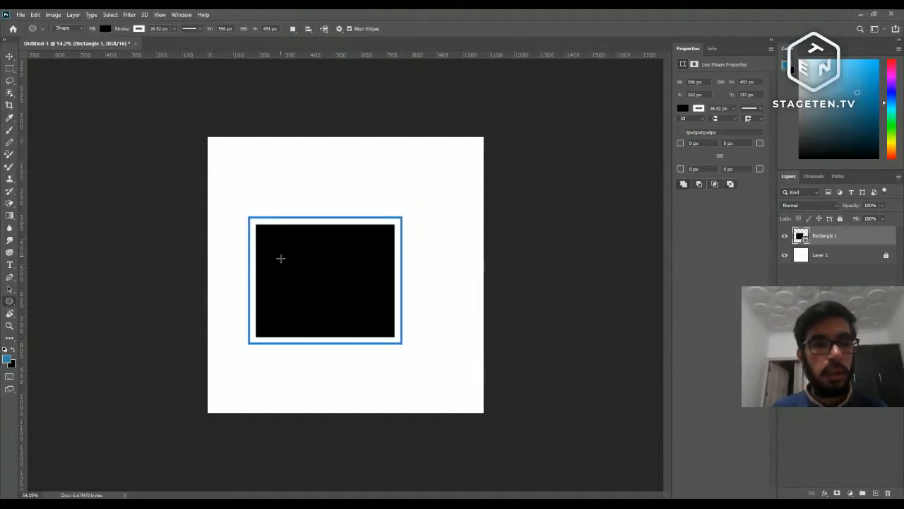
pyautogui.click(323, 28)
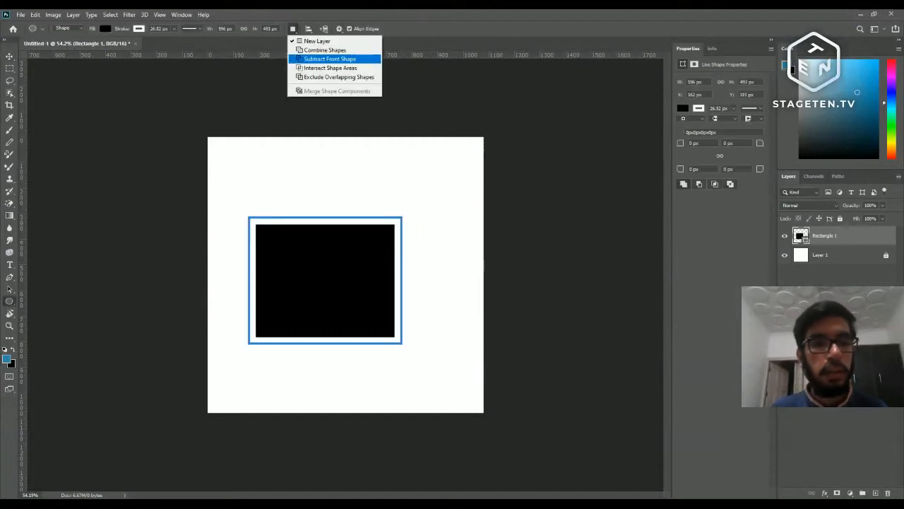
pyautogui.click(312, 59)
pyautogui.click(139, 29)
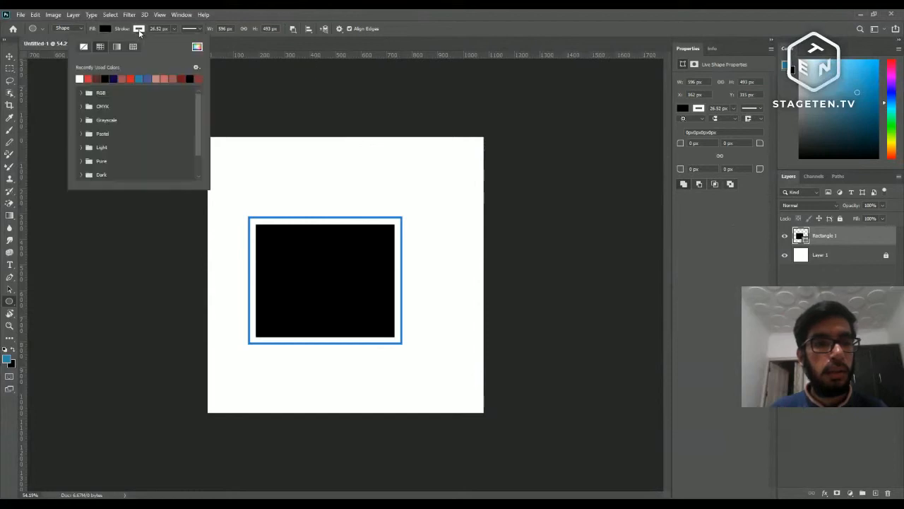
pyautogui.click(83, 46)
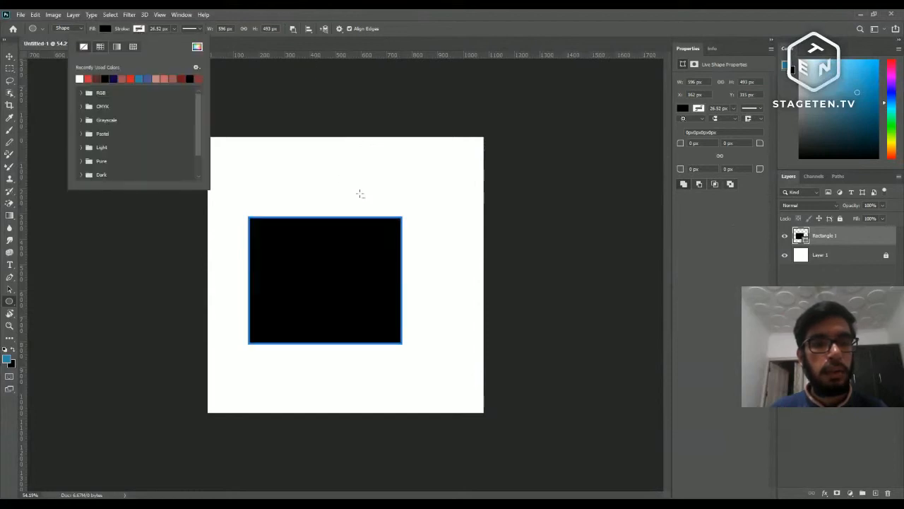
pyautogui.click(317, 171)
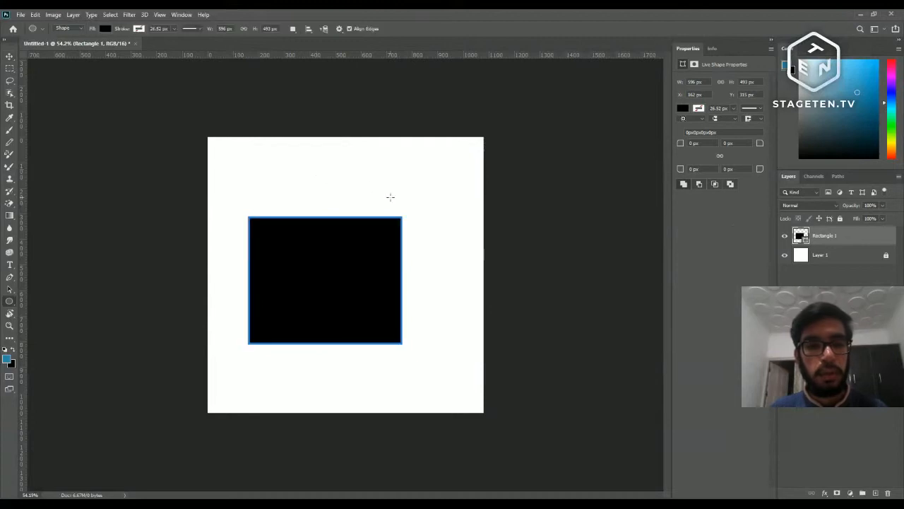
# - Subtract a circle about 240 × 240 px from the rectangle's upper-right corner using Subtract Front Shape
pyautogui.click(292, 29)
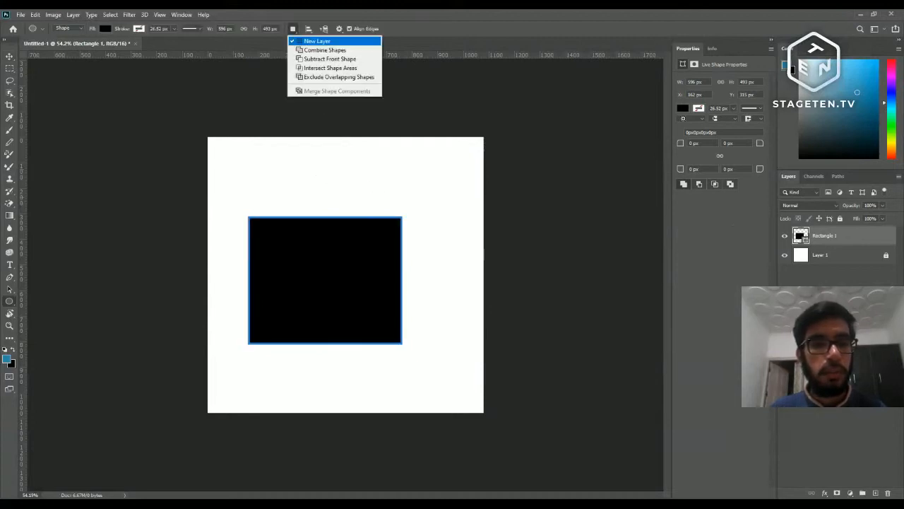
pyautogui.click(325, 60)
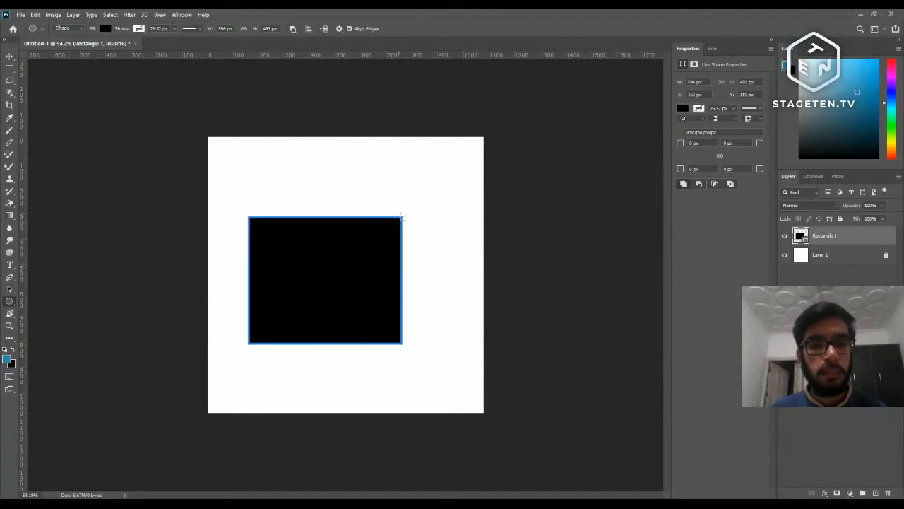
pyautogui.moveTo(401, 215); pyautogui.dragTo(459, 246)
pyautogui.click(460, 246)
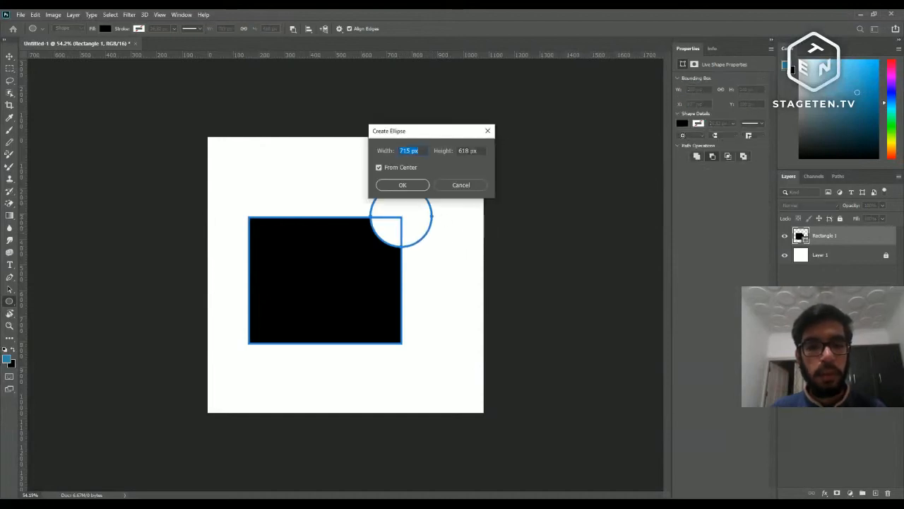
pyautogui.click(461, 185)
pyautogui.press('v')
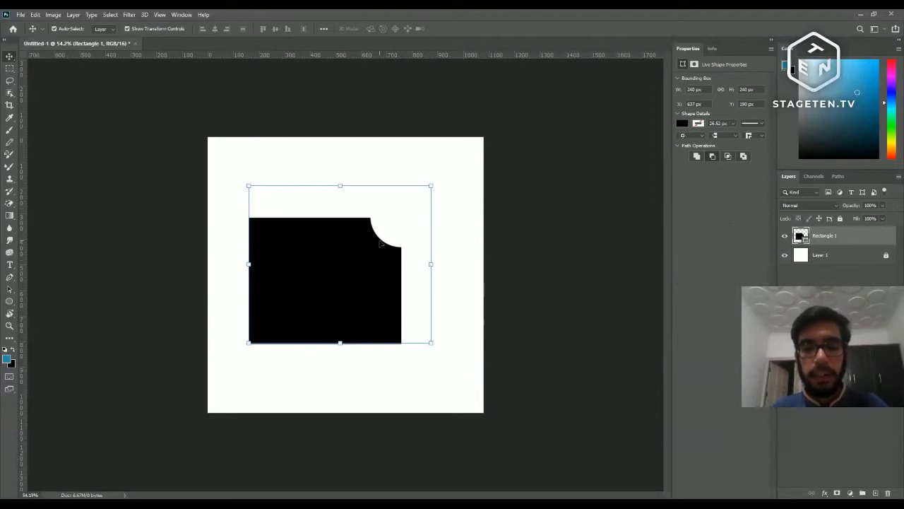
# - Delete the notched rectangle's layer and draw a black rectangle about 879 × 411 px on a new layer
pyautogui.press('Delete')
pyautogui.click(874, 492)
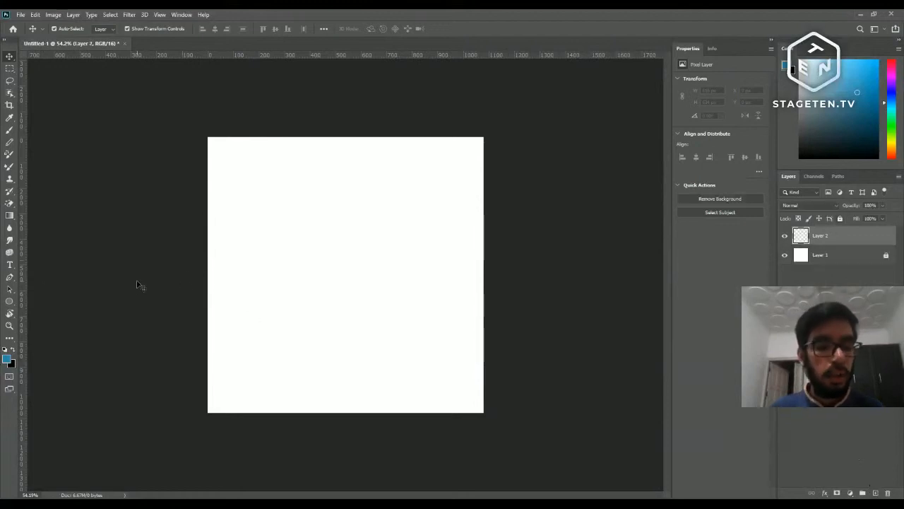
pyautogui.press('u')
pyautogui.rightClick(9, 304)
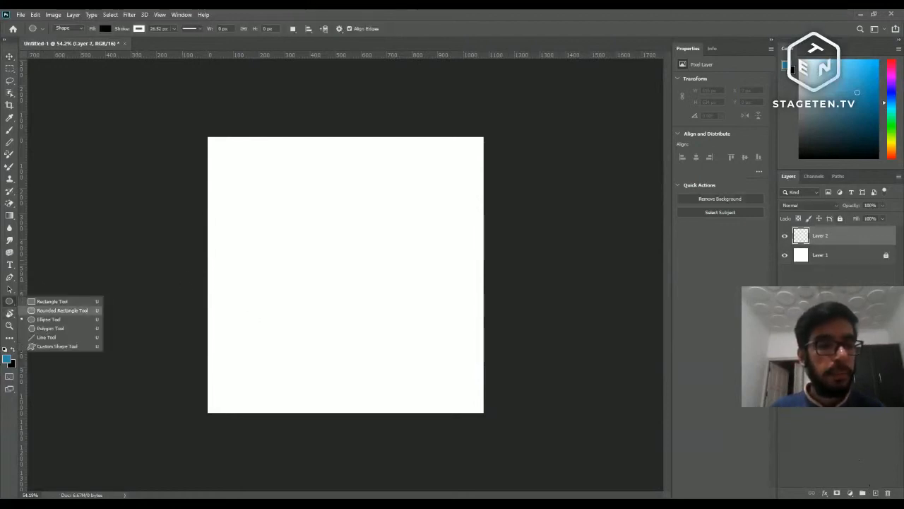
pyautogui.click(43, 301)
pyautogui.moveTo(244, 238); pyautogui.dragTo(467, 344)
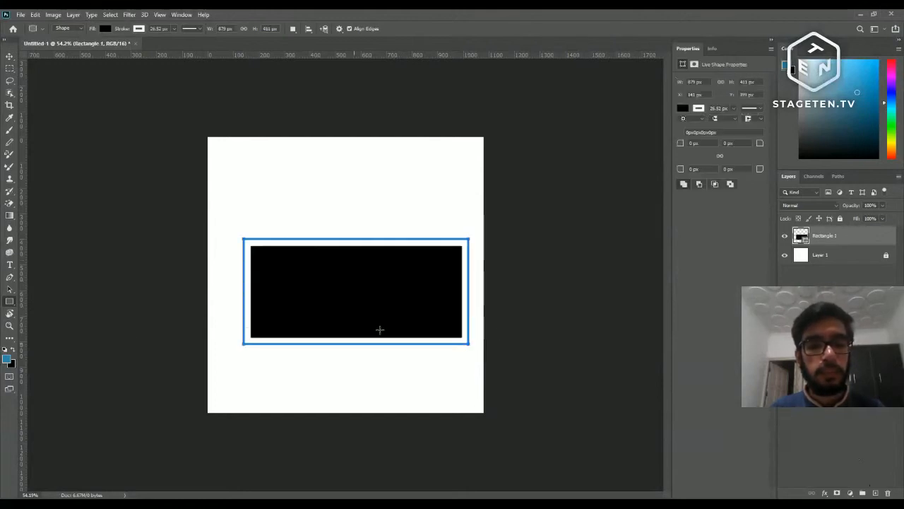
# - Set the new rectangle's stroke to no color and deselect the shape
pyautogui.click(140, 28)
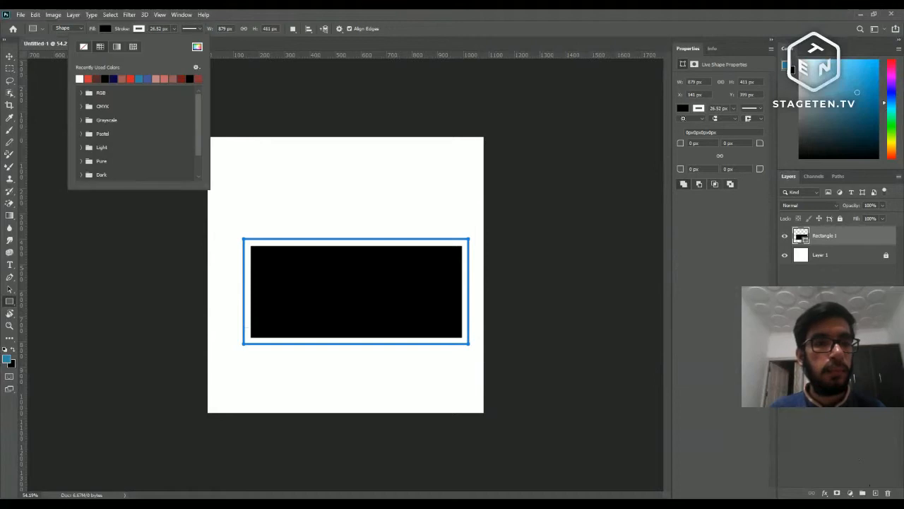
pyautogui.click(83, 47)
pyautogui.click(9, 56)
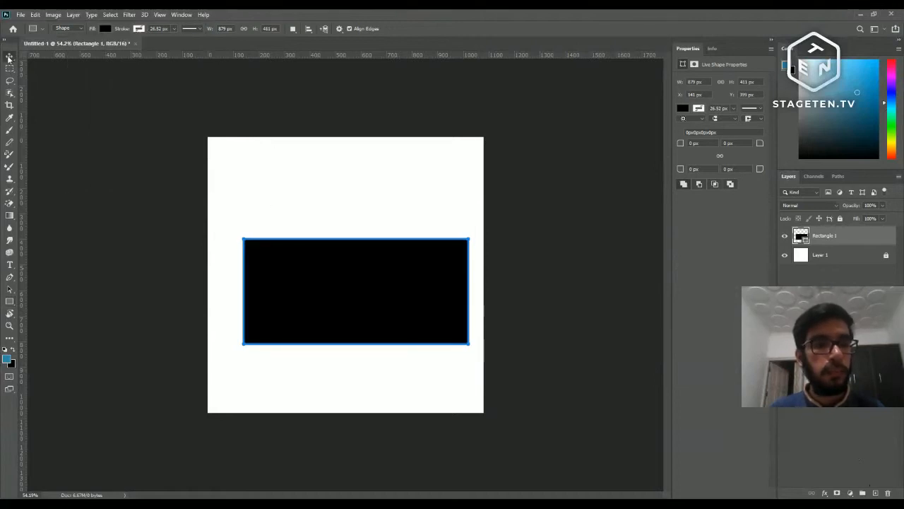
pyautogui.click(202, 213)
# - Switch to the Ellipse tool and set its stroke to no color
pyautogui.press('u')
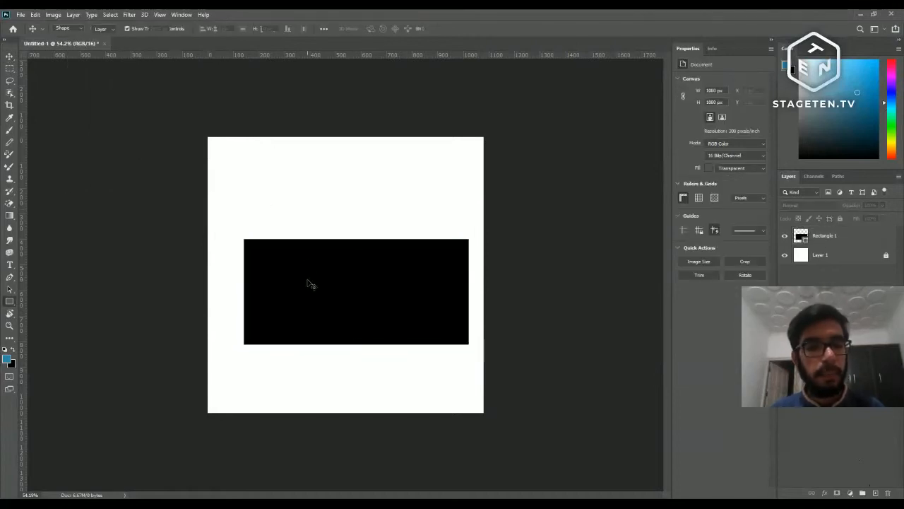
pyautogui.rightClick(9, 301)
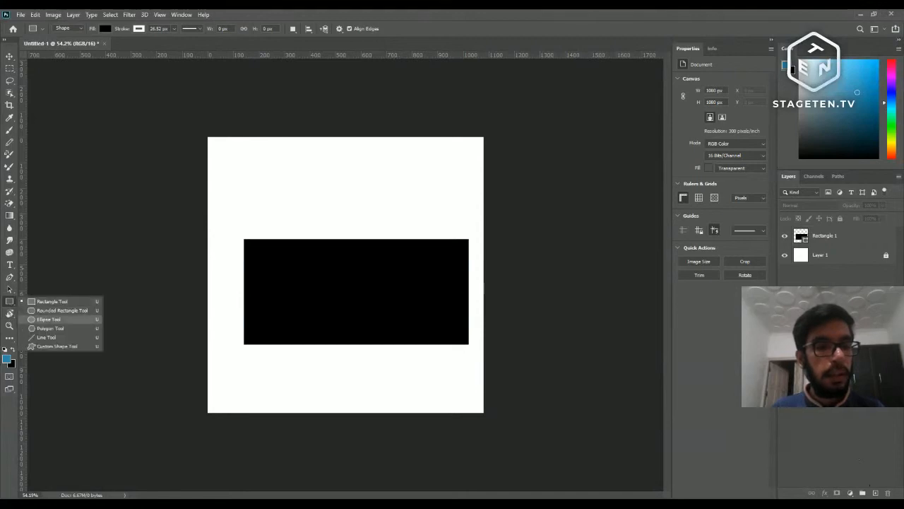
pyautogui.click(48, 319)
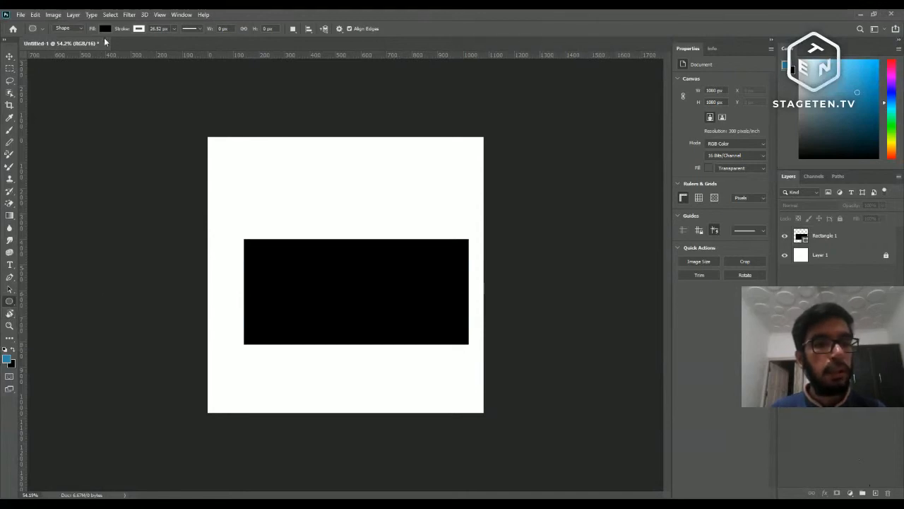
pyautogui.click(104, 29)
pyautogui.click(139, 29)
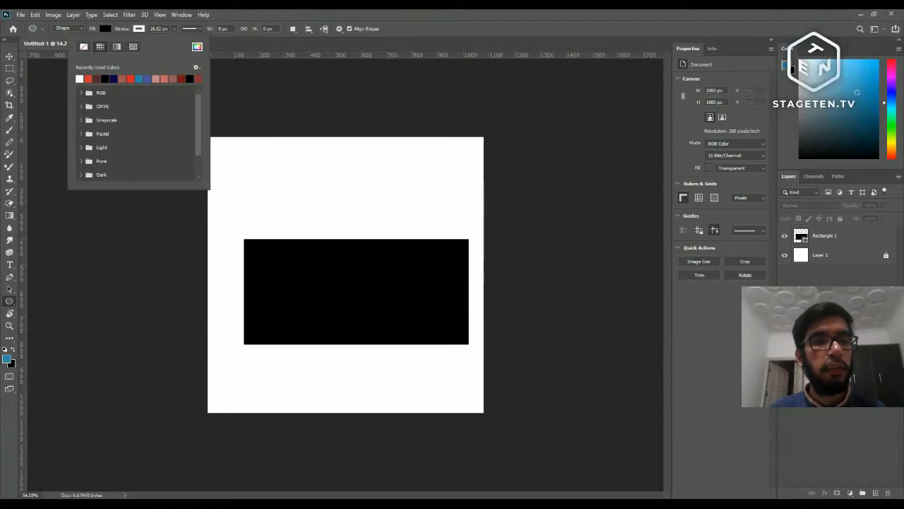
pyautogui.click(262, 48)
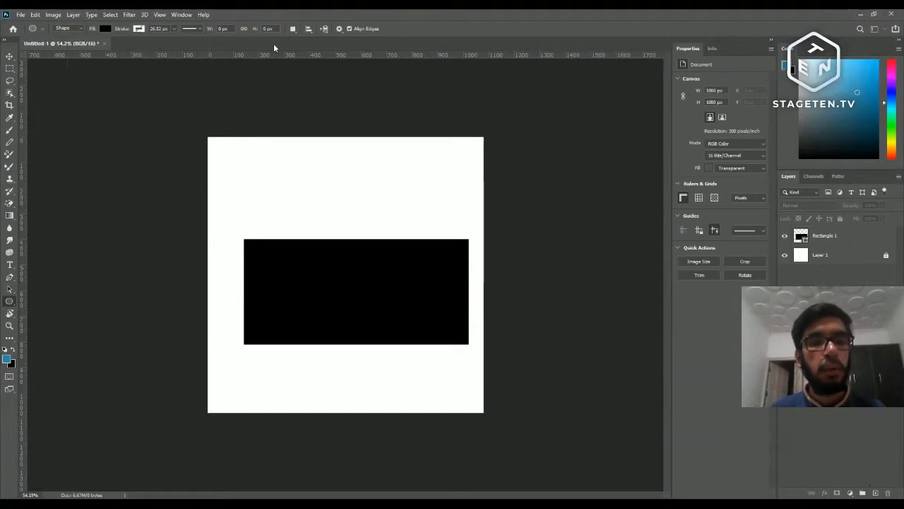
# - Try to combine a circle about 292 × 292 px with the rectangle at its upper edge using Combine Shapes
pyautogui.click(294, 29)
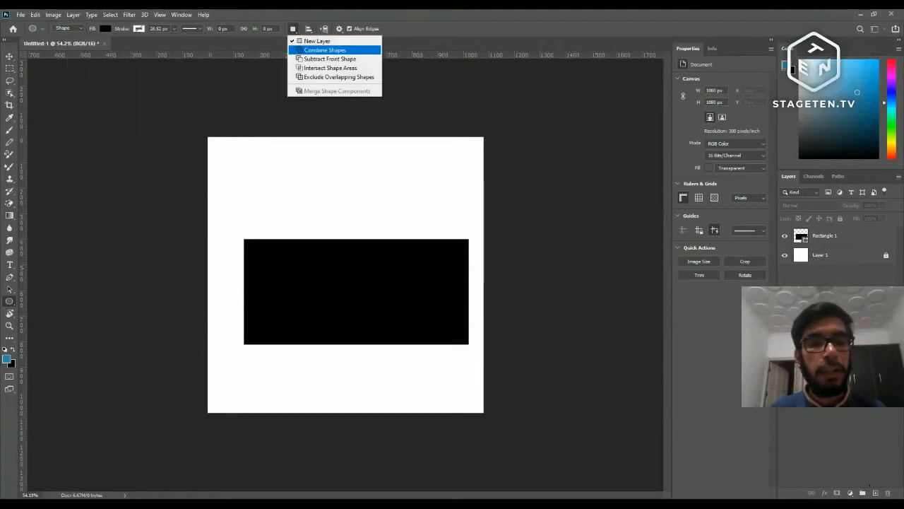
pyautogui.click(325, 50)
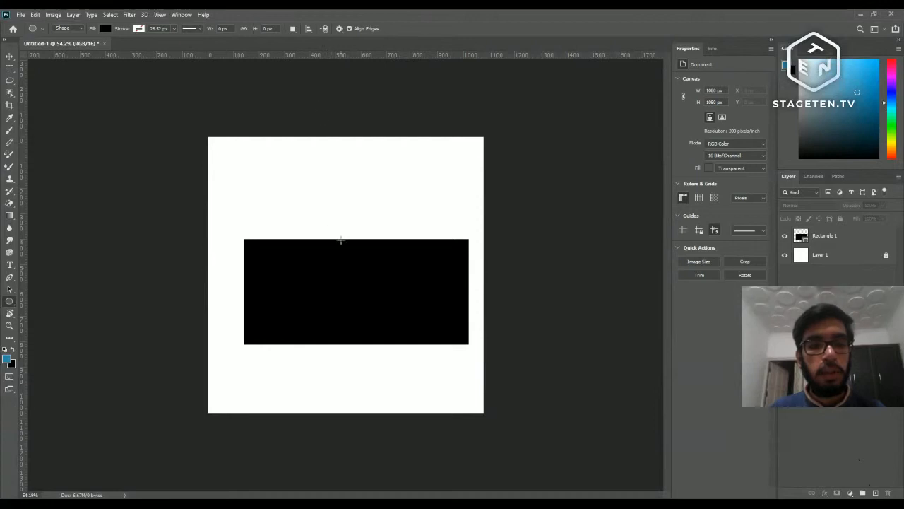
pyautogui.moveTo(346, 239)
pyautogui.mouseDown()
pyautogui.moveTo(424, 276)
pyautogui.moveTo(403, 266)
pyautogui.mouseUp()
pyautogui.click(369, 247)
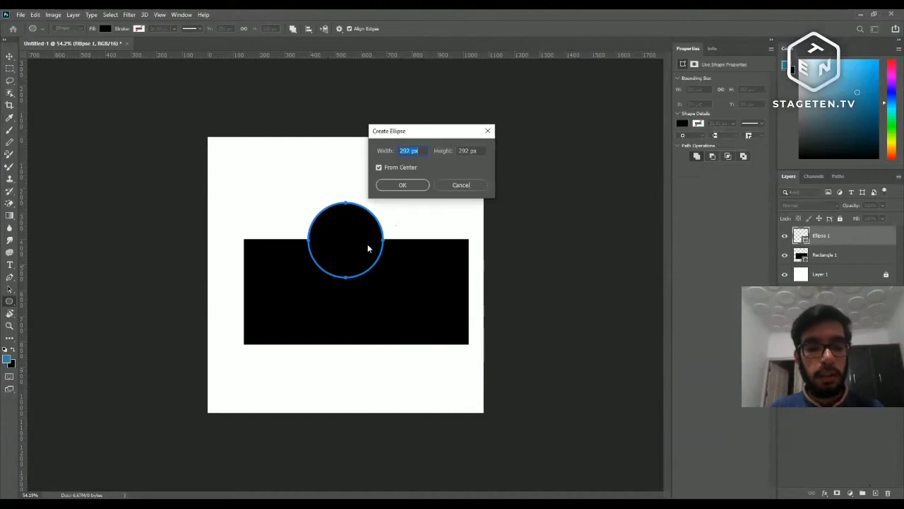
pyautogui.press('Escape')
pyautogui.press('v')
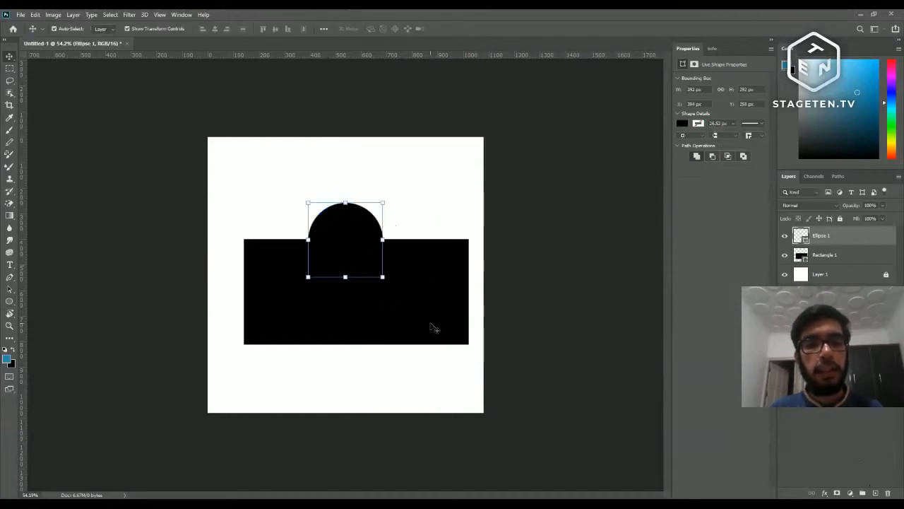
# - Try moving the rectangle on its own, and undo that move and the added circle
pyautogui.click(821, 278)
pyautogui.moveTo(383, 333)
pyautogui.mouseDown()
pyautogui.moveTo(327, 407)
pyautogui.moveTo(387, 315)
pyautogui.mouseUp()
pyautogui.hotkey('ctrl', 'z')
pyautogui.hotkey('ctrl', 'z')
pyautogui.hotkey('ctrl', 'z')
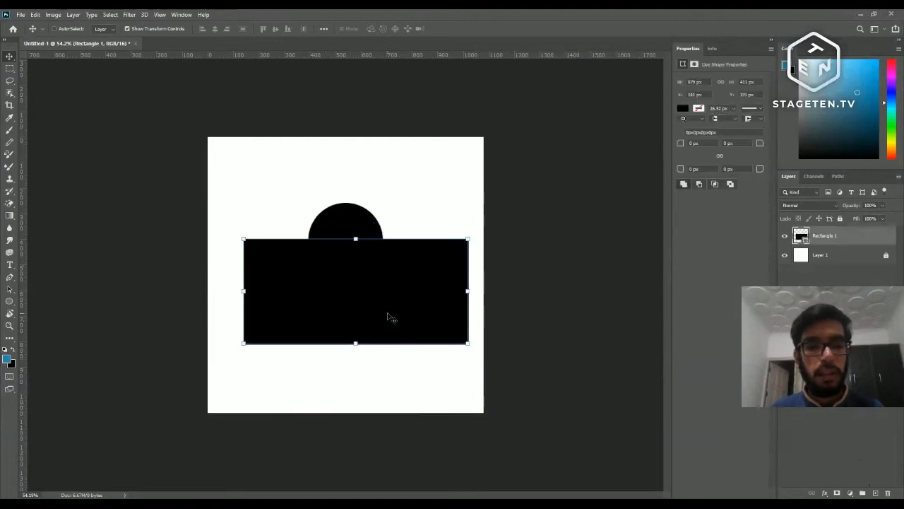
# - Add a circle about 258 × 258 px centered on the selected rectangle's upper edge using Combine Shapes, and move the combined shape down and left
pyautogui.click(9, 300)
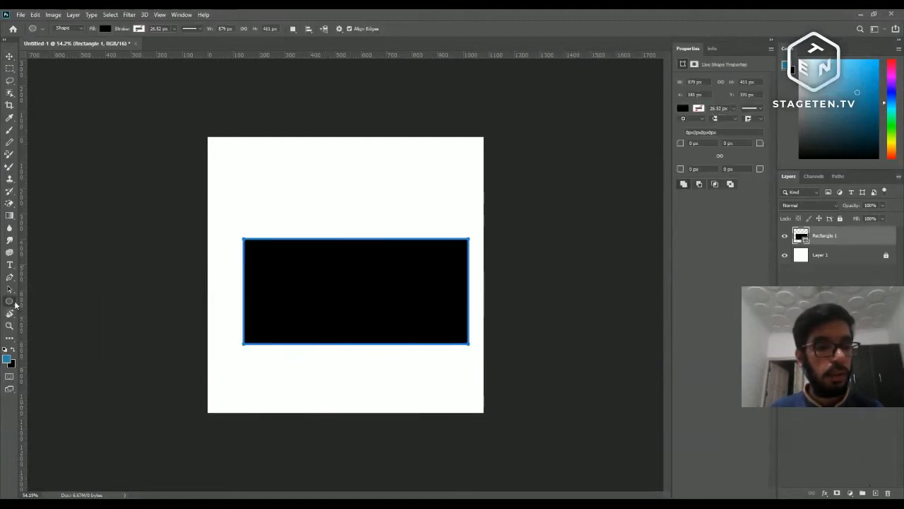
pyautogui.click(293, 28)
pyautogui.click(325, 50)
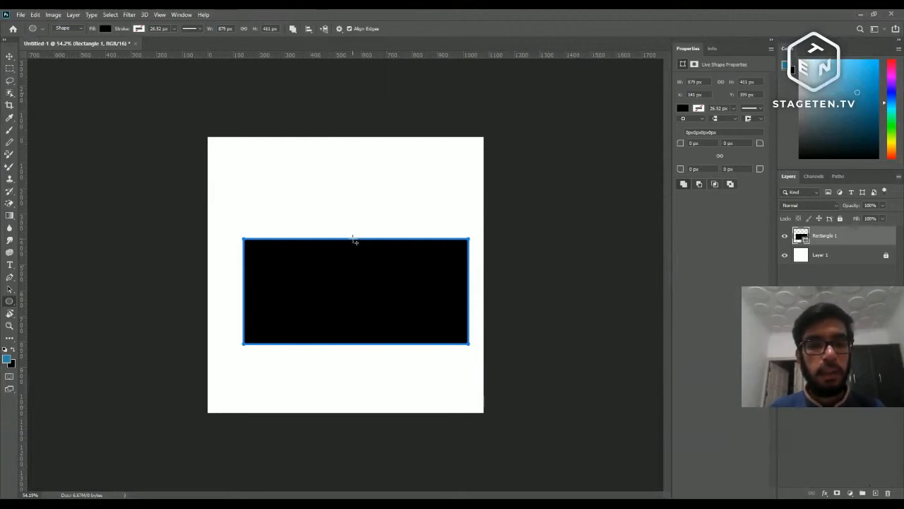
pyautogui.moveTo(353, 242); pyautogui.dragTo(415, 273)
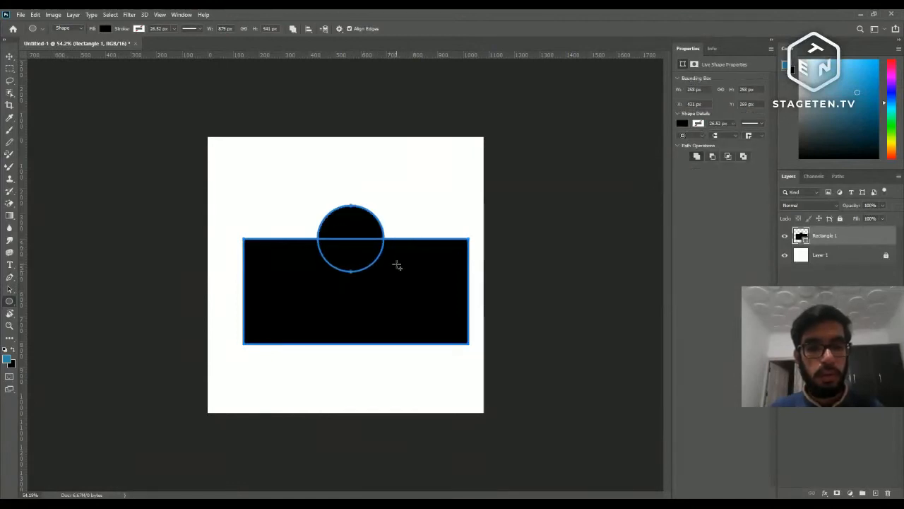
pyautogui.press('v')
pyautogui.moveTo(334, 285)
pyautogui.mouseDown()
pyautogui.moveTo(334, 327)
pyautogui.moveTo(341, 313)
pyautogui.moveTo(324, 297)
pyautogui.mouseUp()
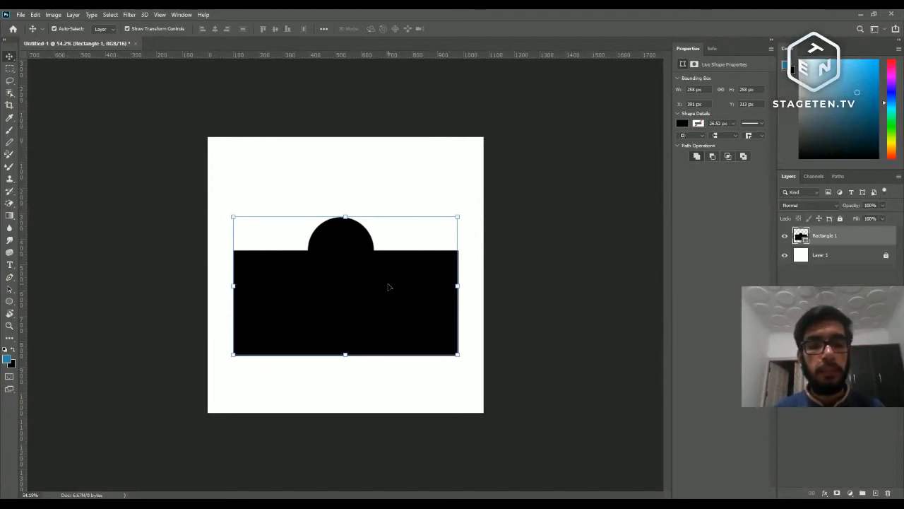
# - Delete the combined shape's layer and draw a black rectangle about 828 × 403 px on a new layer
pyautogui.press('Delete')
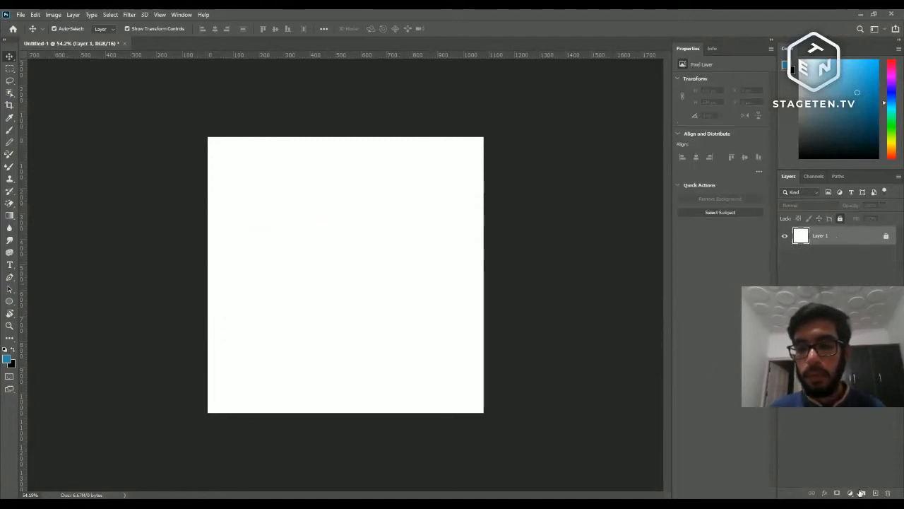
pyautogui.click(876, 494)
pyautogui.click(8, 305)
pyautogui.rightClick(8, 311)
pyautogui.click(53, 300)
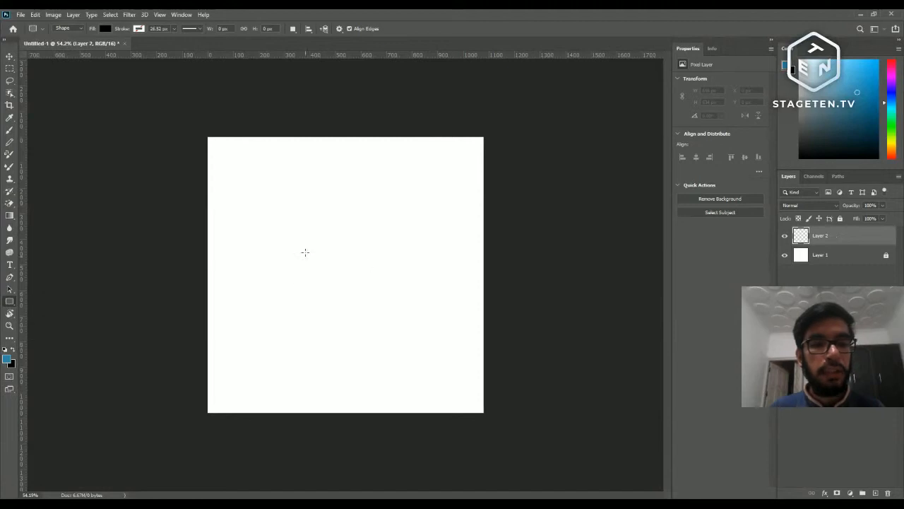
pyautogui.moveTo(249, 272); pyautogui.dragTo(461, 376)
pyautogui.press('v')
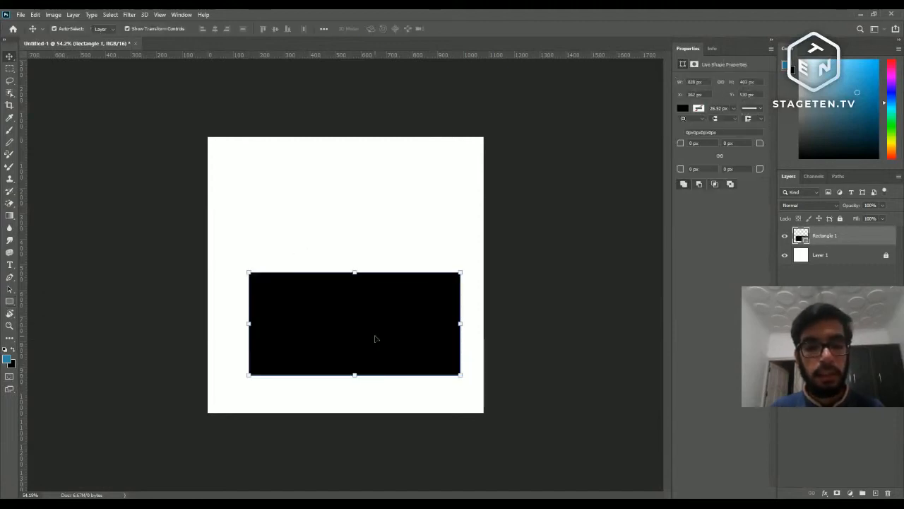
# - Intersect a circle about 416 × 416 px with the rectangle's upper edge using Intersect Shape Areas, and move the result up and left
pyautogui.press('u')
pyautogui.rightClick(9, 301)
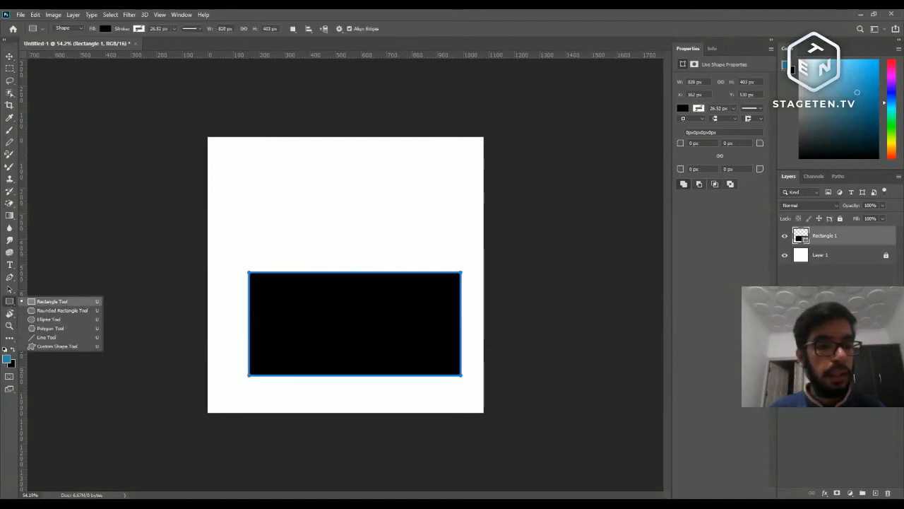
pyautogui.click(46, 319)
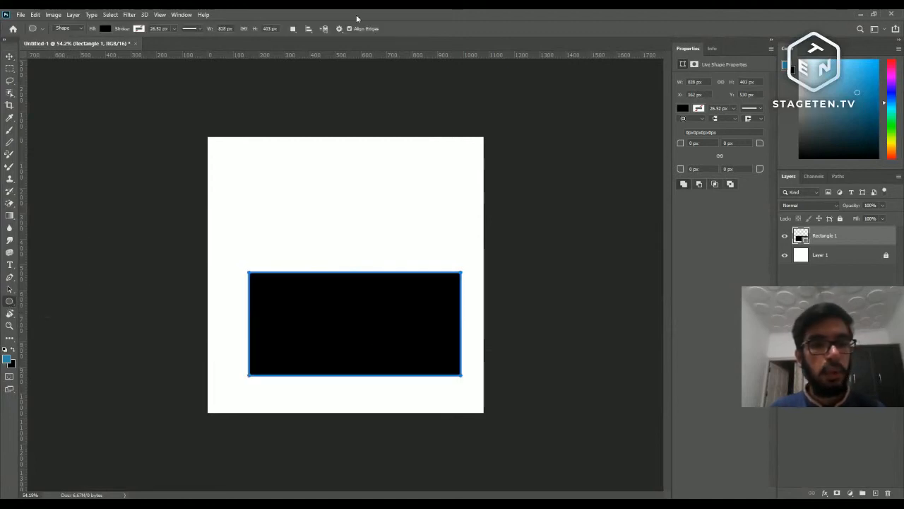
pyautogui.click(294, 29)
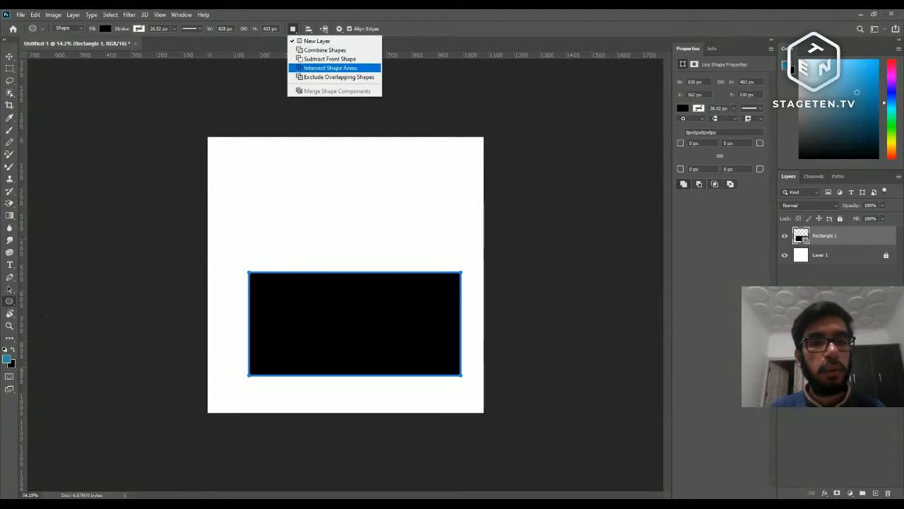
pyautogui.click(336, 67)
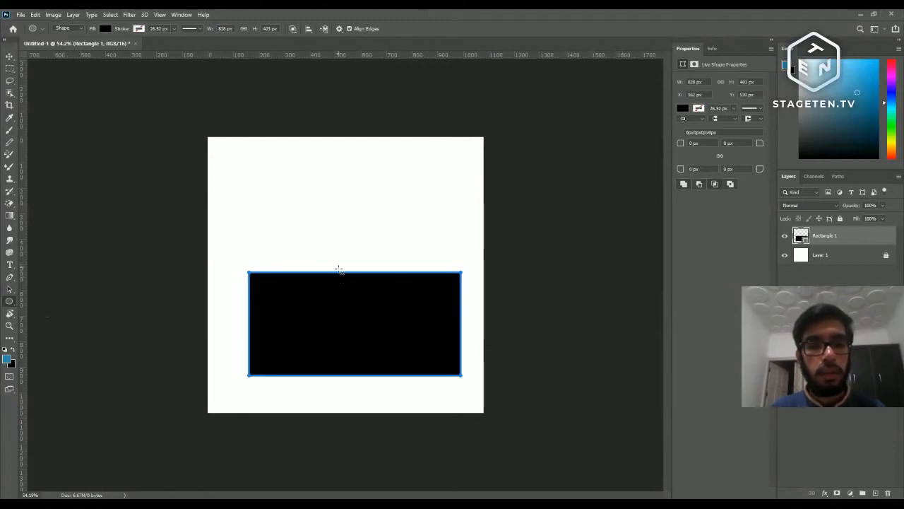
pyautogui.moveTo(335, 264); pyautogui.dragTo(404, 317)
pyautogui.click(387, 313)
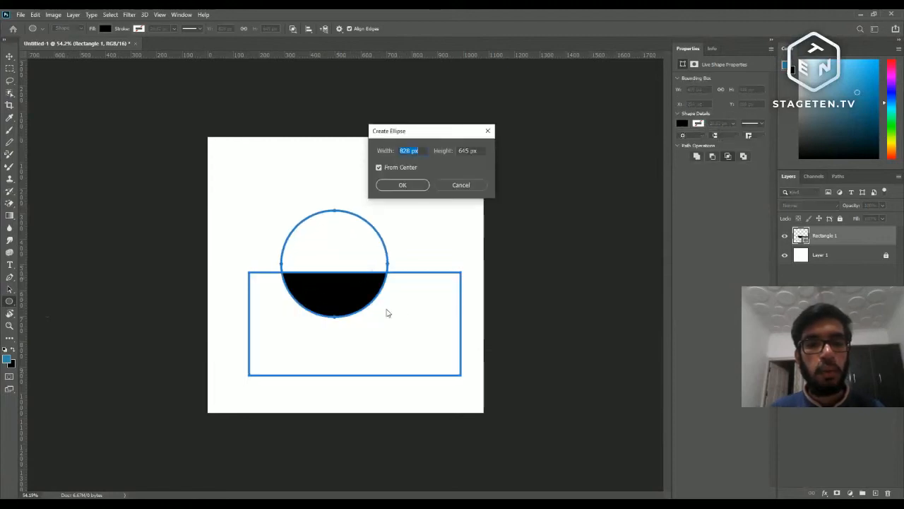
pyautogui.click(459, 185)
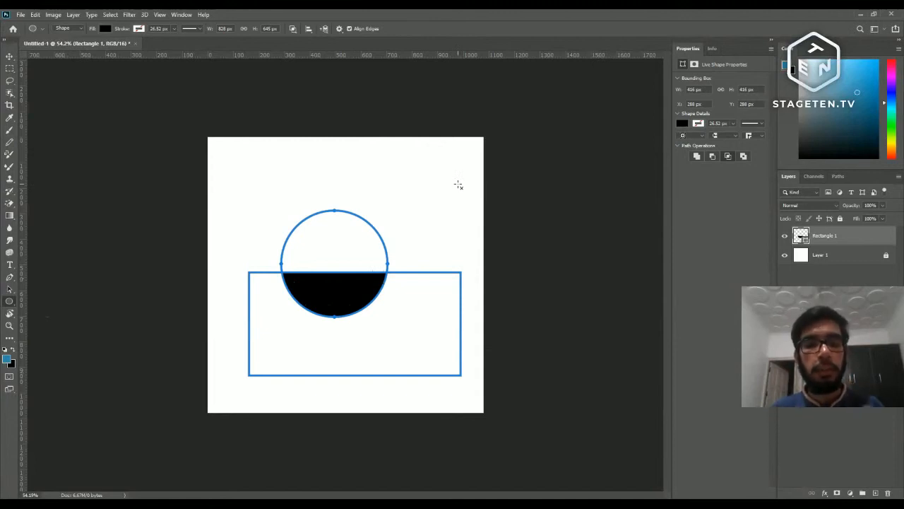
pyautogui.press('v')
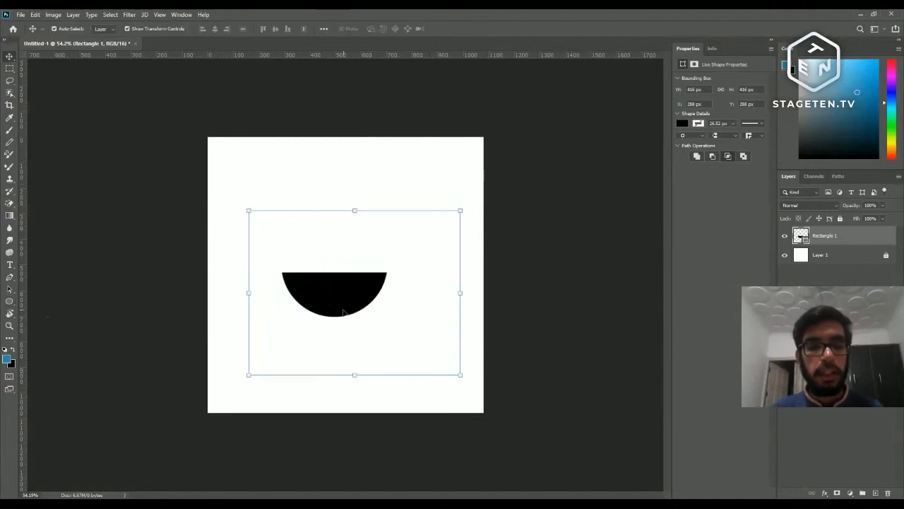
pyautogui.moveTo(347, 295)
pyautogui.mouseDown()
pyautogui.moveTo(333, 262)
pyautogui.moveTo(354, 278)
pyautogui.moveTo(337, 279)
pyautogui.moveTo(337, 287)
pyautogui.mouseUp()
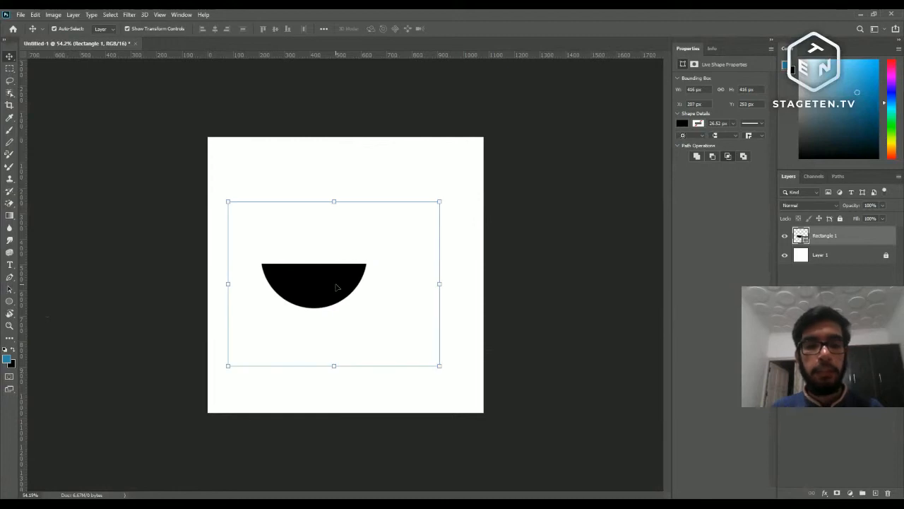
# - Change the circle's path operation to Exclude Overlapping Shapes and move the resulting shape toward the canvas center
pyautogui.press('u')
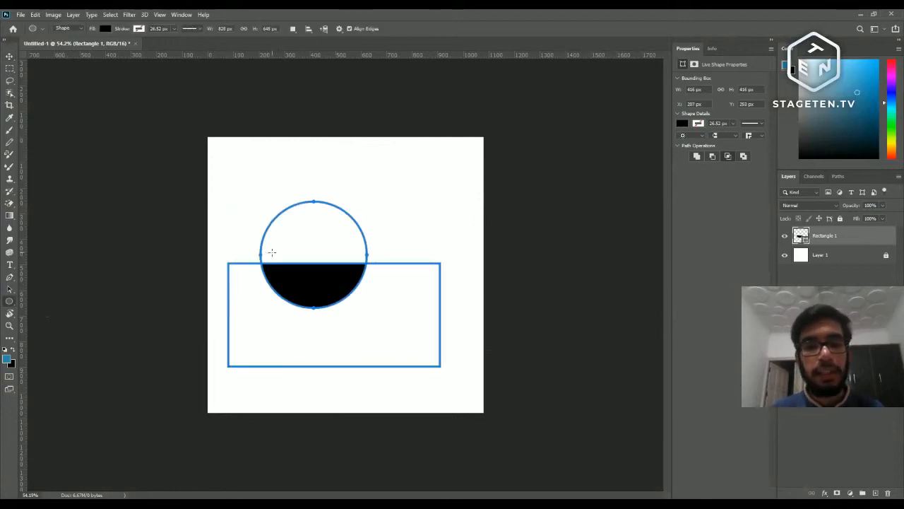
pyautogui.click(294, 29)
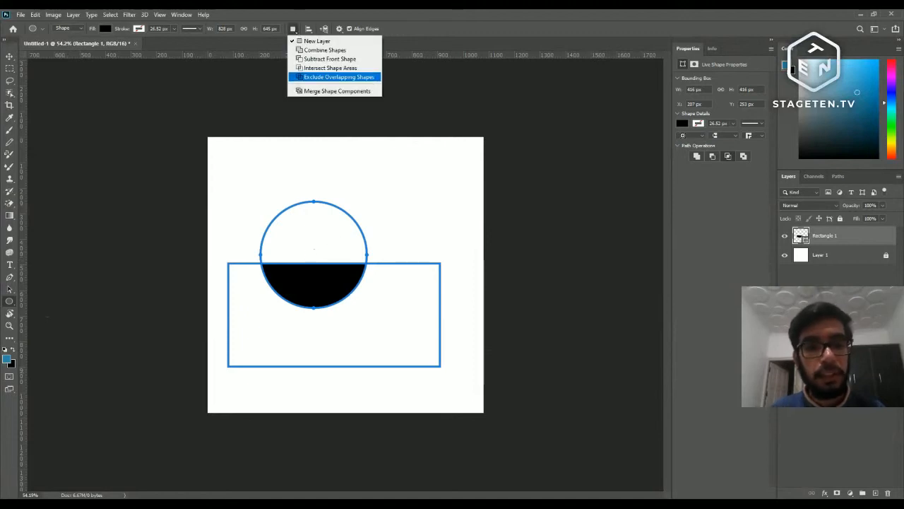
pyautogui.click(316, 77)
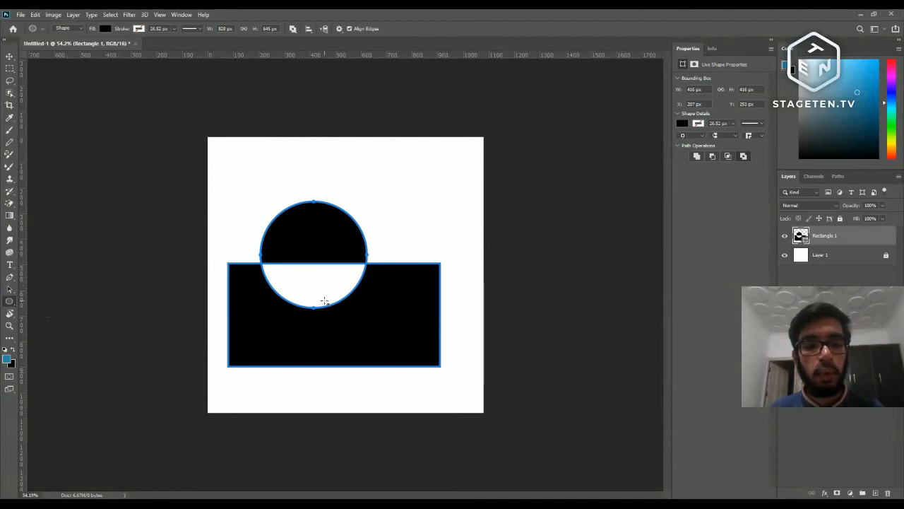
pyautogui.press('v')
pyautogui.click(538, 310)
pyautogui.moveTo(328, 323); pyautogui.dragTo(329, 297)
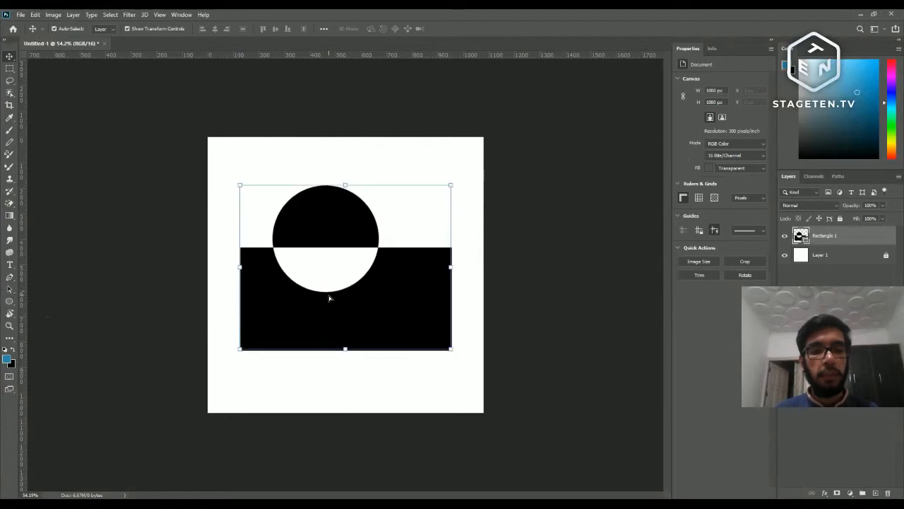
# - Hide the white Layer 1 and move the excluded shape slightly down the canvas
pyautogui.click(784, 255)
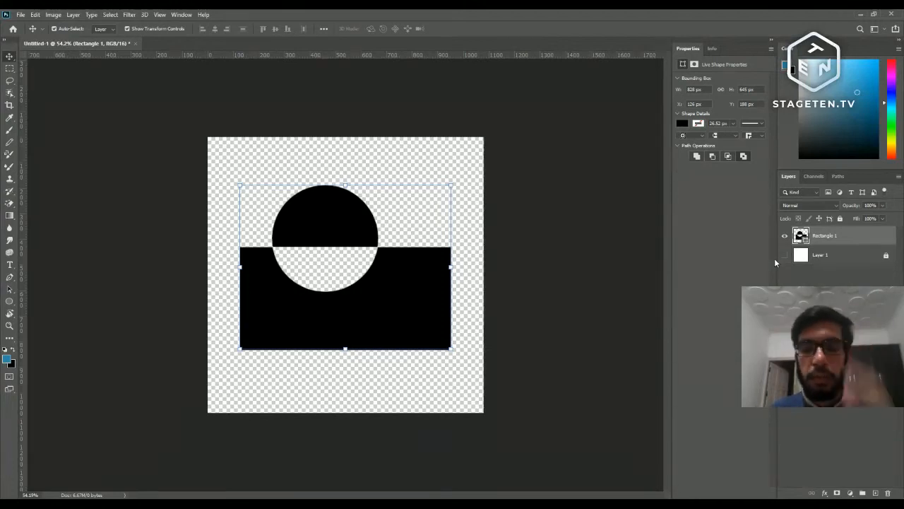
pyautogui.moveTo(375, 297); pyautogui.dragTo(377, 313)
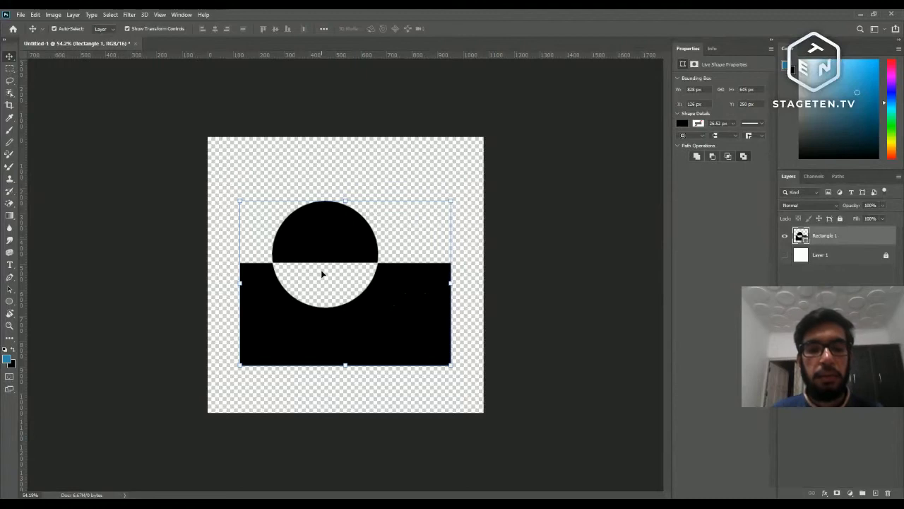
pyautogui.click(786, 270)
# - Delete the Rectangle 1 layer and make Layer 1 visible again
pyautogui.click(843, 242)
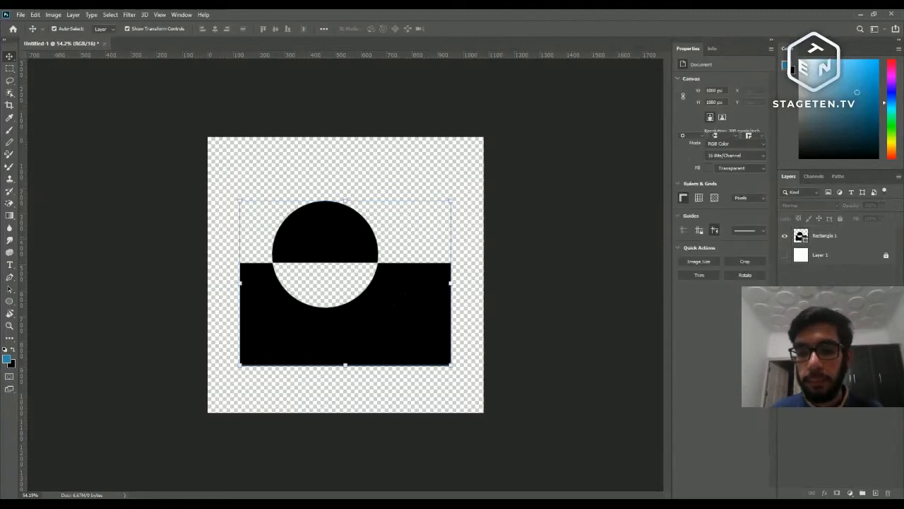
pyautogui.press('Delete')
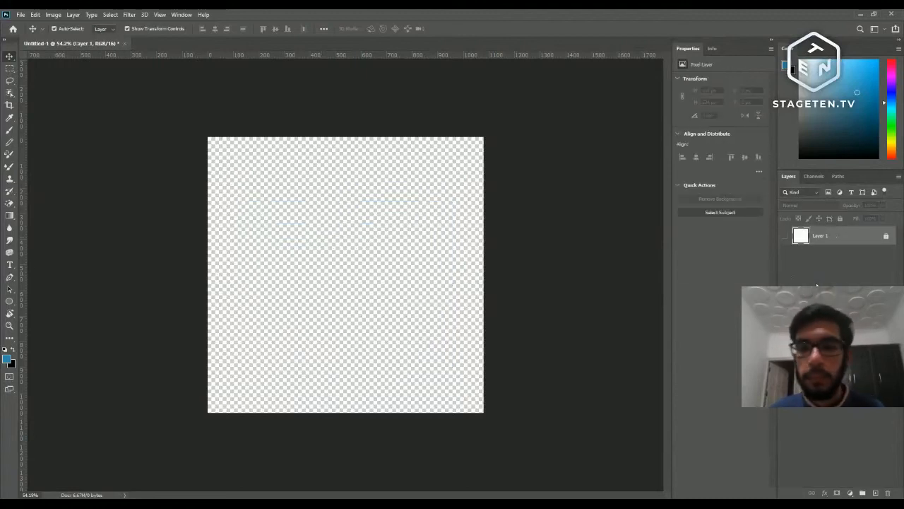
pyautogui.click(785, 235)
# - Choose the Custom Shape tool with the round, many-petalled flower that is third in the second row of the Flowers shape set
pyautogui.press('u')
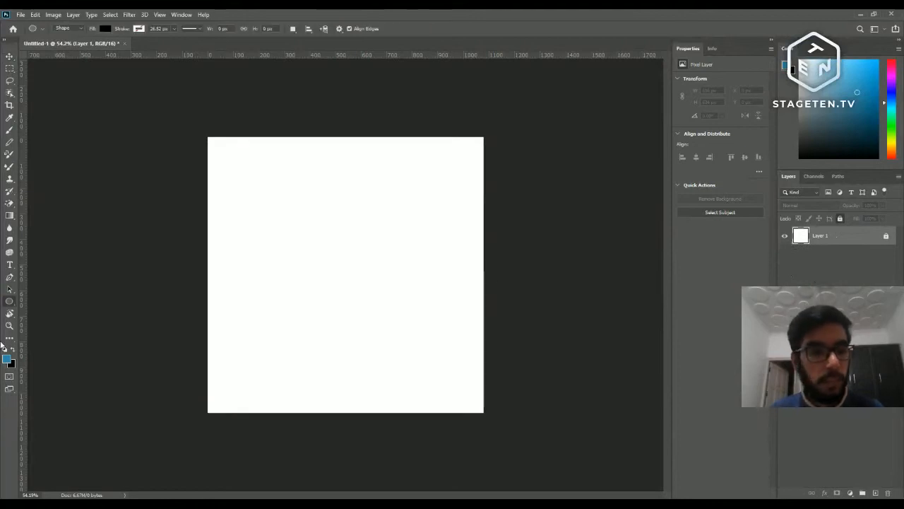
pyautogui.rightClick(10, 302)
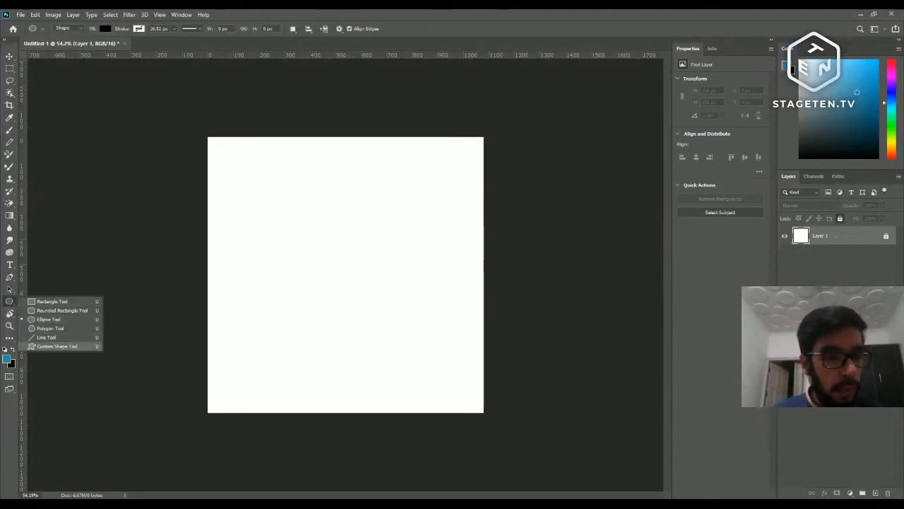
pyautogui.click(80, 346)
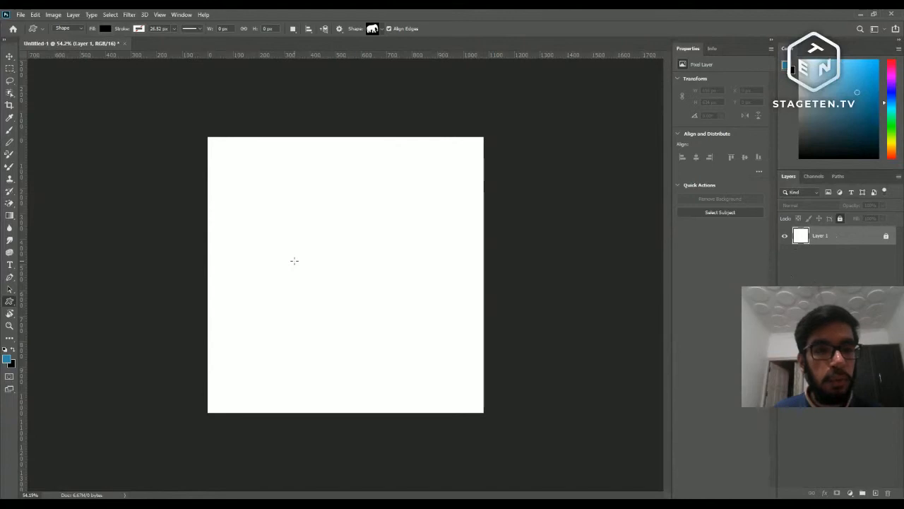
pyautogui.click(382, 30)
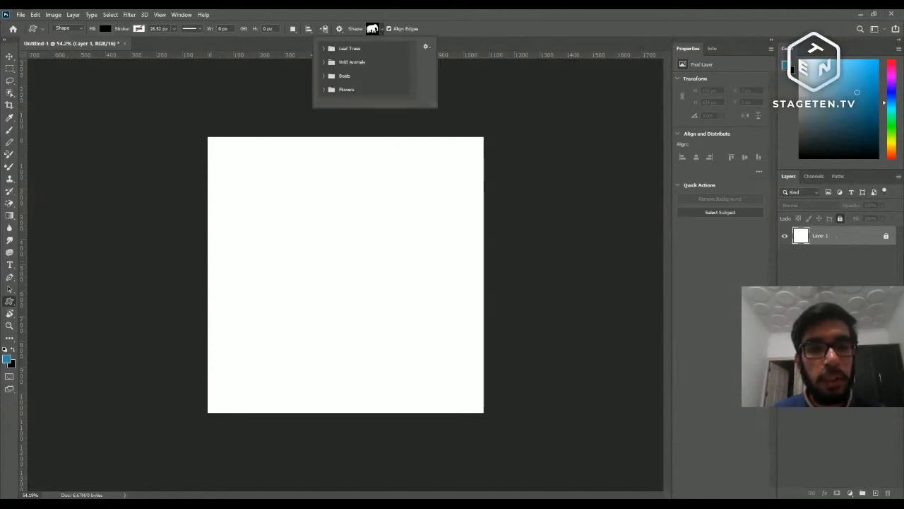
pyautogui.moveTo(436, 107); pyautogui.dragTo(481, 139)
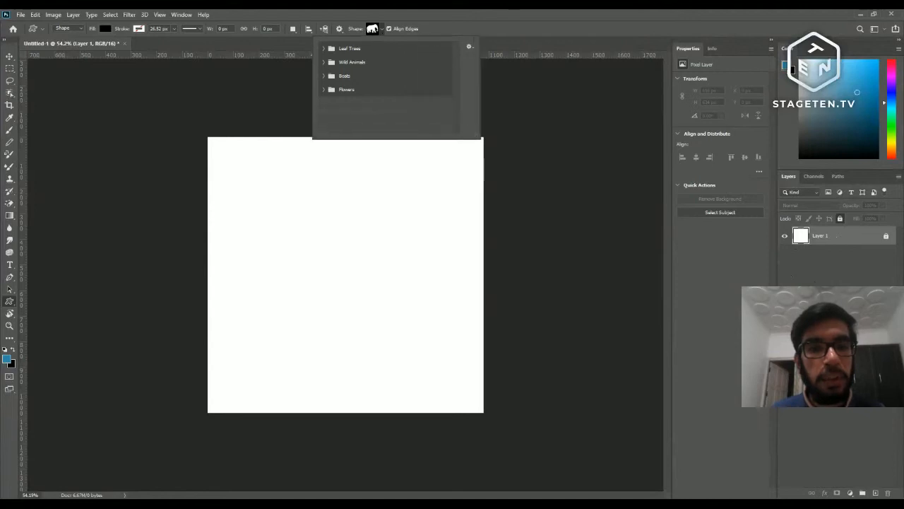
pyautogui.click(323, 89)
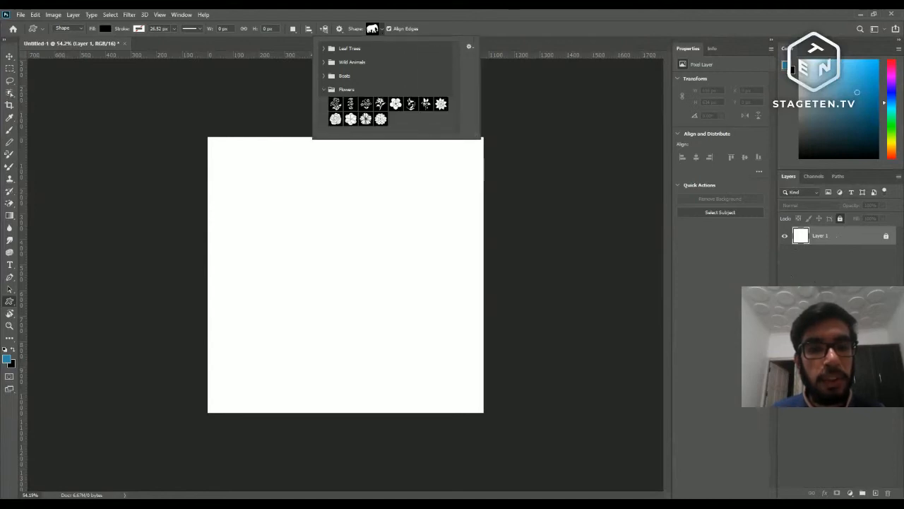
pyautogui.click(365, 118)
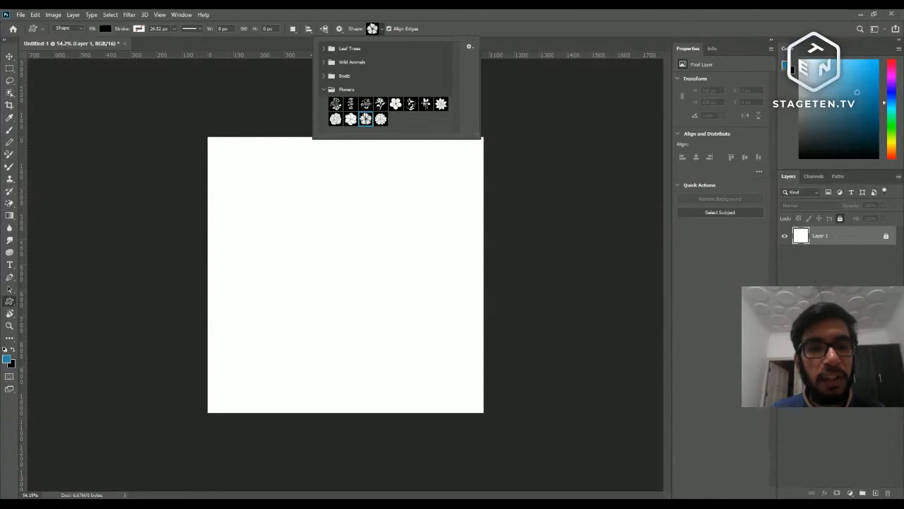
# - Set the shape fill to the recently used blue and create a 100 × 100 px flower near the canvas center
pyautogui.click(104, 30)
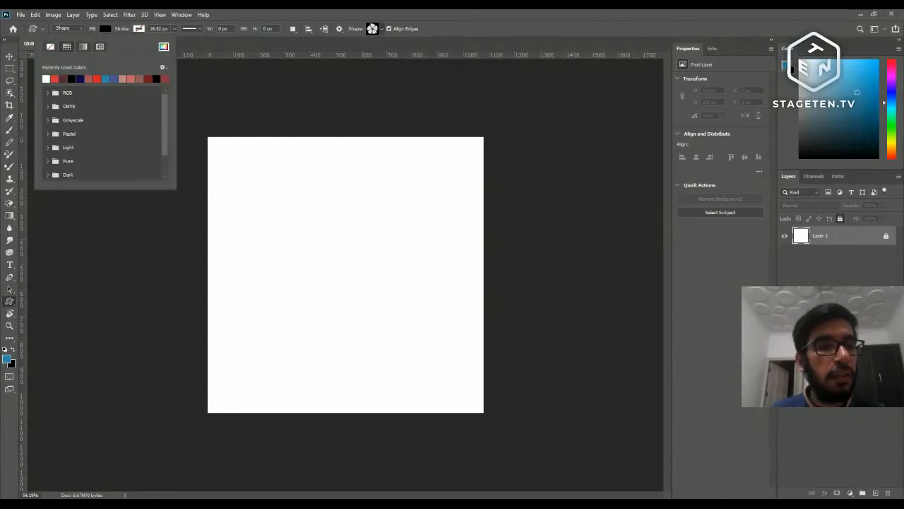
pyautogui.click(105, 78)
pyautogui.click(333, 240)
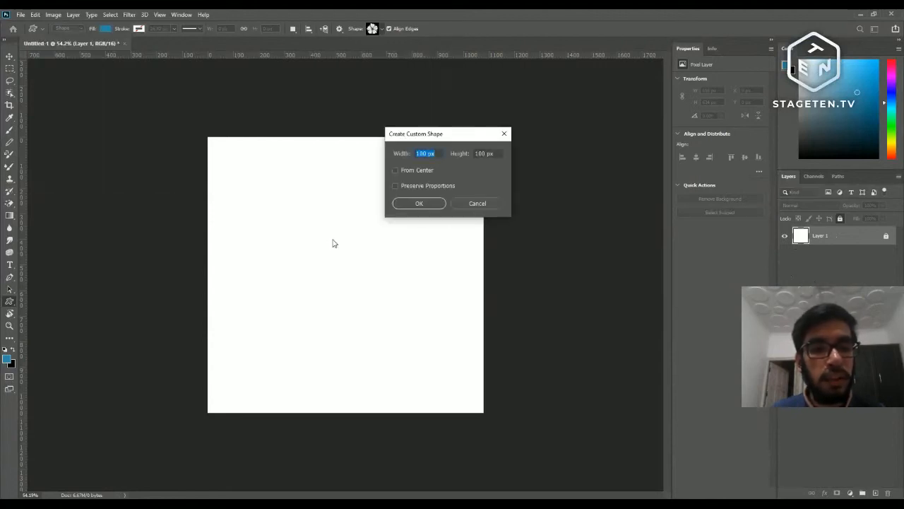
pyautogui.click(419, 203)
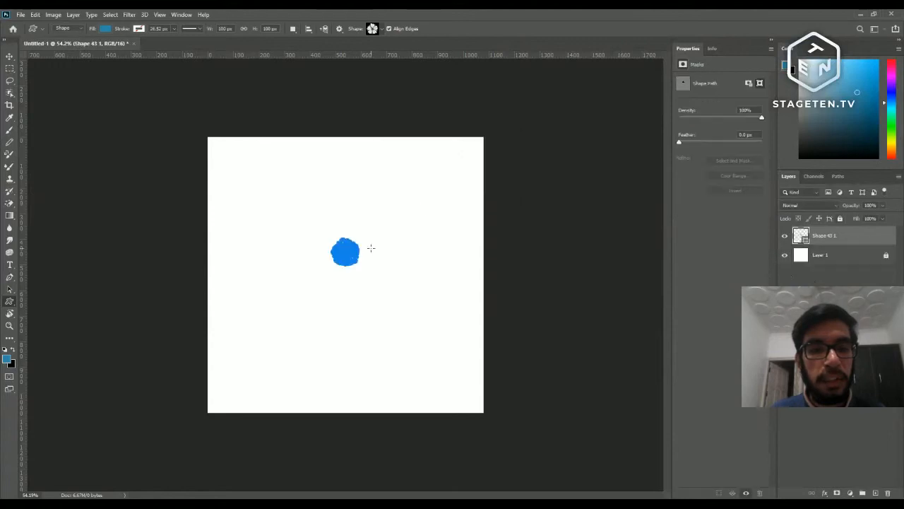
# - Scale the flower up proportionally to about 498 × 494 px, extending it down and right
pyautogui.press('v')
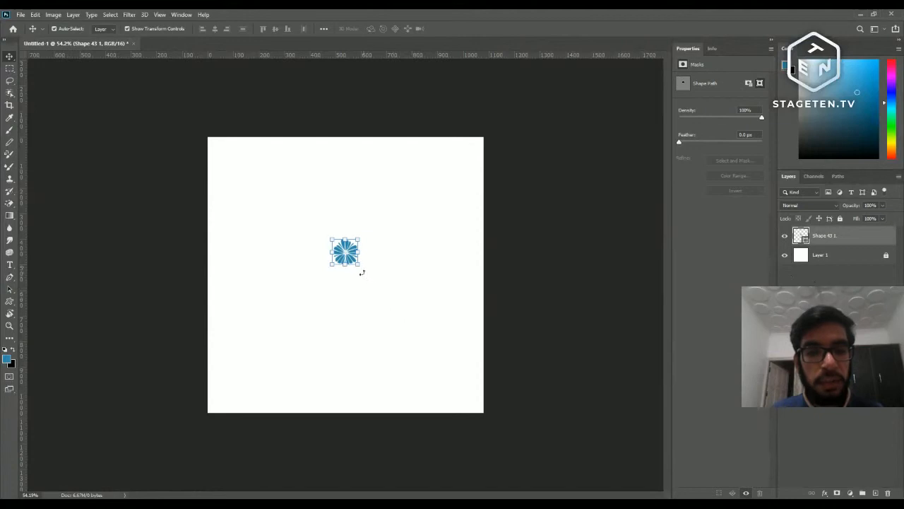
pyautogui.hotkey('ctrl', 't')
pyautogui.moveTo(411, 315); pyautogui.dragTo(466, 371)
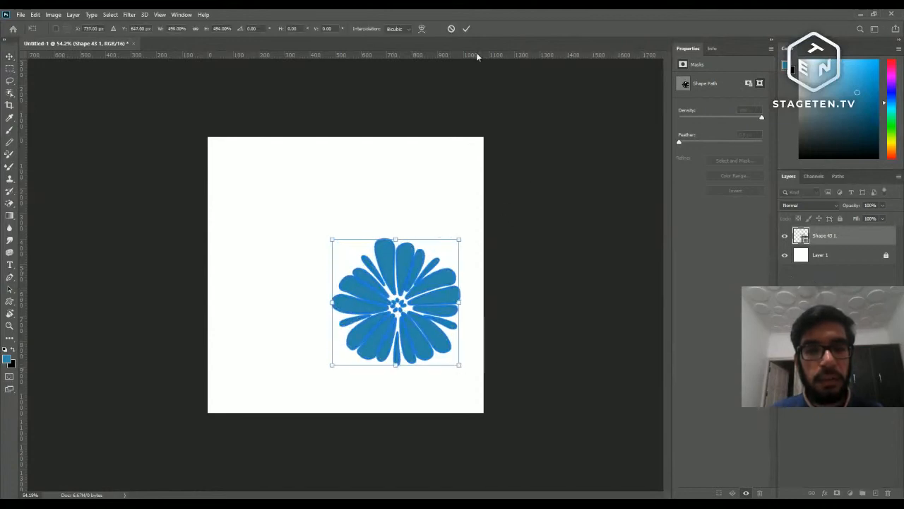
pyautogui.click(466, 28)
# - Move the enlarged flower to the canvas's upper-left area
pyautogui.click(535, 212)
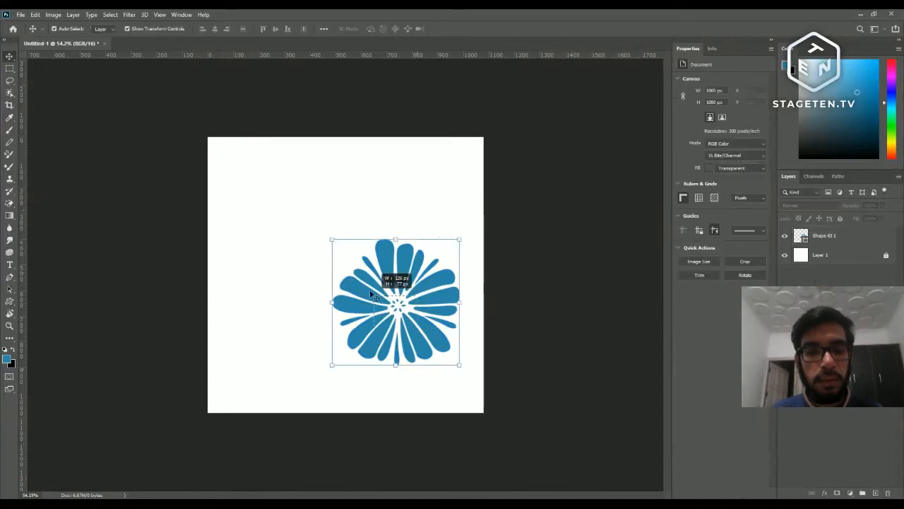
pyautogui.click(448, 299)
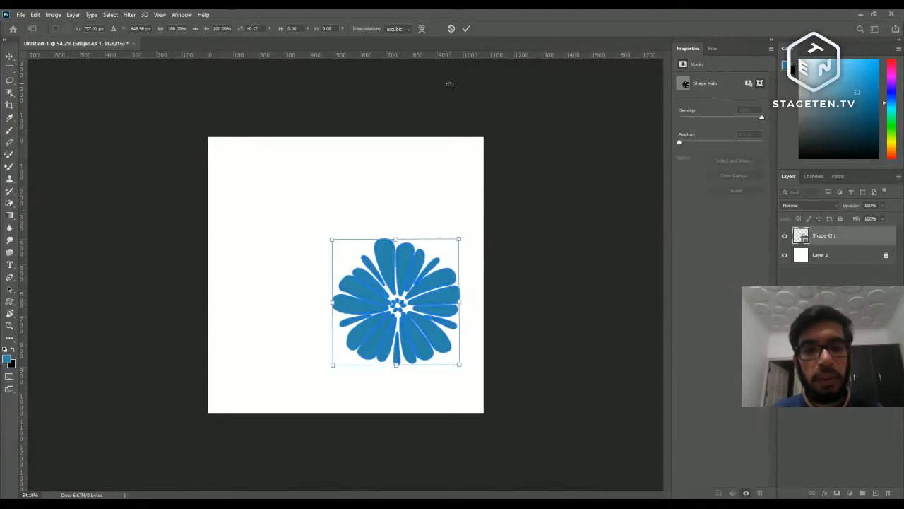
pyautogui.click(538, 248)
pyautogui.moveTo(451, 294); pyautogui.dragTo(345, 205)
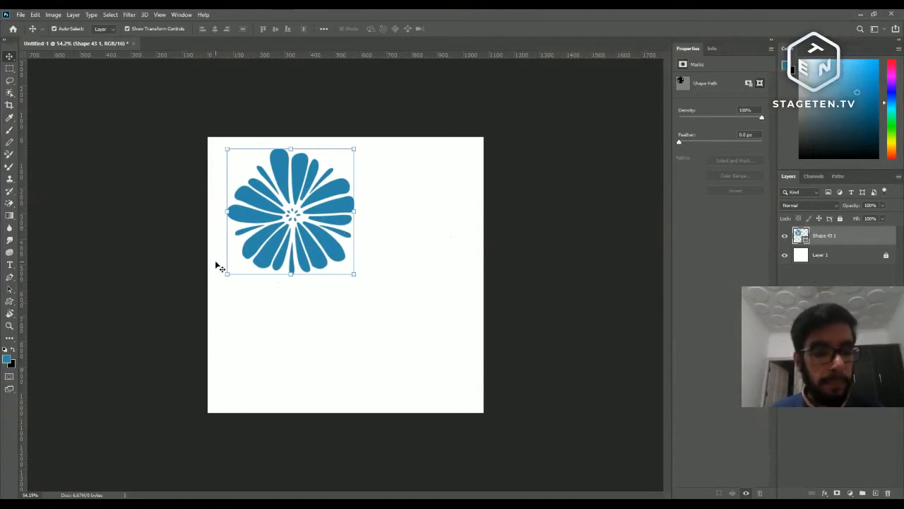
# - Create a three-sailed schooner from the Boats shape set near the canvas's lower-right corner, at the flower's dimensions
pyautogui.press('u')
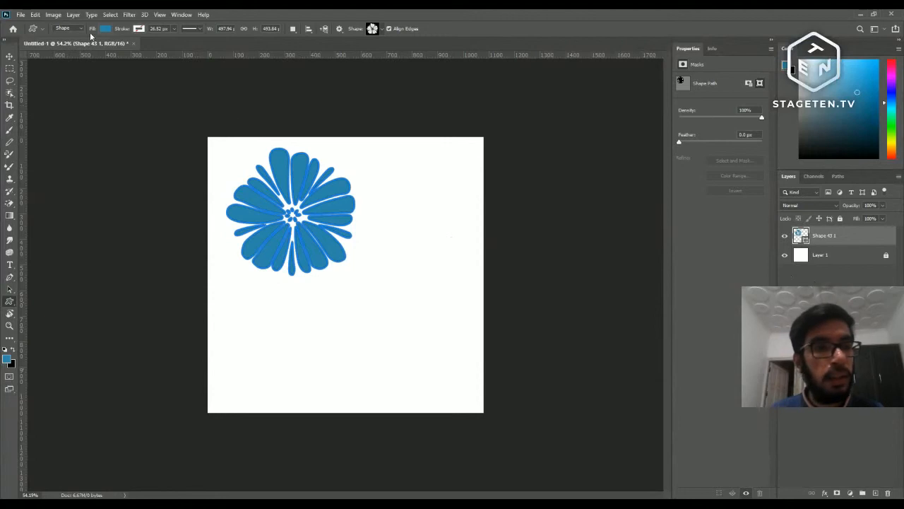
pyautogui.click(379, 31)
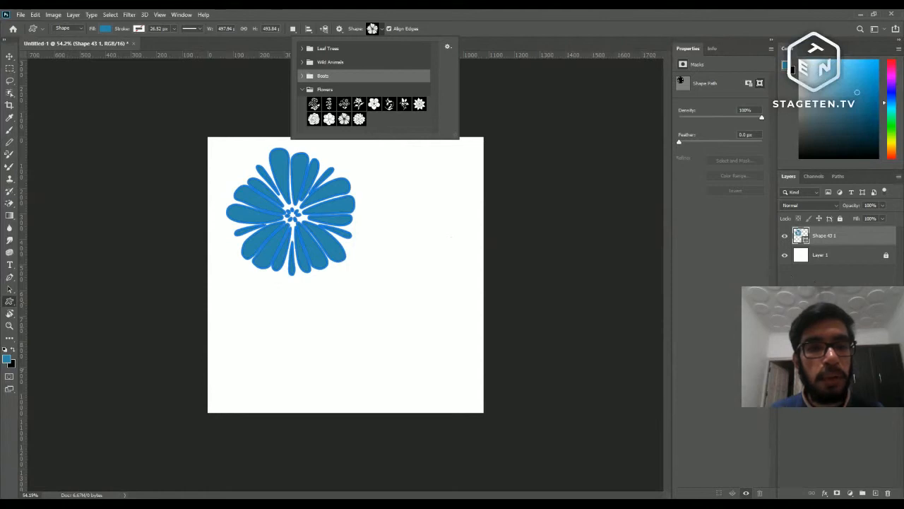
pyautogui.click(323, 76)
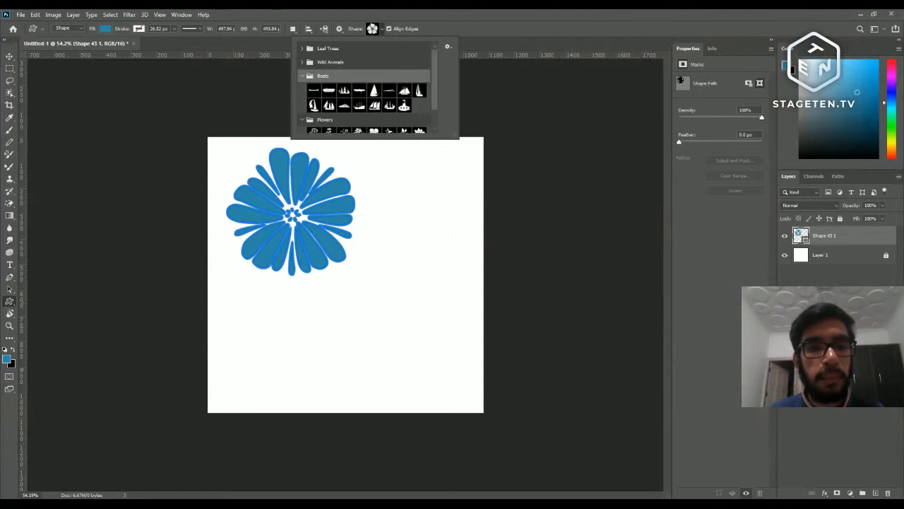
pyautogui.click(374, 106)
pyautogui.click(373, 30)
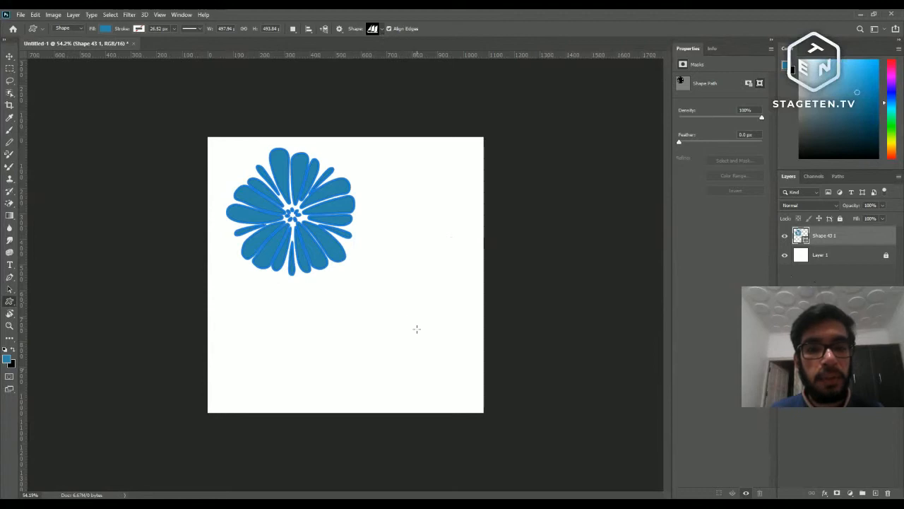
pyautogui.click(417, 330)
pyautogui.click(432, 203)
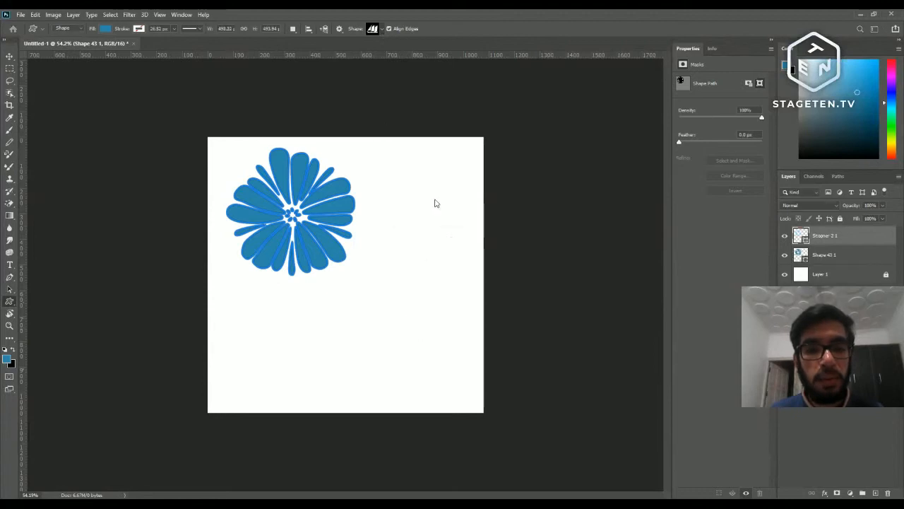
# - Move the schooner into the canvas's lower-right corner and scale it up proportionally to about 134%
pyautogui.press('v')
pyautogui.moveTo(450, 343); pyautogui.dragTo(380, 316)
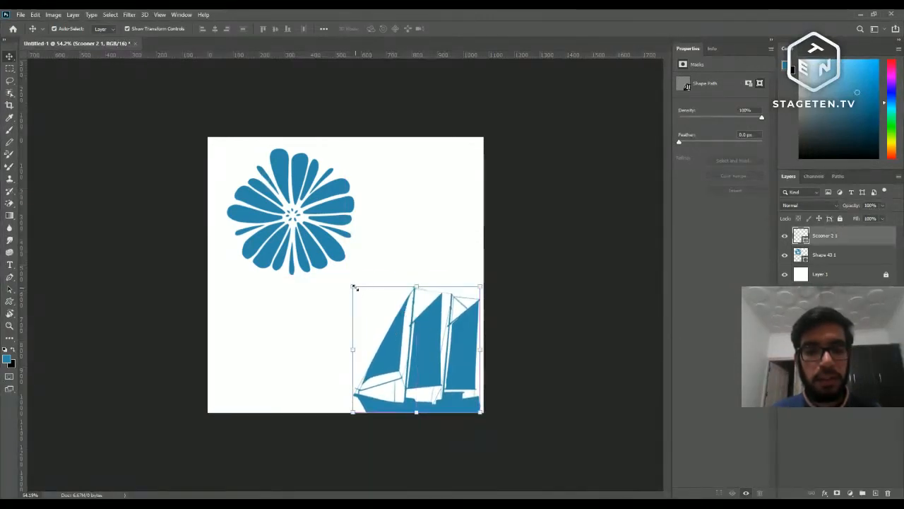
pyautogui.hotkey('ctrl', 't')
pyautogui.moveTo(354, 287); pyautogui.dragTo(302, 253)
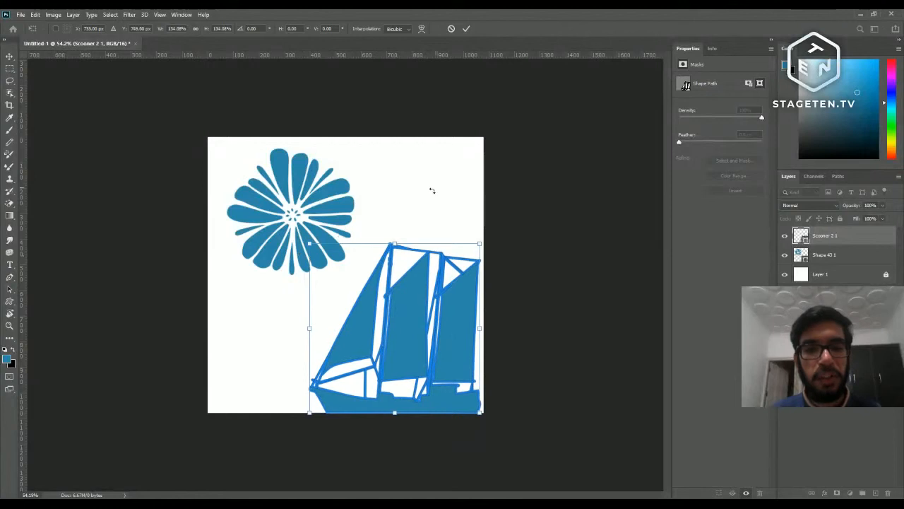
pyautogui.click(466, 28)
pyautogui.click(555, 201)
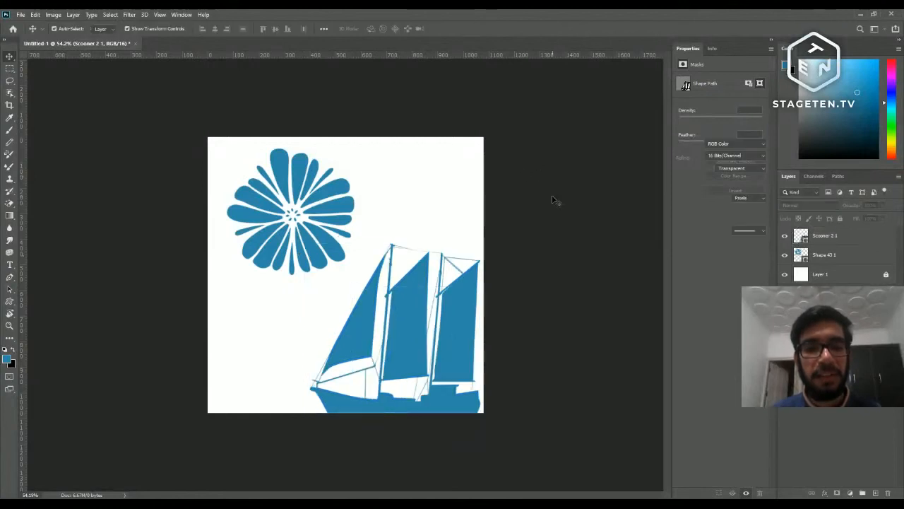
# - Choose the maple tree at the end of the first row of the Leaf Trees set as the custom shape
pyautogui.press('u')
pyautogui.press('u')
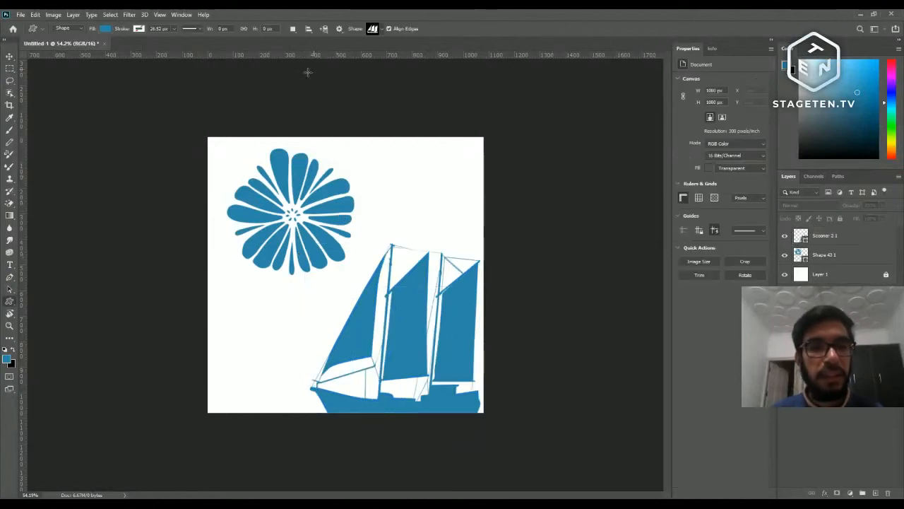
pyautogui.click(382, 31)
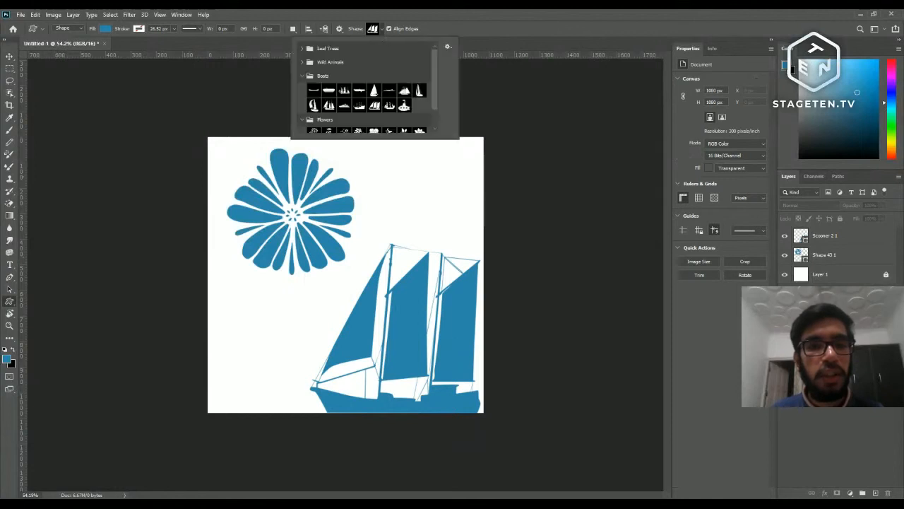
pyautogui.click(302, 61)
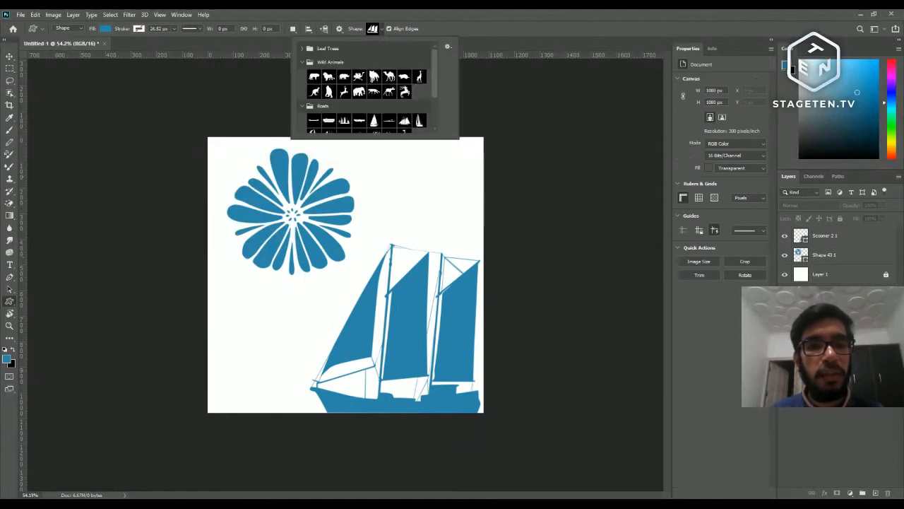
pyautogui.click(301, 48)
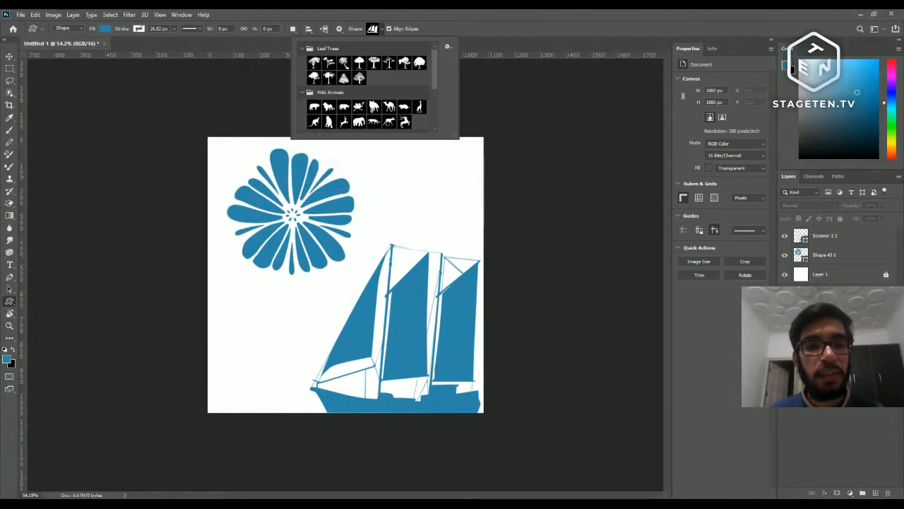
pyautogui.click(420, 62)
pyautogui.click(382, 30)
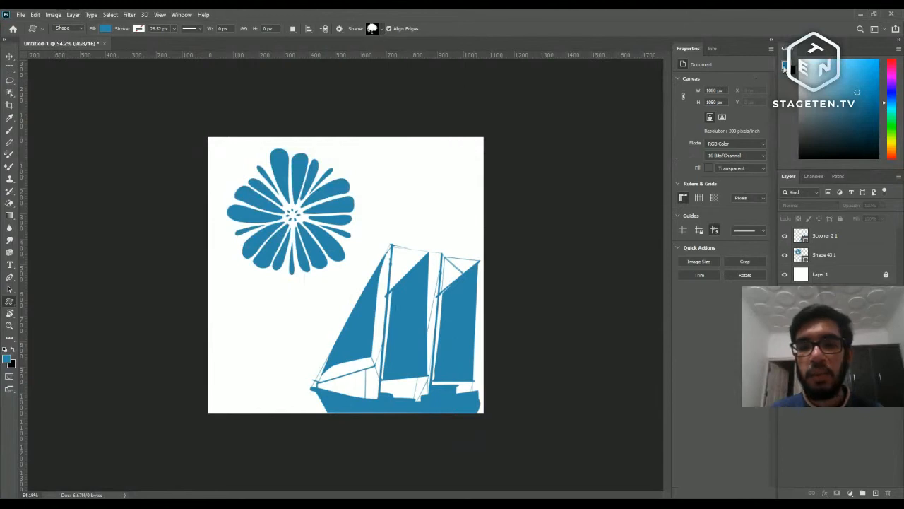
# - Set the foreground color to green 0dca0d and create a 100 × 100 px maple tree in the canvas's lower-left area
pyautogui.click(784, 65)
pyautogui.write('2eab2e')
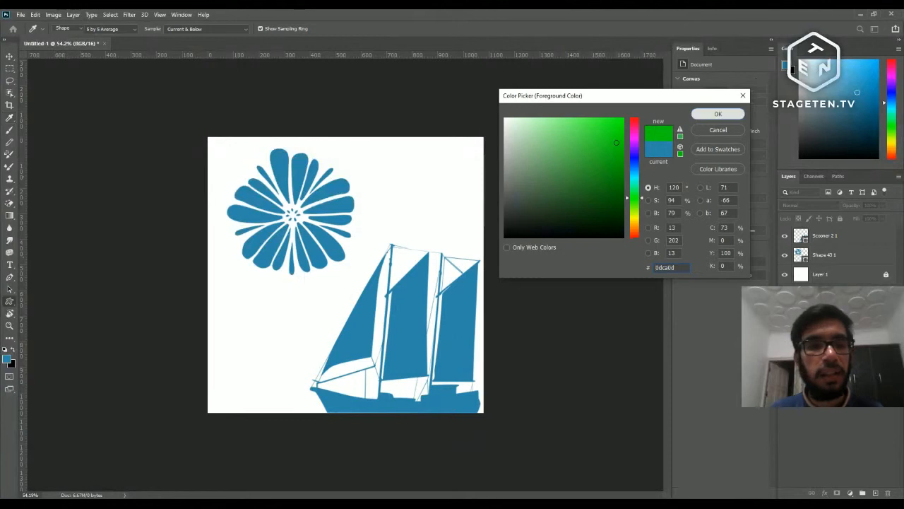
pyautogui.click(717, 114)
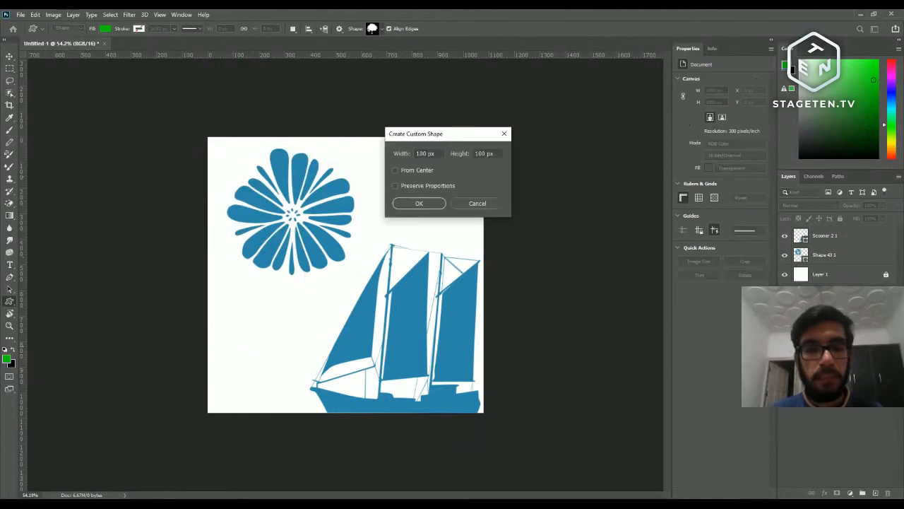
pyautogui.click(420, 203)
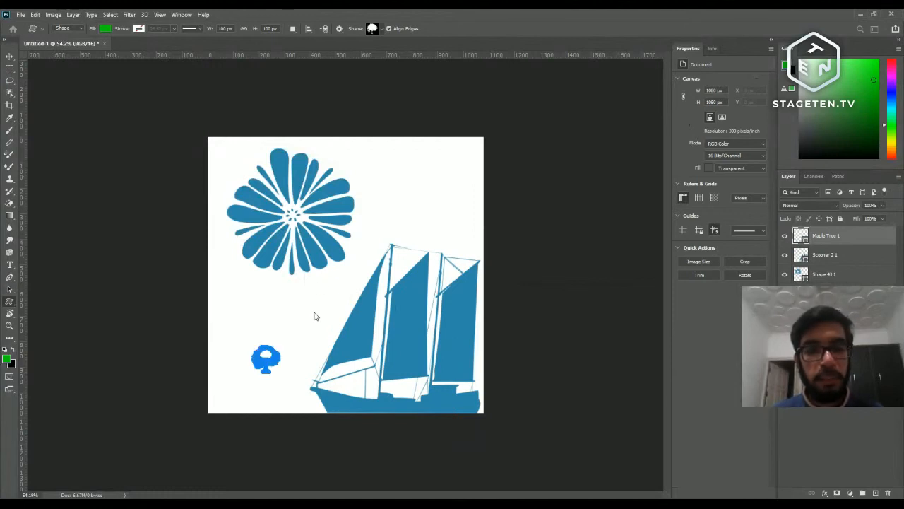
# - Scale the maple tree to about 319% width and 454% height, extending it up to the canvas's left edge
pyautogui.press('v')
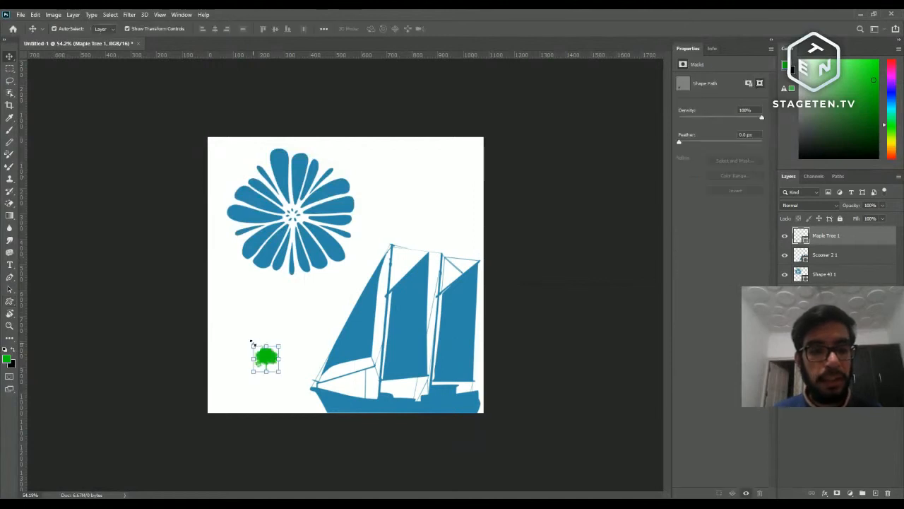
pyautogui.hotkey('ctrl', 't')
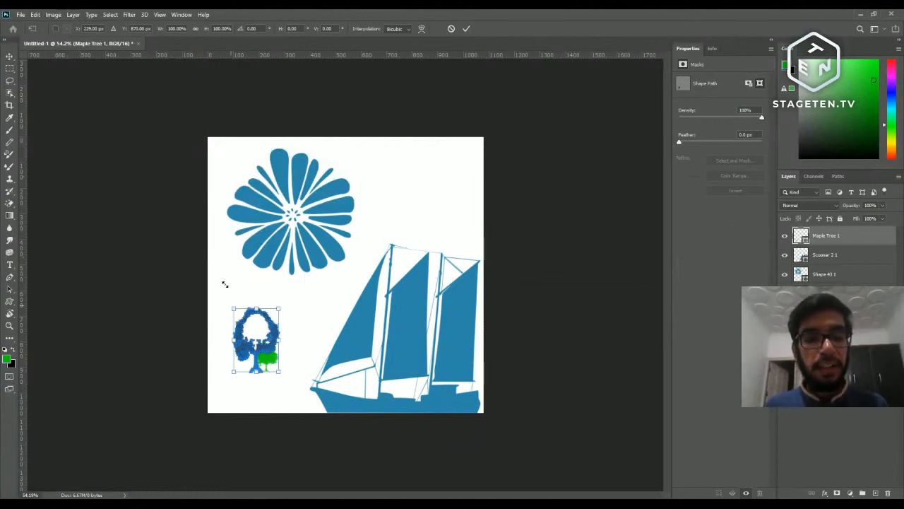
pyautogui.moveTo(225, 284); pyautogui.dragTo(327, 323)
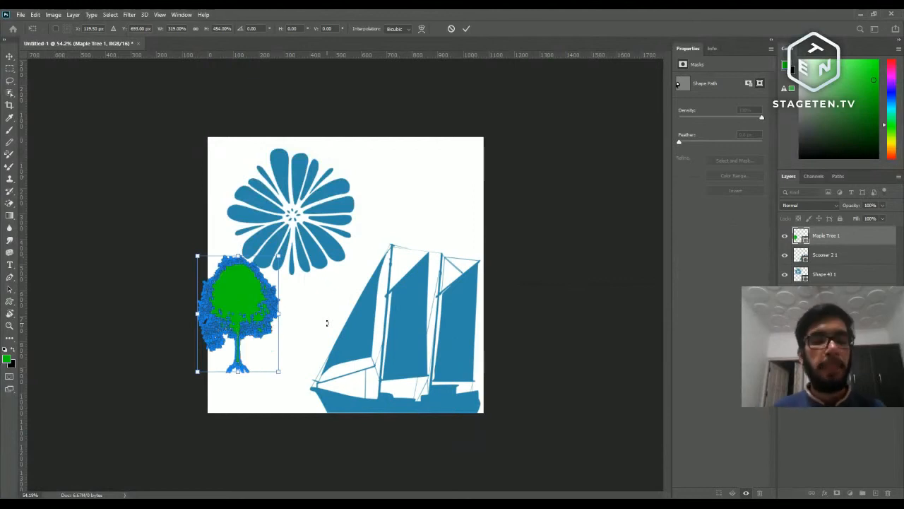
pyautogui.click(466, 28)
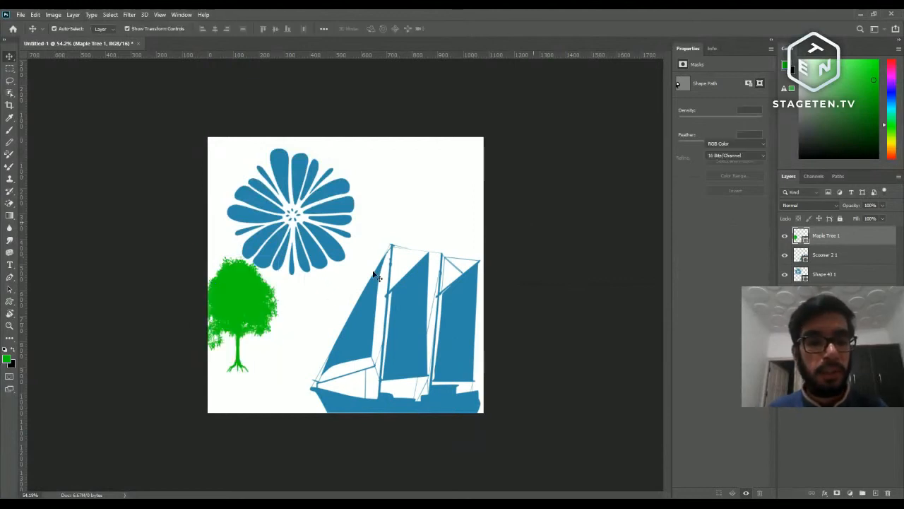
# - Move the maple tree down and to the right so it sits fully inside the canvas's lower-left area, and deselect it
pyautogui.click(238, 300)
pyautogui.moveTo(247, 300); pyautogui.dragTo(268, 344)
pyautogui.click(113, 293)
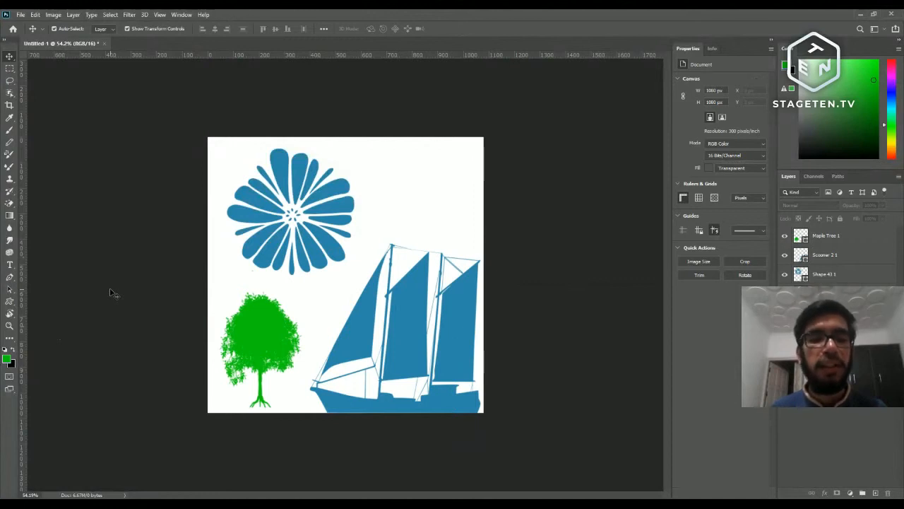
# - Scale the flower to about 80% width and 83% height, and move it into the canvas's upper-left corner
pyautogui.click(303, 192)
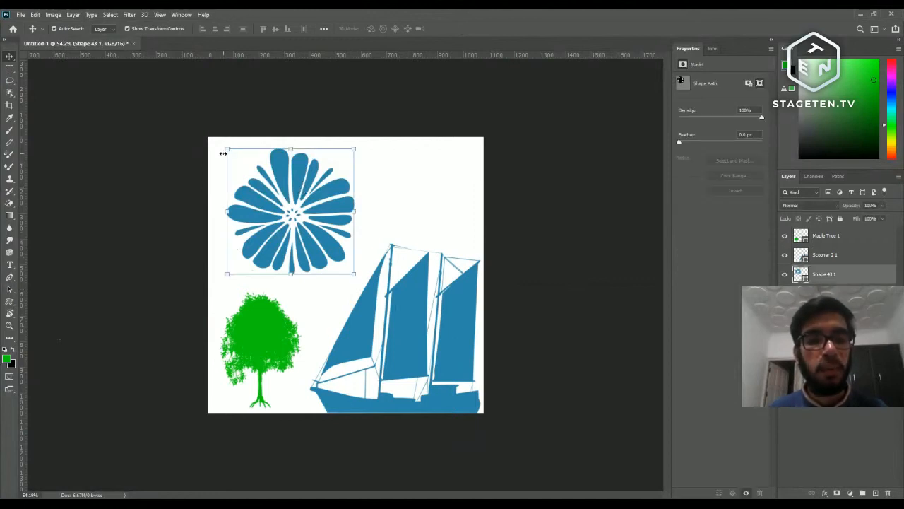
pyautogui.moveTo(225, 150); pyautogui.dragTo(253, 170)
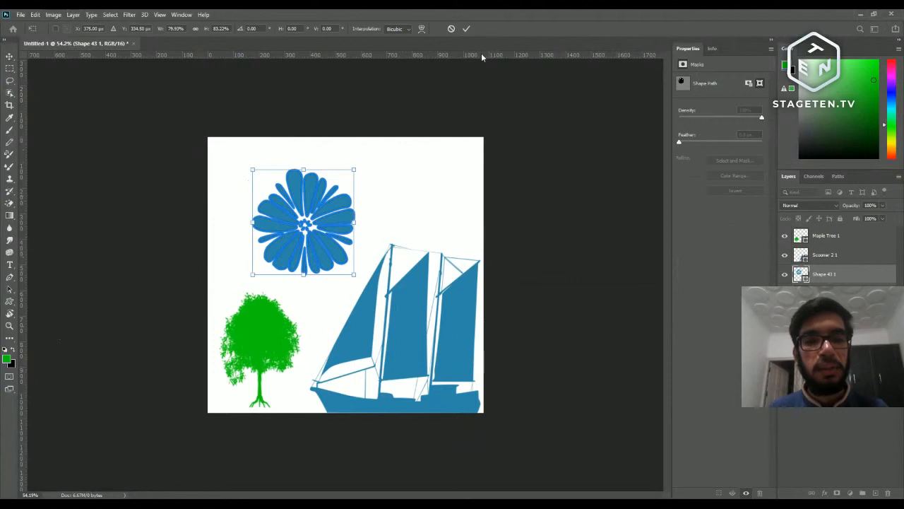
pyautogui.click(466, 28)
pyautogui.click(400, 162)
pyautogui.moveTo(331, 215); pyautogui.dragTo(298, 184)
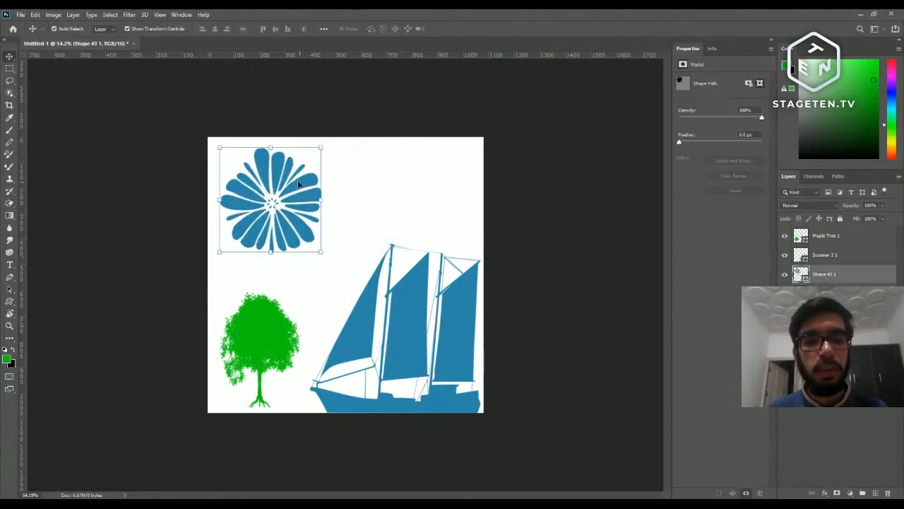
# - Change the flower shape's fill color to a strong pink, about RGB 216, 30, 139
pyautogui.doubleClick(800, 274)
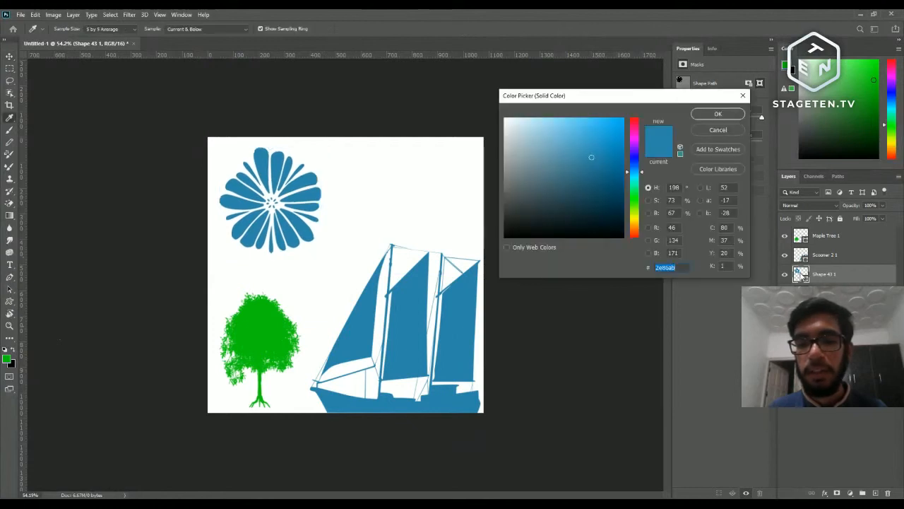
pyautogui.write('ab2e78')
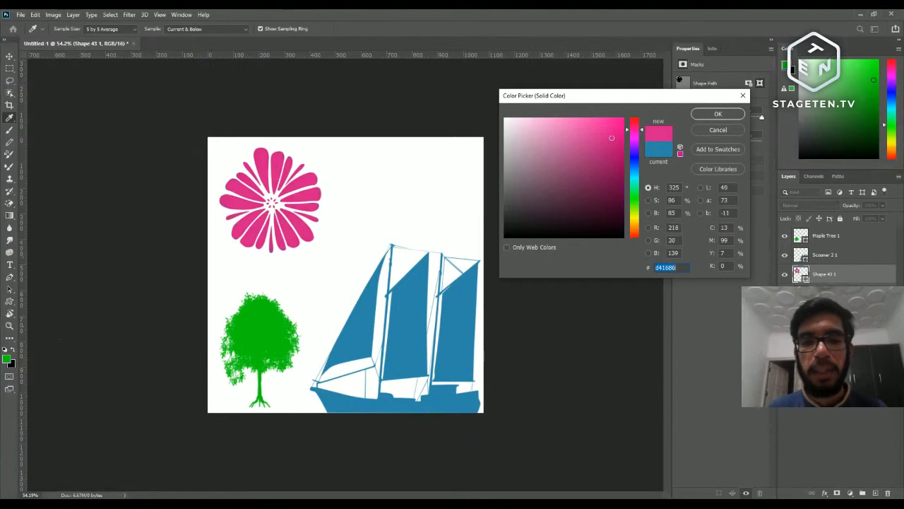
pyautogui.press('Return')
# - Change the schooner shape's fill color to dark brown 824111 and deselect the shape
pyautogui.click(471, 309)
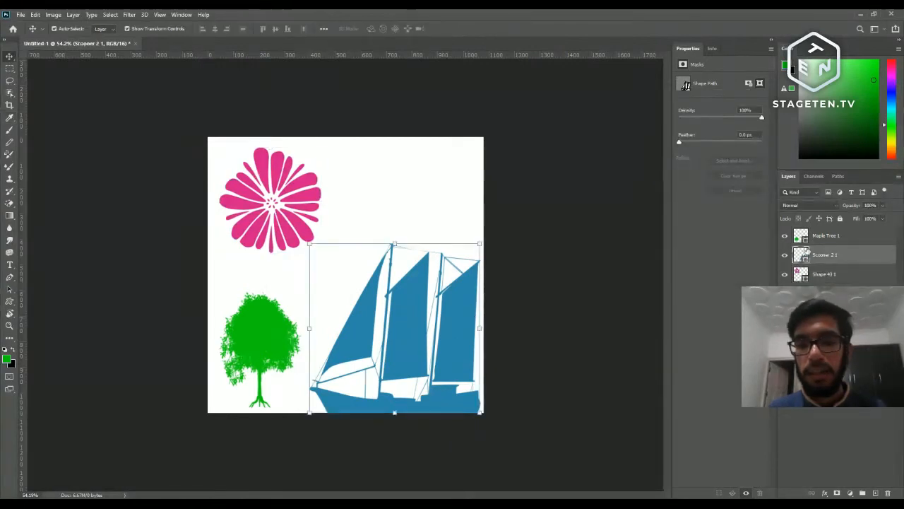
pyautogui.doubleClick(801, 255)
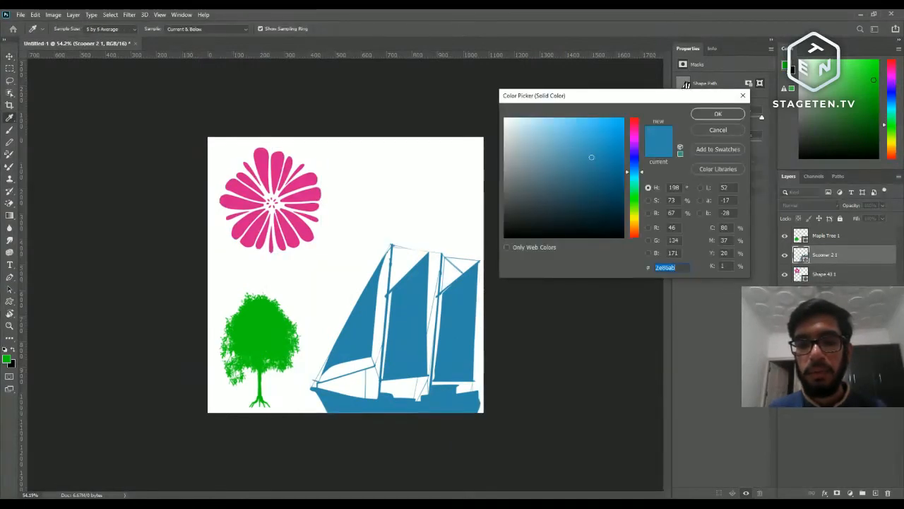
pyautogui.write('ab632e')
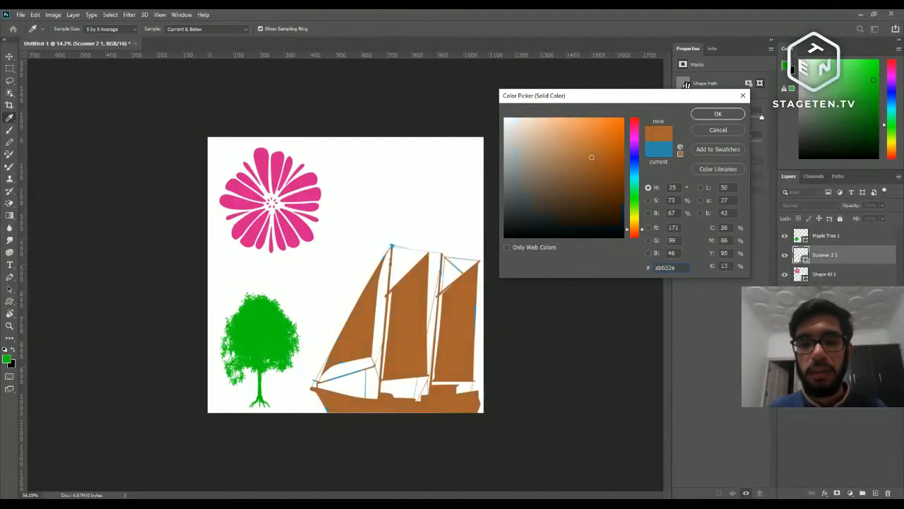
pyautogui.click(608, 171)
pyautogui.moveTo(608, 171); pyautogui.dragTo(609, 176)
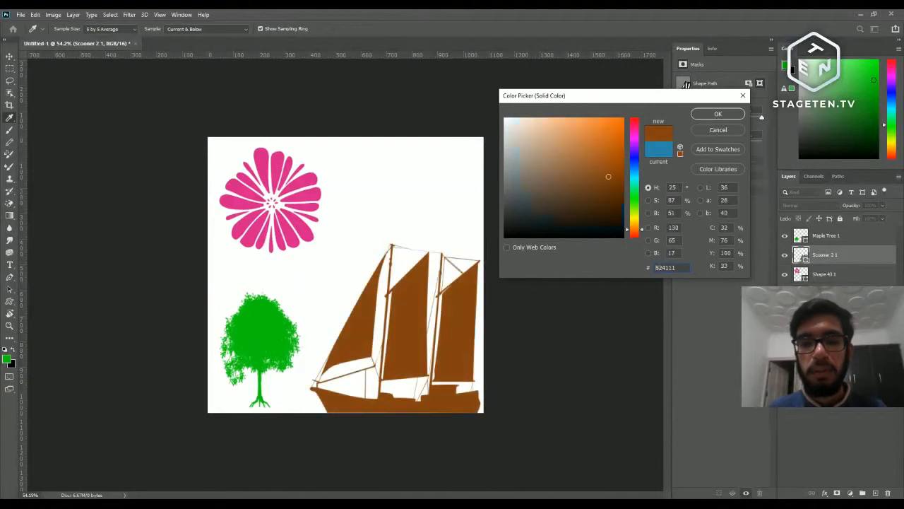
pyautogui.click(717, 113)
pyautogui.click(330, 292)
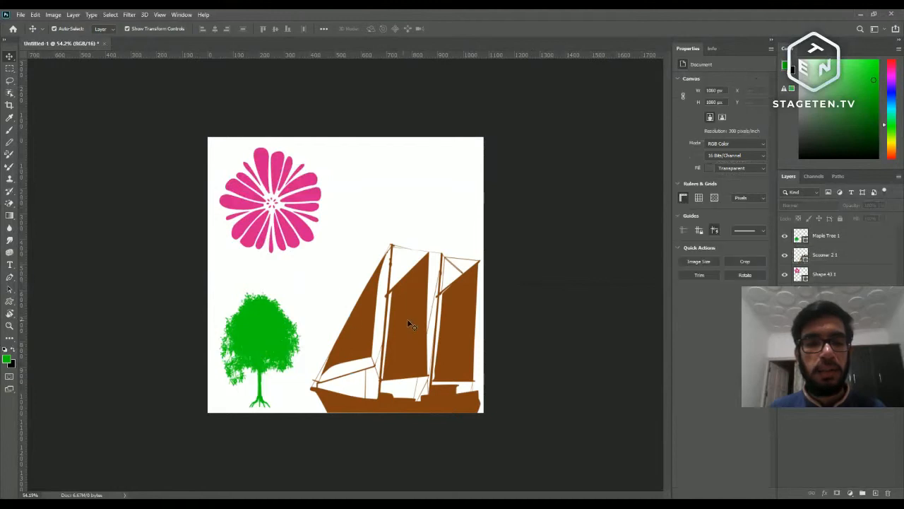